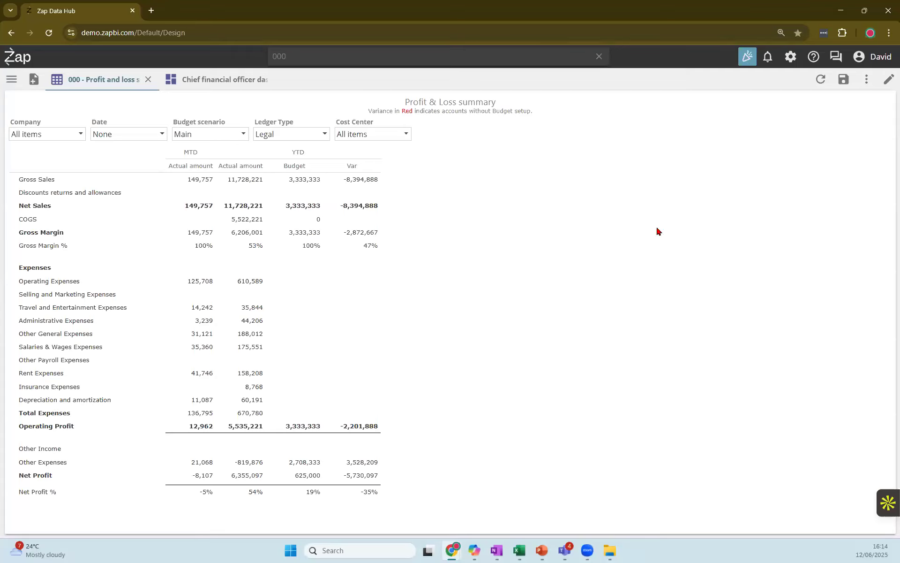
Export the Profit & Loss summary as a Zap Live in Excel workbook, saving it in the Downloads folder.
{"action": "left_click", "coordinate": [866, 82]}
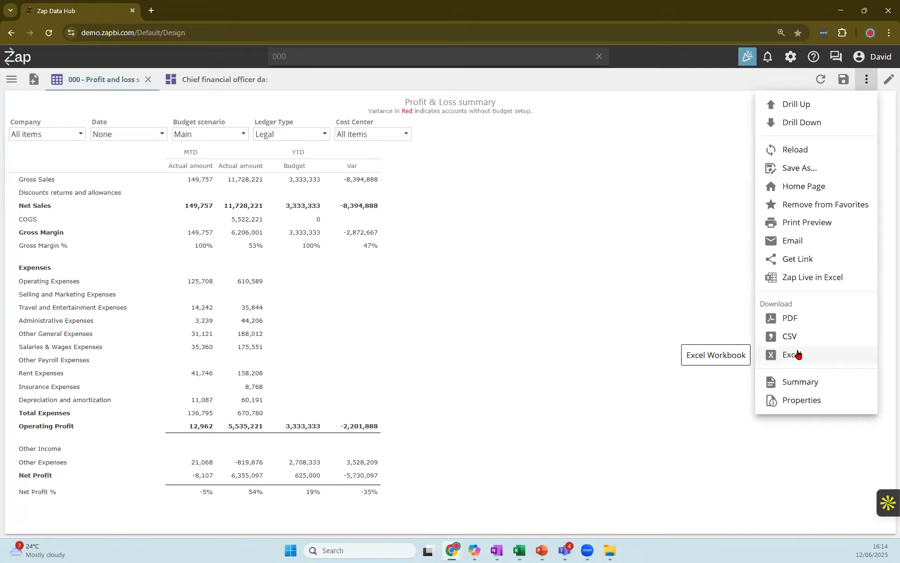
{"action": "left_click", "coordinate": [813, 280]}
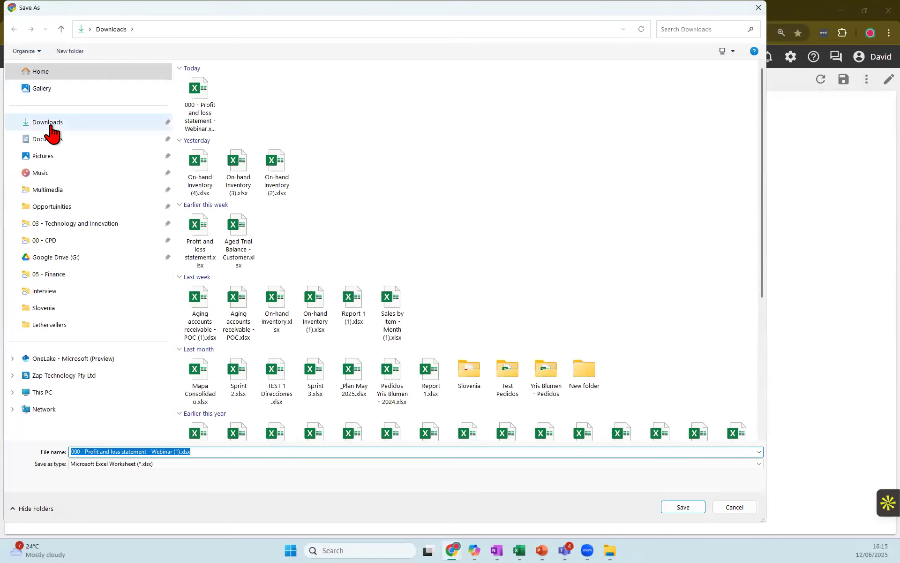
{"action": "left_click", "coordinate": [51, 122]}
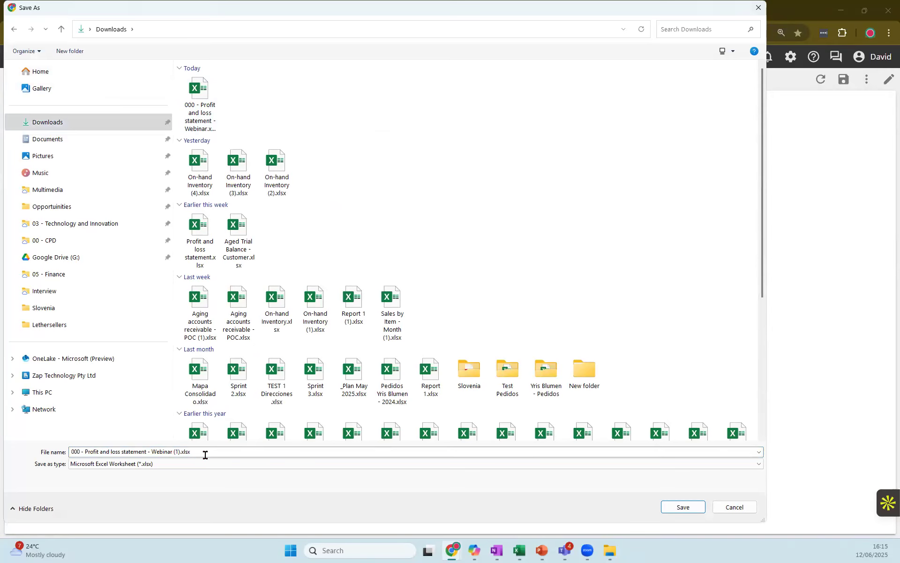
{"action": "left_click", "coordinate": [683, 507]}
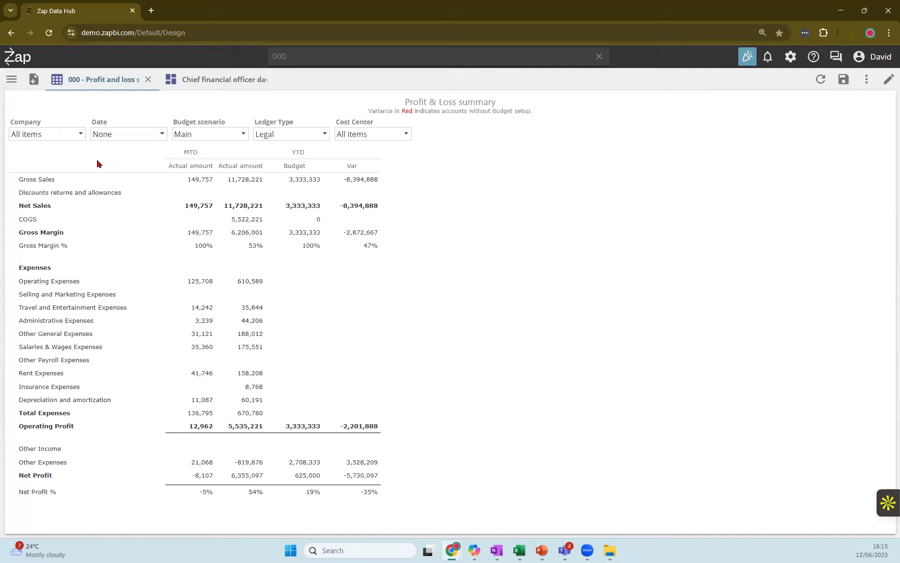
View the available choices in the report's Company filter without changing the selection.
{"action": "left_click", "coordinate": [81, 135]}
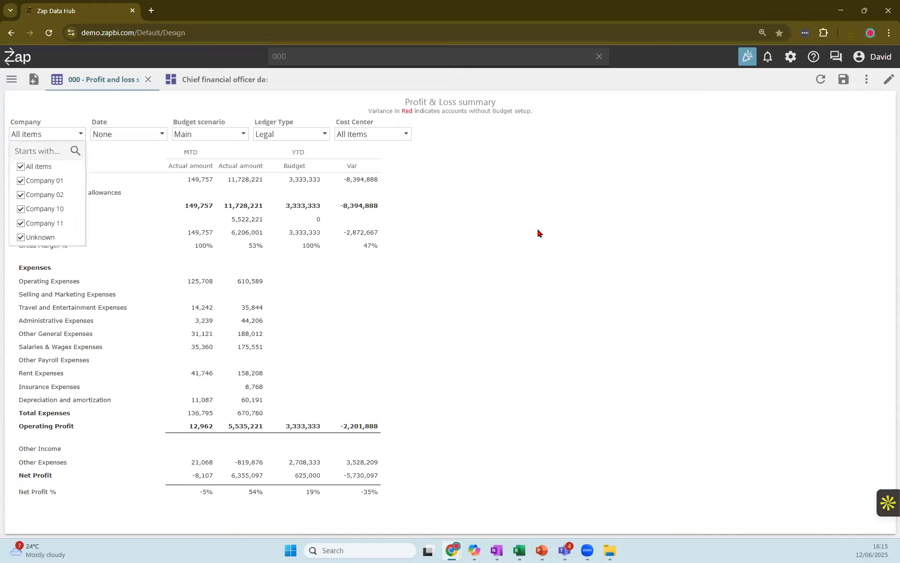
{"action": "left_click", "coordinate": [70, 112]}
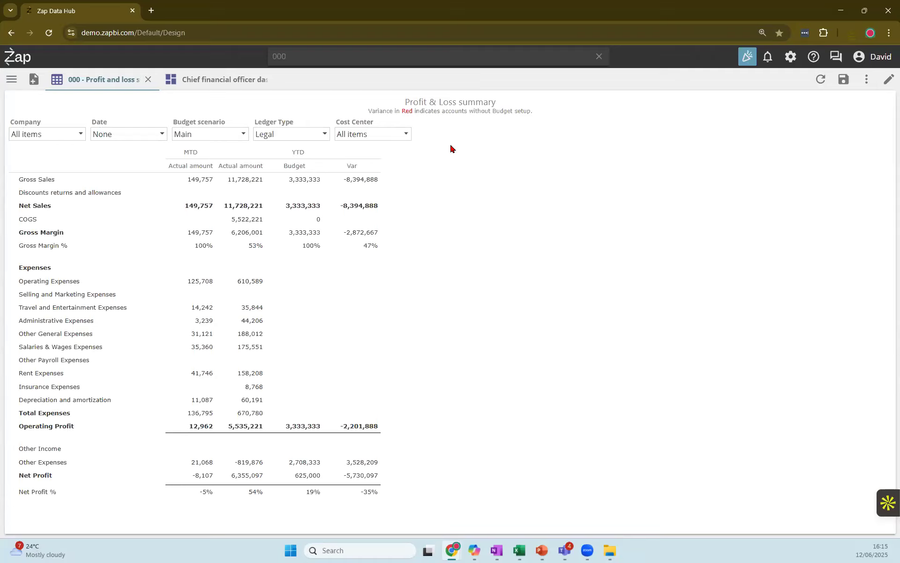
Open the exported "000 - Profit and loss statement - Webinar (1).xlsx" in Excel with editing enabled, and sign in to Zap Live.
{"action": "left_click", "coordinate": [609, 550]}
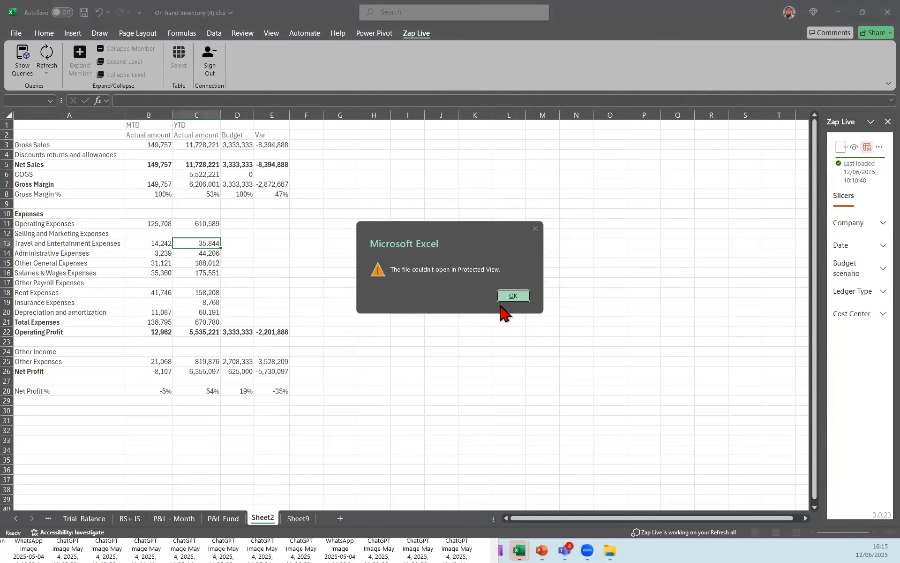
{"action": "left_click", "coordinate": [512, 295]}
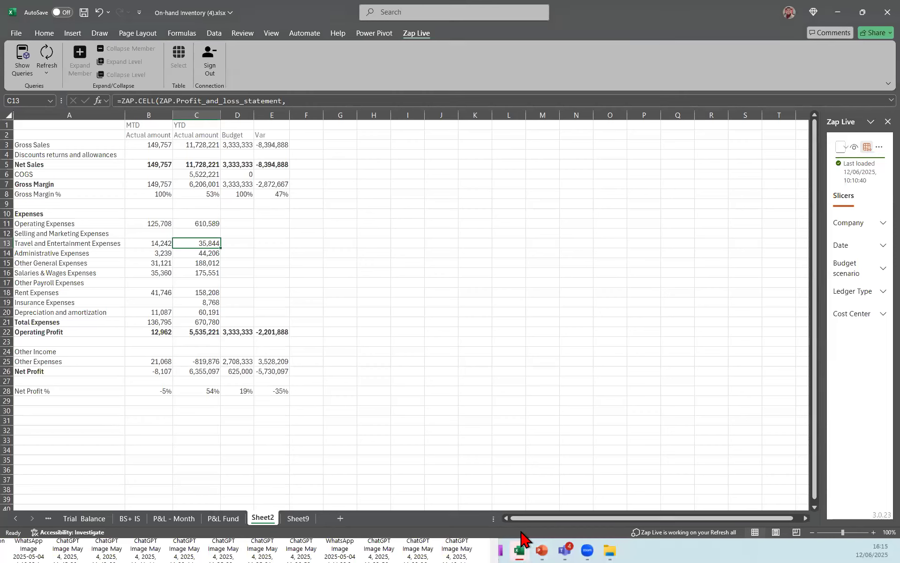
{"action": "mouse_move", "coordinate": [520, 546]}
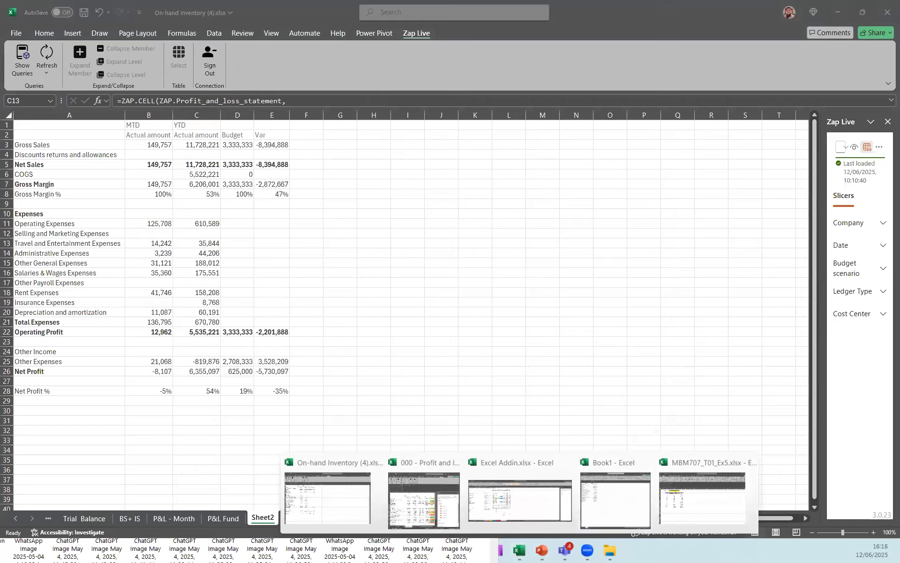
{"action": "left_click", "coordinate": [328, 498]}
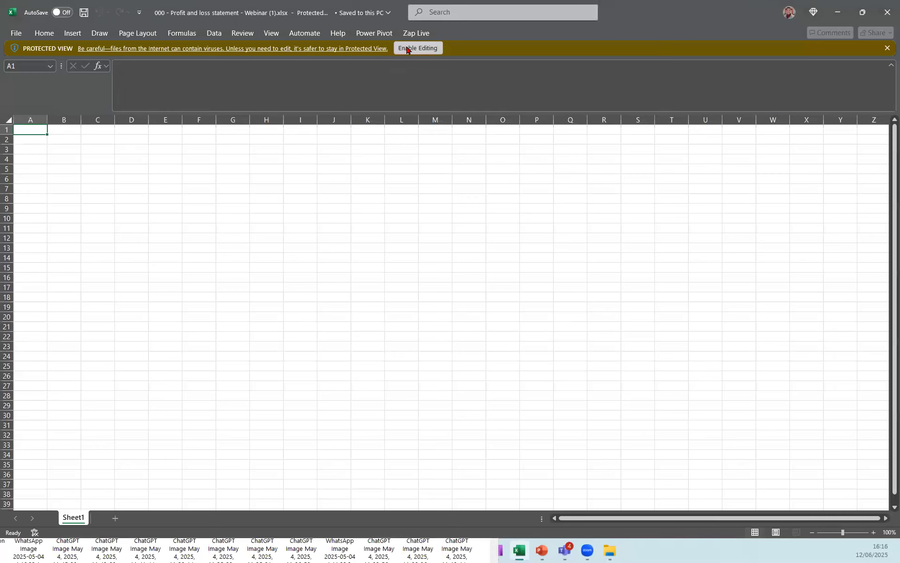
{"action": "left_click", "coordinate": [407, 49]}
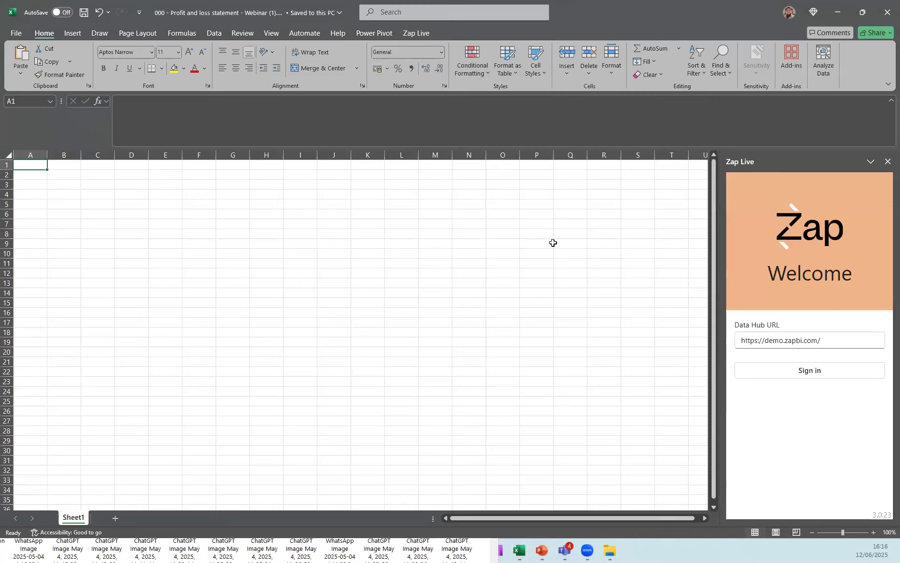
{"action": "left_click", "coordinate": [784, 368]}
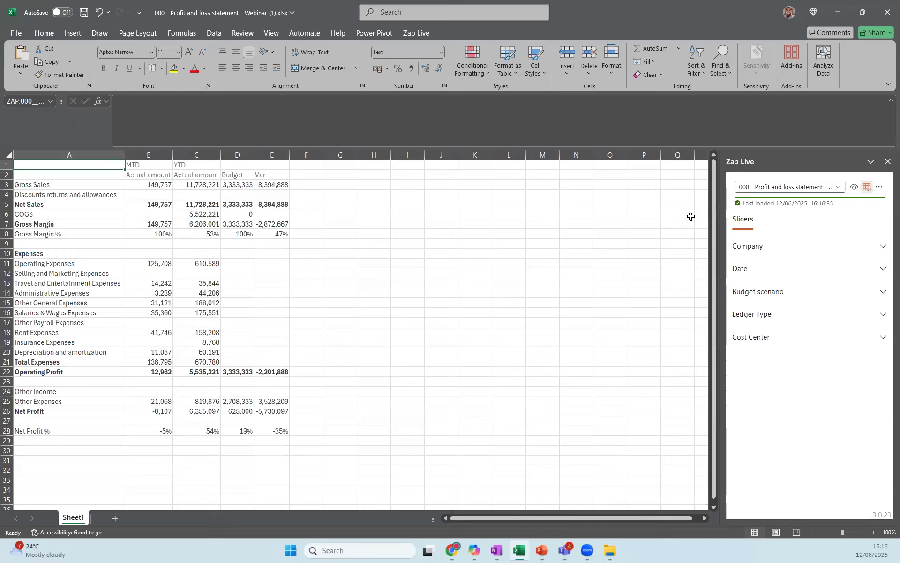
Widen the Budget column slightly and inspect the formulas behind the expense rows' Budget and actual amount cells.
{"action": "left_click_drag", "start_coordinate": [254, 154], "coordinate": [260, 154]}
{"action": "left_click_drag", "start_coordinate": [237, 262], "coordinate": [283, 345]}
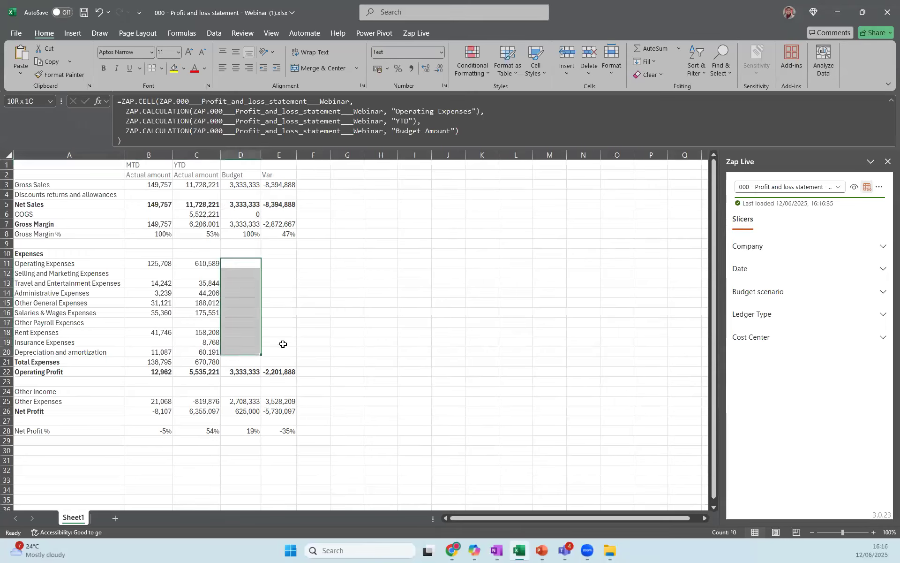
{"action": "left_click", "coordinate": [420, 310]}
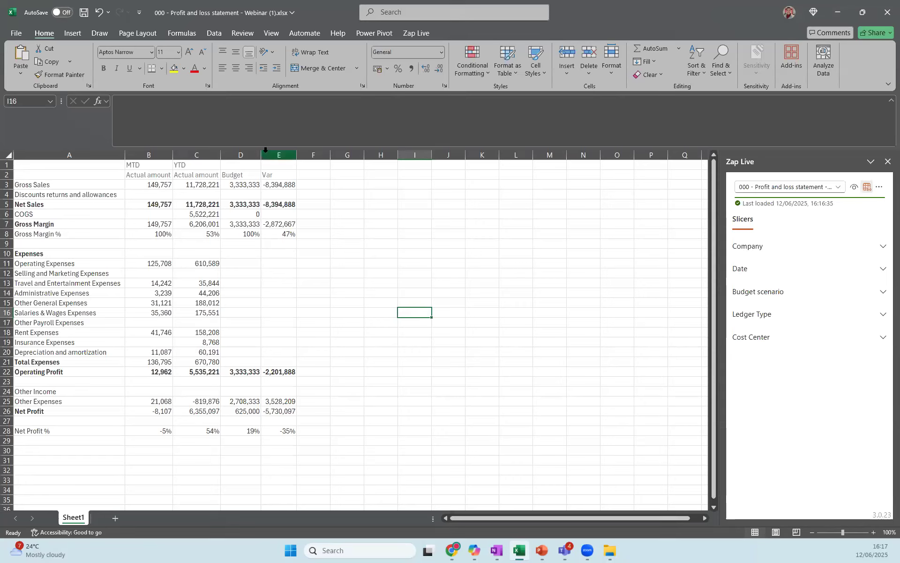
{"action": "left_click", "coordinate": [239, 272]}
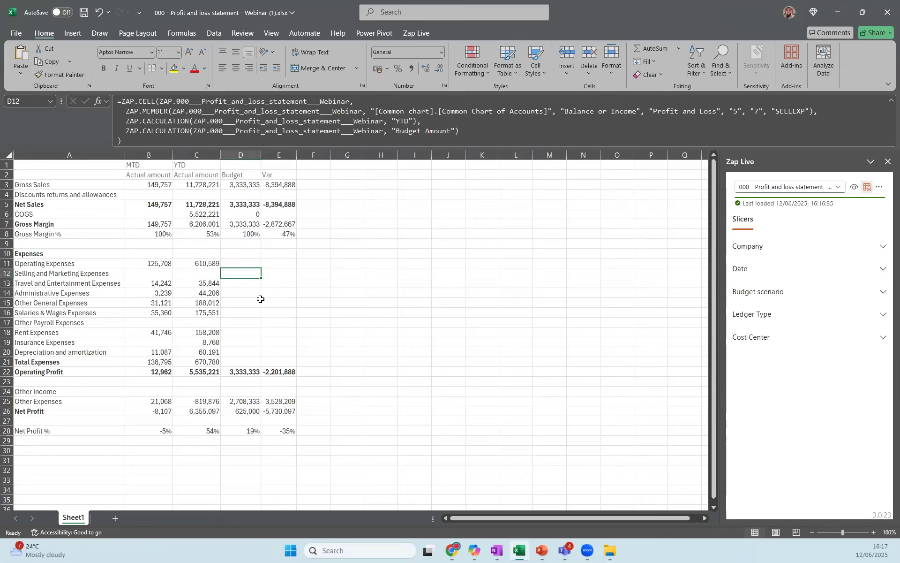
{"action": "left_click", "coordinate": [353, 302]}
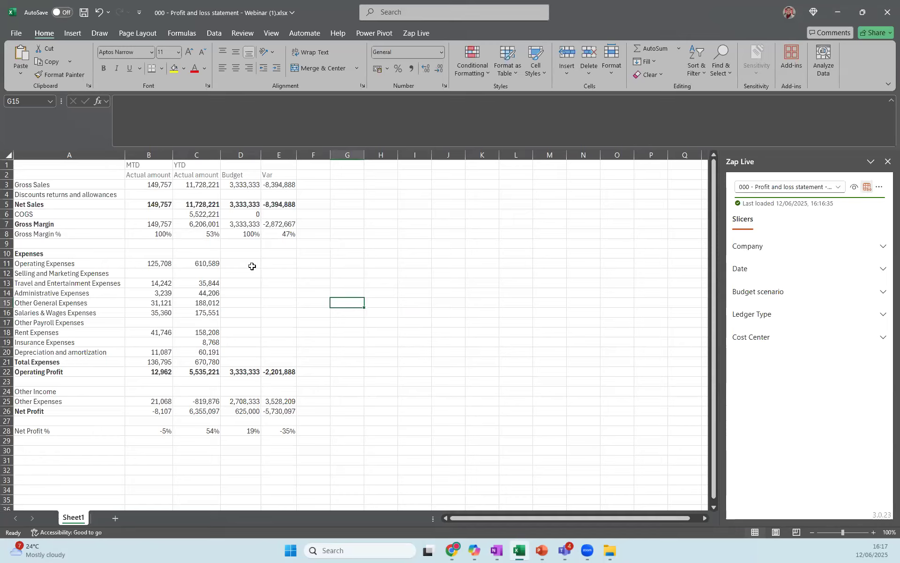
{"action": "left_click_drag", "start_coordinate": [252, 266], "coordinate": [244, 305]}
{"action": "left_click", "coordinate": [360, 293]}
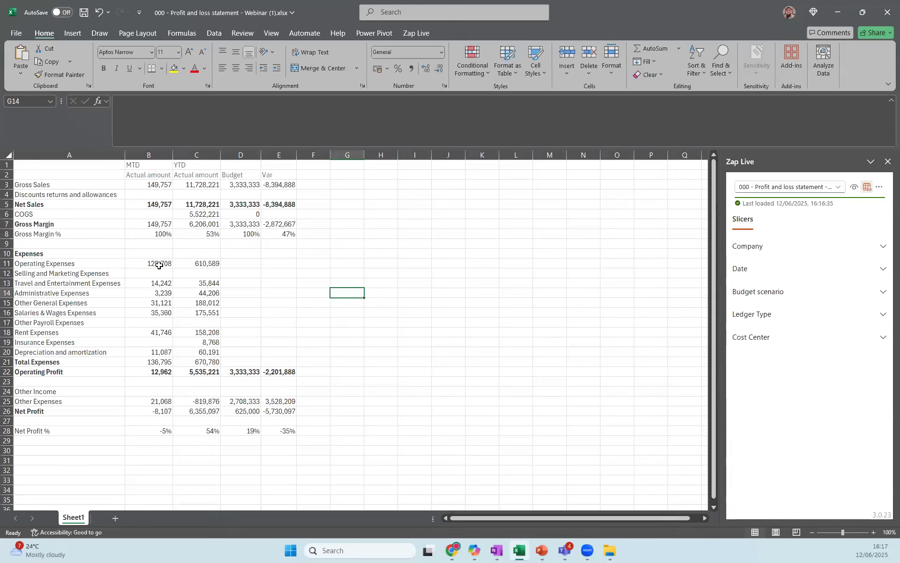
{"action": "left_click_drag", "start_coordinate": [159, 265], "coordinate": [197, 264]}
{"action": "left_click", "coordinate": [368, 283]}
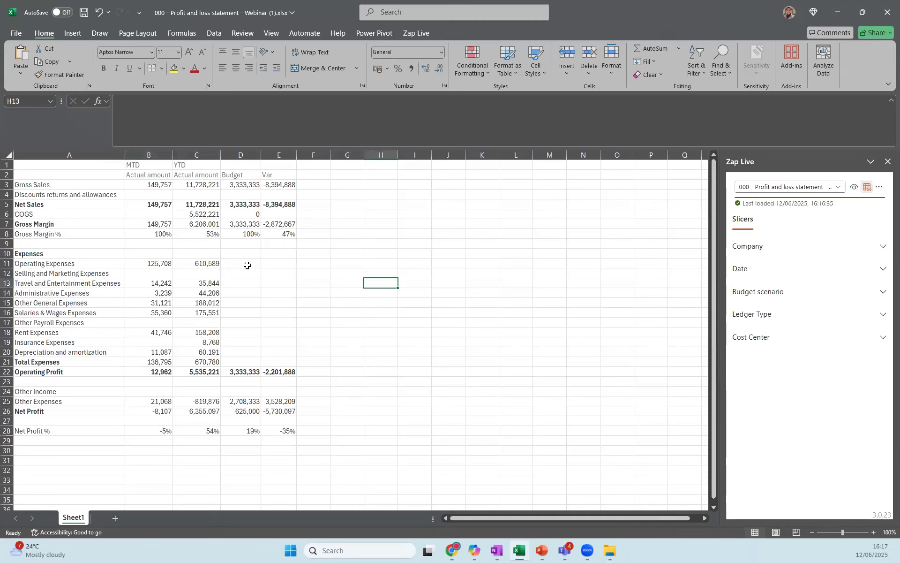
{"action": "left_click", "coordinate": [248, 265]}
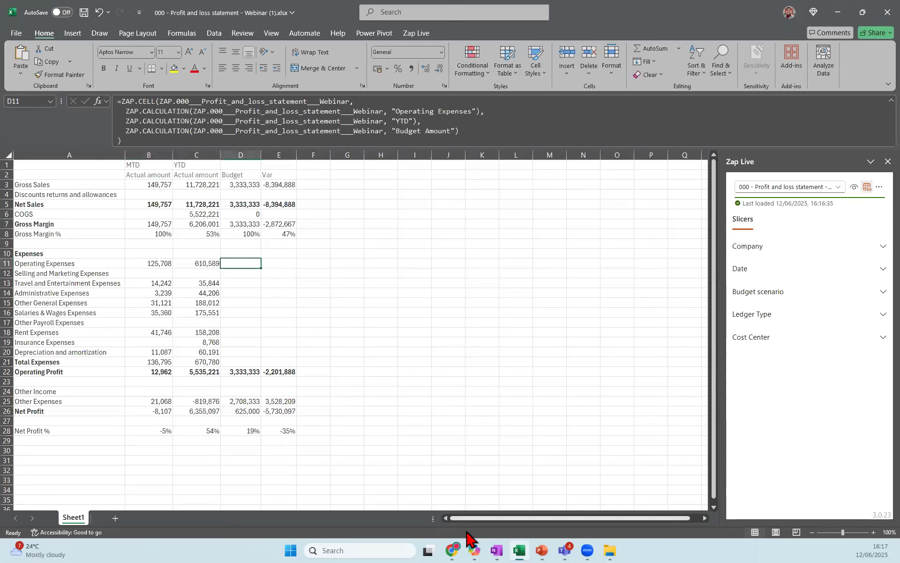
Compare the Operating Expenses budget cell with the Zap Data Hub report in Chrome, and return to the Excel workbook.
{"action": "left_click", "coordinate": [453, 548]}
{"action": "left_click", "coordinate": [464, 513]}
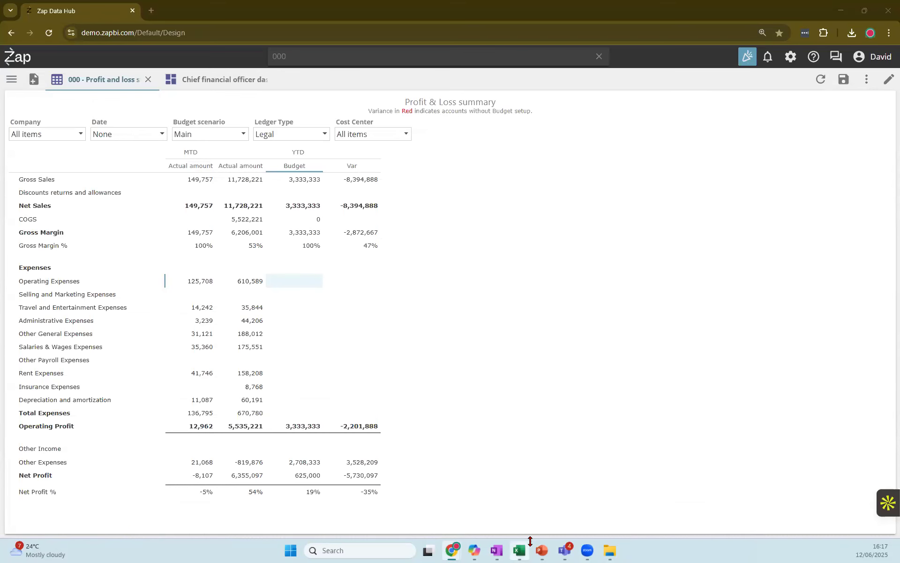
{"action": "mouse_move", "coordinate": [522, 544]}
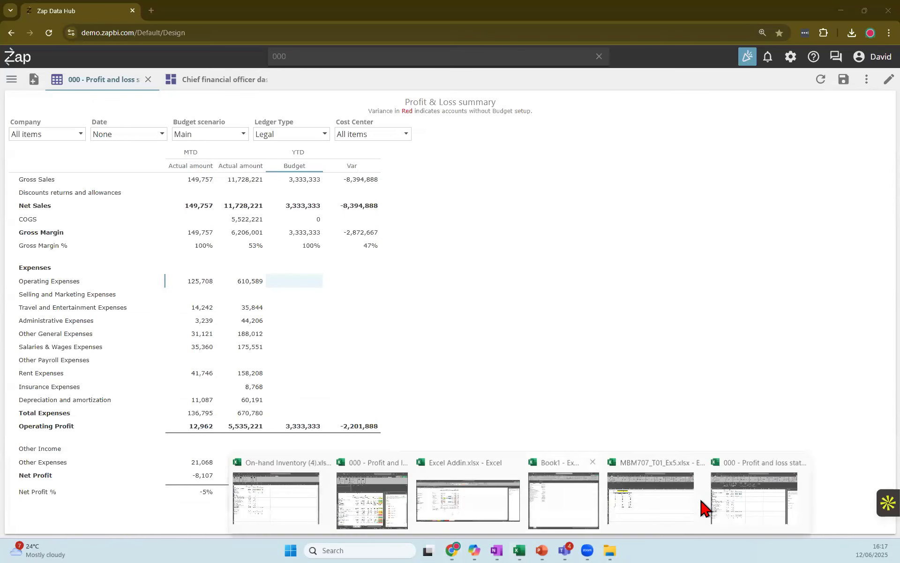
{"action": "left_click", "coordinate": [746, 501]}
{"action": "left_click", "coordinate": [454, 322]}
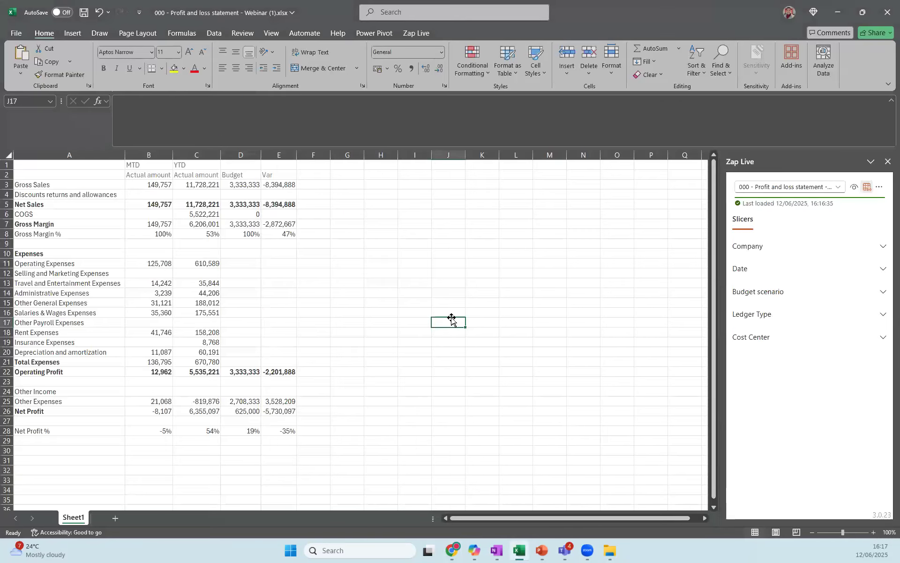
Inspect the ZAP.CELL formulas of the YTD Administrative Expenses and MTD Net Sales cells, and show the Zap Live commands.
{"action": "left_click", "coordinate": [186, 294]}
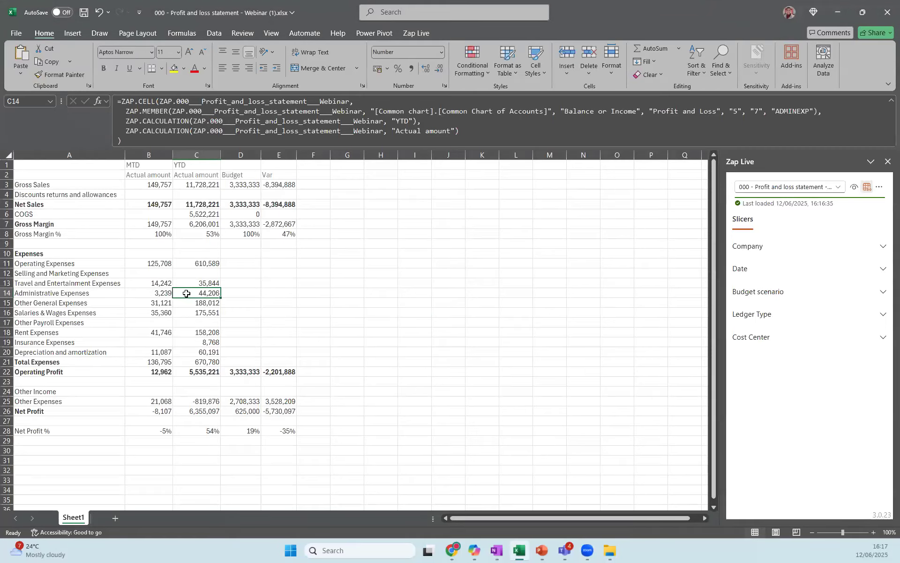
{"action": "left_click", "coordinate": [416, 33]}
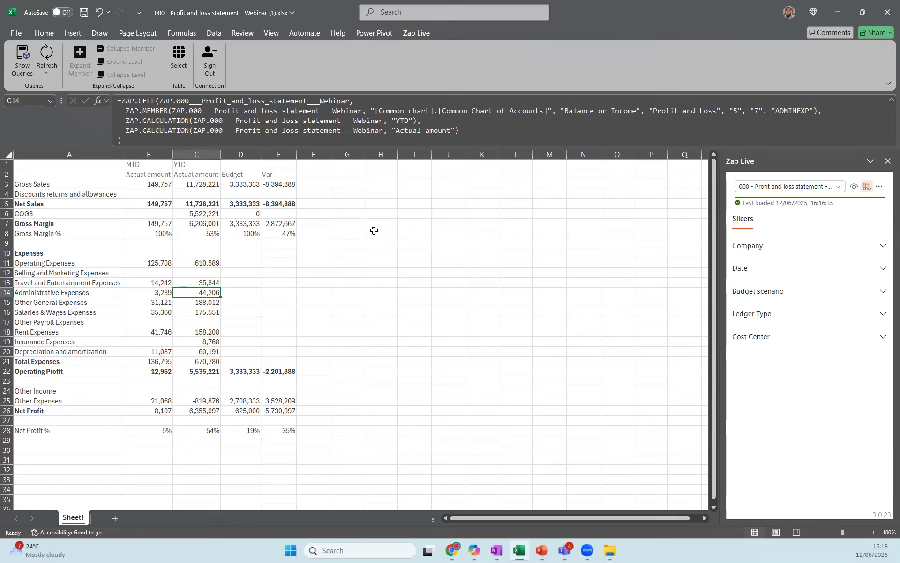
{"action": "left_click", "coordinate": [201, 204]}
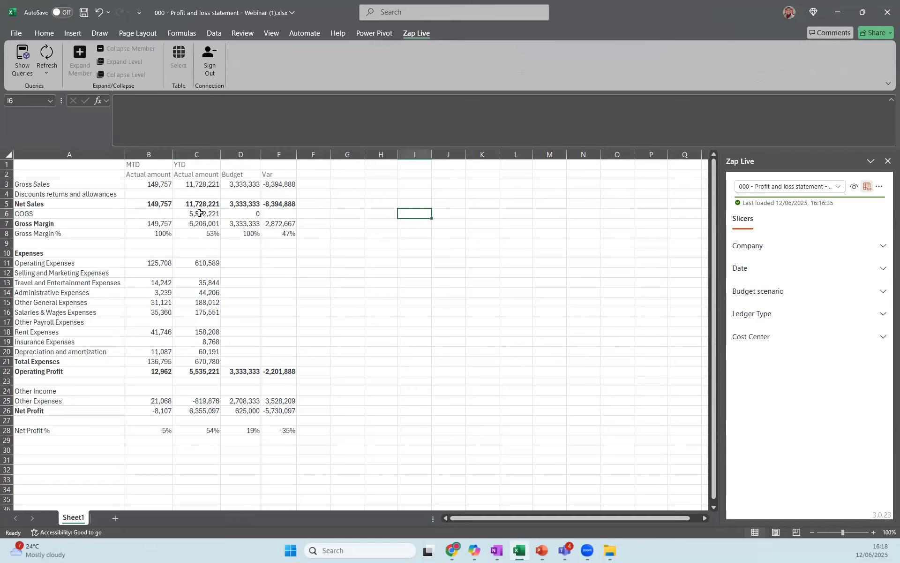
{"action": "left_click", "coordinate": [159, 206]}
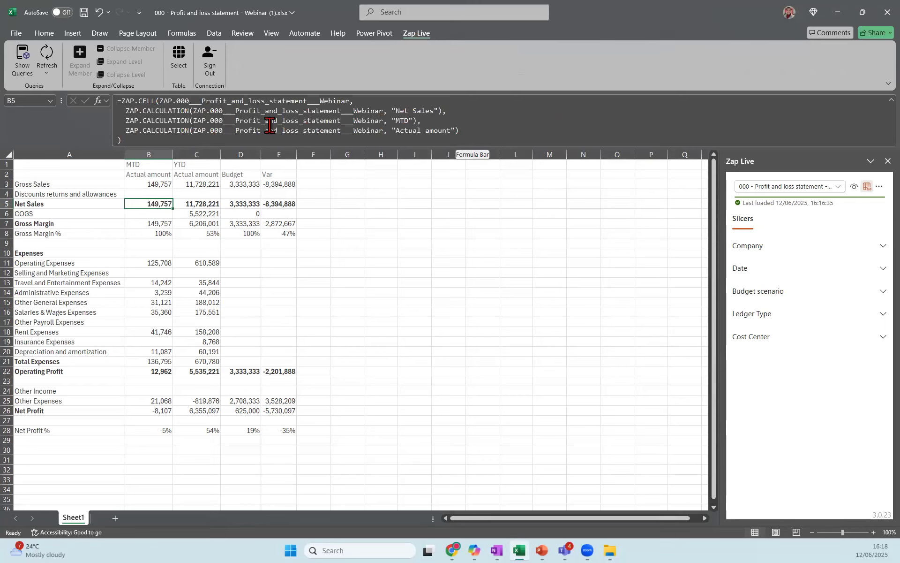
{"action": "left_click", "coordinate": [387, 340]}
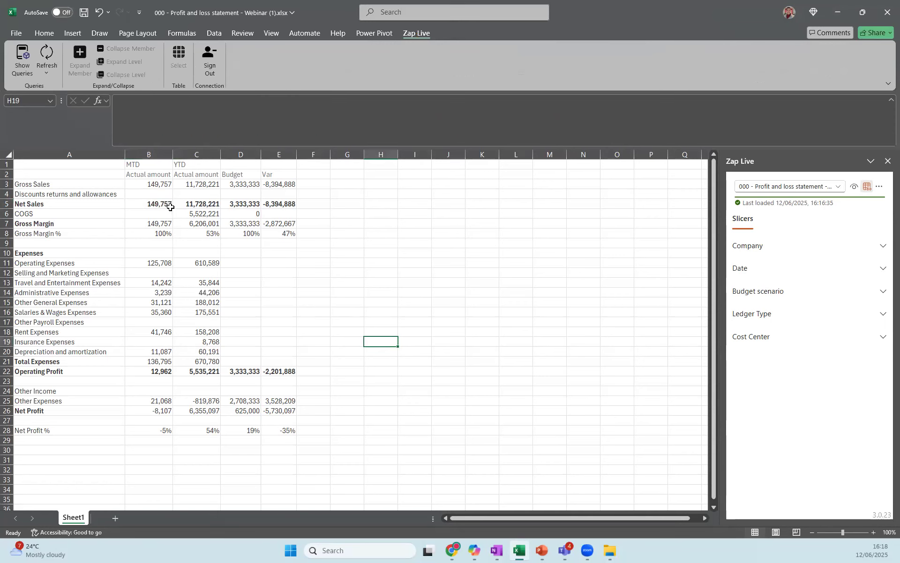
Clear the MTD Net Sales amount in cell B5 and restore it by refreshing the Zap Live table.
{"action": "left_click", "coordinate": [171, 207]}
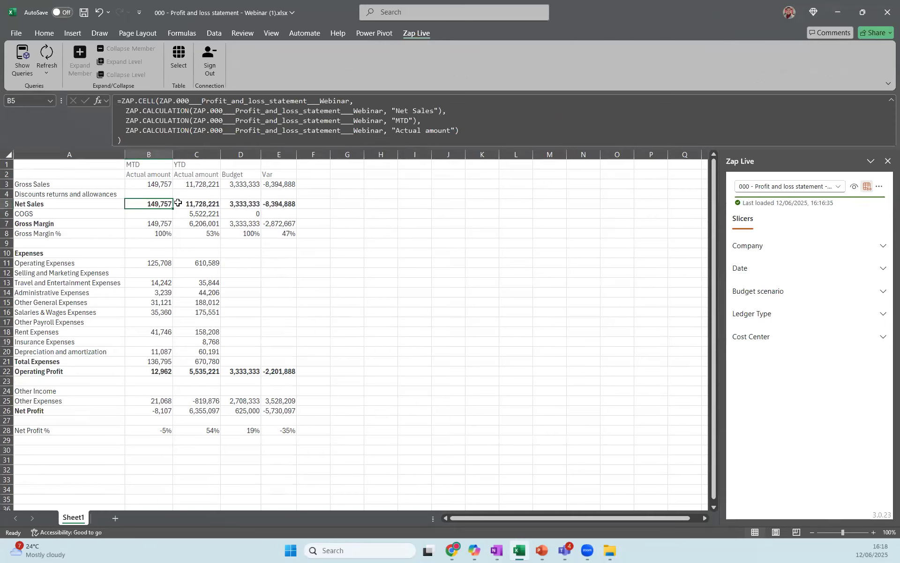
{"action": "mouse_move", "coordinate": [178, 203]}
{"action": "left_mouse_down"}
{"action": "mouse_move", "coordinate": [453, 103]}
{"action": "mouse_move", "coordinate": [389, 203]}
{"action": "mouse_move", "coordinate": [181, 203]}
{"action": "left_mouse_up"}
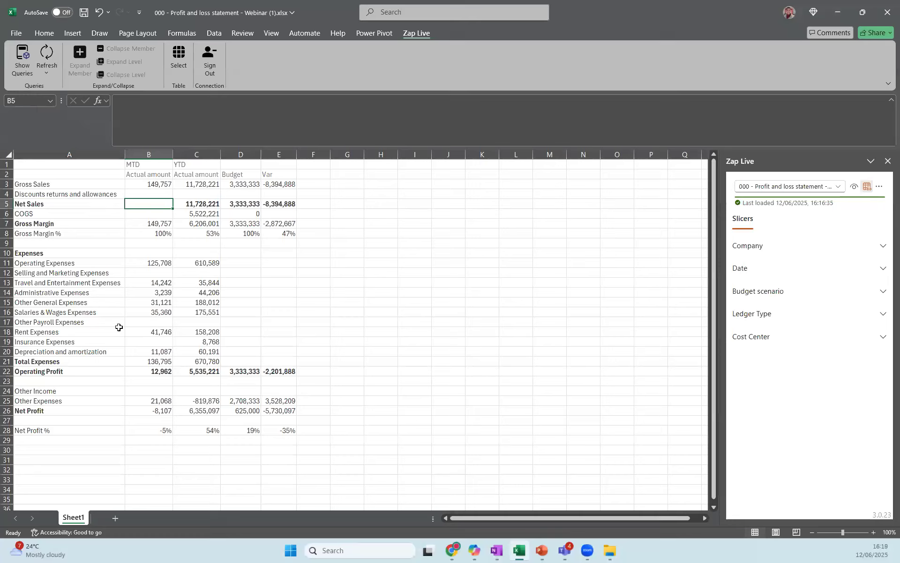
{"action": "left_click", "coordinate": [51, 62]}
{"action": "left_click", "coordinate": [72, 92]}
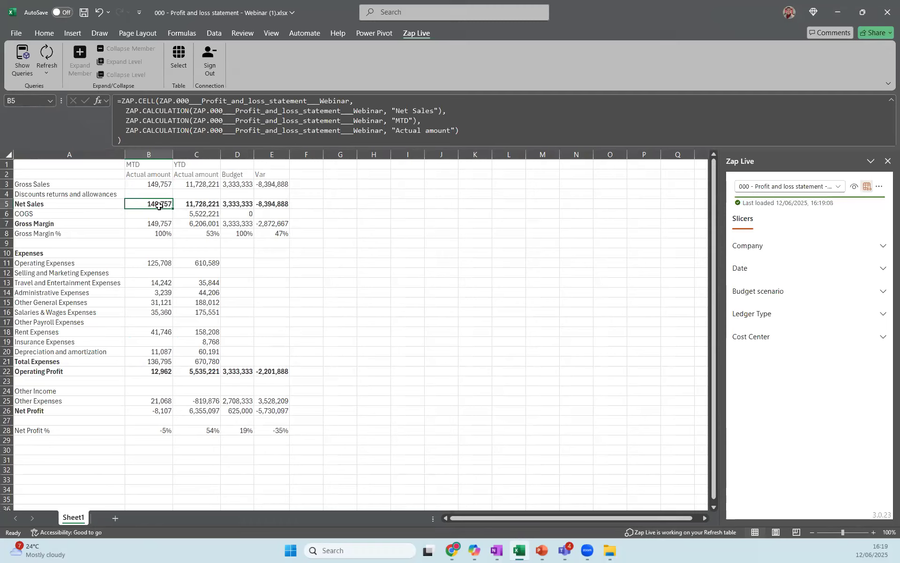
Compare the MTD Net Sales amount with the Zap Data Hub report in Chrome, and return to Excel.
{"action": "left_click", "coordinate": [452, 550]}
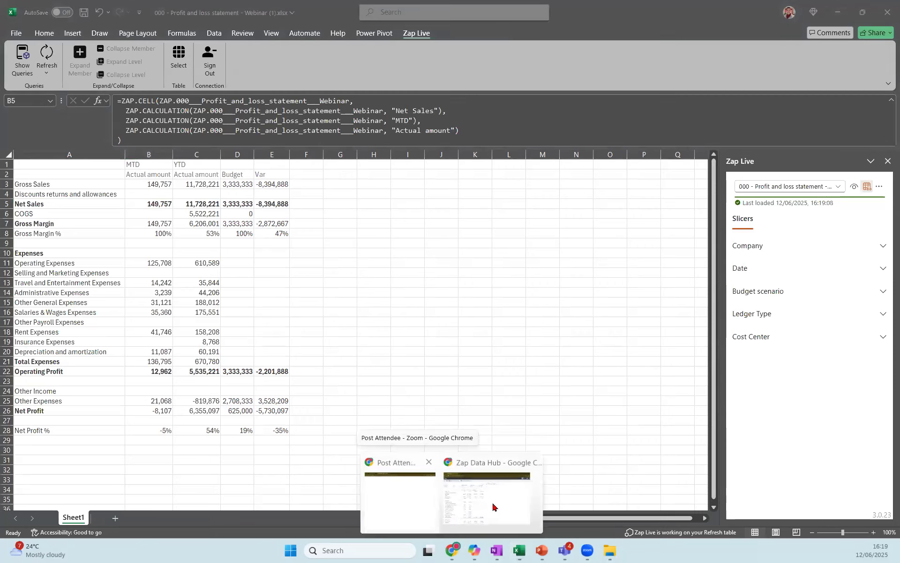
{"action": "left_click", "coordinate": [494, 503]}
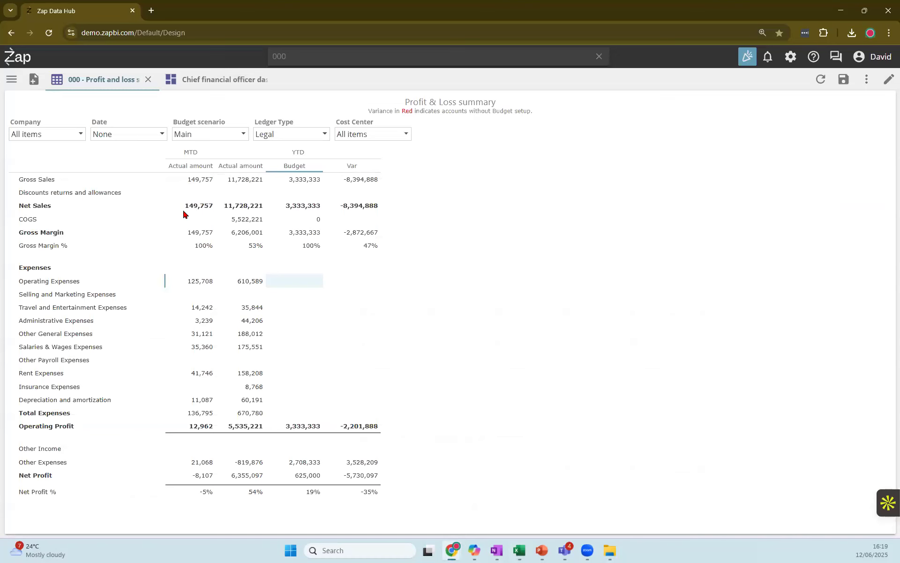
{"action": "left_click", "coordinate": [842, 7]}
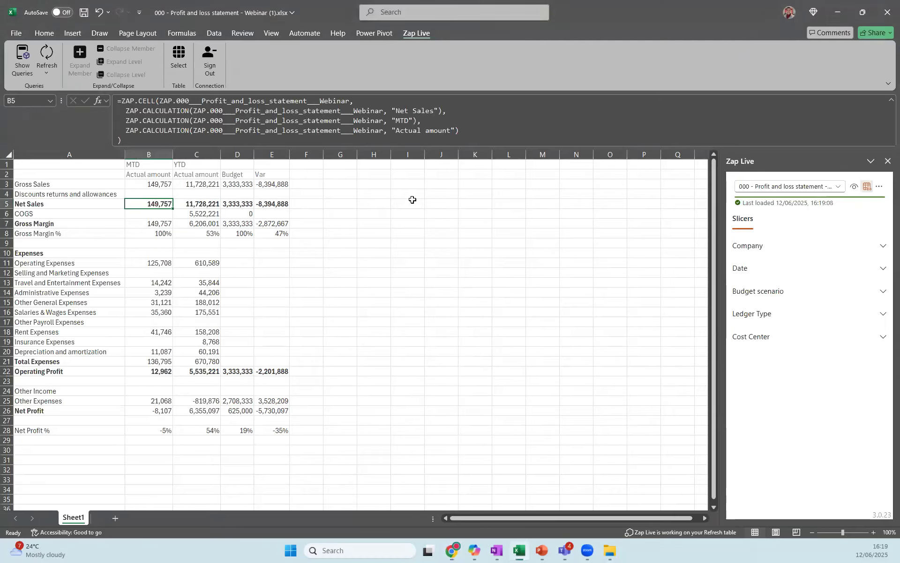
Review the Company and Date slicer options in the Zap Live pane, leaving their selections as they are.
{"action": "left_click", "coordinate": [378, 252]}
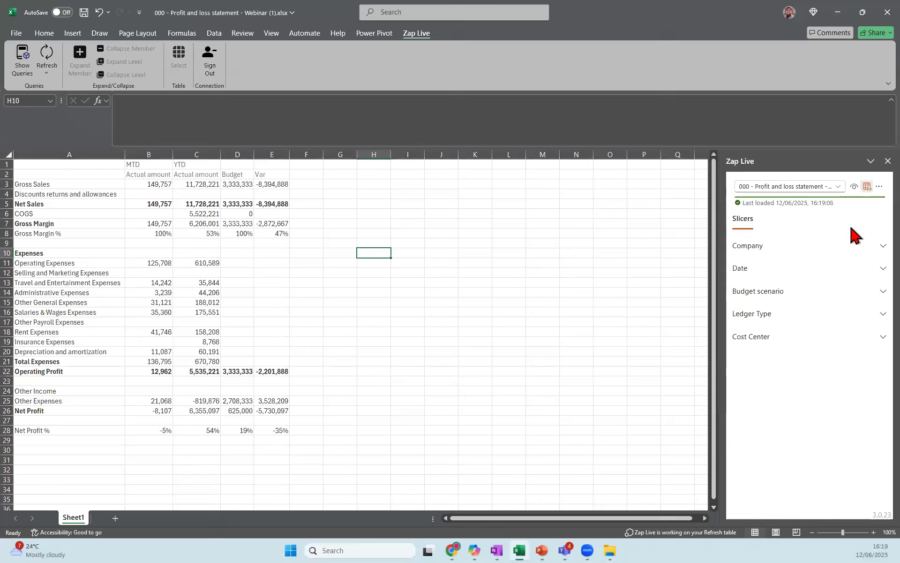
{"action": "left_click", "coordinate": [835, 244]}
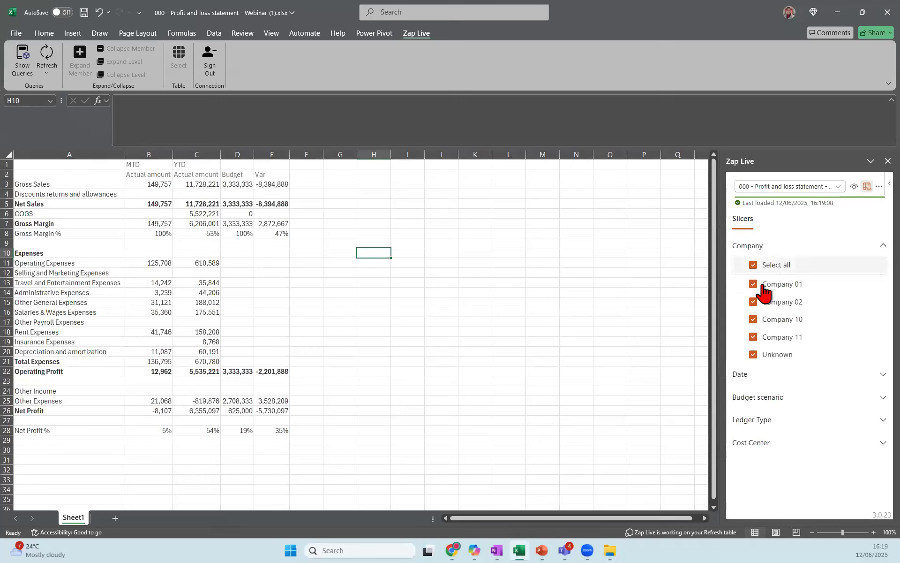
{"action": "left_click", "coordinate": [650, 300]}
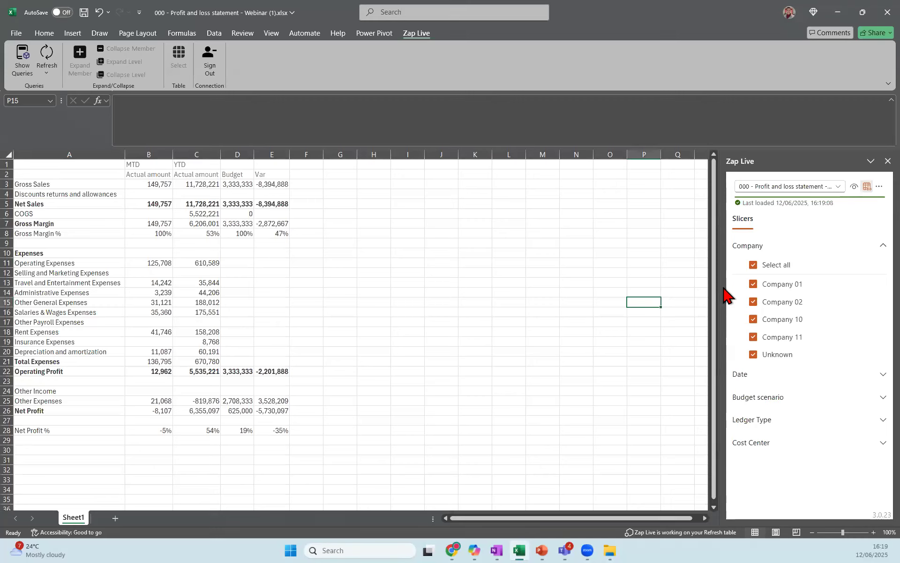
{"action": "left_click", "coordinate": [295, 429]}
{"action": "left_click", "coordinate": [202, 353]}
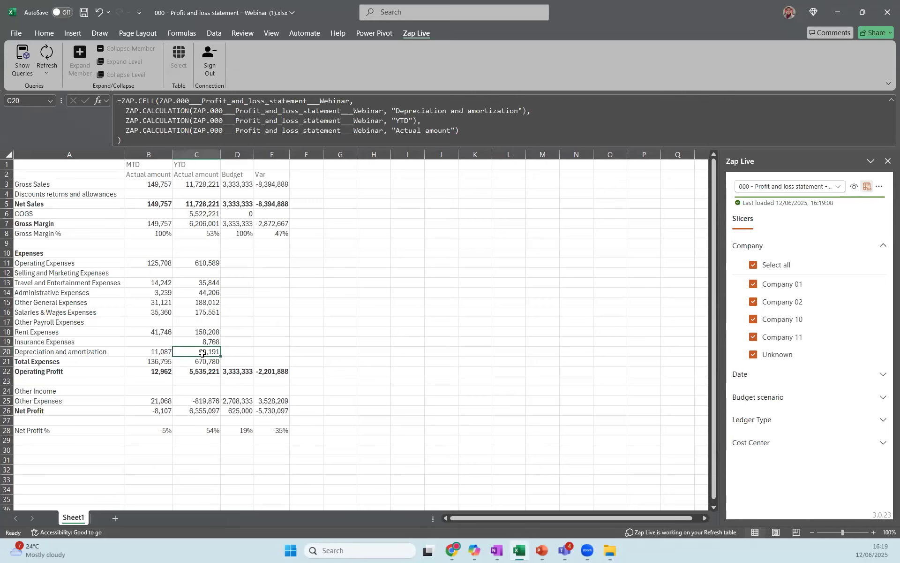
{"action": "left_click", "coordinate": [746, 375]}
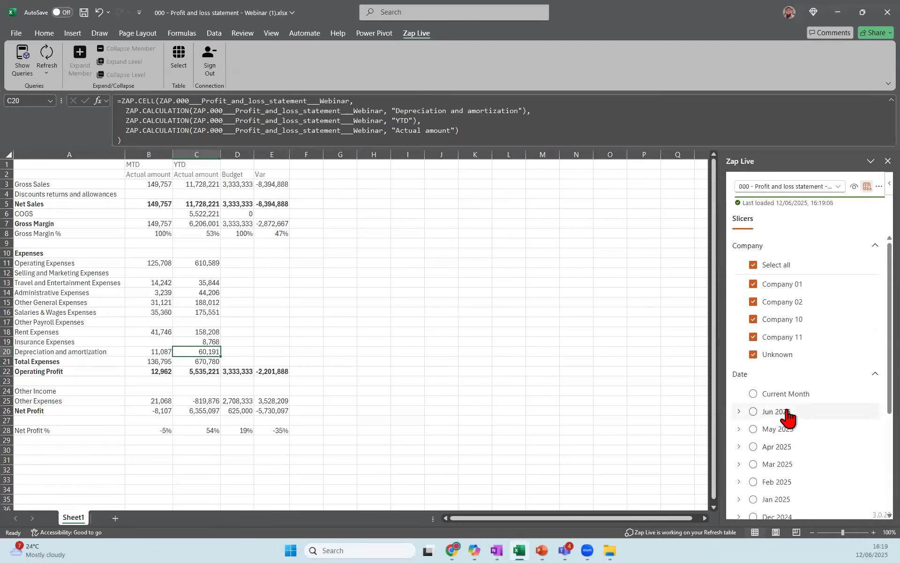
{"action": "left_click", "coordinate": [764, 375]}
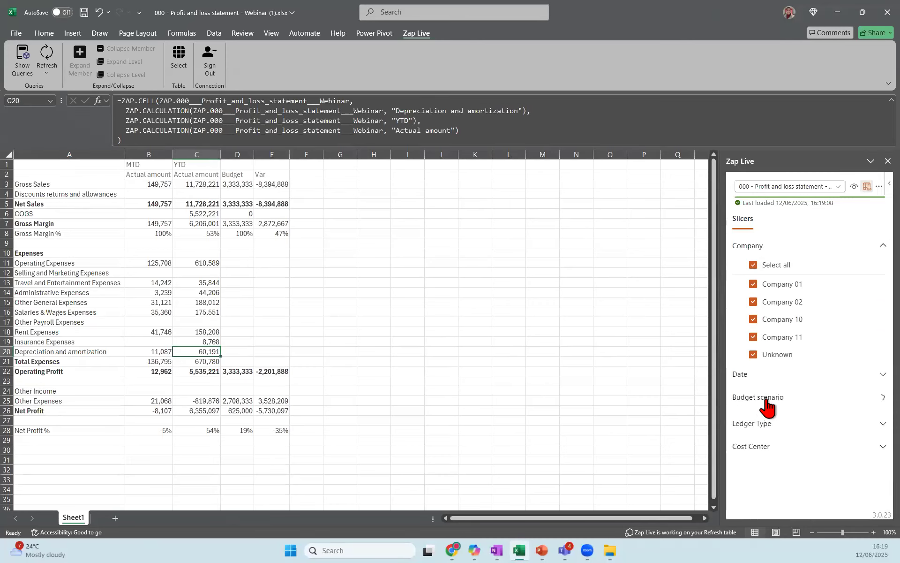
Compare the slicers with the filters of the Zap Data Hub report in Chrome, return to Excel and collapse the Company slicer.
{"action": "mouse_move", "coordinate": [452, 550]}
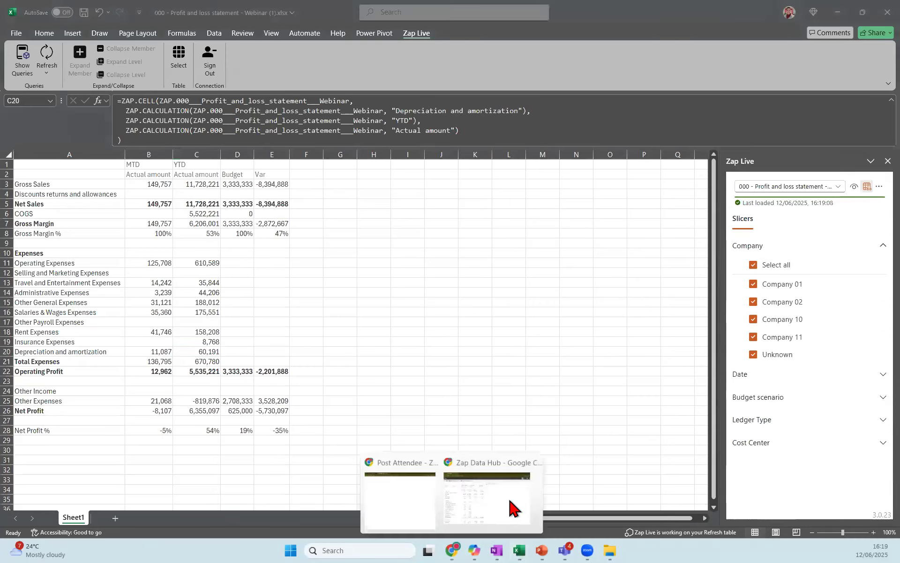
{"action": "left_click", "coordinate": [513, 508]}
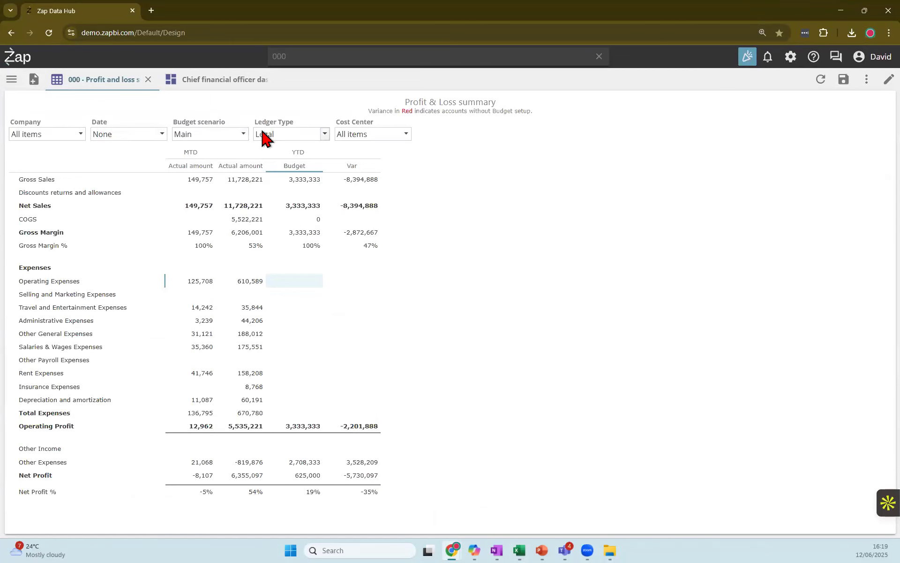
{"action": "left_click", "coordinate": [840, 11]}
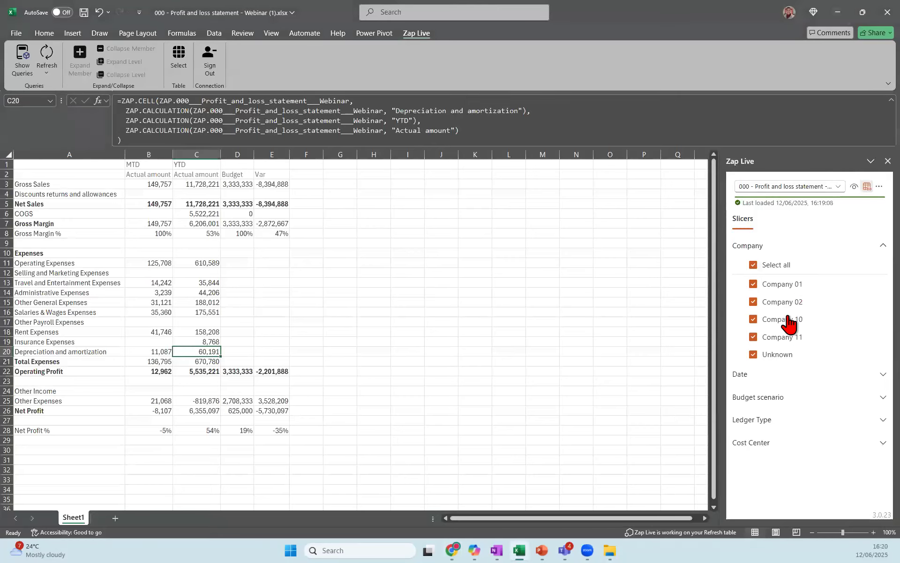
{"action": "left_click", "coordinate": [747, 244]}
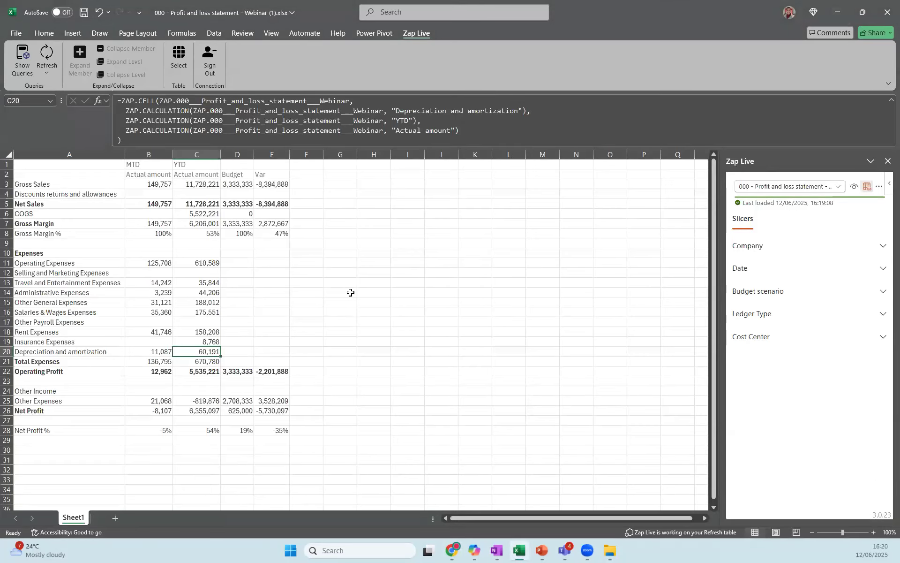
{"action": "left_click", "coordinate": [378, 293]}
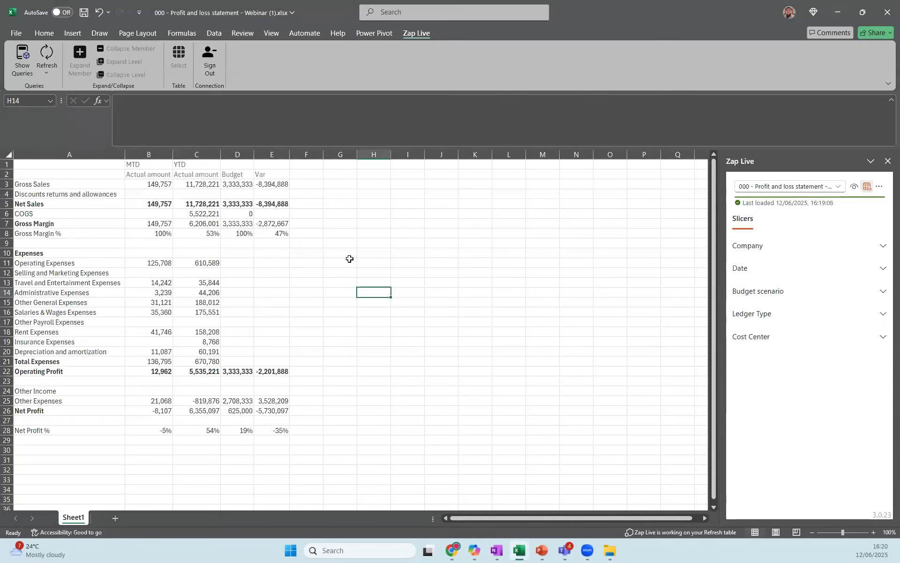
Rename the worksheet Sheet1 as "Original Report".
{"action": "right_click", "coordinate": [75, 520]}
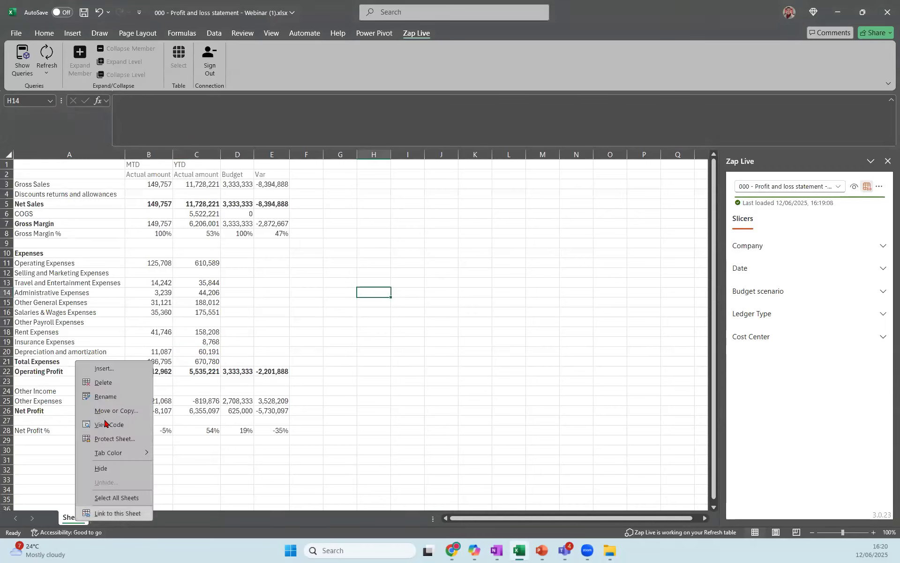
{"action": "left_click", "coordinate": [115, 397]}
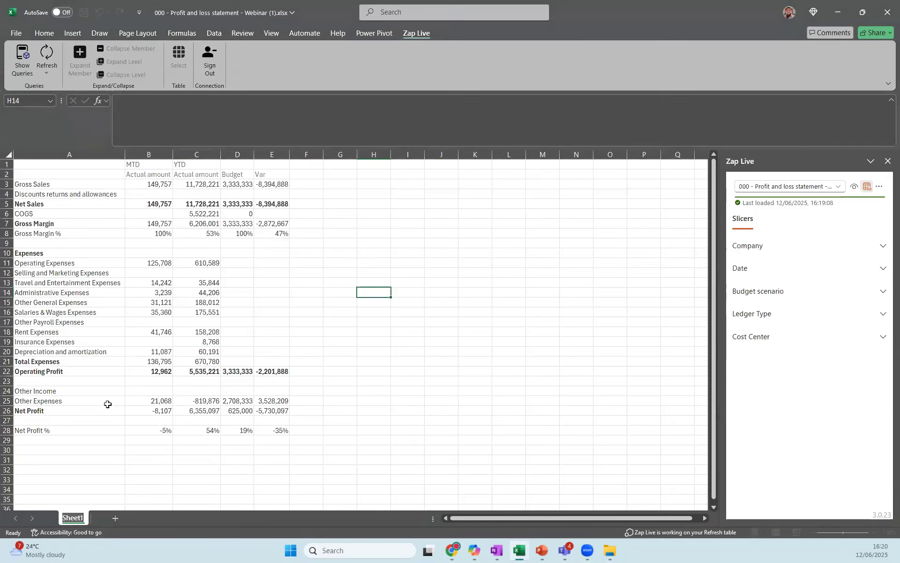
{"action": "type", "text": "Sourc"}
{"action": "key", "text": "BackSpace"}
{"action": "key", "text": "BackSpace"}
{"action": "key", "text": "BackSpace"}
{"action": "key", "text": "BackSpace"}
{"action": "key", "text": "BackSpace"}
{"action": "type", "text": "Or"}
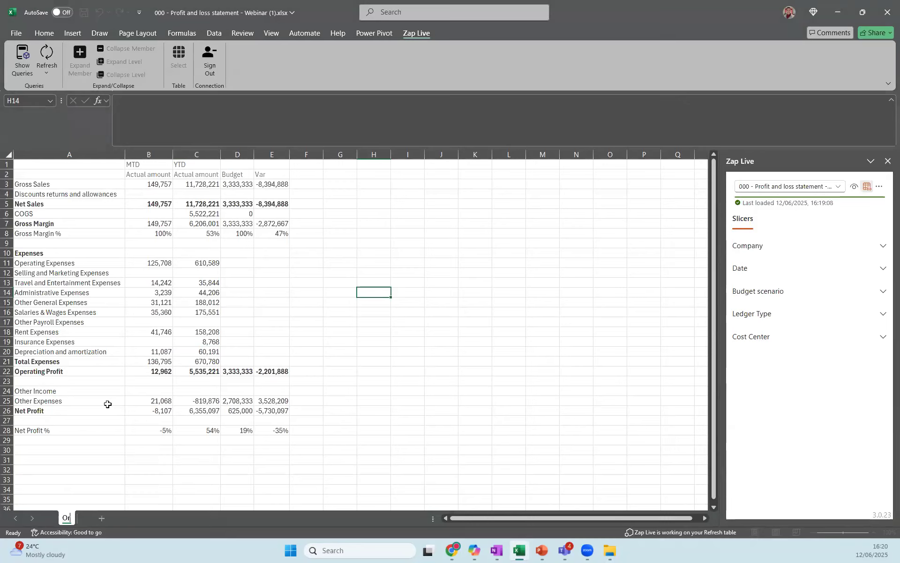
{"action": "type", "text": "iginal Report"}
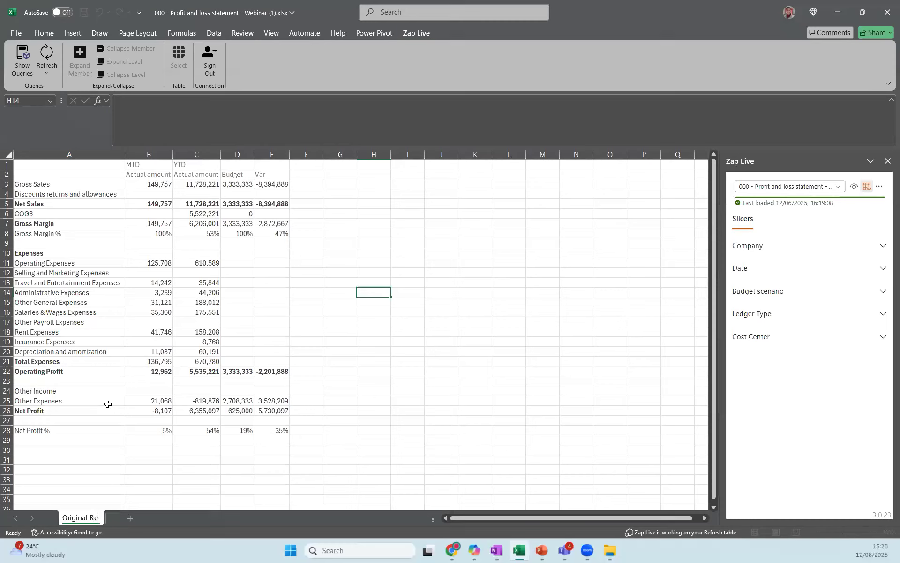
{"action": "key", "text": "Return"}
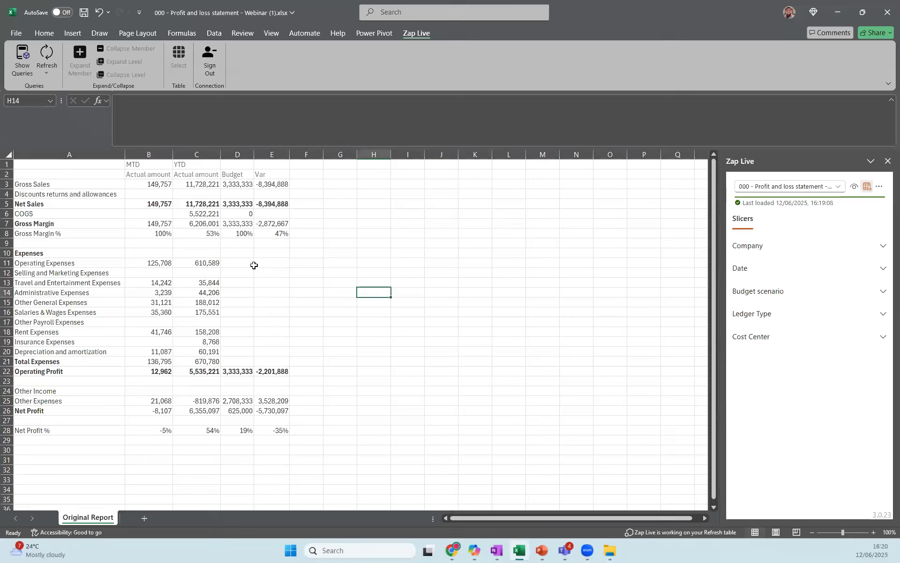
Overwrite the Operating Expenses budget cell D11 with "sdfs" and restore it by refreshing the Zap Live table.
{"action": "left_click", "coordinate": [239, 265]}
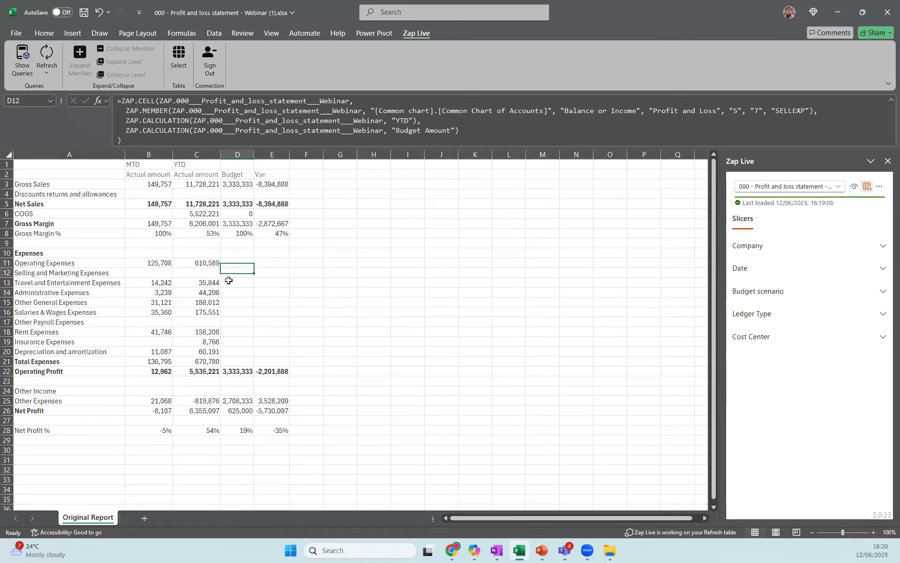
{"action": "type", "text": "sdfs"}
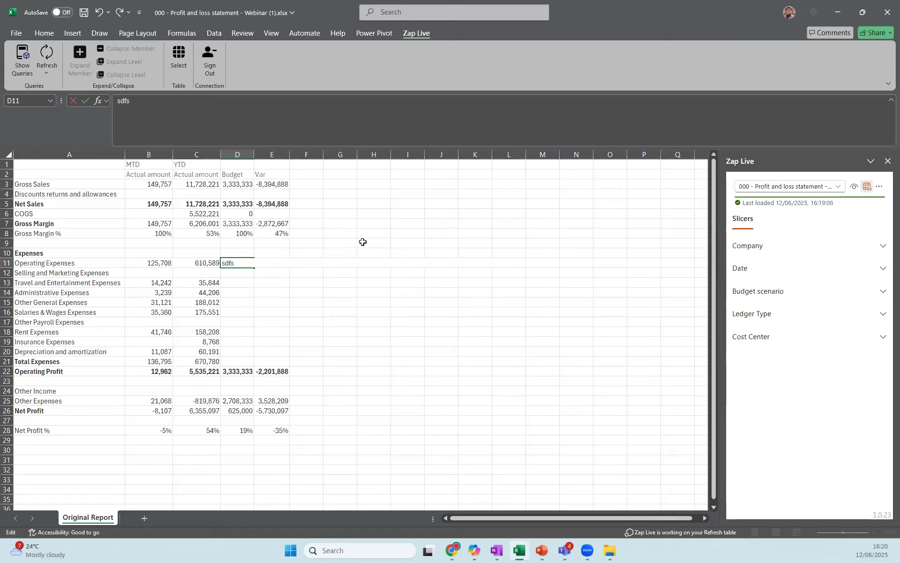
{"action": "left_click", "coordinate": [491, 279]}
{"action": "left_click", "coordinate": [46, 71]}
{"action": "left_click", "coordinate": [70, 89]}
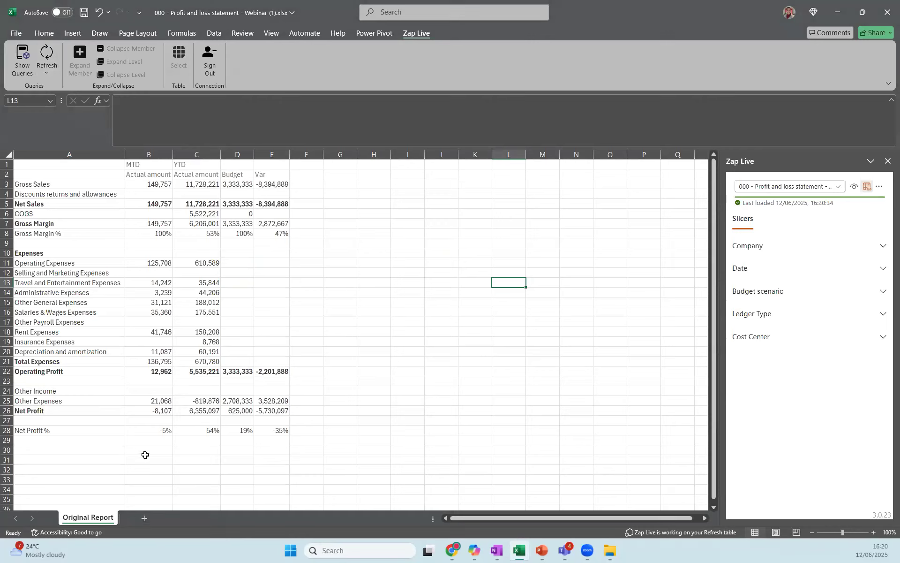
Select the whole Zap Live table on Original Report and copy it to cell A1 of a new worksheet.
{"action": "left_click", "coordinate": [152, 272]}
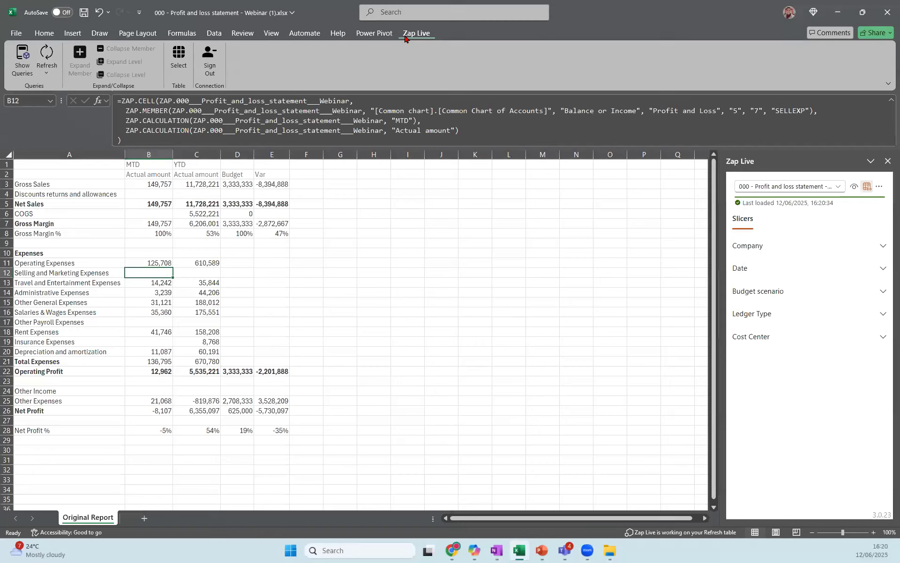
{"action": "left_click", "coordinate": [178, 56]}
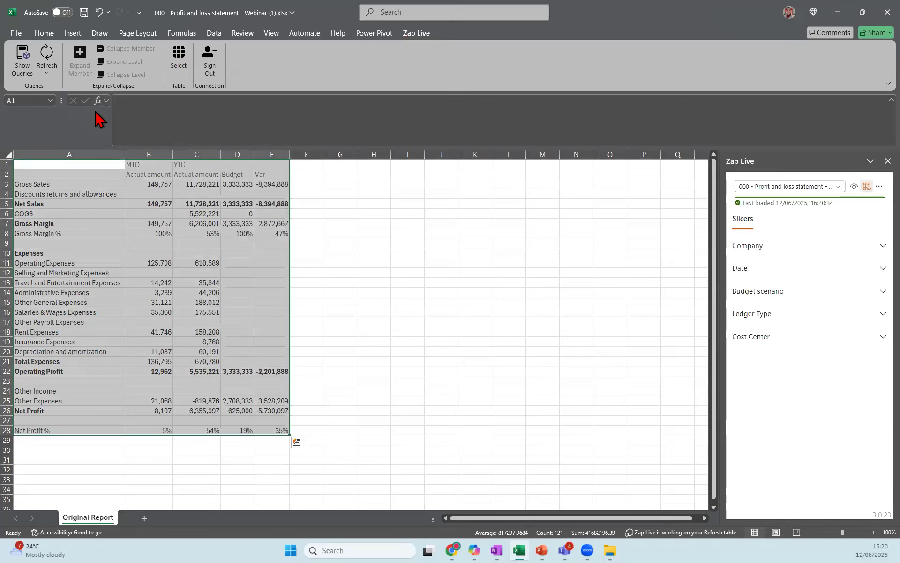
{"action": "key", "text": "ctrl+c"}
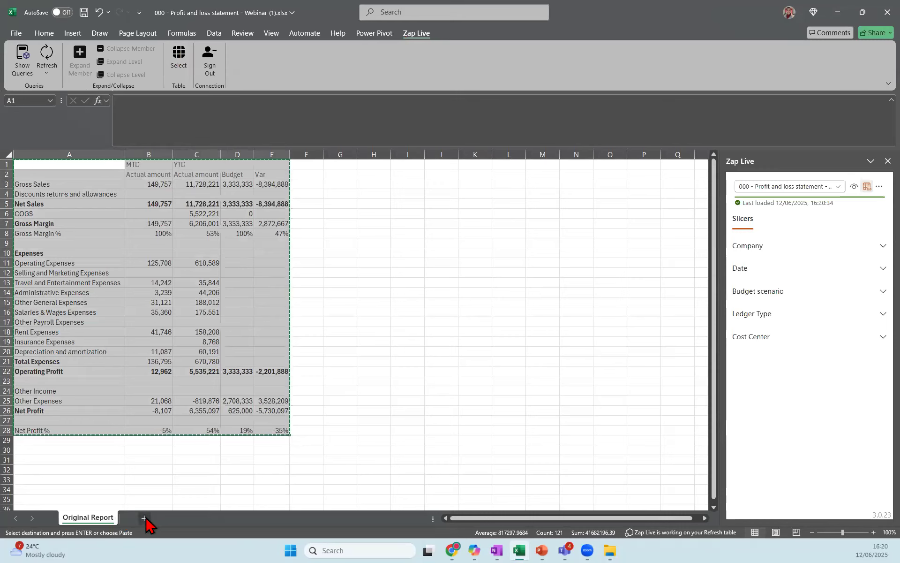
{"action": "left_click", "coordinate": [144, 517]}
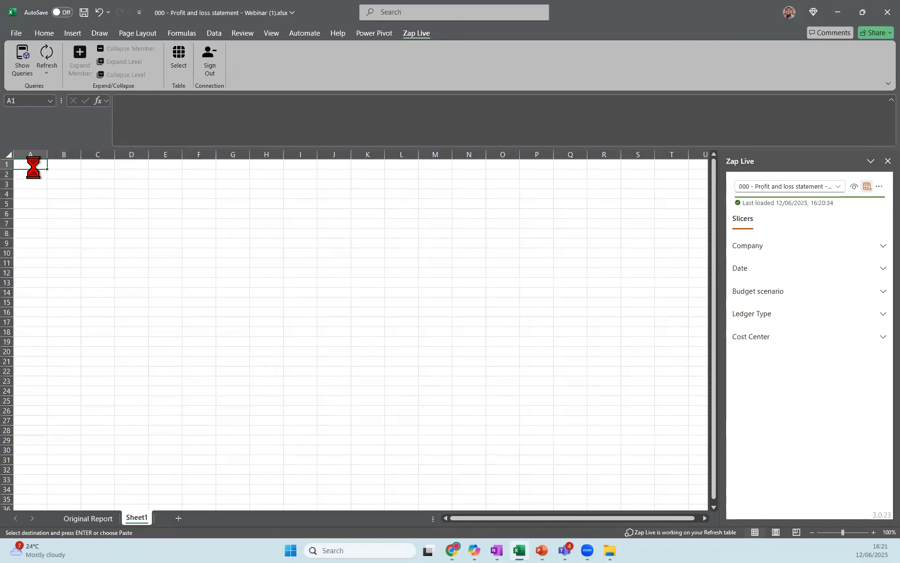
{"action": "key", "text": "ctrl+v"}
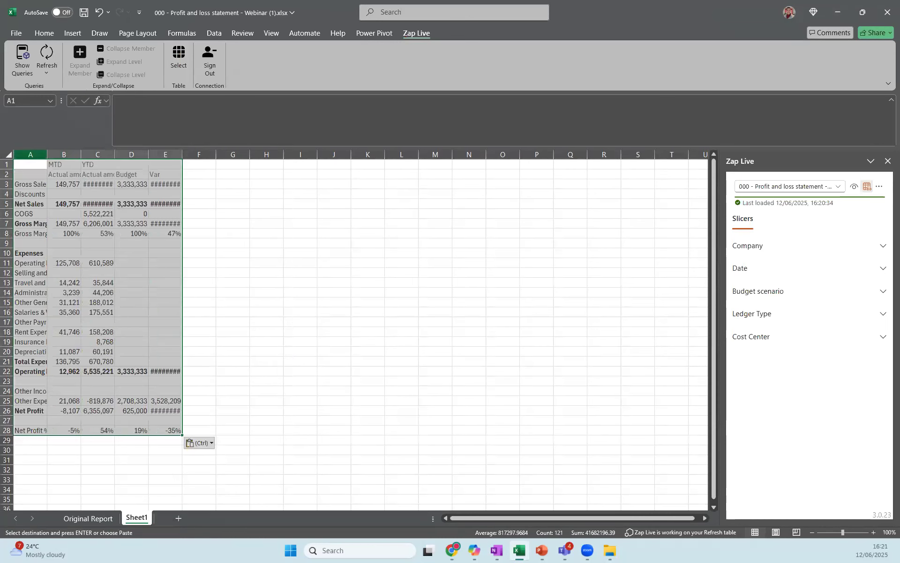
{"action": "key", "text": "alt+Tab"}
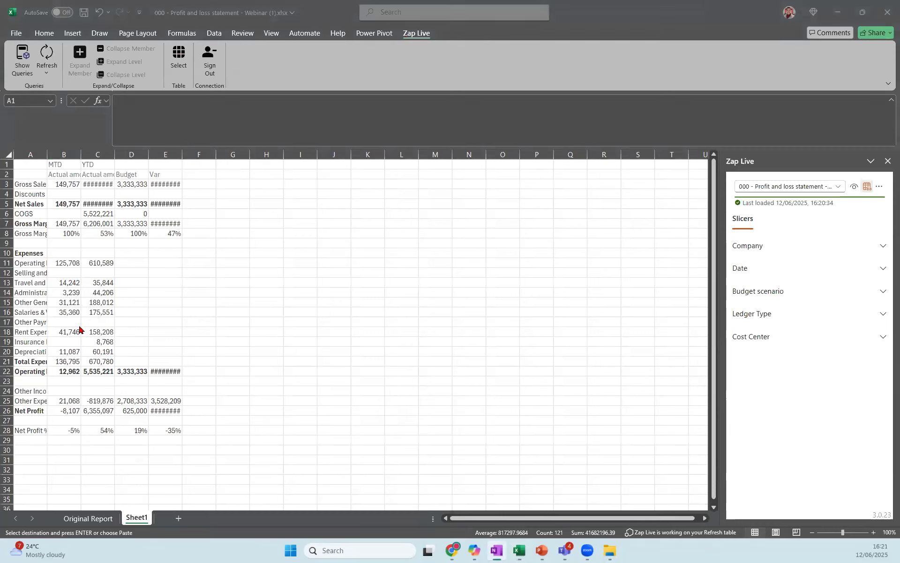
{"action": "key", "text": "alt+Tab"}
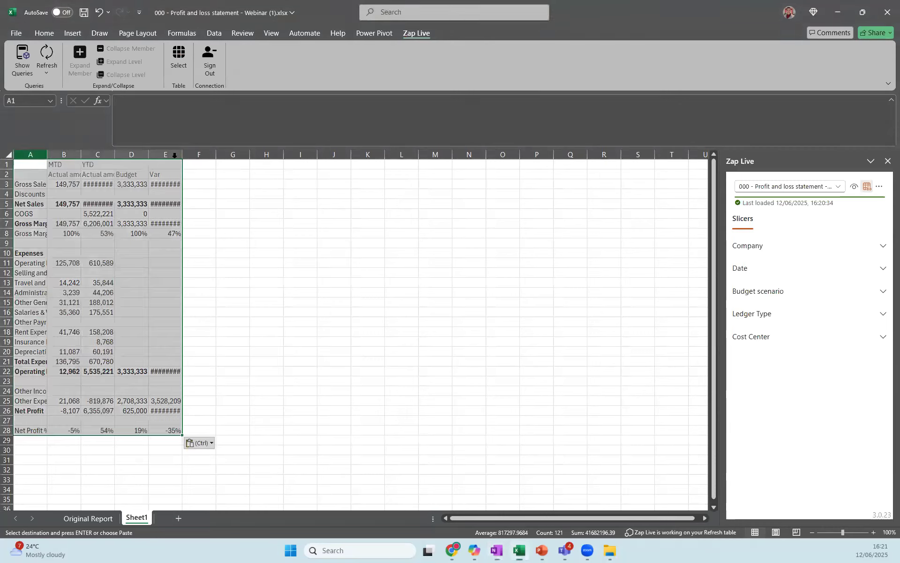
Fit the widths of the copied table's amount columns so the MTD, YTD and variance values display in full.
{"action": "left_click", "coordinate": [146, 153]}
{"action": "left_click_drag", "start_coordinate": [196, 157], "coordinate": [194, 157]}
{"action": "double_click", "coordinate": [194, 157]}
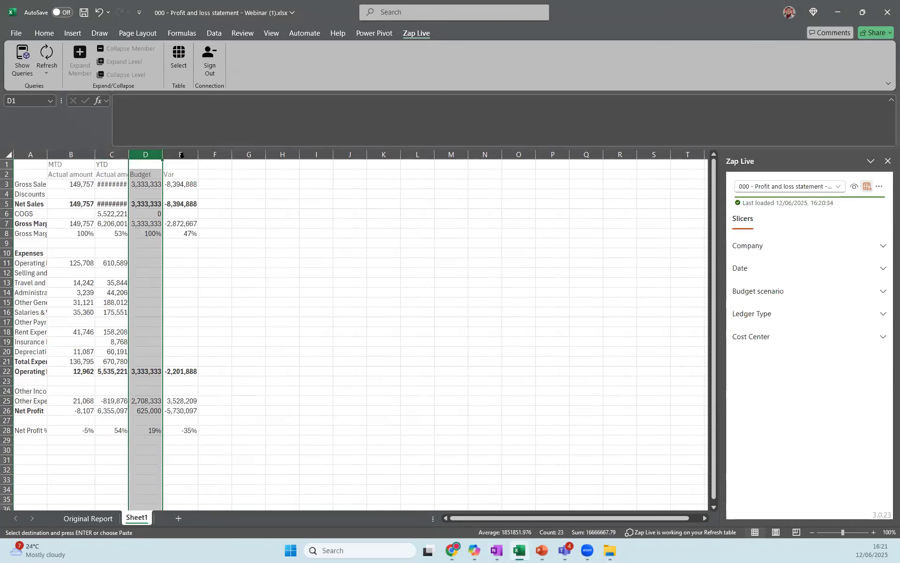
{"action": "double_click", "coordinate": [127, 154]}
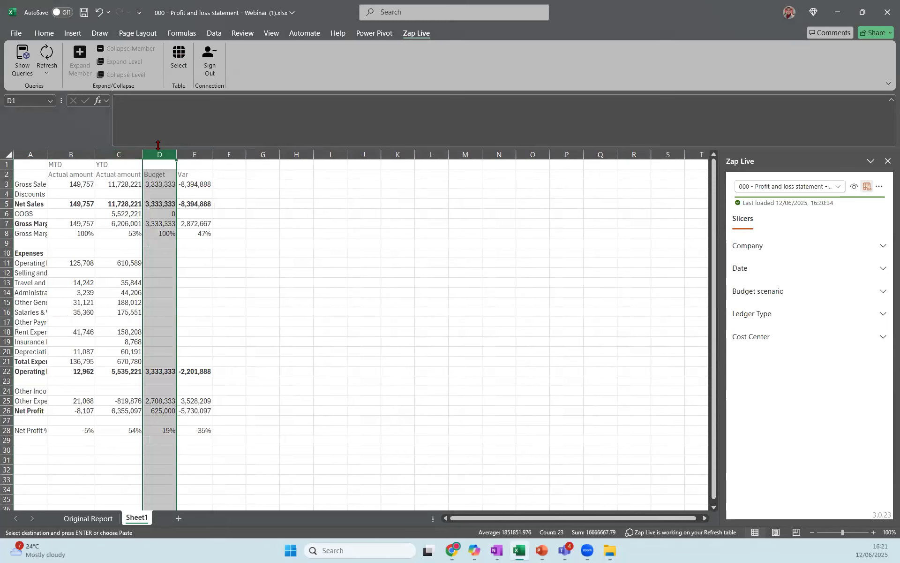
Hide the Budget and Var columns D and E on the new sheet.
{"action": "left_click", "coordinate": [187, 154], "text": "ctrl"}
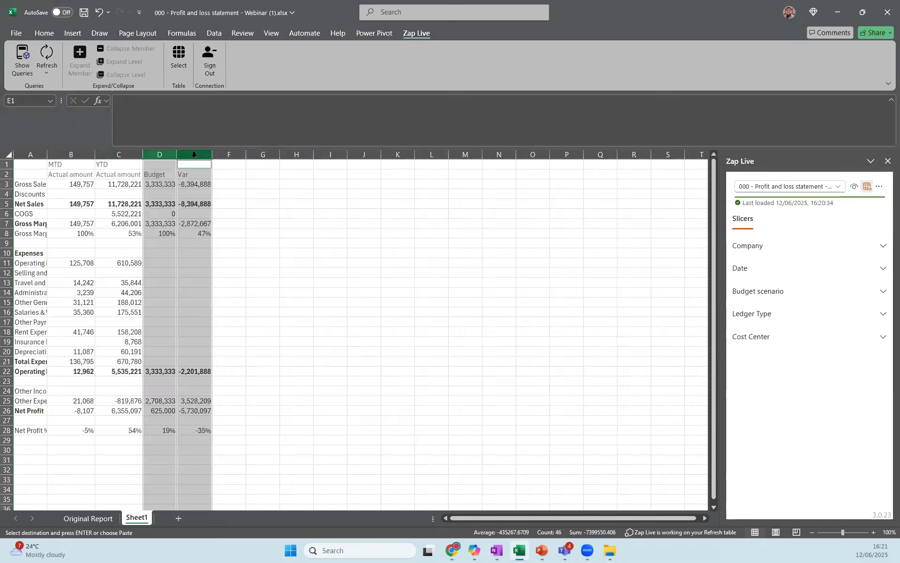
{"action": "right_click", "coordinate": [195, 156]}
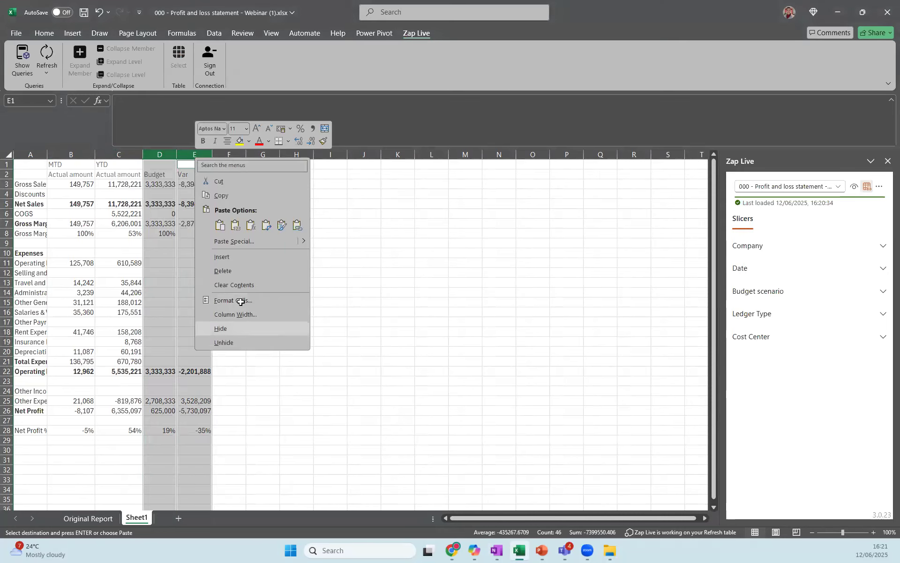
{"action": "left_click", "coordinate": [241, 329]}
Enter the heading "YTD Budget" in cell F1, and widen column F and the account name column A.
{"action": "left_click", "coordinate": [155, 174]}
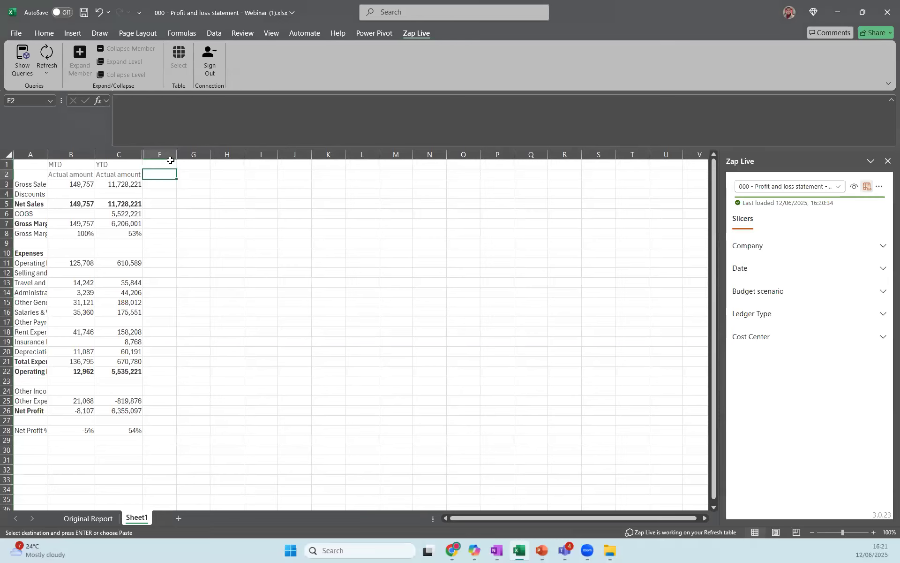
{"action": "left_click_drag", "start_coordinate": [176, 155], "coordinate": [211, 154]}
{"action": "left_click", "coordinate": [157, 165]}
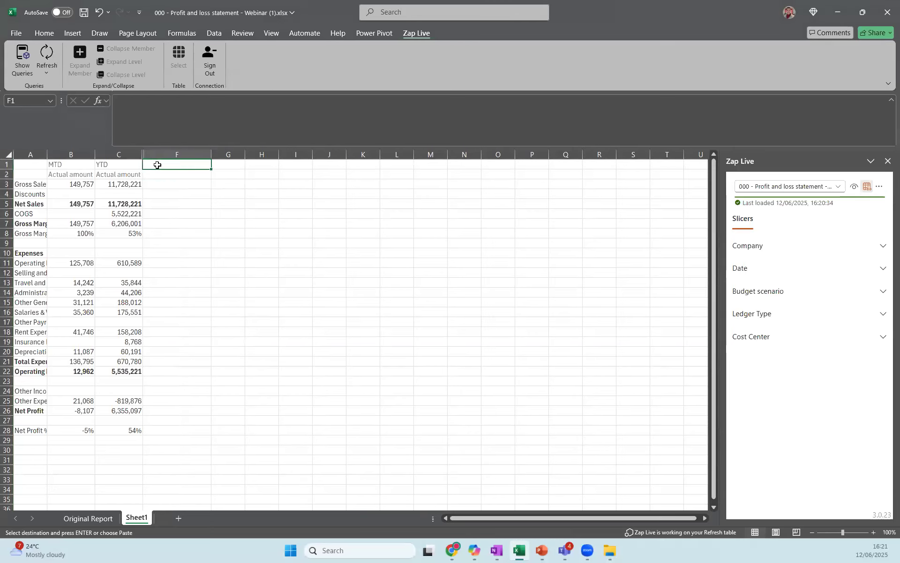
{"action": "type", "text": "YTD"}
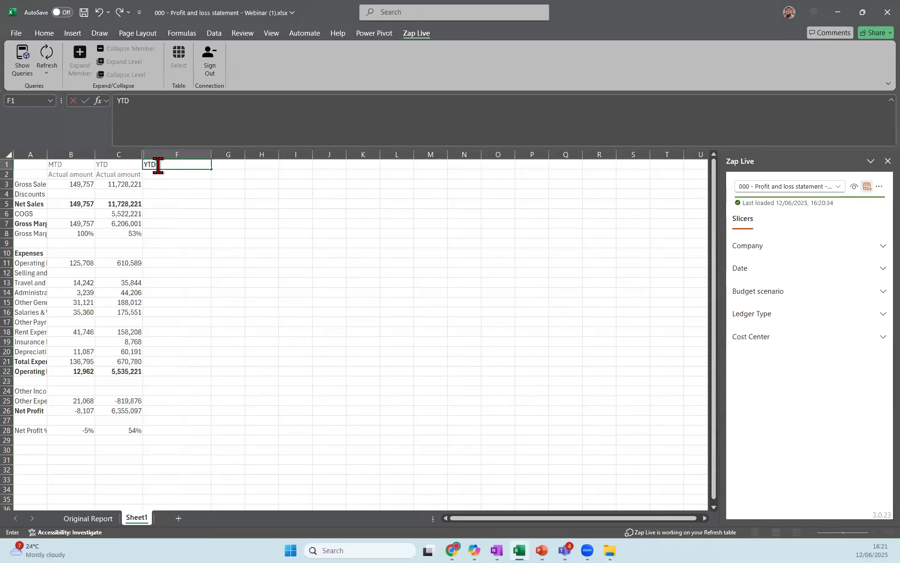
{"action": "type", "text": " Bude"}
{"action": "type", "text": "et"}
{"action": "key", "text": "Return"}
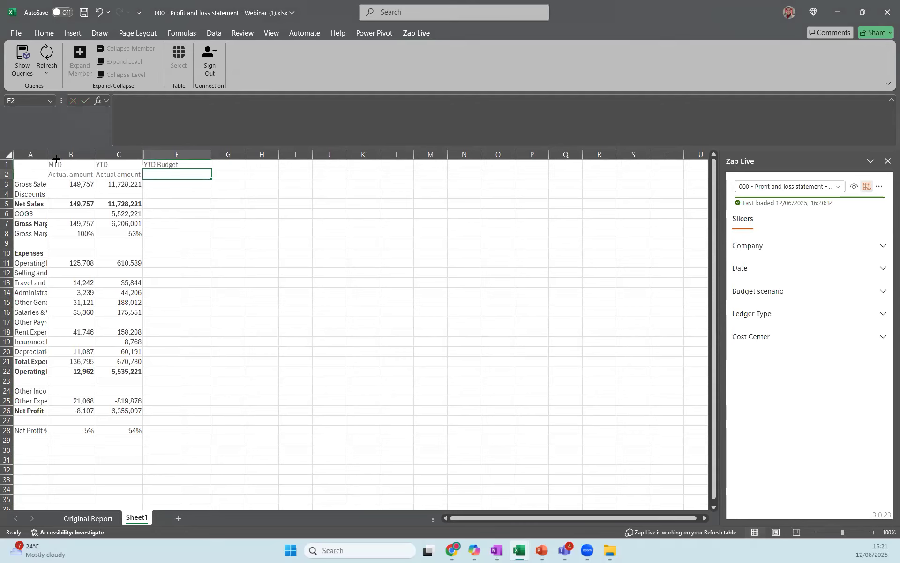
{"action": "left_click_drag", "start_coordinate": [47, 153], "coordinate": [132, 152]}
{"action": "left_click", "coordinate": [82, 263]}
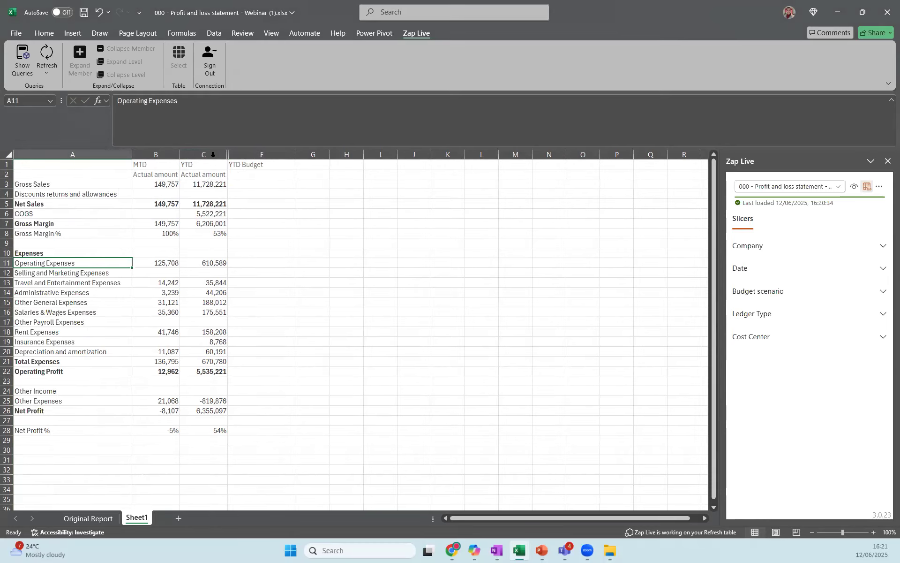
Widen column C slightly, and switch to the Book1 workbook that holds the account budgets.
{"action": "left_click_drag", "start_coordinate": [227, 155], "coordinate": [233, 155]}
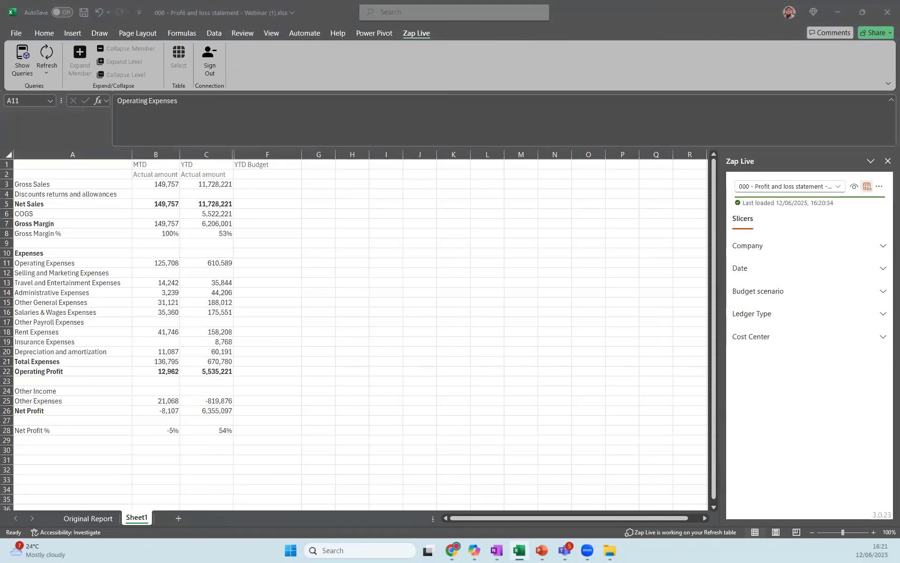
{"action": "left_click_drag", "start_coordinate": [899, 136], "coordinate": [635, 136]}
{"action": "left_click", "coordinate": [677, 133]}
{"action": "left_click_drag", "start_coordinate": [296, 224], "coordinate": [299, 217]}
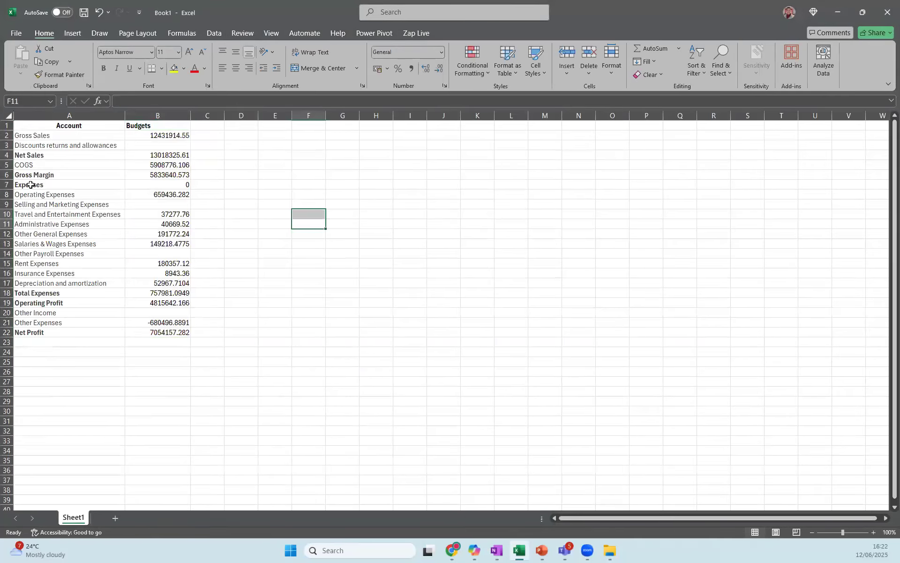
Copy the Account and Budgets table, A1:B22, from Book1.
{"action": "left_click_drag", "start_coordinate": [128, 142], "coordinate": [126, 139]}
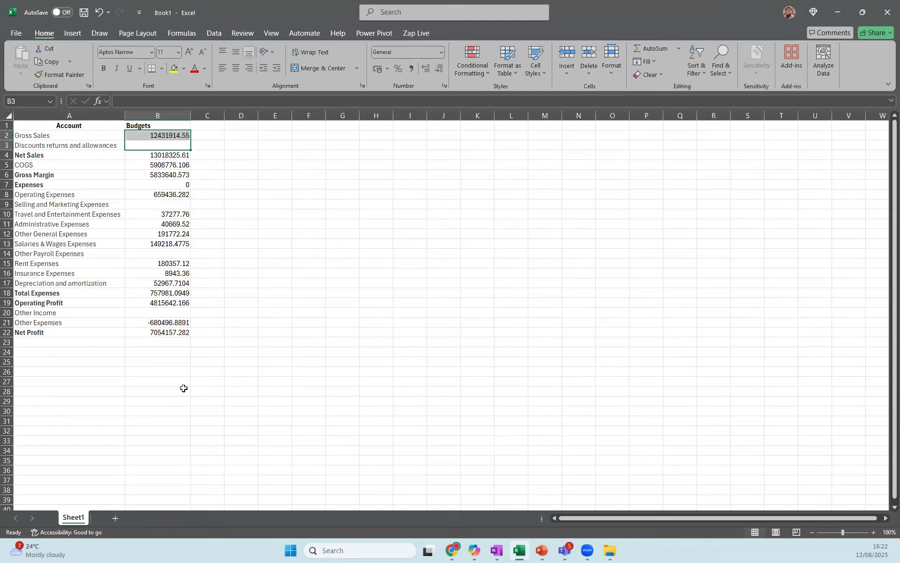
{"action": "left_click", "coordinate": [174, 204]}
{"action": "left_click", "coordinate": [165, 185]}
{"action": "left_click", "coordinate": [176, 165]}
{"action": "left_click", "coordinate": [170, 146]}
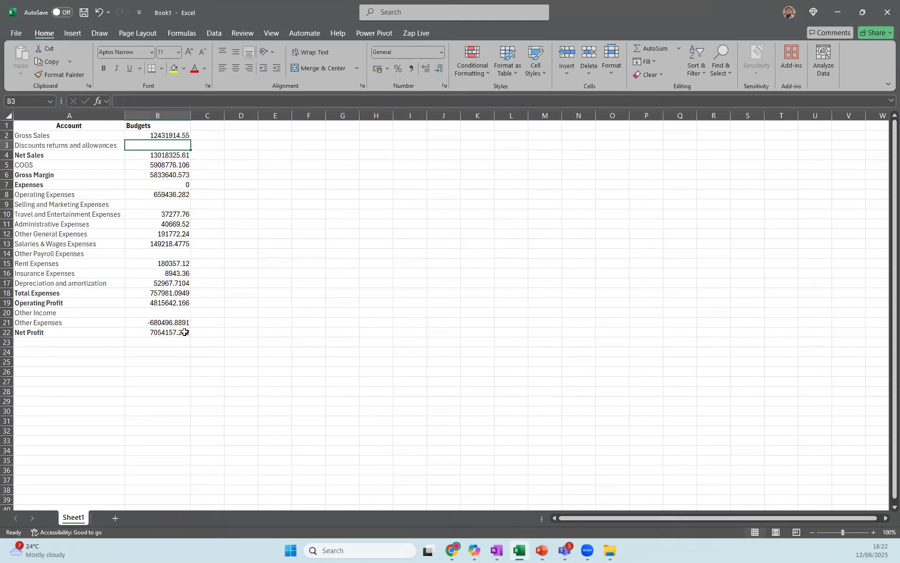
{"action": "left_click_drag", "start_coordinate": [183, 332], "coordinate": [47, 115]}
{"action": "key", "text": "ctrl+c"}
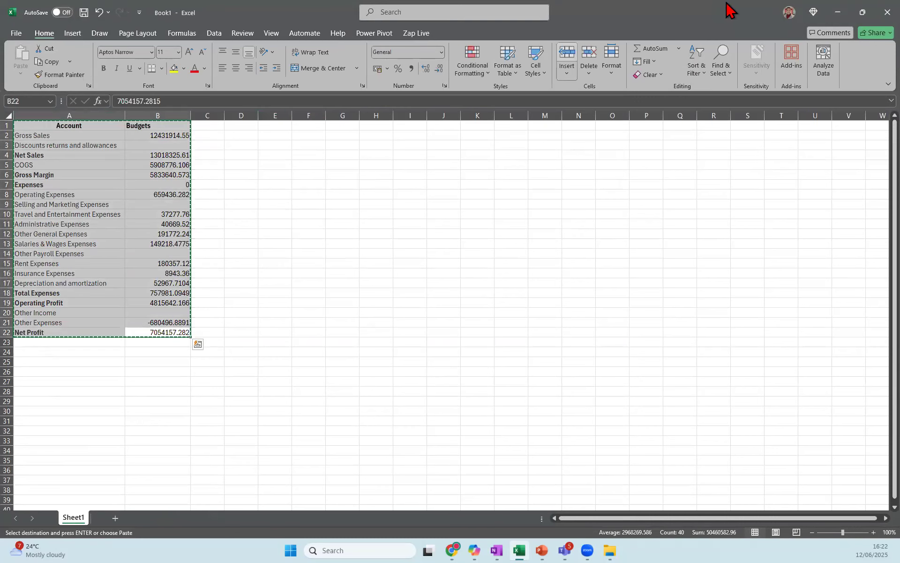
Add a new worksheet to the profit and loss workbook, paste the budgets table at A1, and fit column A to its account names.
{"action": "key", "text": "alt+Tab"}
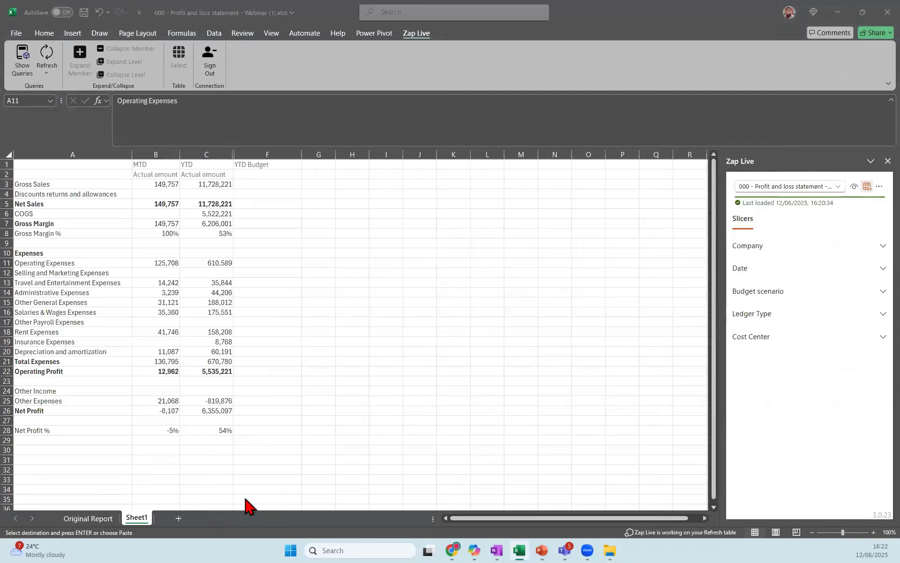
{"action": "left_click", "coordinate": [178, 518]}
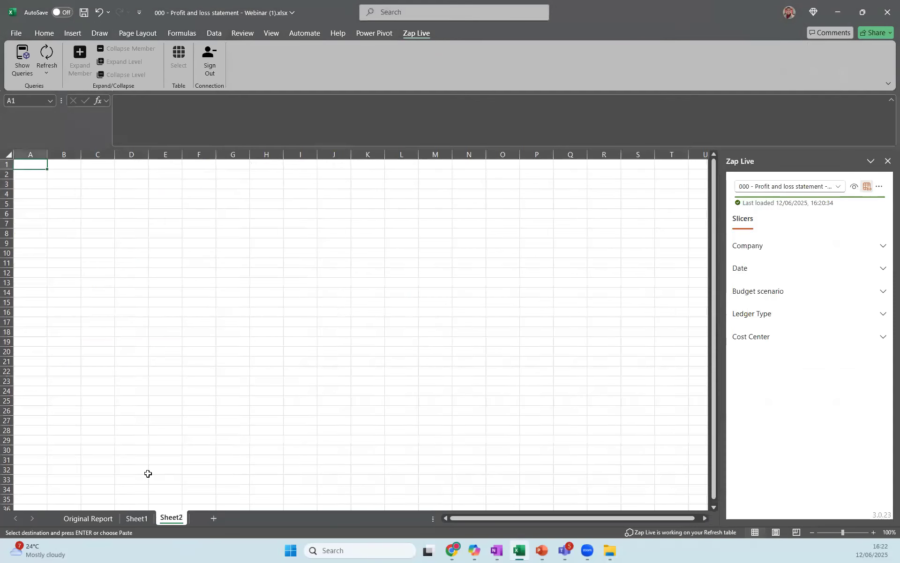
{"action": "key", "text": "ctrl+v"}
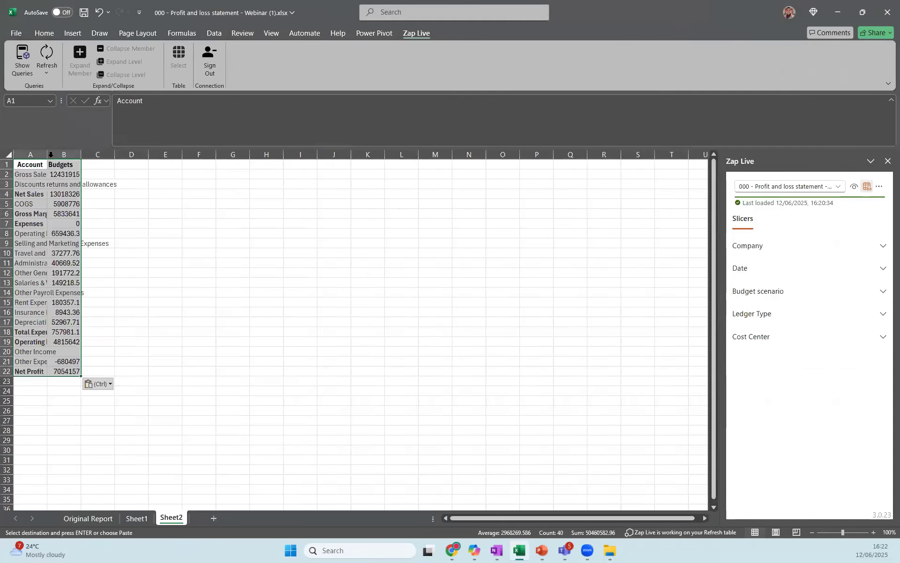
{"action": "double_click", "coordinate": [47, 154]}
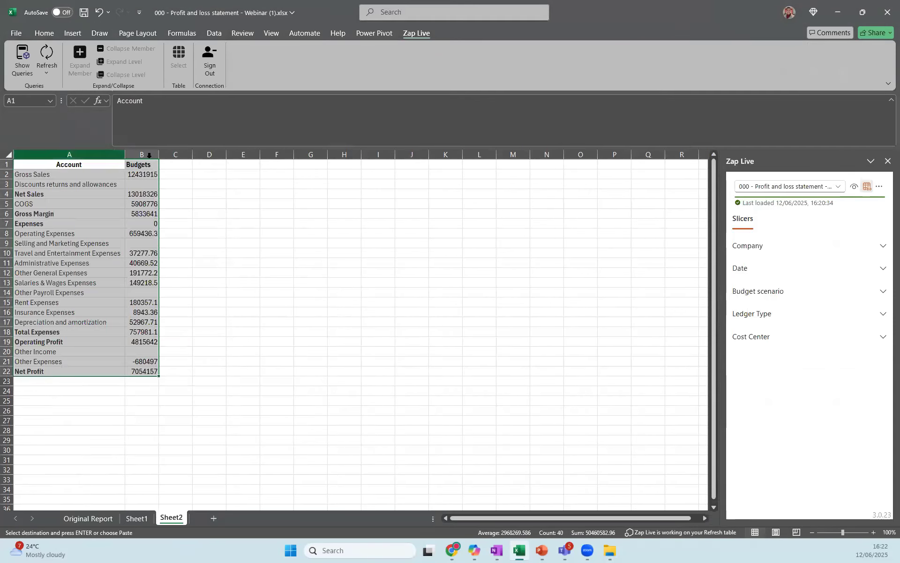
Reorder the worksheets so that Sheet1 follows Sheet2.
{"action": "right_click", "coordinate": [177, 518]}
{"action": "key", "text": "Escape"}
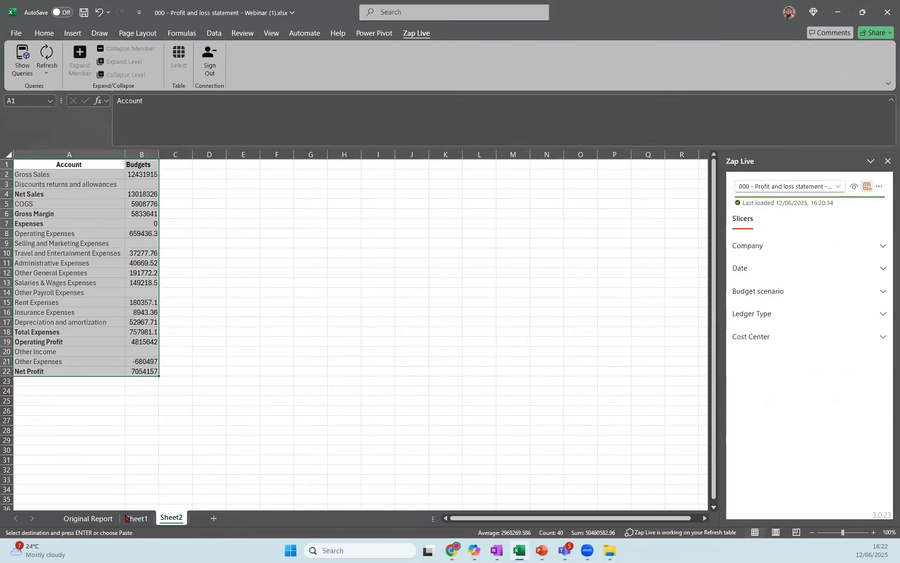
{"action": "left_click_drag", "start_coordinate": [126, 517], "coordinate": [185, 517]}
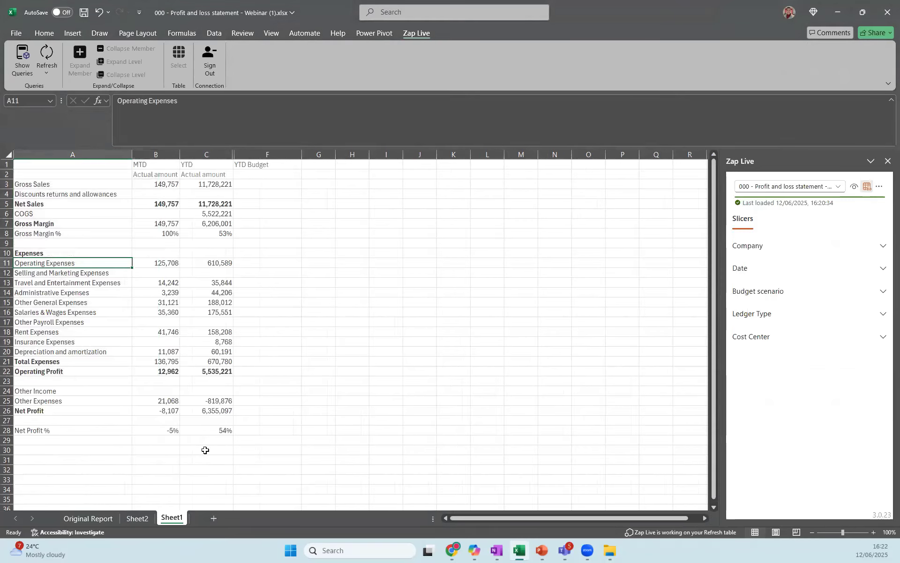
Enter =XLOOKUP(A3,Sheet2!A:A,Sheet2!B:B,"") in Sheet1 cell F3, and check its references against A3 and the Sheet2 budgets table.
{"action": "left_click", "coordinate": [251, 177]}
{"action": "left_click", "coordinate": [253, 183]}
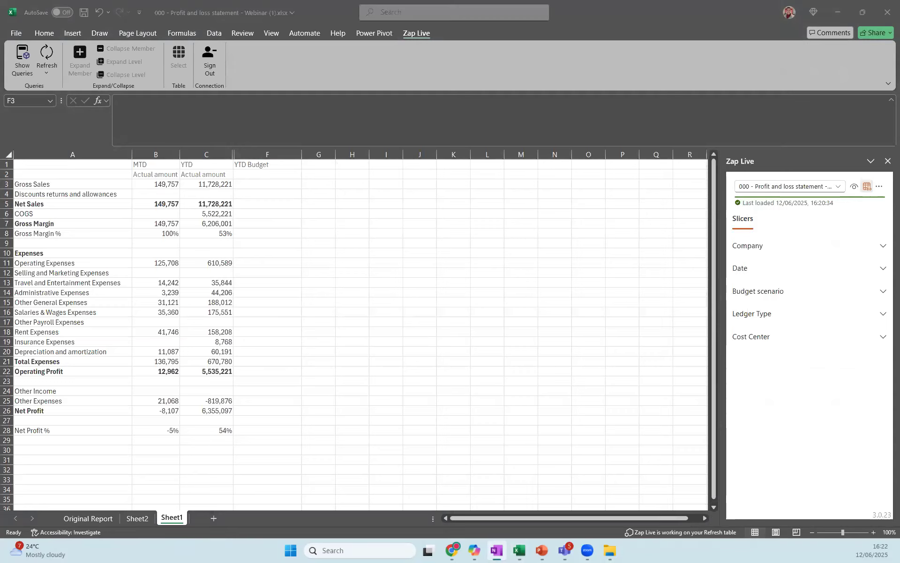
{"action": "left_click", "coordinate": [259, 181]}
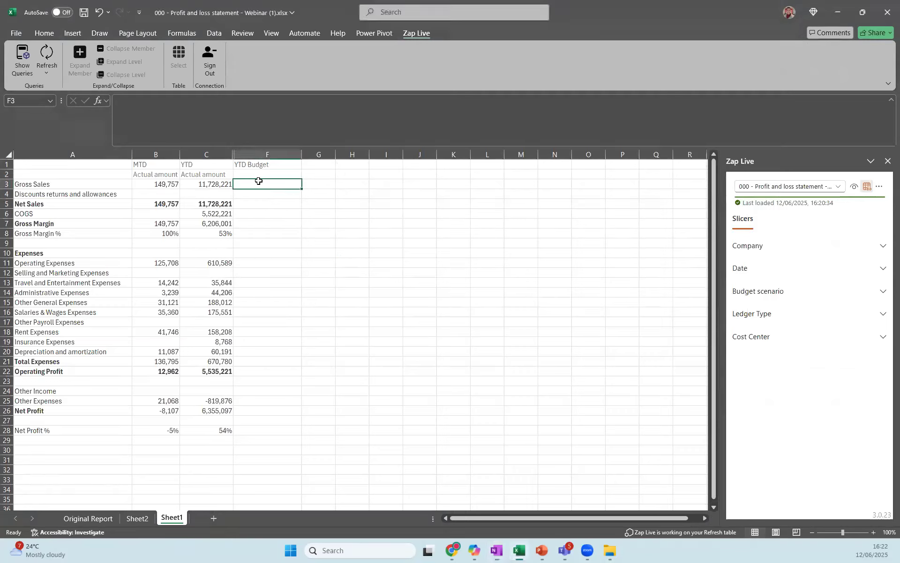
{"action": "left_click", "coordinate": [148, 118]}
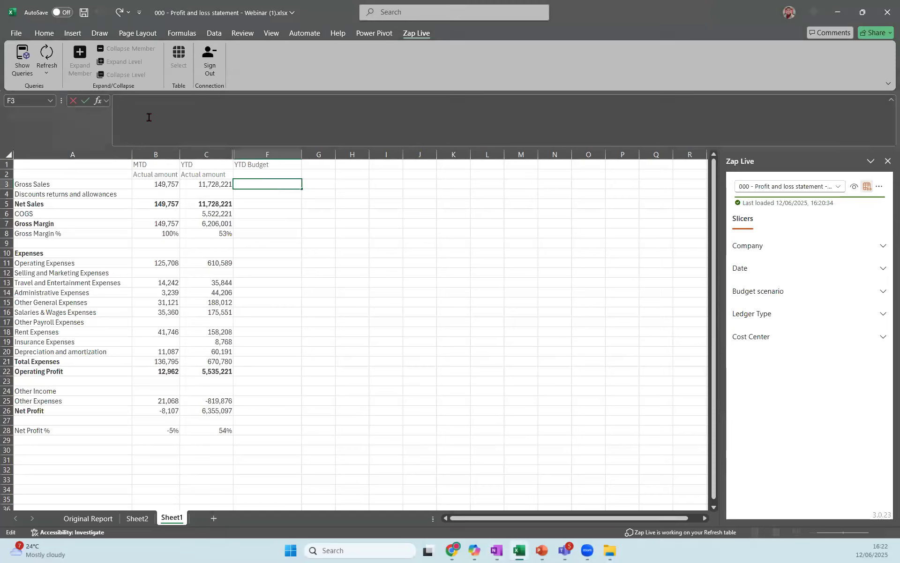
{"action": "key", "text": "ctrl+v"}
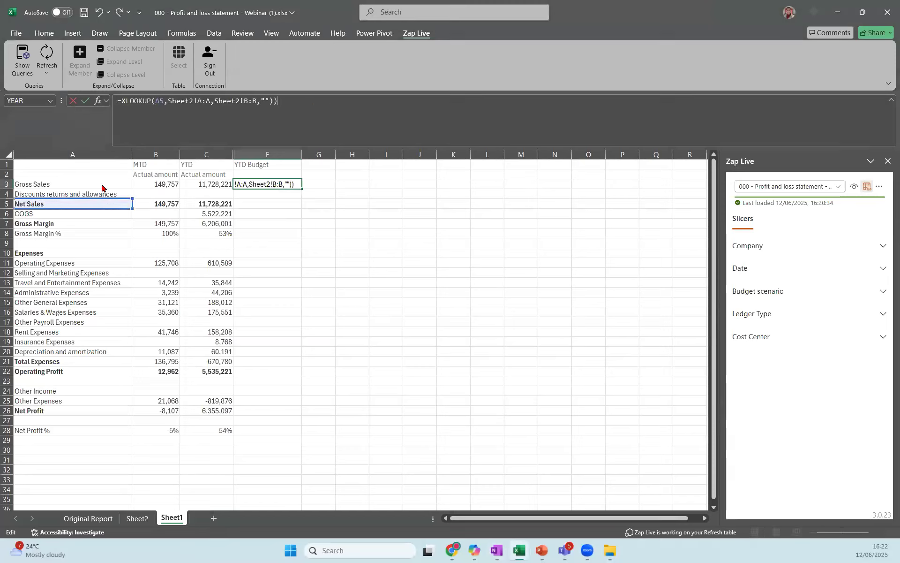
{"action": "left_click_drag", "start_coordinate": [101, 187], "coordinate": [99, 181]}
{"action": "key", "text": "Return"}
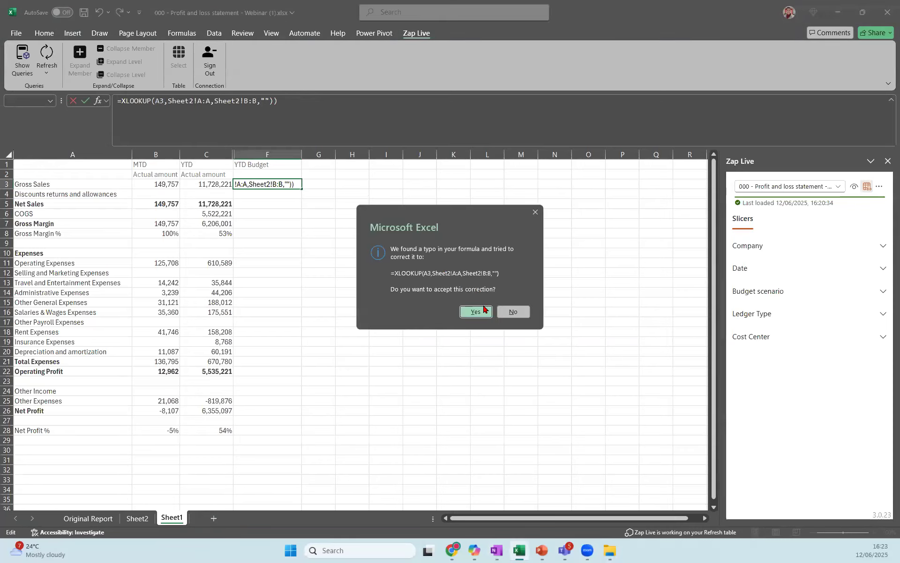
{"action": "left_click", "coordinate": [481, 308]}
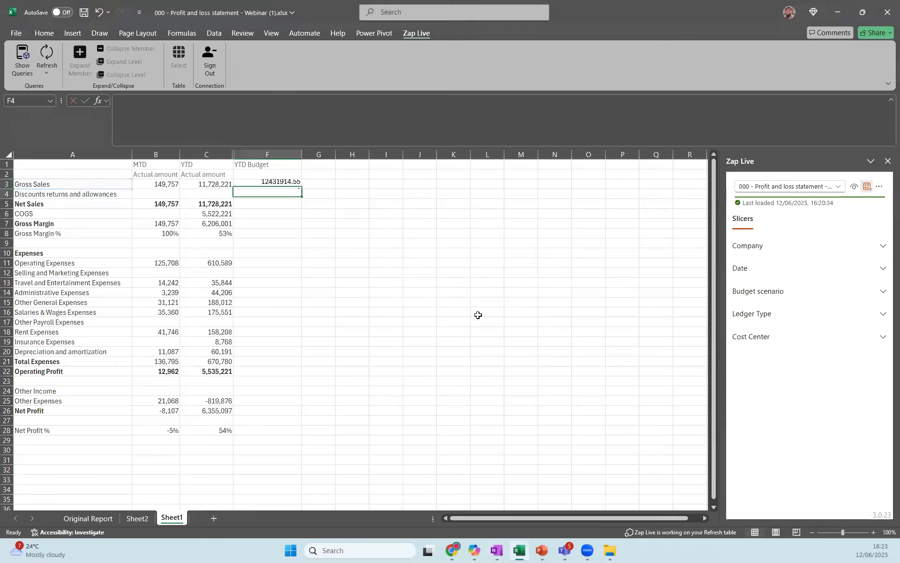
{"action": "left_click", "coordinate": [288, 185]}
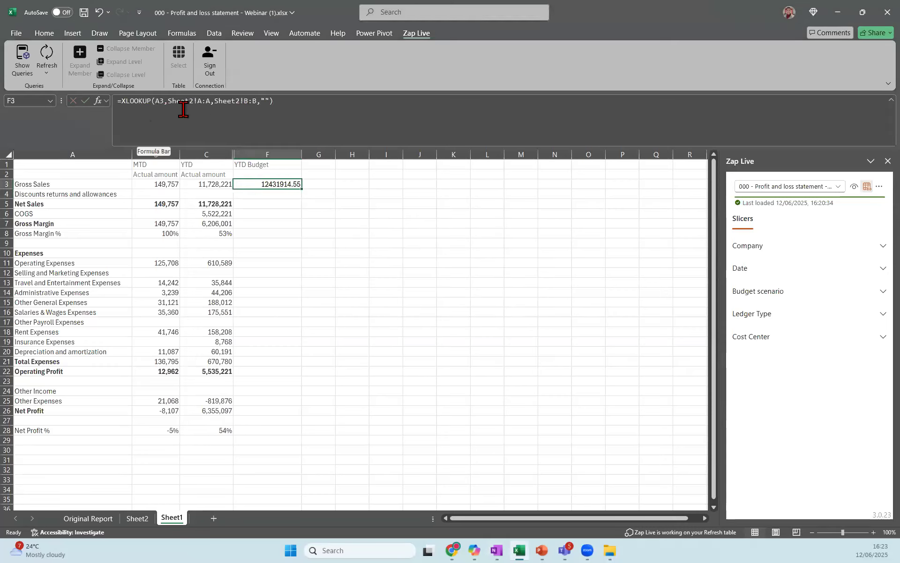
{"action": "left_click", "coordinate": [86, 187]}
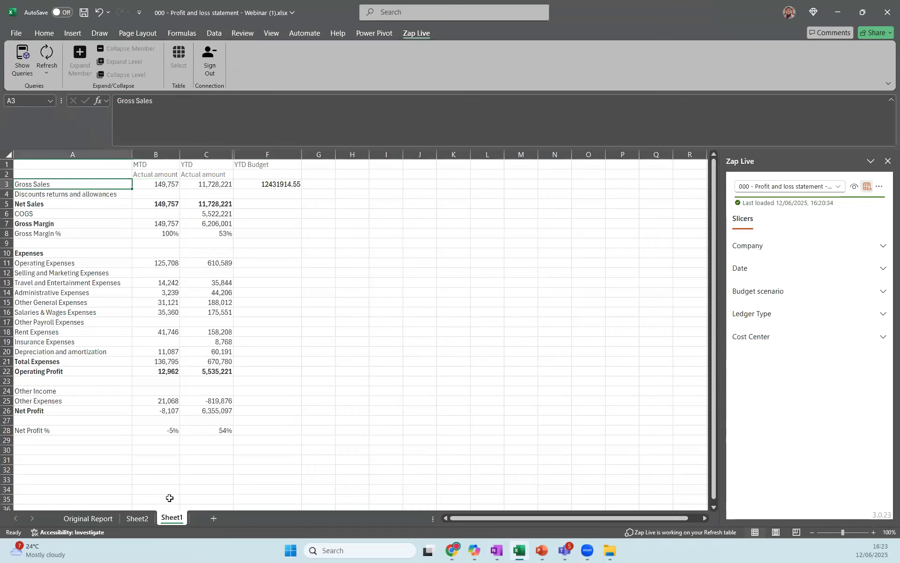
{"action": "left_click", "coordinate": [140, 518]}
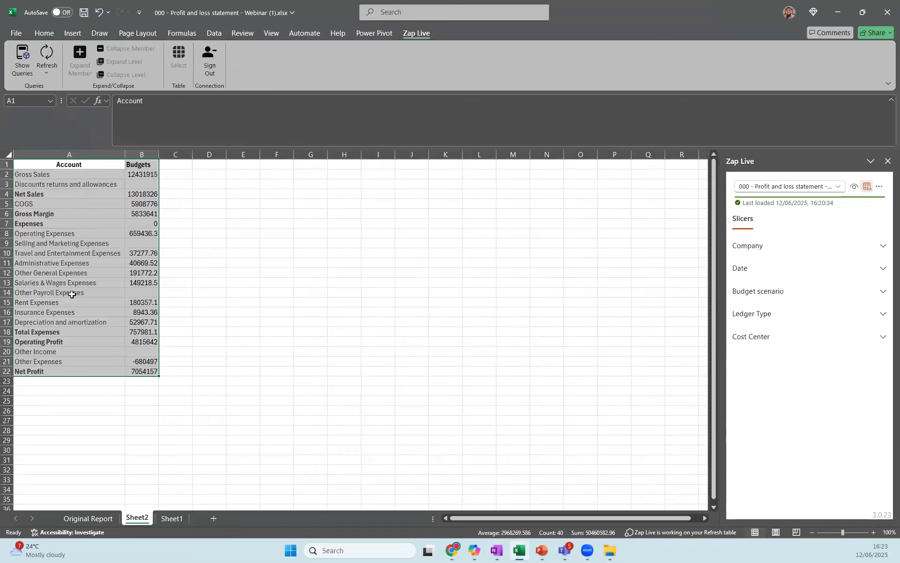
{"action": "left_click", "coordinate": [175, 519]}
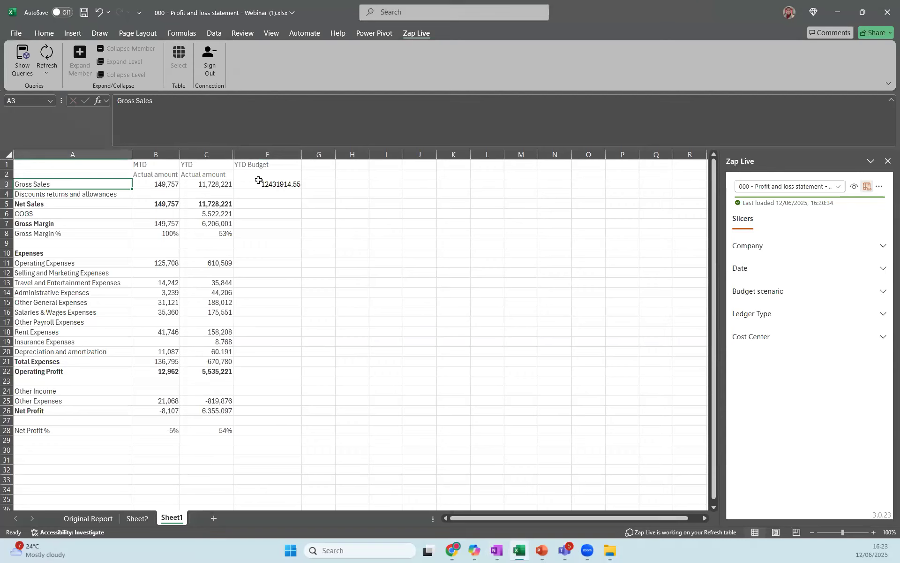
Apply the comma number style to the whole YTD Budget column F.
{"action": "left_click", "coordinate": [293, 186]}
{"action": "left_click", "coordinate": [43, 34]}
{"action": "left_click", "coordinate": [267, 154]}
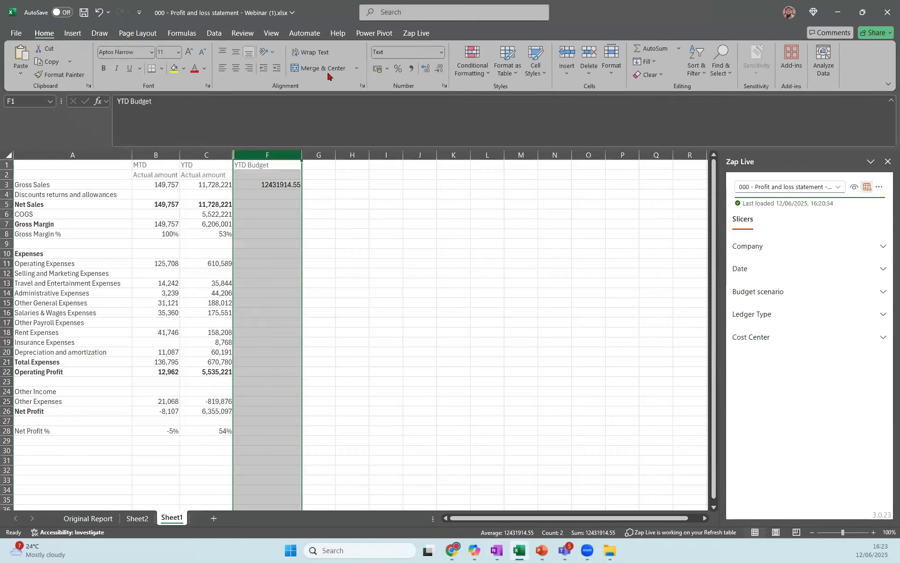
{"action": "left_click", "coordinate": [411, 69]}
{"action": "left_click", "coordinate": [352, 243]}
Fill the XLOOKUP formula from F3 down the YTD Budget column to row 28.
{"action": "left_click", "coordinate": [275, 188]}
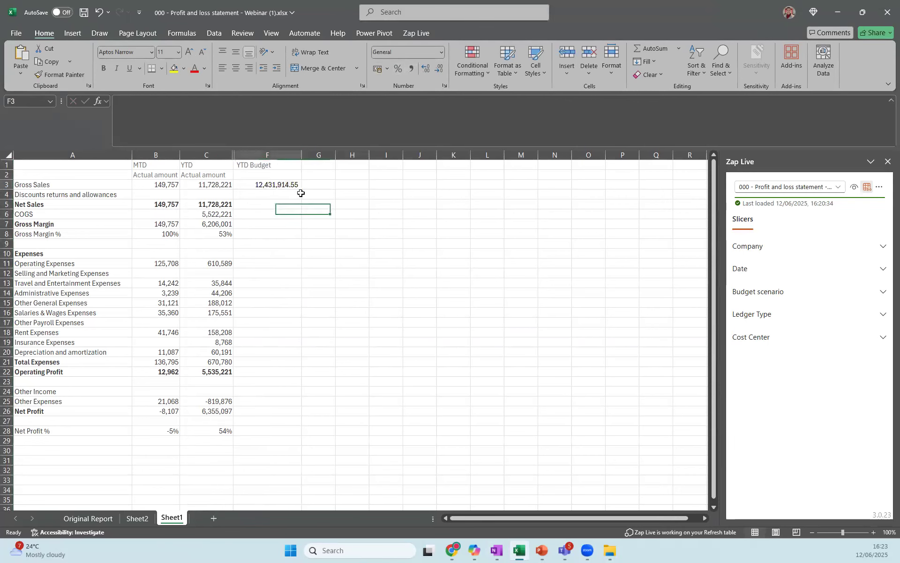
{"action": "left_click", "coordinate": [304, 194]}
{"action": "left_click", "coordinate": [295, 187]}
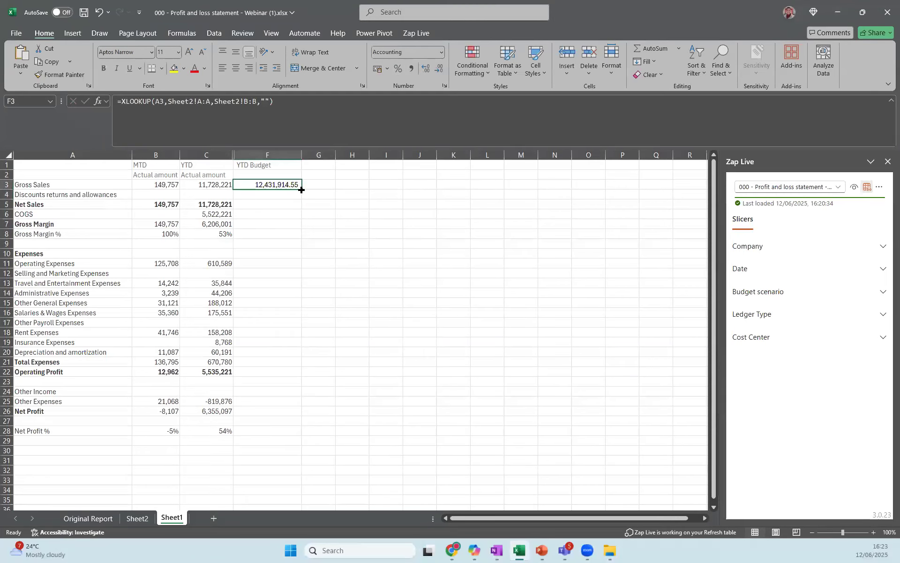
{"action": "double_click", "coordinate": [301, 189]}
Show the YTD Budget figures with no decimal places, and narrow column F.
{"action": "left_click", "coordinate": [441, 69]}
{"action": "left_click", "coordinate": [440, 69]}
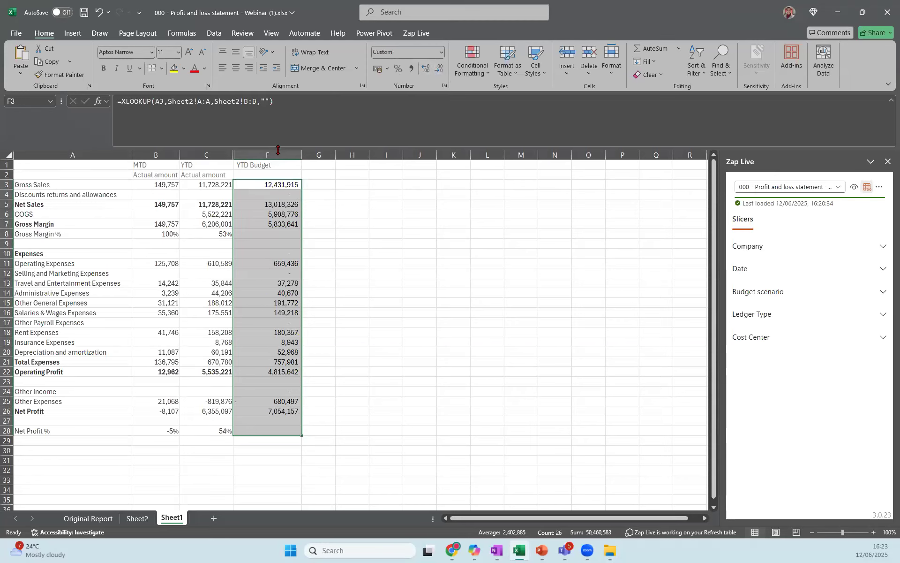
{"action": "left_click_drag", "start_coordinate": [301, 155], "coordinate": [288, 155]}
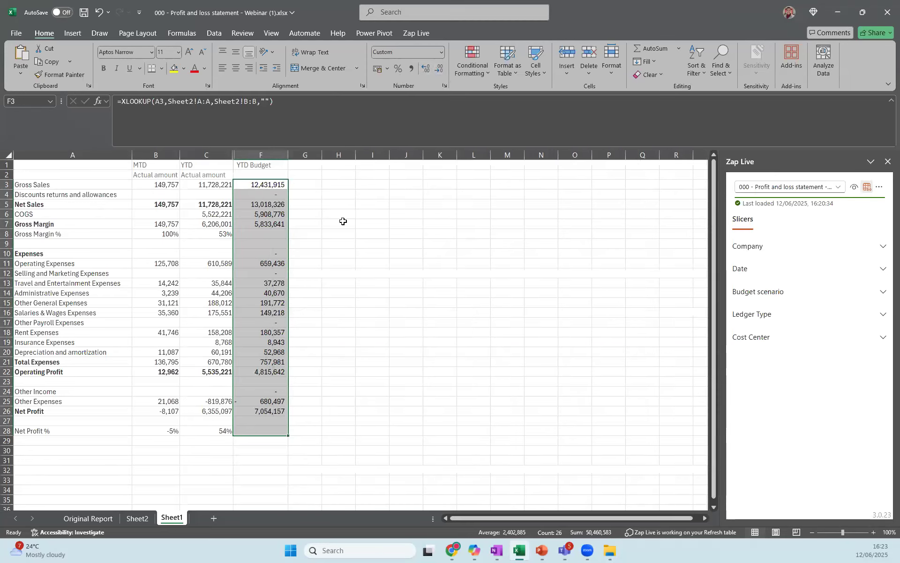
{"action": "left_click", "coordinate": [343, 221]}
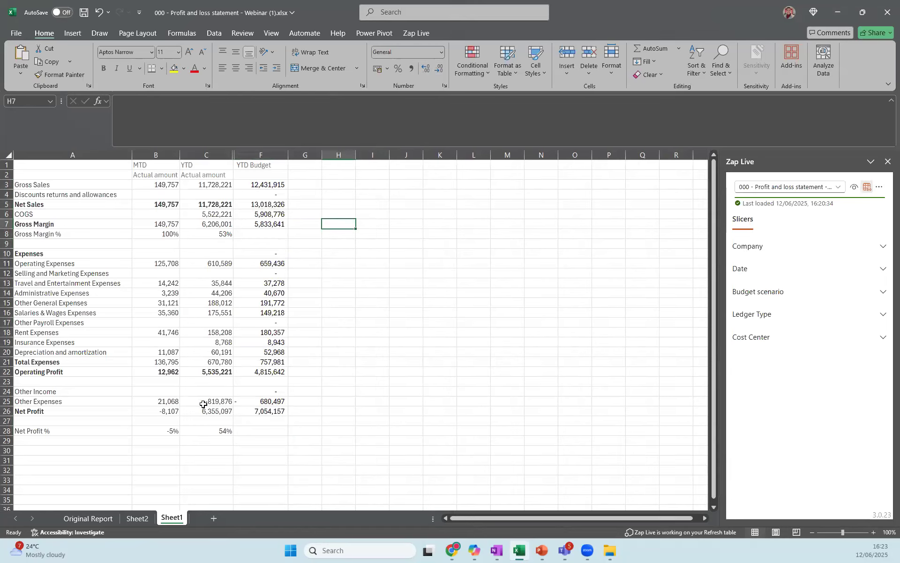
Set the Gross Sales budget in Sheet2 cell B2 to 0.
{"action": "left_click", "coordinate": [142, 521]}
{"action": "left_click", "coordinate": [195, 188]}
{"action": "left_click", "coordinate": [142, 179]}
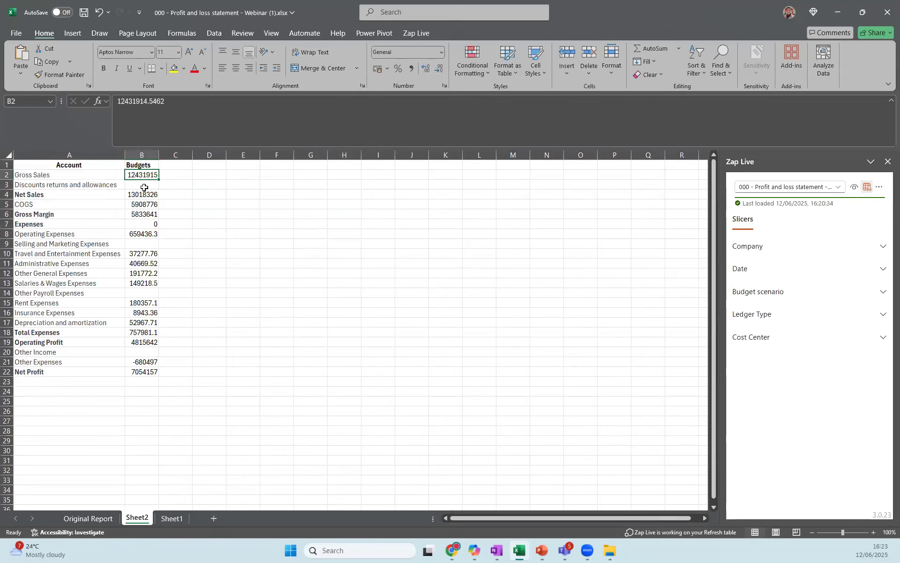
{"action": "key", "text": "Delete"}
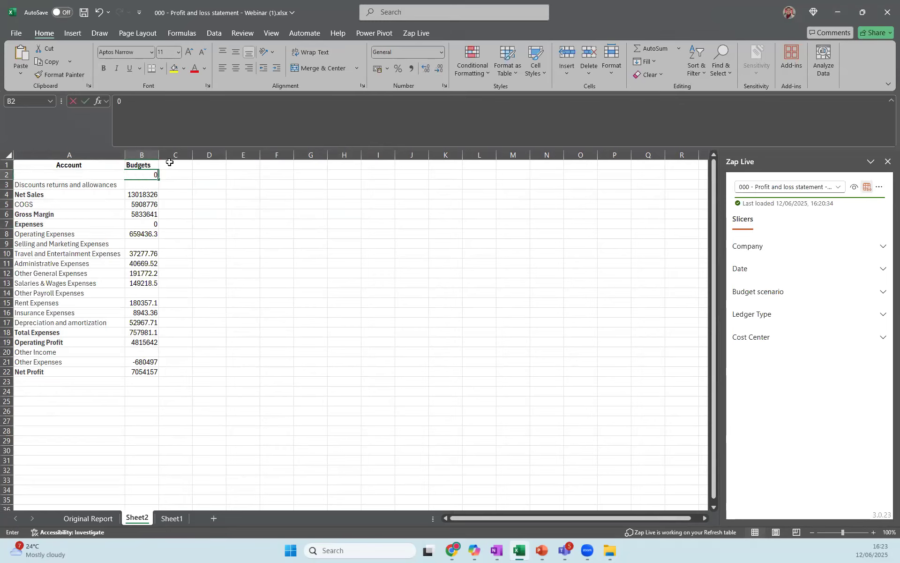
{"action": "left_click", "coordinate": [237, 234]}
{"action": "left_click", "coordinate": [147, 175]}
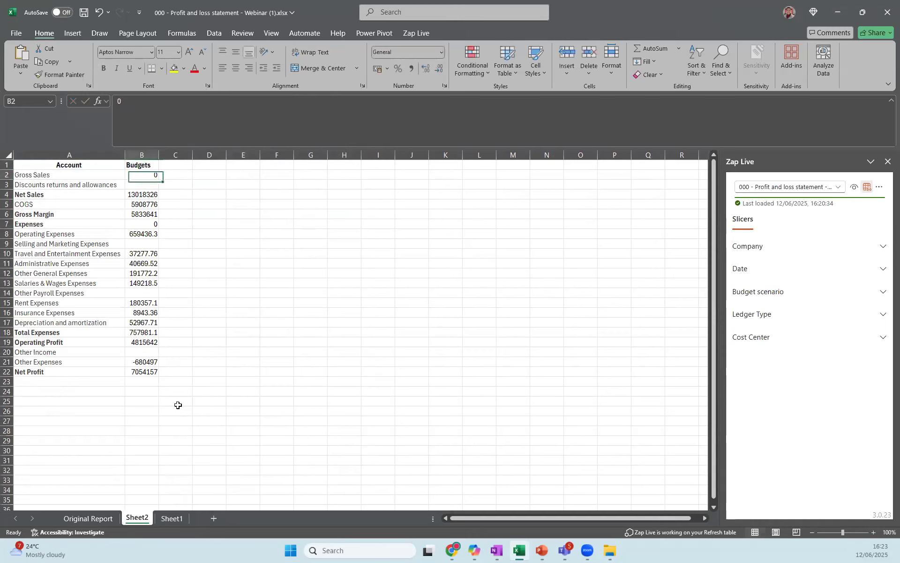
Return to Sheet1, refresh all Zap Live queries, and inspect the formulas in C5 and F4.
{"action": "left_click", "coordinate": [172, 517]}
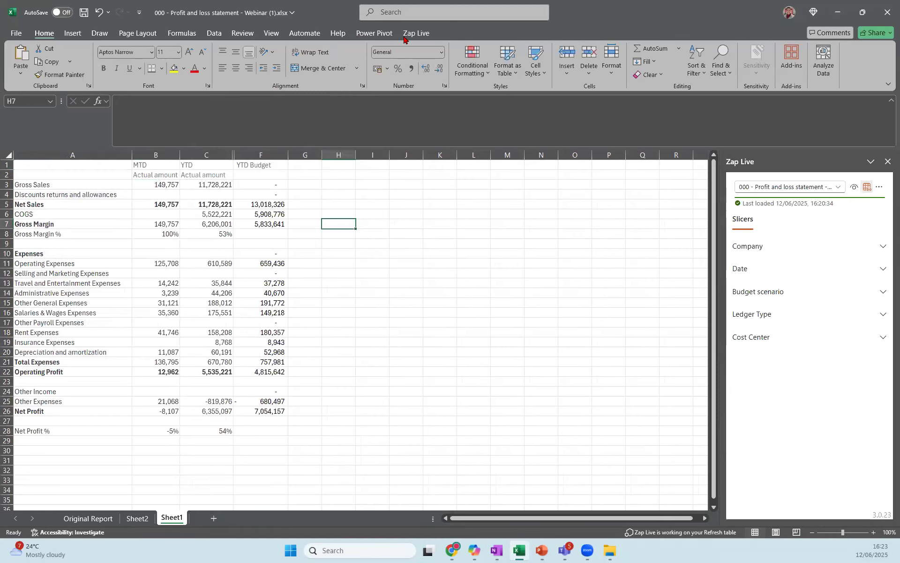
{"action": "left_click", "coordinate": [422, 32]}
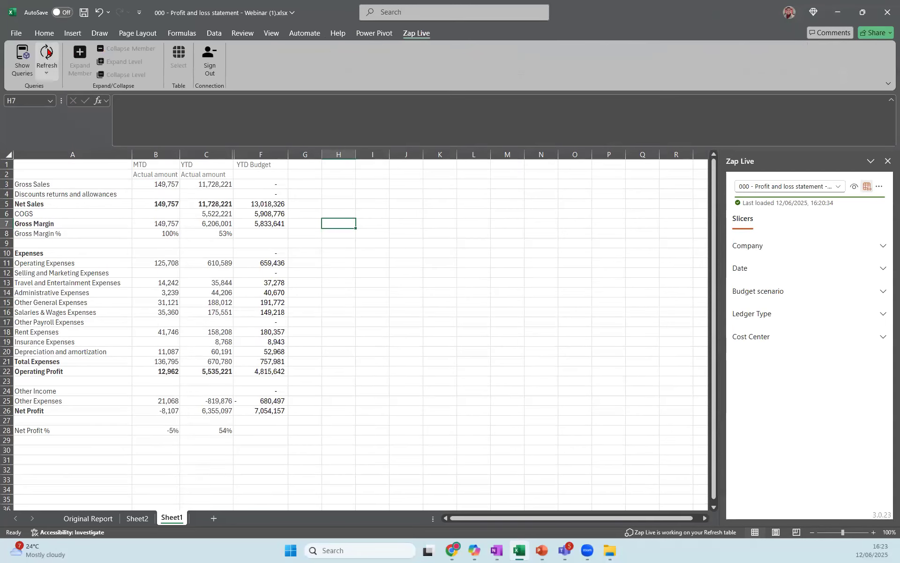
{"action": "left_click", "coordinate": [47, 53]}
{"action": "left_click", "coordinate": [71, 87]}
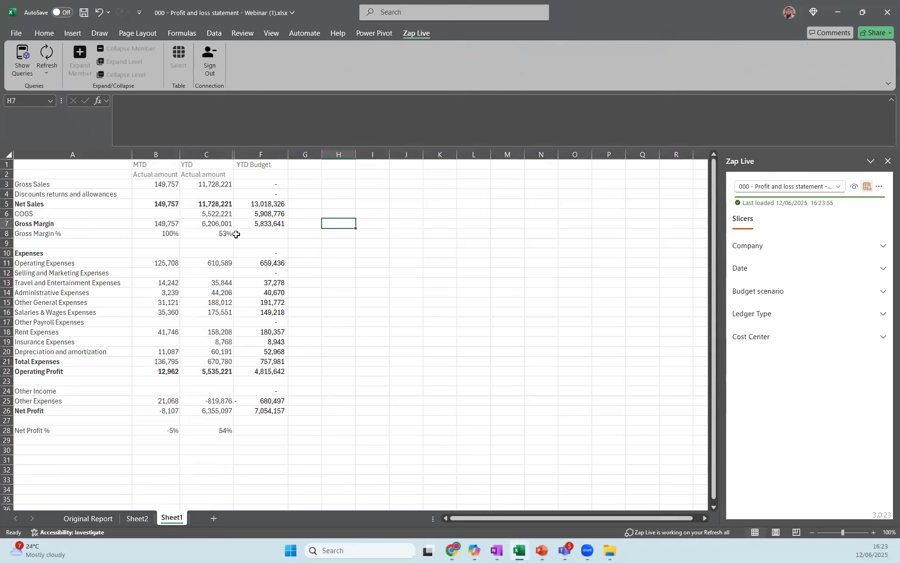
{"action": "left_click", "coordinate": [208, 205]}
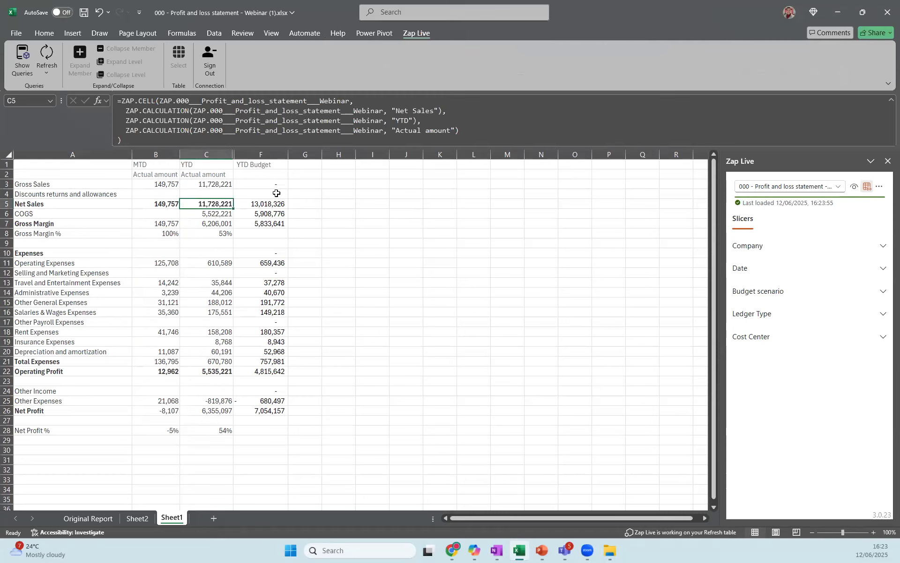
{"action": "left_click", "coordinate": [272, 195]}
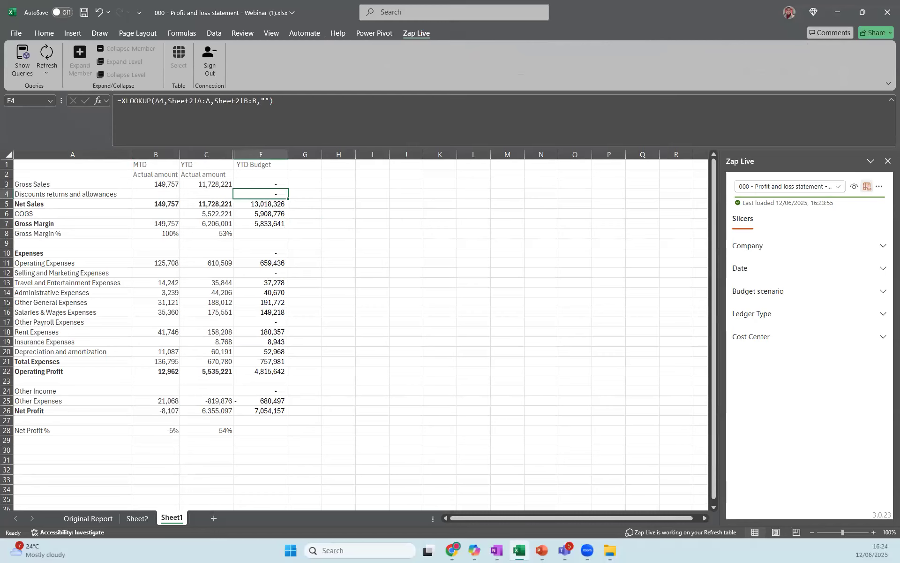
Enter the variance formula =IF(C3="", "", F3-C3) for Gross Sales in cell G3.
{"action": "key", "text": "alt+Tab"}
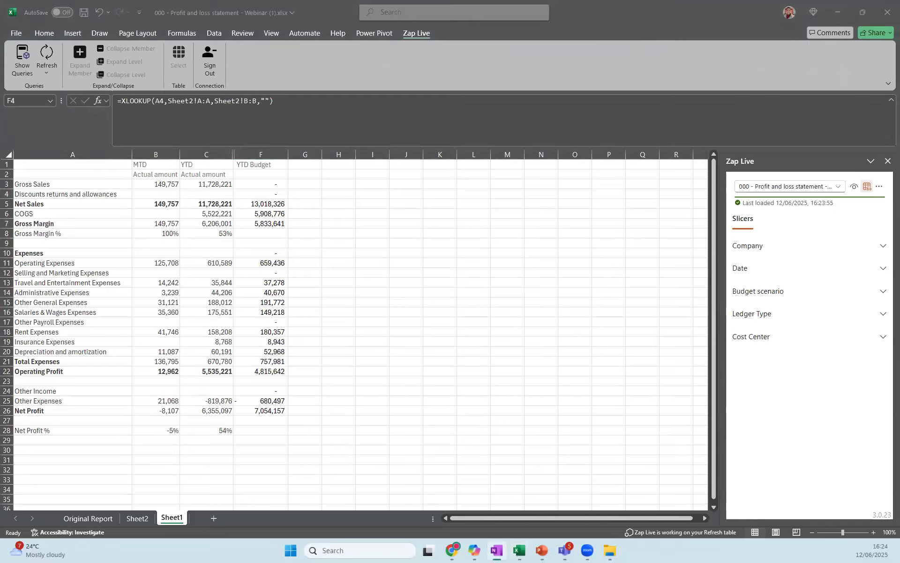
{"action": "left_click", "coordinate": [305, 183]}
{"action": "type", "text": "=IF(C5=\"\", \"\", F5-C5)"}
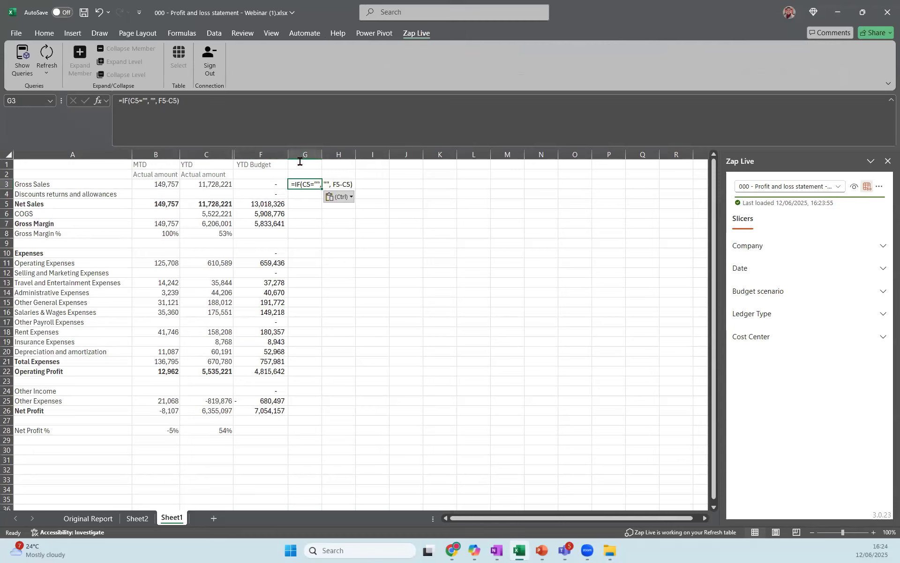
{"action": "left_click", "coordinate": [134, 100]}
{"action": "key", "text": "BackSpace"}
{"action": "type", "text": "3"}
{"action": "left_click", "coordinate": [165, 100]}
{"action": "key", "text": "BackSpace"}
{"action": "type", "text": "3"}
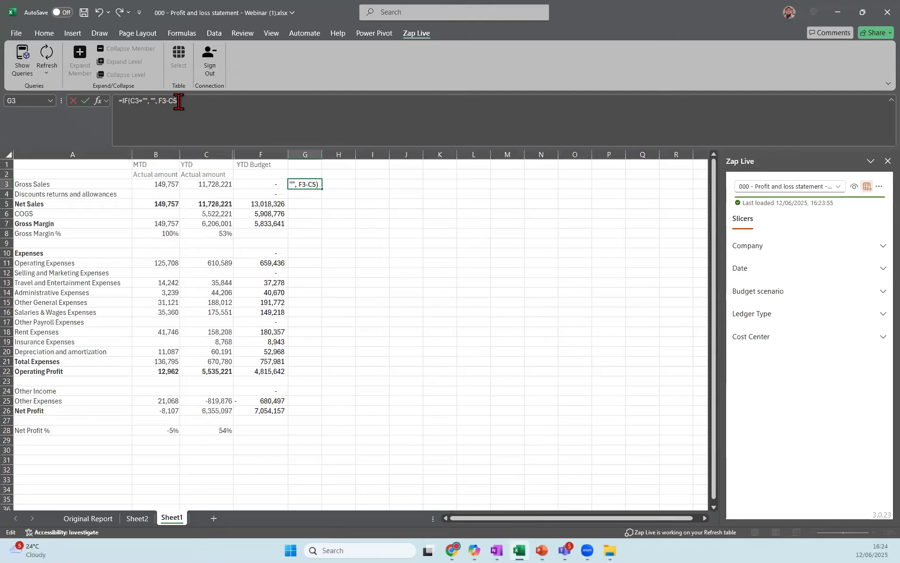
{"action": "key", "text": "BackSpace"}
{"action": "type", "text": "3"}
{"action": "key", "text": "Return"}
Re-enter =IF(C3="", "", F3-C3) in cell G3 as a calculating formula instead of plain text.
{"action": "left_click", "coordinate": [514, 273]}
{"action": "left_click", "coordinate": [308, 184]}
{"action": "double_click", "coordinate": [308, 185]}
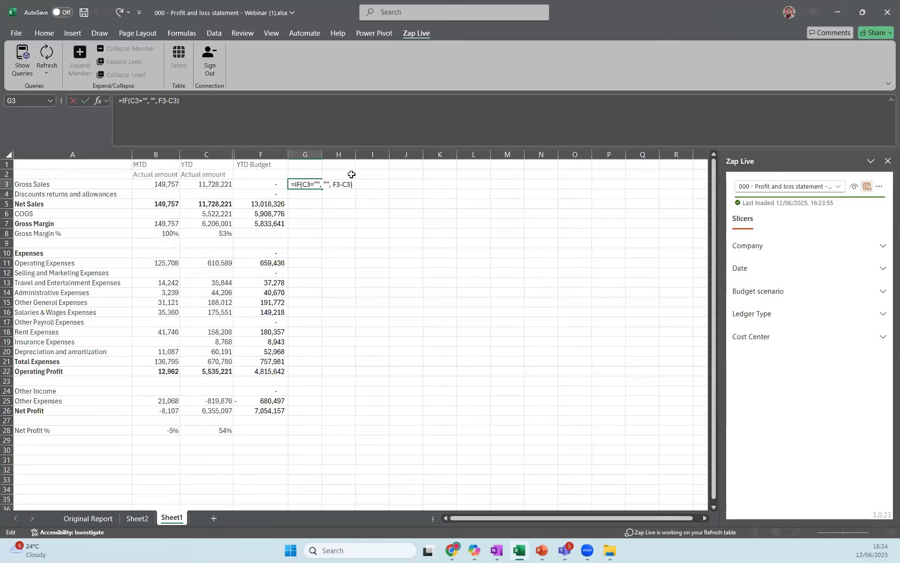
{"action": "left_click", "coordinate": [338, 234]}
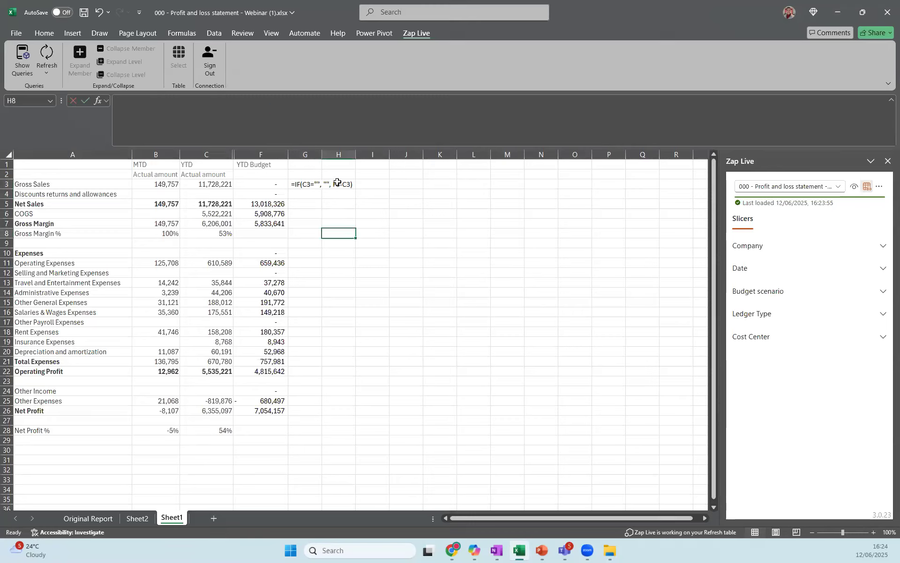
{"action": "left_click", "coordinate": [200, 120]}
{"action": "double_click", "coordinate": [309, 186]}
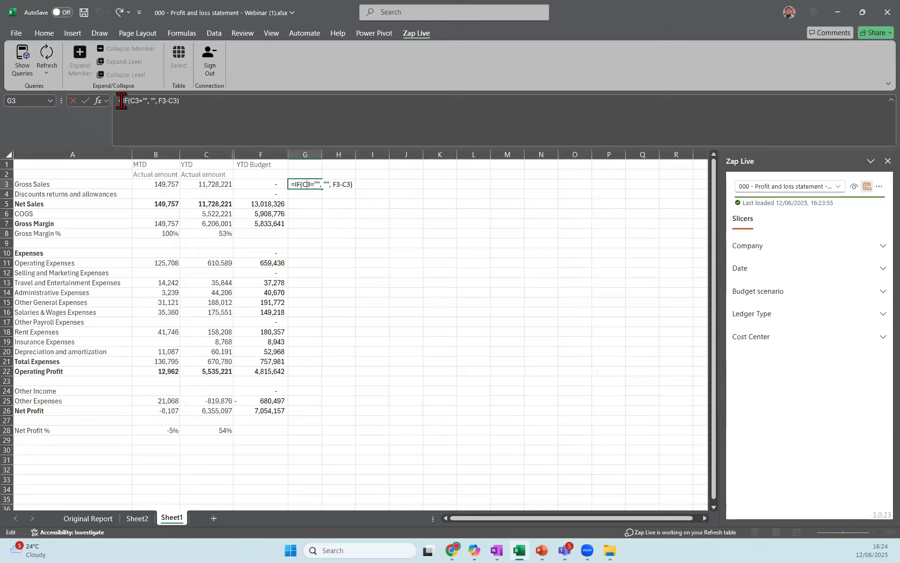
{"action": "left_click", "coordinate": [223, 100]}
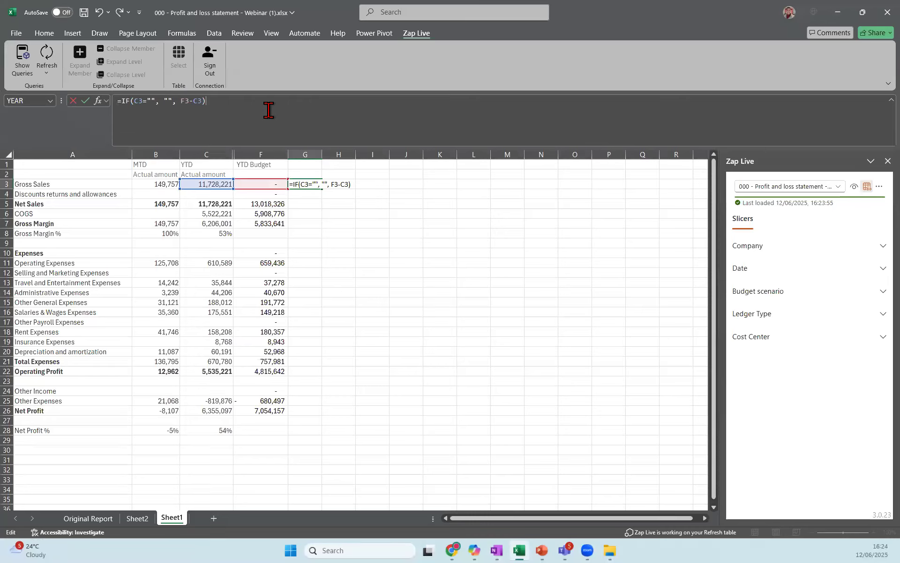
{"action": "key", "text": "Return"}
Fill the variance formula from G3 down to row 28, and clear the Net Profit % result in G28.
{"action": "left_click", "coordinate": [323, 183]}
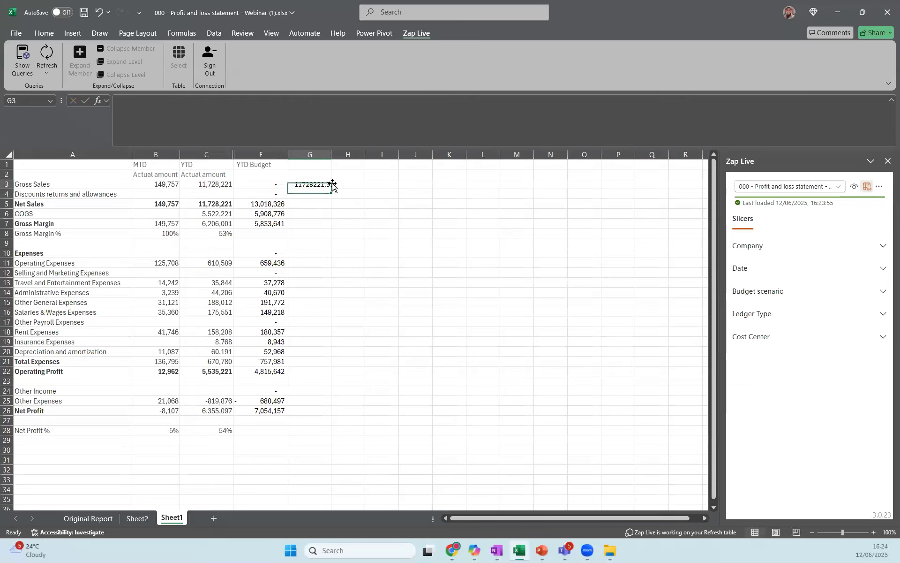
{"action": "left_click_drag", "start_coordinate": [332, 187], "coordinate": [321, 433]}
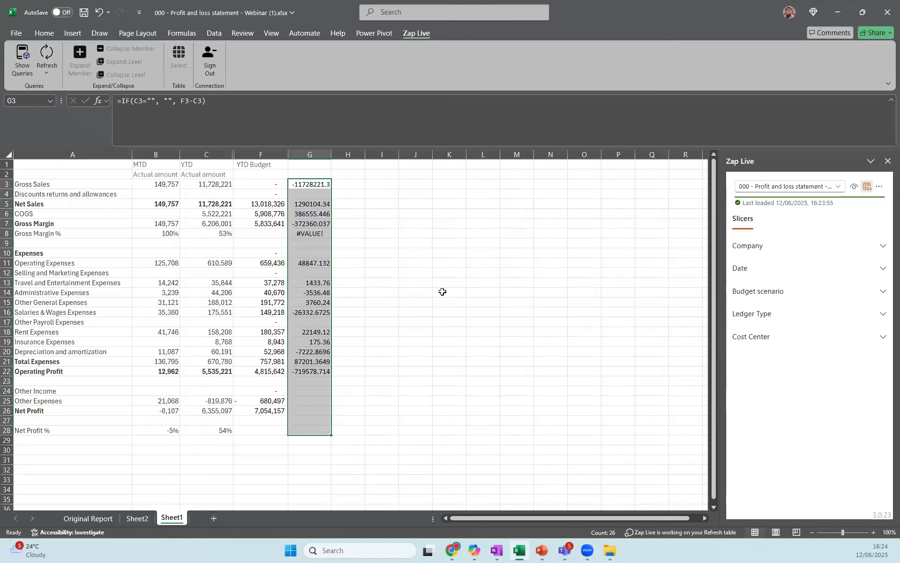
{"action": "left_click", "coordinate": [397, 425]}
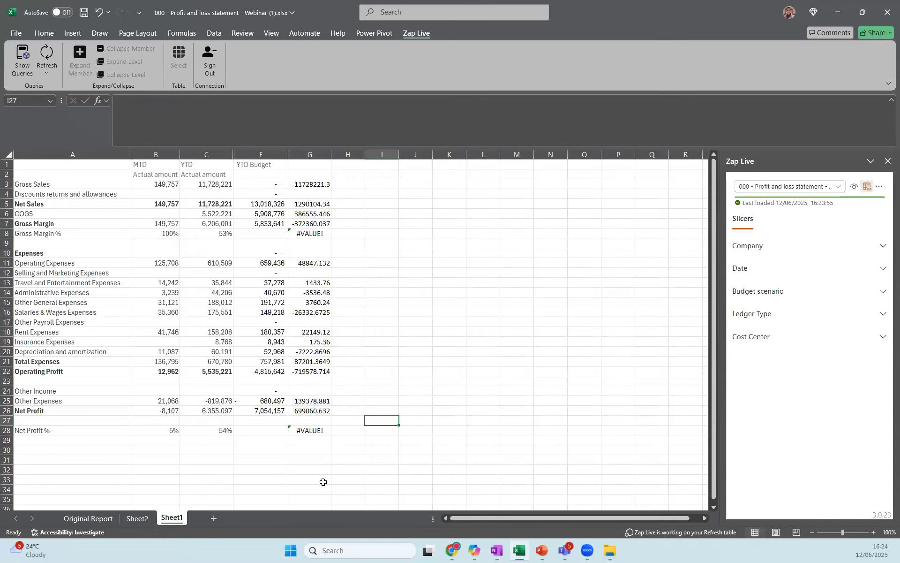
{"action": "left_click", "coordinate": [314, 435]}
{"action": "key", "text": "Delete"}
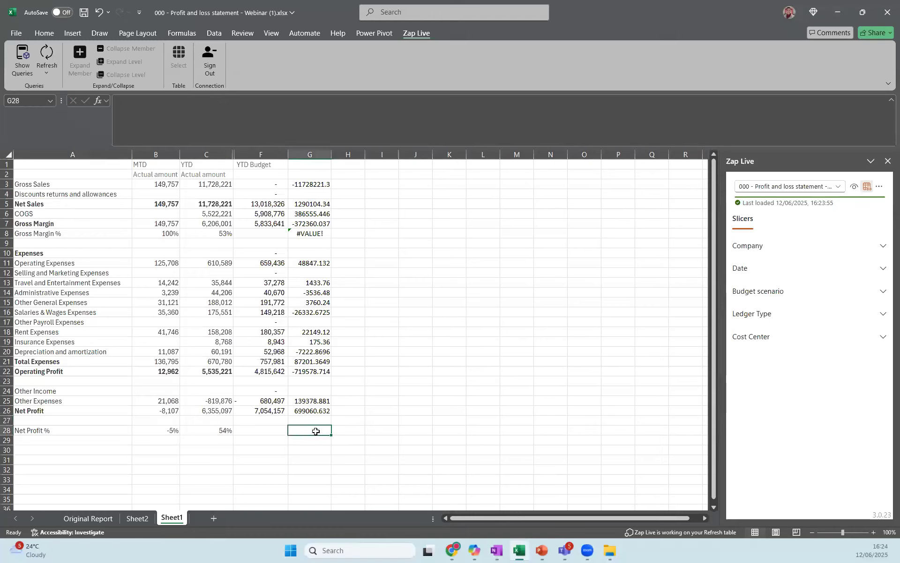
Apply the comma number style to column G and widen the column to fit its values.
{"action": "left_click", "coordinate": [309, 154]}
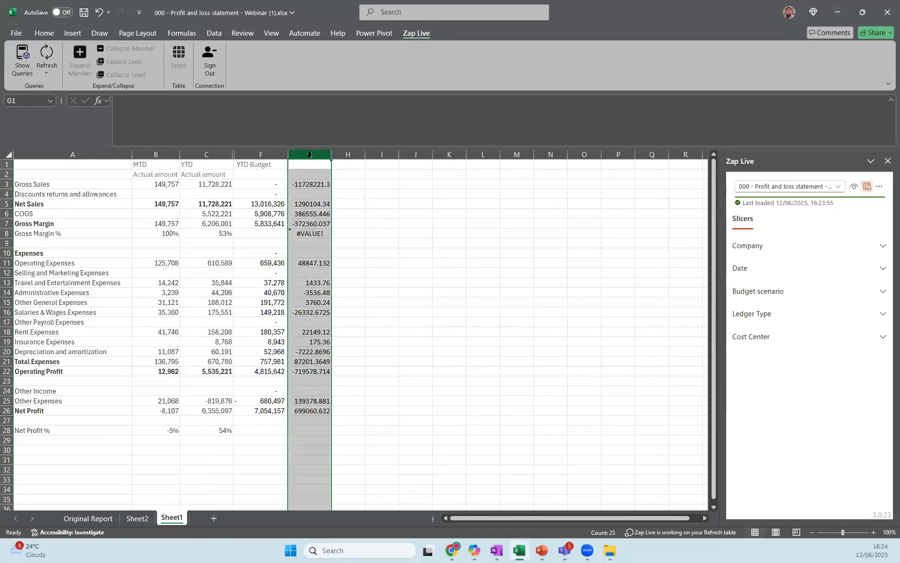
{"action": "left_click", "coordinate": [41, 34]}
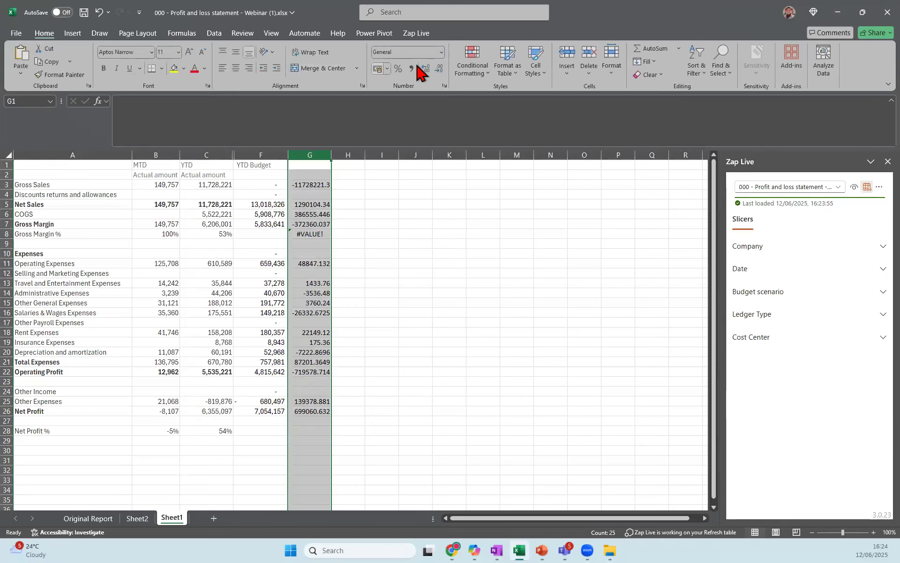
{"action": "left_click", "coordinate": [411, 69]}
{"action": "left_click_drag", "start_coordinate": [338, 155], "coordinate": [337, 155]}
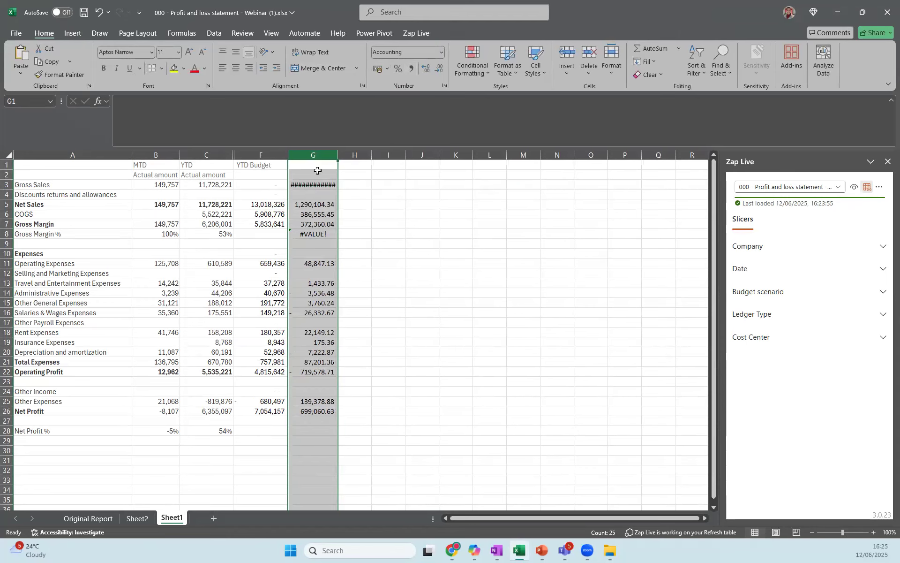
{"action": "double_click", "coordinate": [344, 155]}
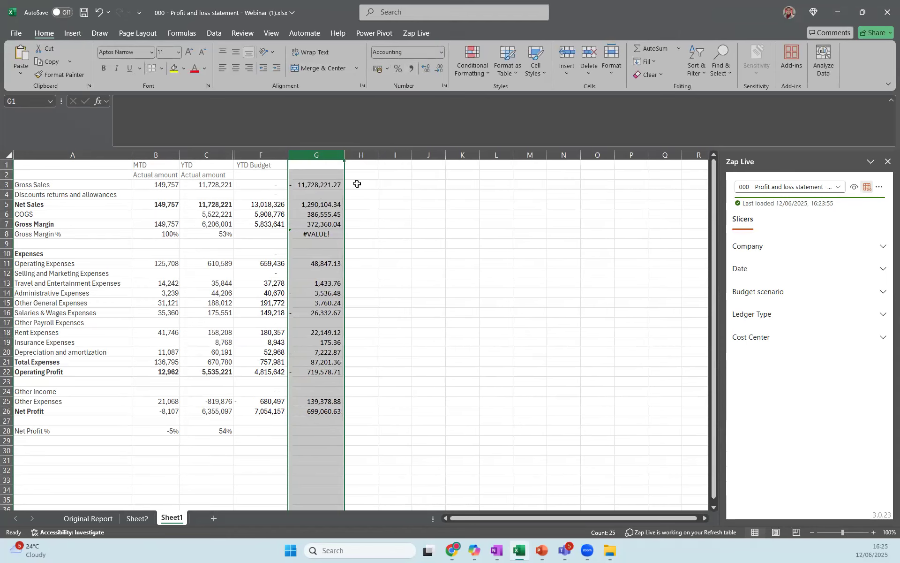
Enter the formula =IF(G3="", "No budget", F3 - F3) in cell H3.
{"action": "key", "text": "alt+Tab"}
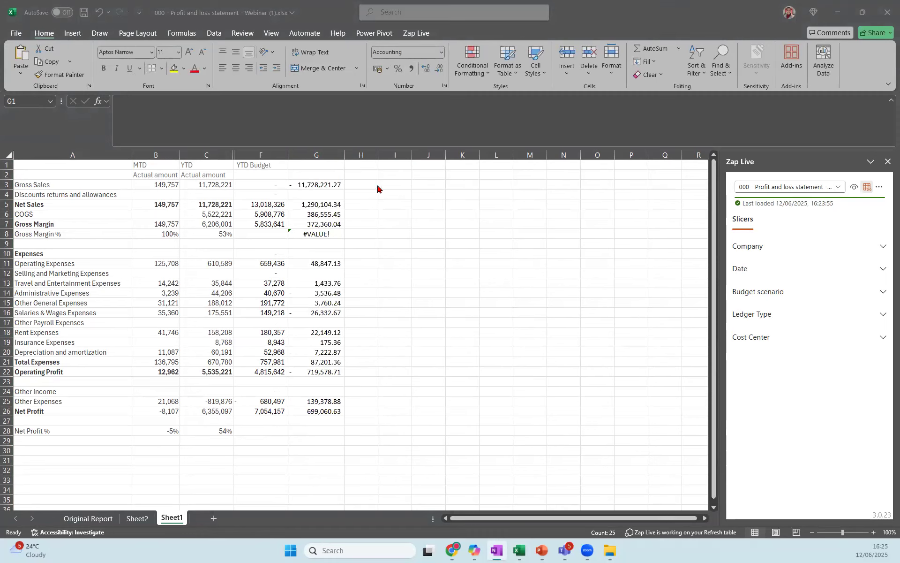
{"action": "key", "text": "alt+Tab"}
{"action": "left_click", "coordinate": [362, 183]}
{"action": "type", "text": "="}
{"action": "type", "text": "iF(C2=\"\", \"No budget\", B2 - C2)"}
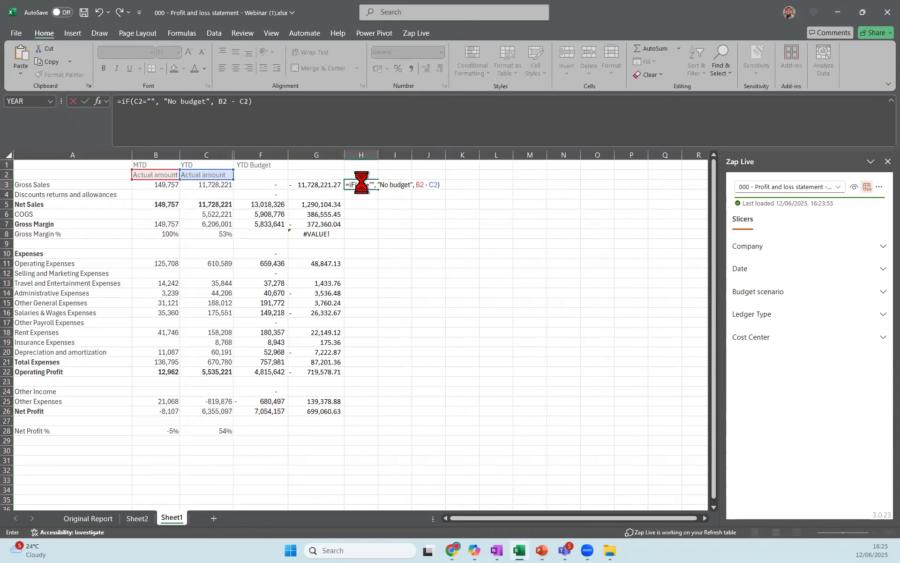
{"action": "left_click_drag", "start_coordinate": [149, 166], "coordinate": [250, 178]}
{"action": "left_click_drag", "start_coordinate": [186, 167], "coordinate": [318, 186]}
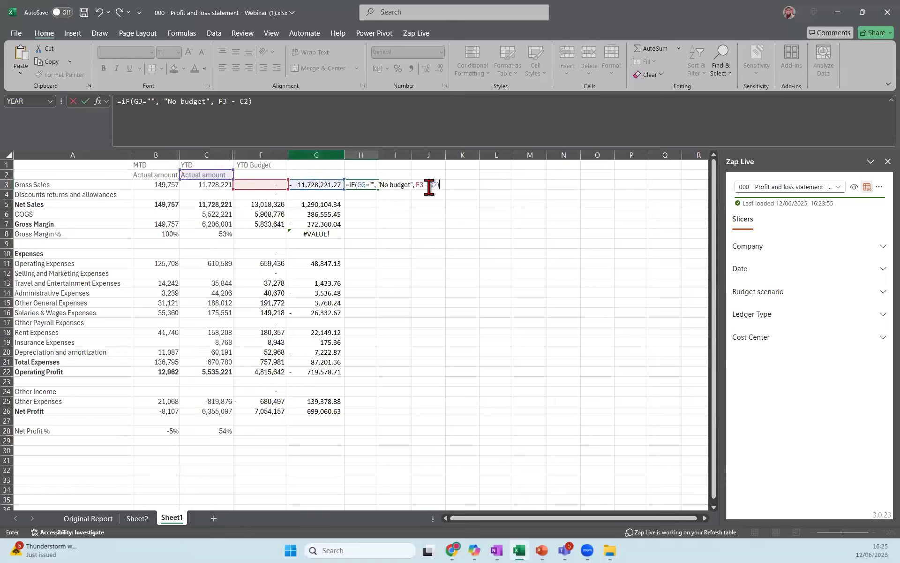
{"action": "left_click", "coordinate": [247, 187]}
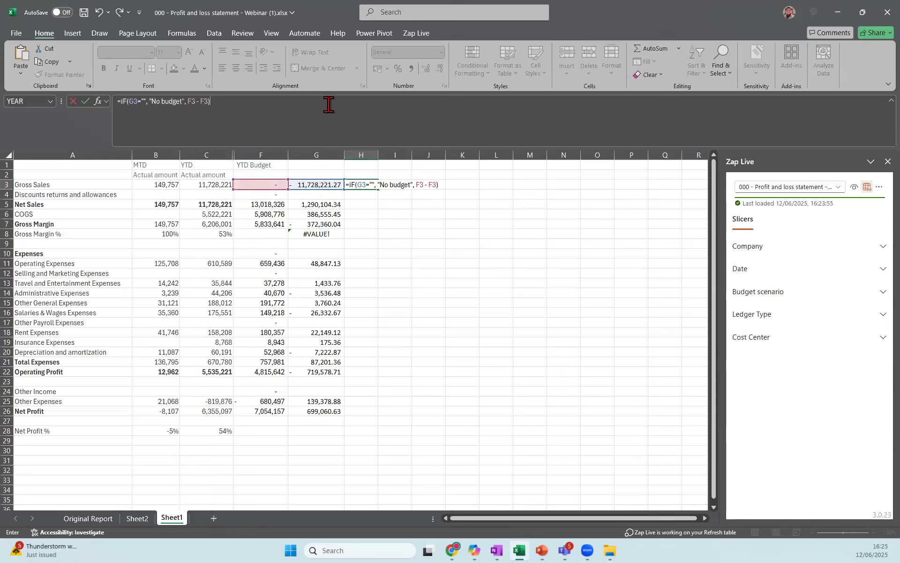
{"action": "key", "text": "Return"}
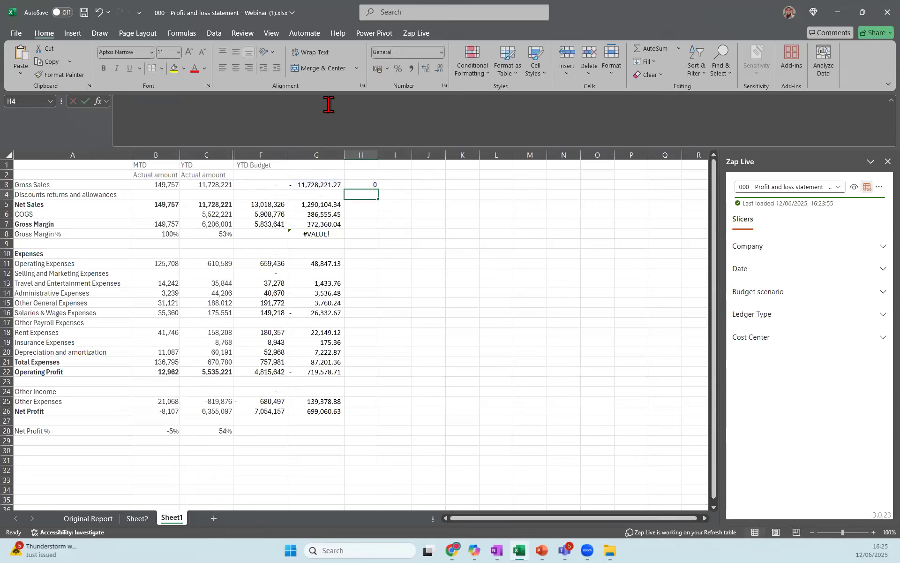
Fill the "No budget" formula from H3 down column H to row 27.
{"action": "left_click", "coordinate": [372, 184]}
{"action": "left_click_drag", "start_coordinate": [378, 188], "coordinate": [337, 422]}
{"action": "left_click", "coordinate": [461, 280]}
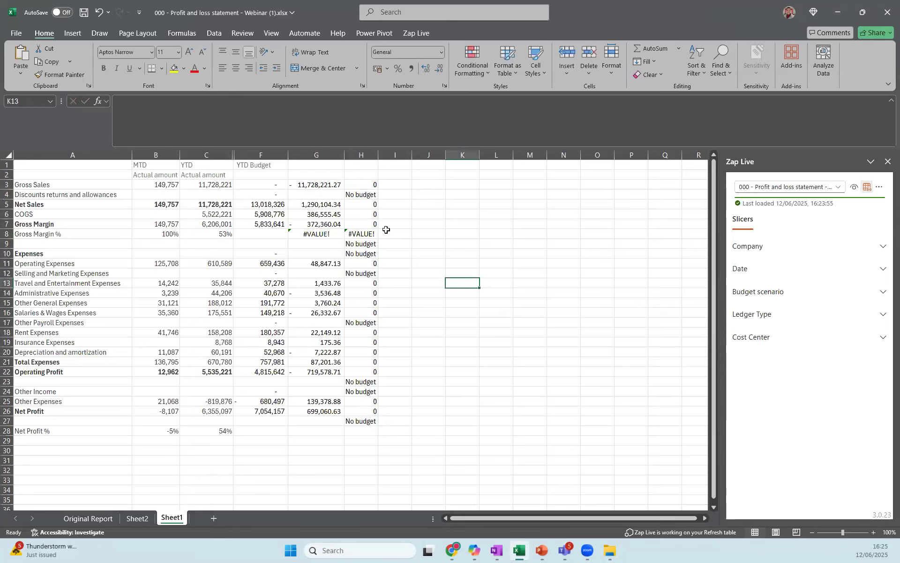
Apply a red-white-blue colour scale as conditional formatting to the variance column G.
{"action": "left_click", "coordinate": [318, 155]}
{"action": "left_click", "coordinate": [462, 75]}
{"action": "mouse_move", "coordinate": [492, 160]}
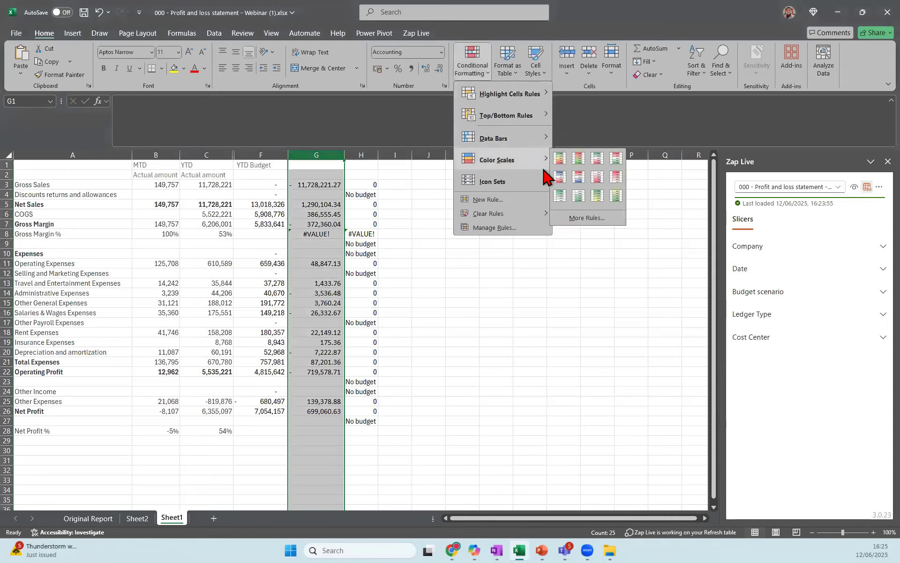
{"action": "left_click", "coordinate": [583, 182]}
{"action": "left_click", "coordinate": [493, 301]}
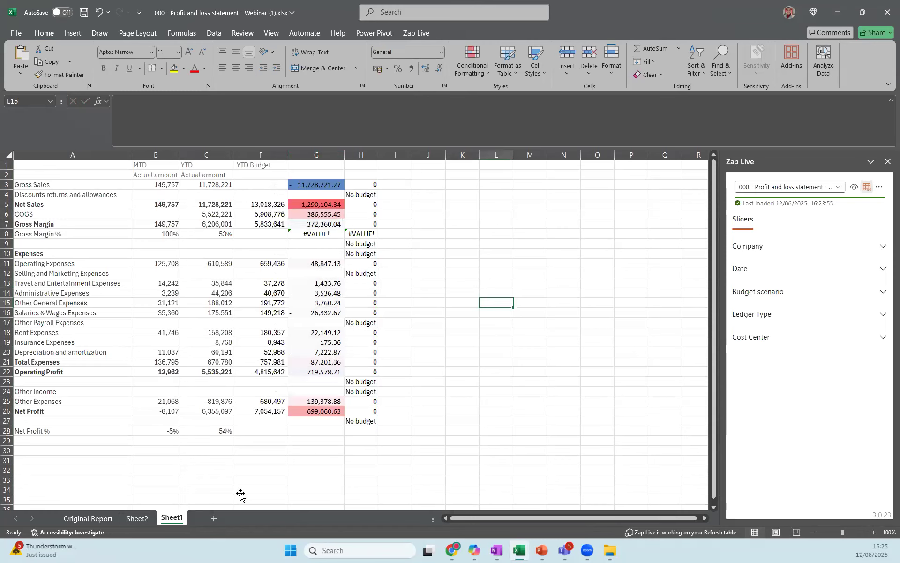
Rename the Sheet1 worksheet as "P&L + BUdgets".
{"action": "right_click", "coordinate": [163, 517]}
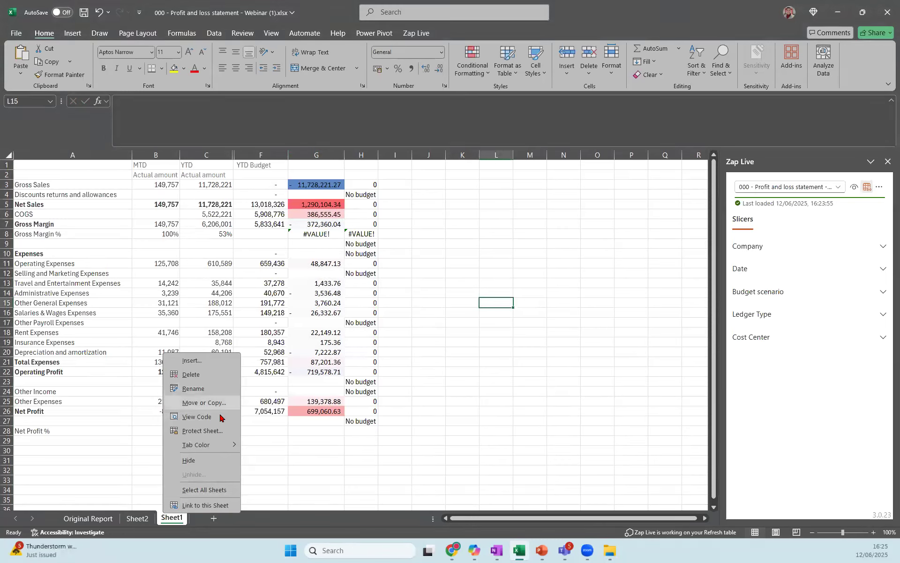
{"action": "left_click", "coordinate": [209, 389]}
{"action": "type", "text": "P&L"}
{"action": "key", "text": "Return"}
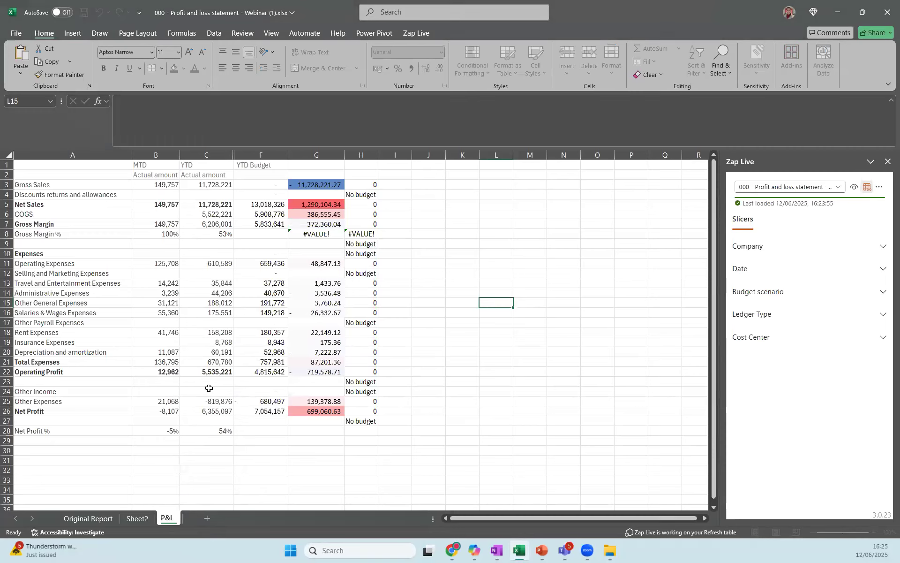
{"action": "type", "text": "+ BUdgets"}
{"action": "key", "text": "Return"}
{"action": "left_click", "coordinate": [271, 463]}
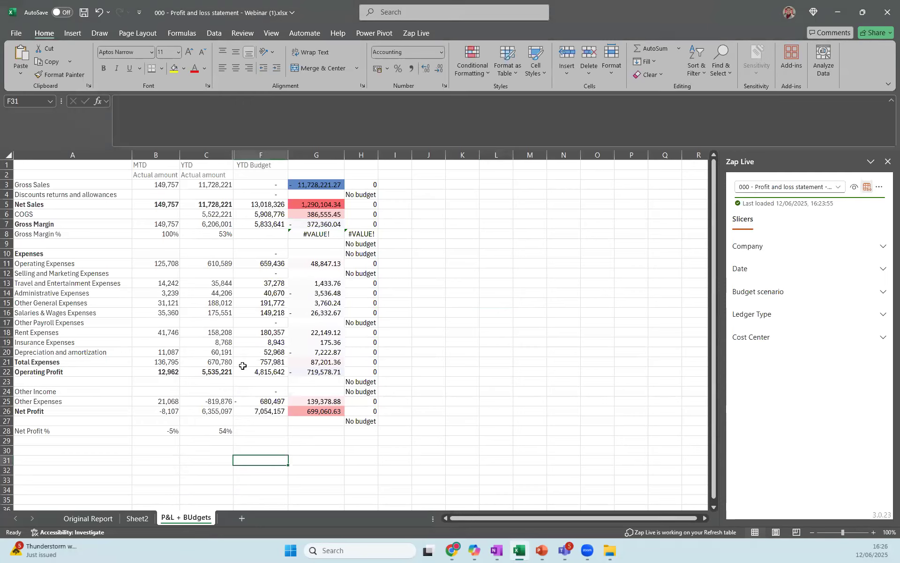
{"action": "left_click", "coordinate": [6, 165]}
{"action": "right_click", "coordinate": [9, 164]}
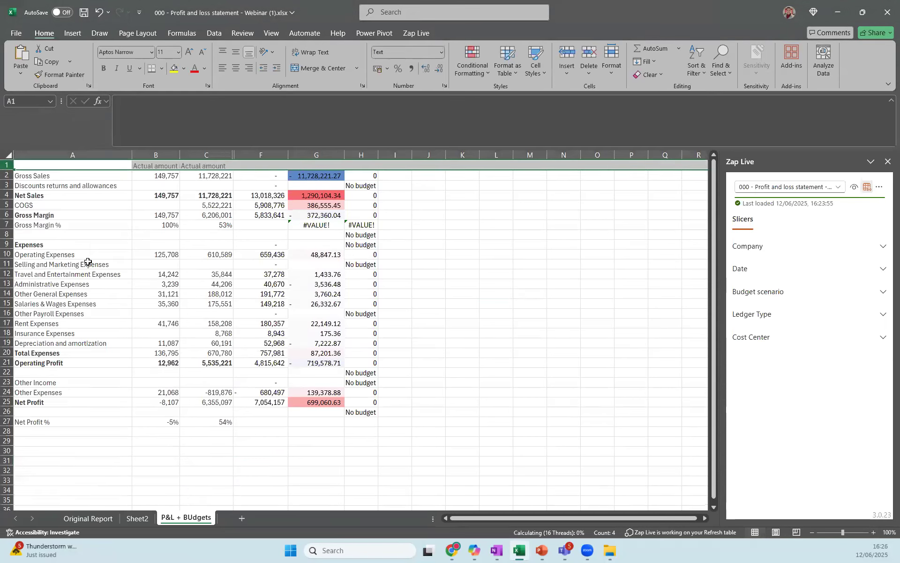
{"action": "left_click", "coordinate": [72, 194]}
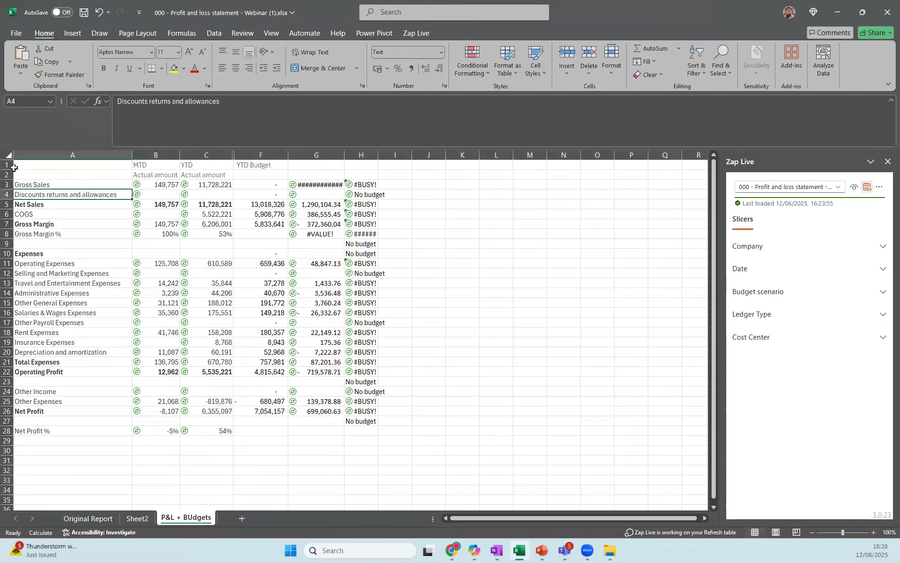
Insert two blank rows above the MTD and YTD header row.
{"action": "right_click", "coordinate": [7, 164]}
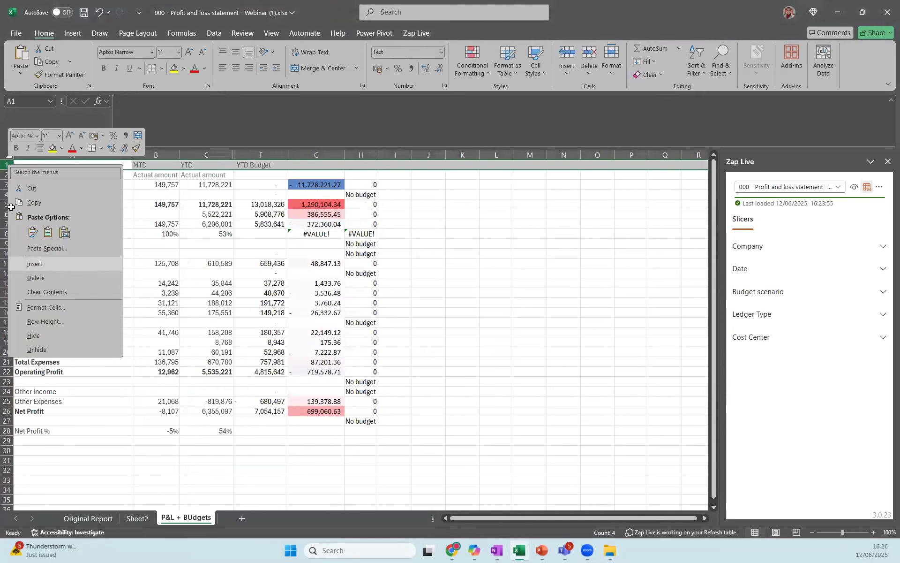
{"action": "left_click", "coordinate": [52, 265]}
{"action": "right_click", "coordinate": [13, 167]}
{"action": "left_click", "coordinate": [66, 263]}
Merge and centre cells B1 to H1, and make row 1 taller.
{"action": "left_click_drag", "start_coordinate": [169, 166], "coordinate": [361, 166]}
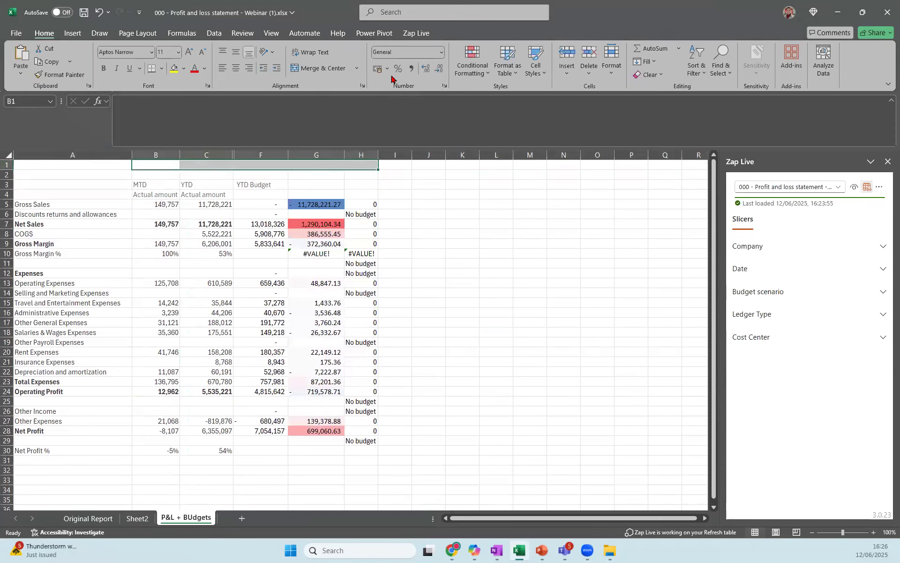
{"action": "left_click", "coordinate": [321, 68]}
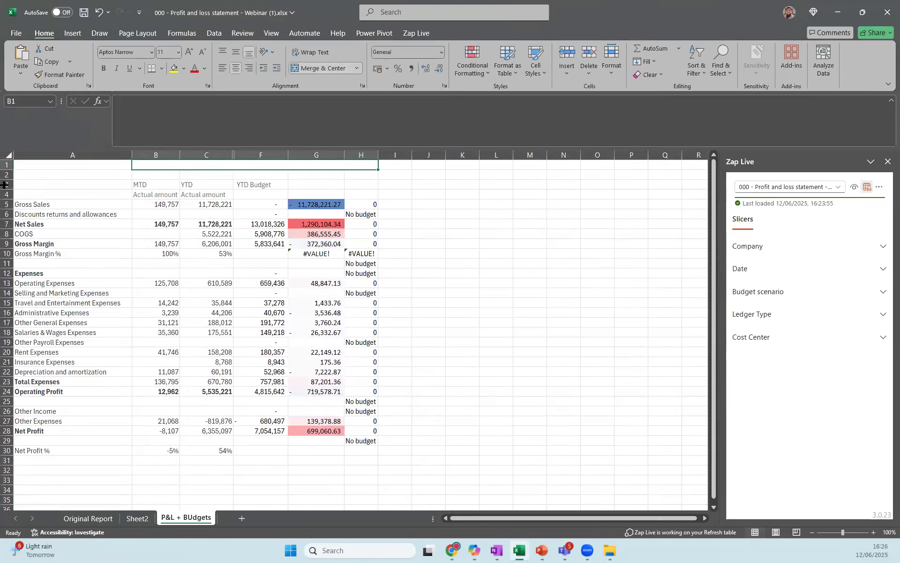
{"action": "left_click_drag", "start_coordinate": [9, 170], "coordinate": [8, 188]}
Enter the title "P&L + Budgets" in the merged cell, make it bold and enlarge its font by five size steps.
{"action": "double_click", "coordinate": [216, 171]}
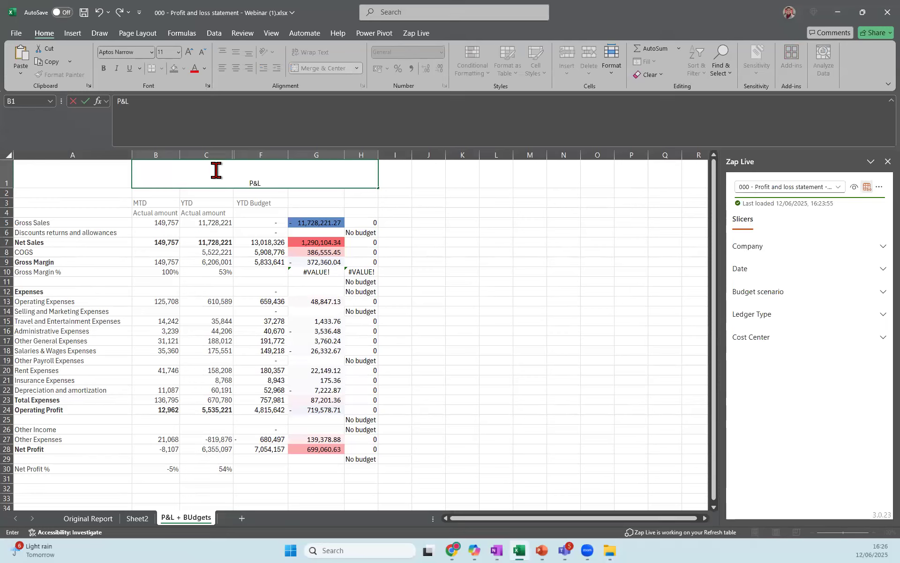
{"action": "type", "text": "Budgets"}
{"action": "key", "text": "Return"}
{"action": "left_click", "coordinate": [230, 186]}
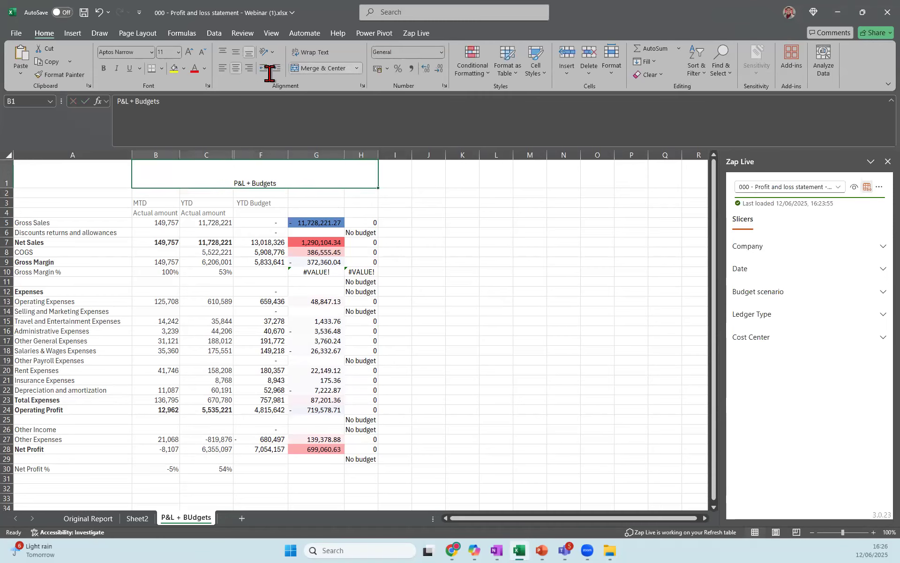
{"action": "left_click", "coordinate": [104, 69]}
{"action": "left_click", "coordinate": [189, 52]}
{"action": "left_click", "coordinate": [190, 52]}
{"action": "left_click", "coordinate": [189, 52]}
{"action": "left_click", "coordinate": [190, 52]}
{"action": "left_click", "coordinate": [190, 53]}
{"action": "left_click", "coordinate": [493, 300]}
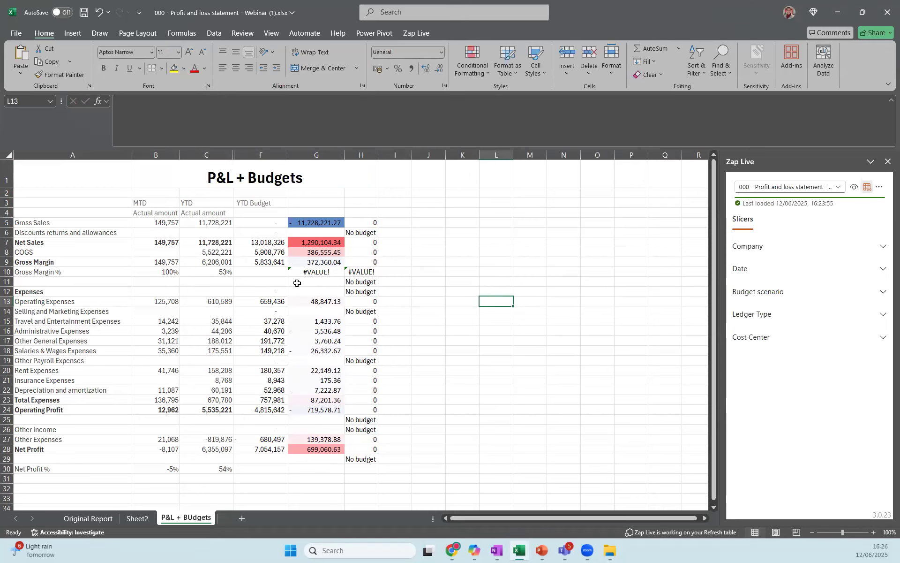
Switch to Zap Data Hub in Chrome to view the original Profit & Loss summary, and return to the P&L + BUdgets worksheet.
{"action": "scroll", "coordinate": [359, 256], "scroll_direction": "right", "scroll_amount": 5}
{"action": "scroll", "coordinate": [422, 497], "scroll_direction": "left", "scroll_amount": 5}
{"action": "left_click", "coordinate": [452, 549]}
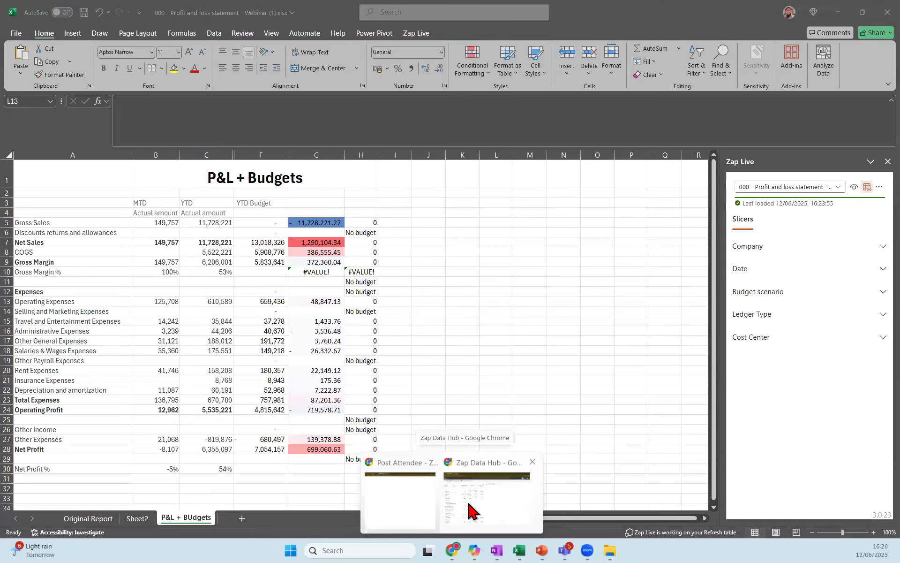
{"action": "left_click", "coordinate": [476, 507]}
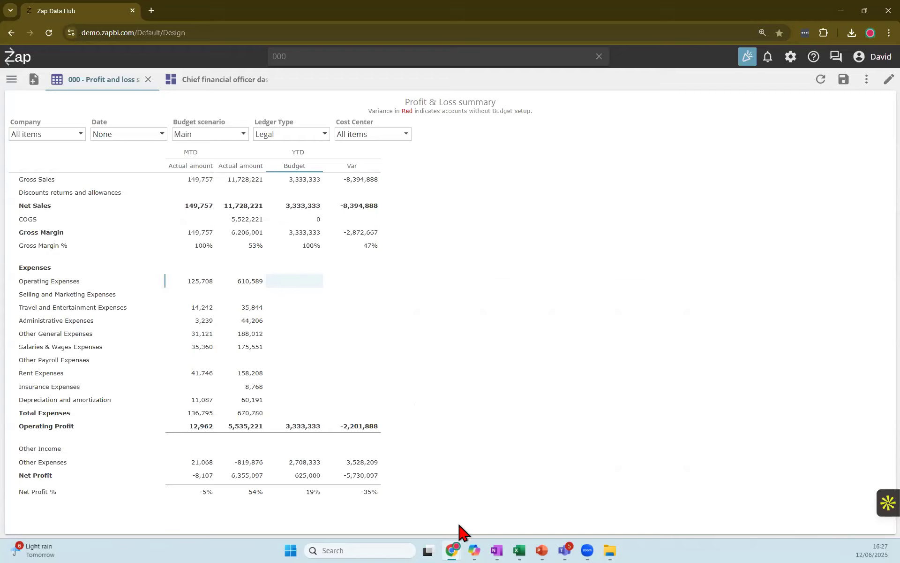
{"action": "mouse_move", "coordinate": [526, 542]}
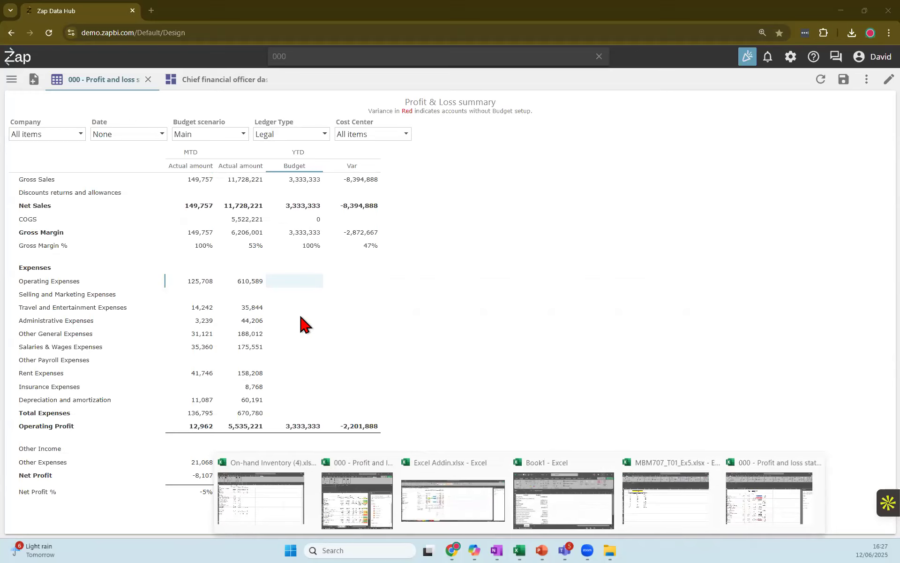
{"action": "left_click", "coordinate": [748, 492]}
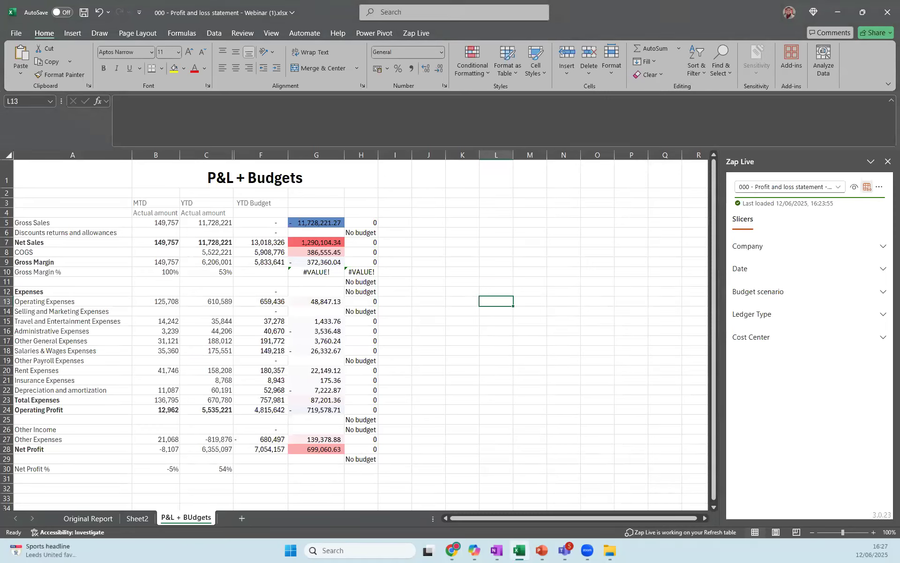
Minimise the PowerPoint presentation, bring up the Excel Addin.xlsx workbook and maximise its window.
{"action": "key", "text": "alt+Tab"}
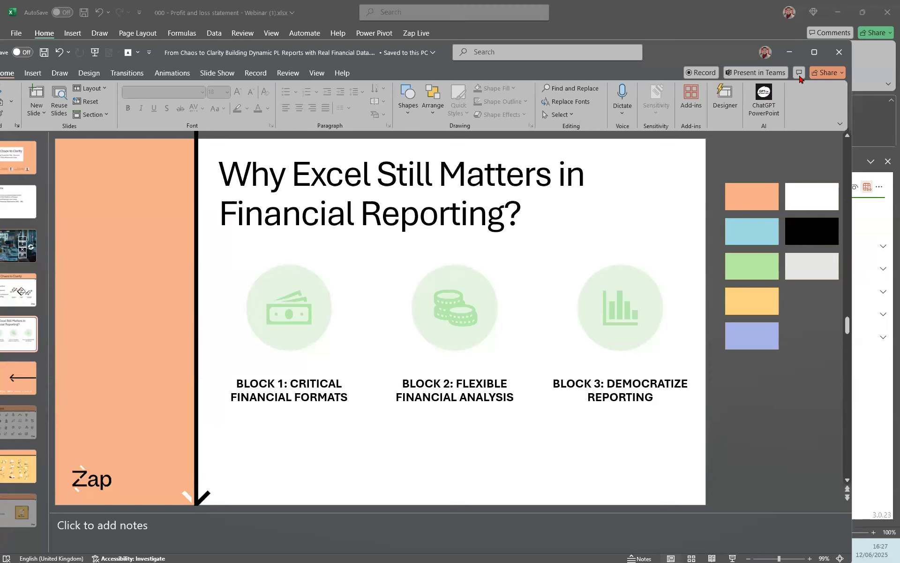
{"action": "left_click", "coordinate": [789, 52]}
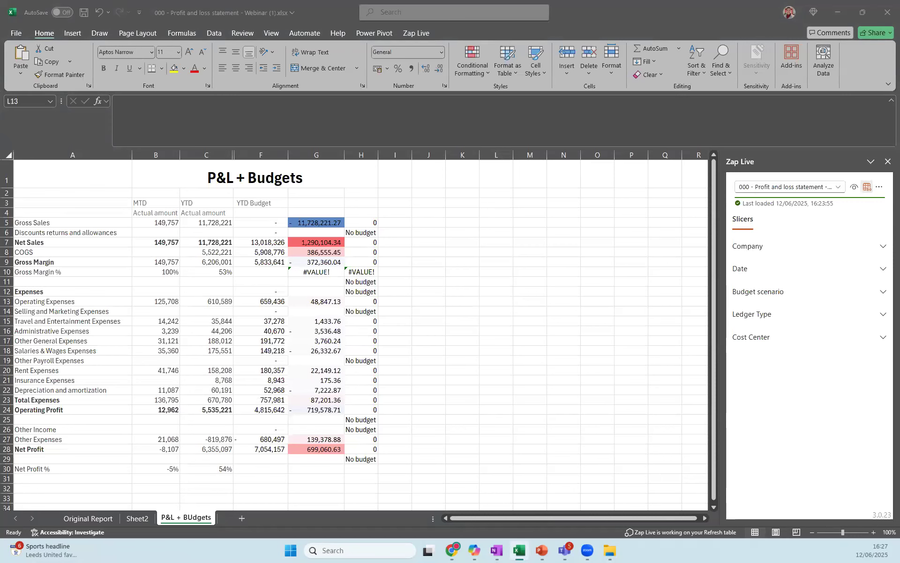
{"action": "left_click_drag", "start_coordinate": [619, 130], "coordinate": [731, 126]}
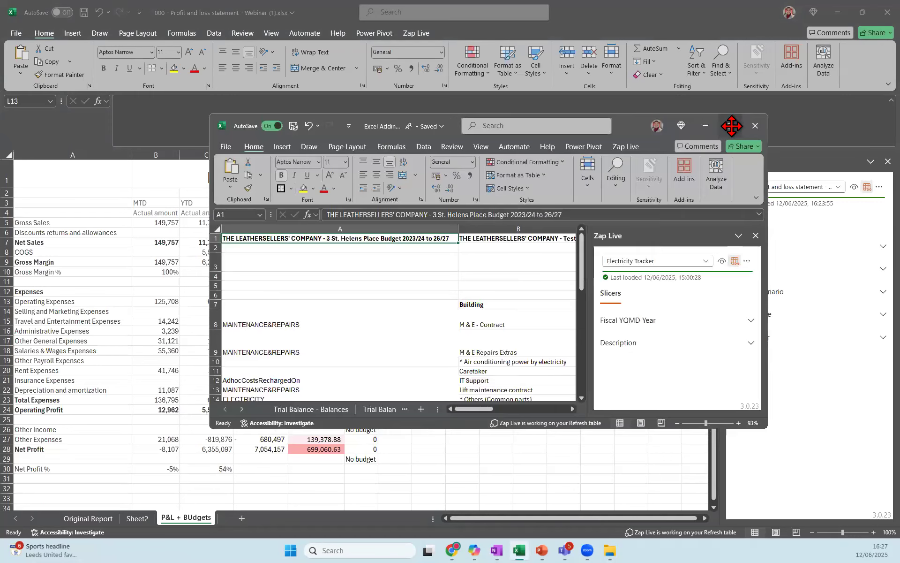
{"action": "left_click", "coordinate": [731, 125]}
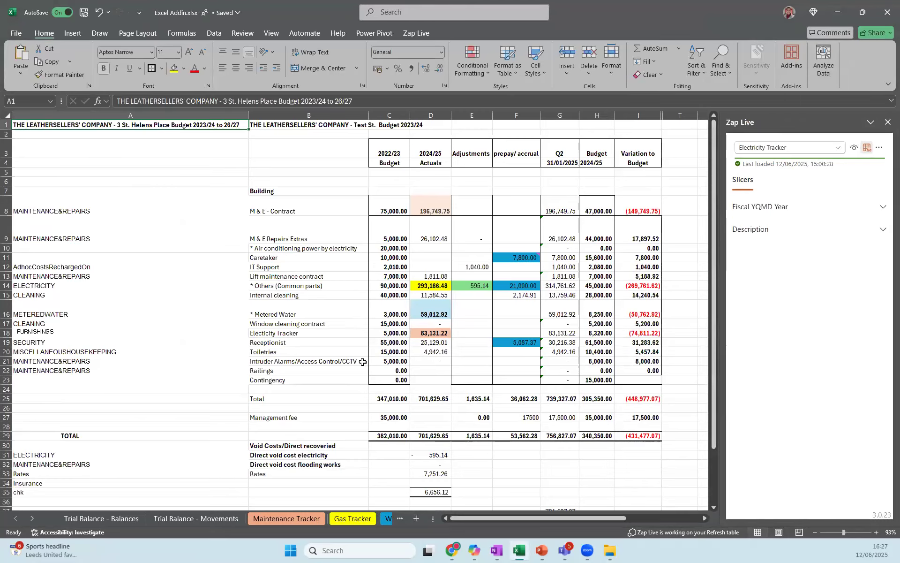
Examine the building budget sheet's actuals, adjustments and variation columns, along with the Zap Live commands.
{"action": "scroll", "coordinate": [363, 361], "scroll_direction": "right", "scroll_amount": 5}
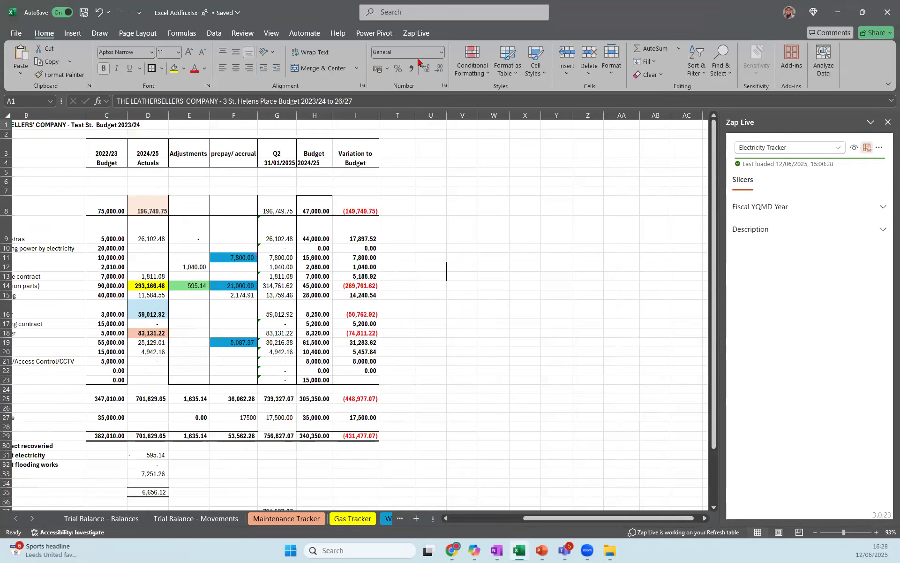
{"action": "left_click", "coordinate": [416, 33]}
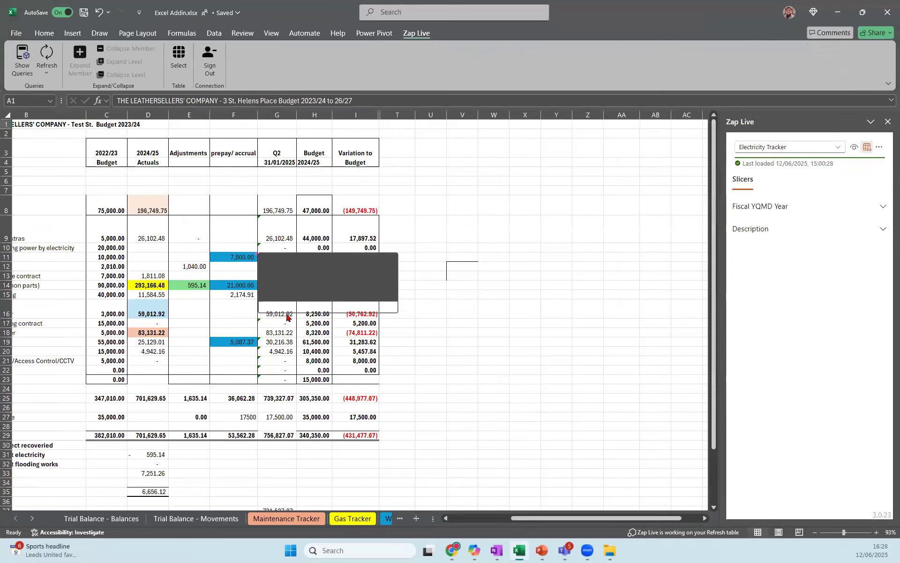
{"action": "left_click", "coordinate": [485, 351]}
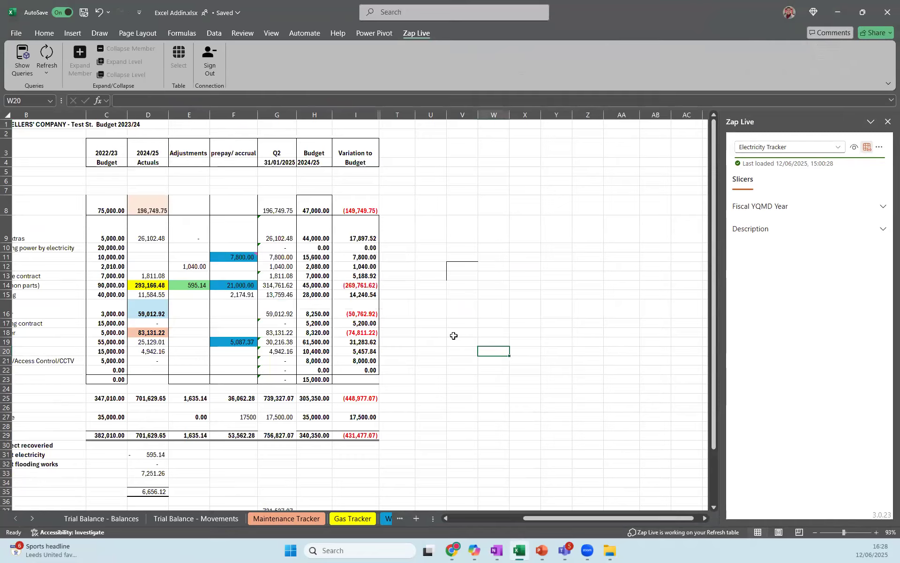
{"action": "scroll", "coordinate": [454, 335], "scroll_direction": "left", "scroll_amount": 3}
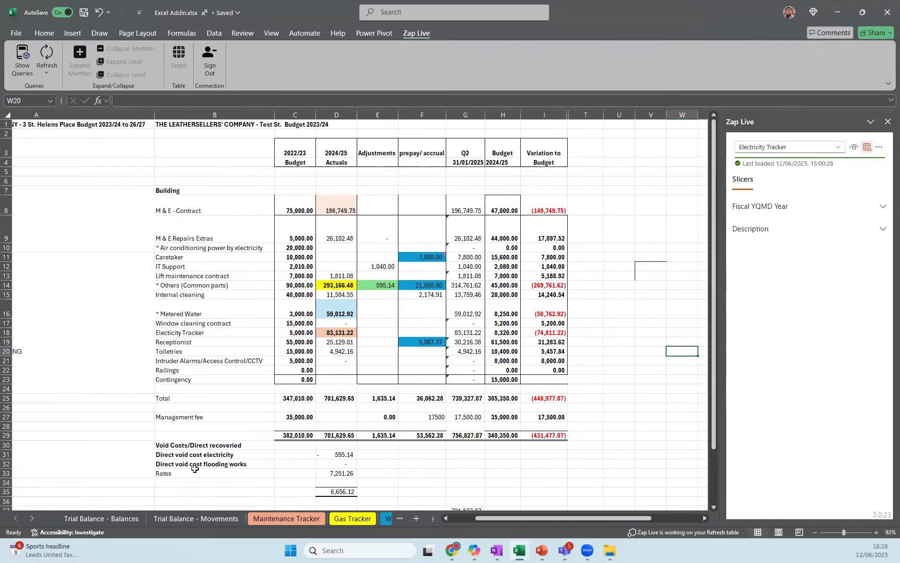
Review the Trial Balance - Movements and Trial Balance - Balances sheets, checking a closing balance formula and the account names.
{"action": "left_click", "coordinate": [183, 519]}
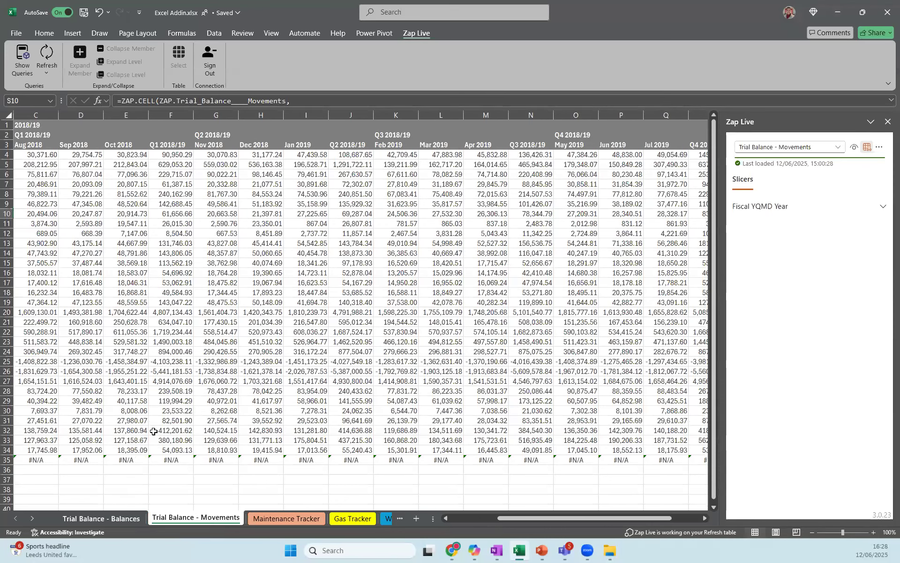
{"action": "left_click", "coordinate": [118, 518]}
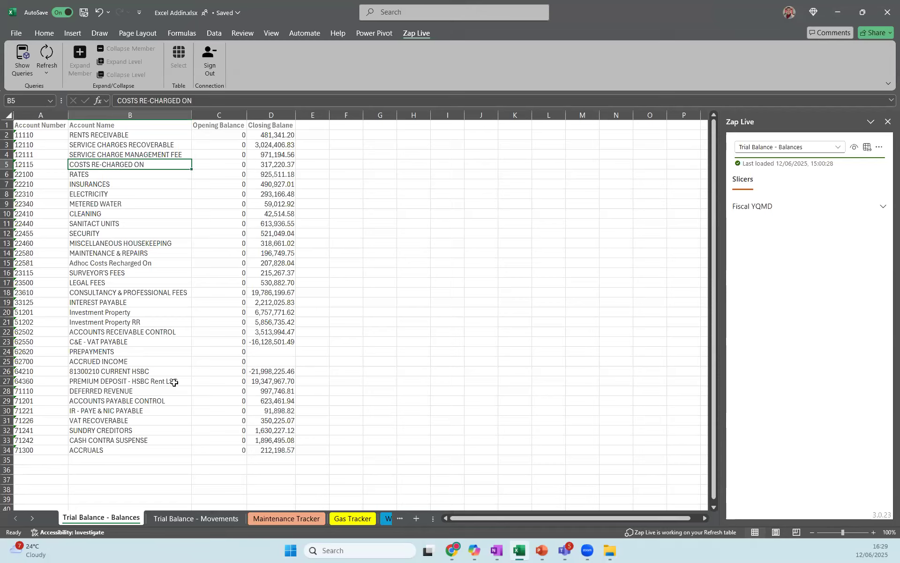
{"action": "left_click", "coordinate": [260, 186]}
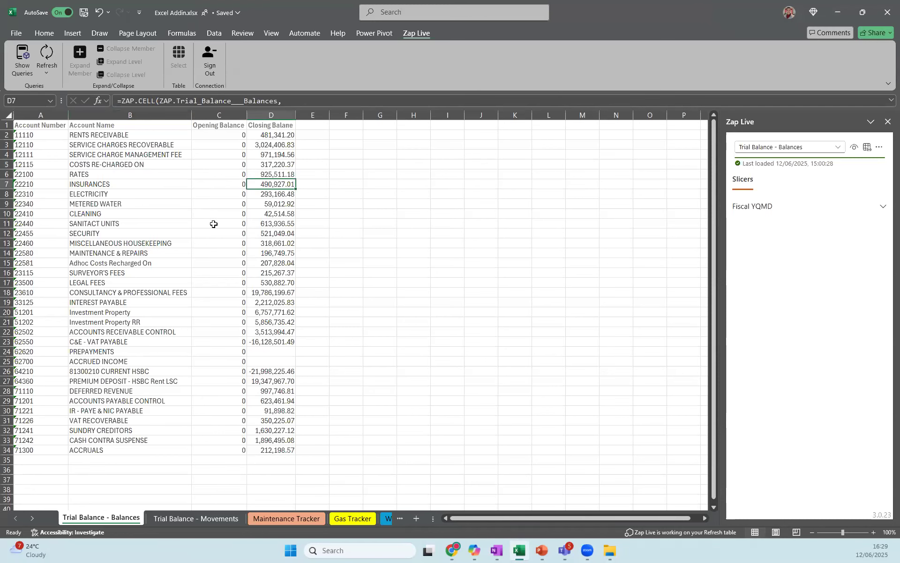
{"action": "left_click", "coordinate": [176, 519]}
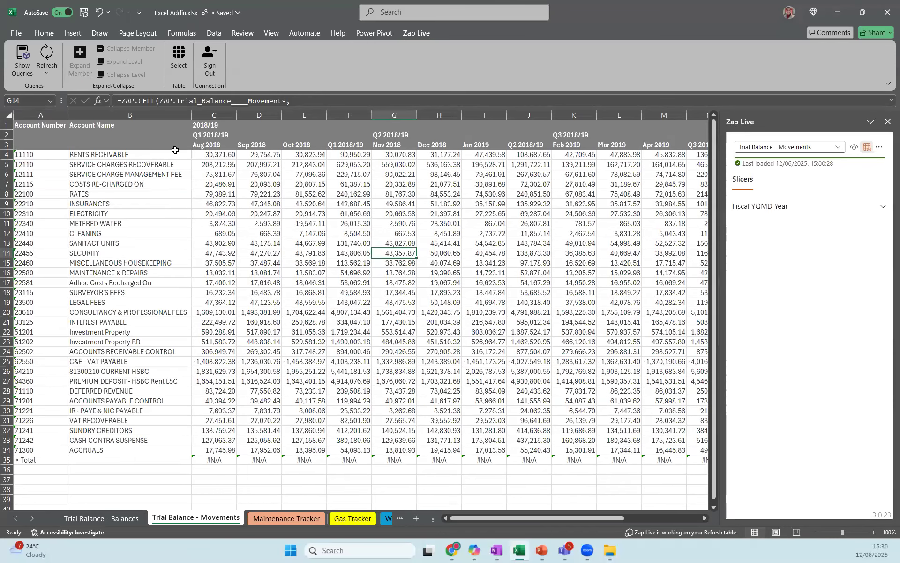
{"action": "left_click_drag", "start_coordinate": [116, 155], "coordinate": [115, 193]}
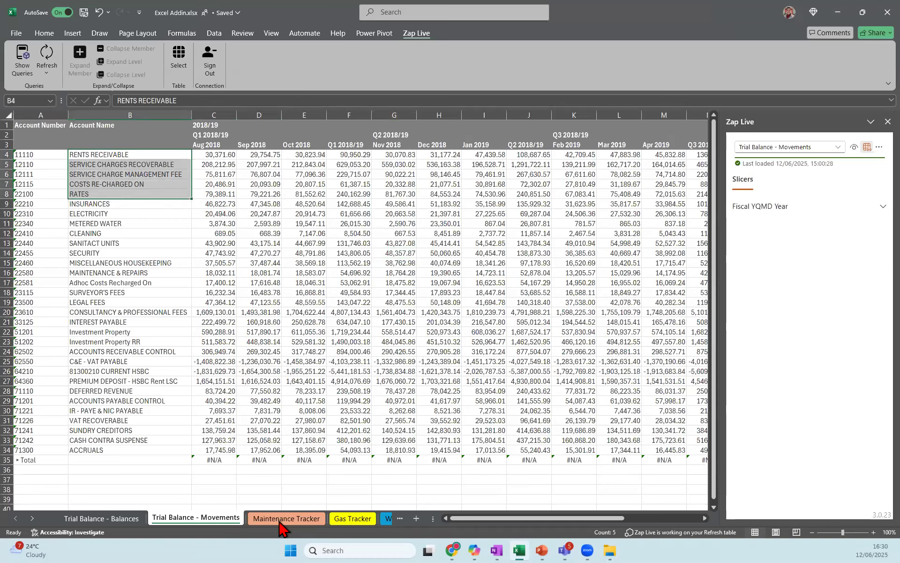
View the Maintenance Tracker, Gas Tracker and Water Tracker sheets in turn.
{"action": "left_click", "coordinate": [280, 519]}
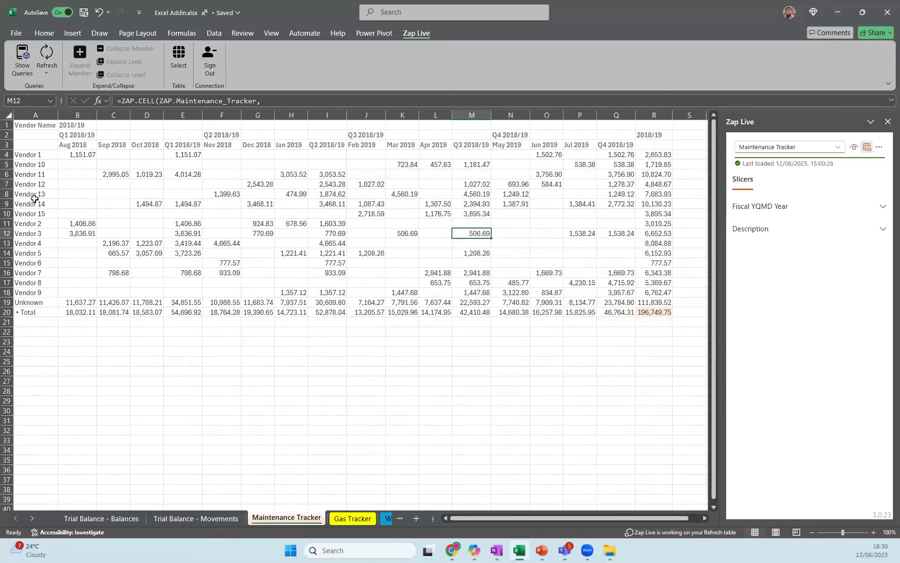
{"action": "left_click", "coordinate": [355, 519]}
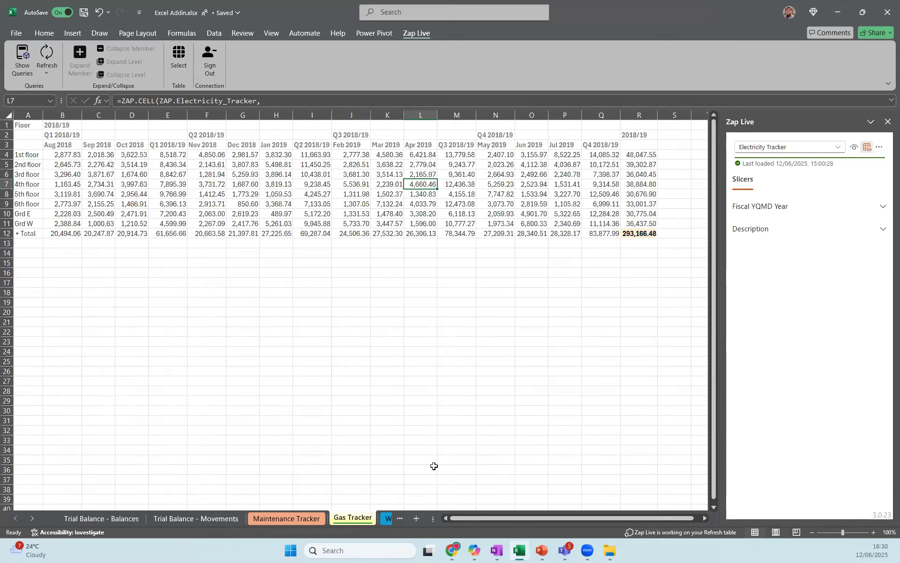
{"action": "left_click", "coordinate": [386, 518]}
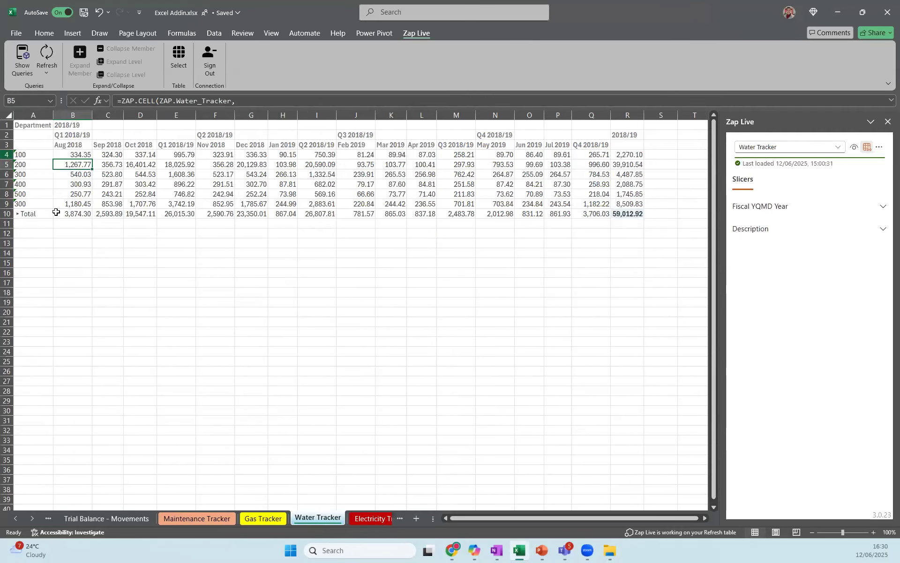
On the Electricity Tracker sheet, examine the exported Amount row and the note about the single electricity bill.
{"action": "left_click", "coordinate": [379, 520]}
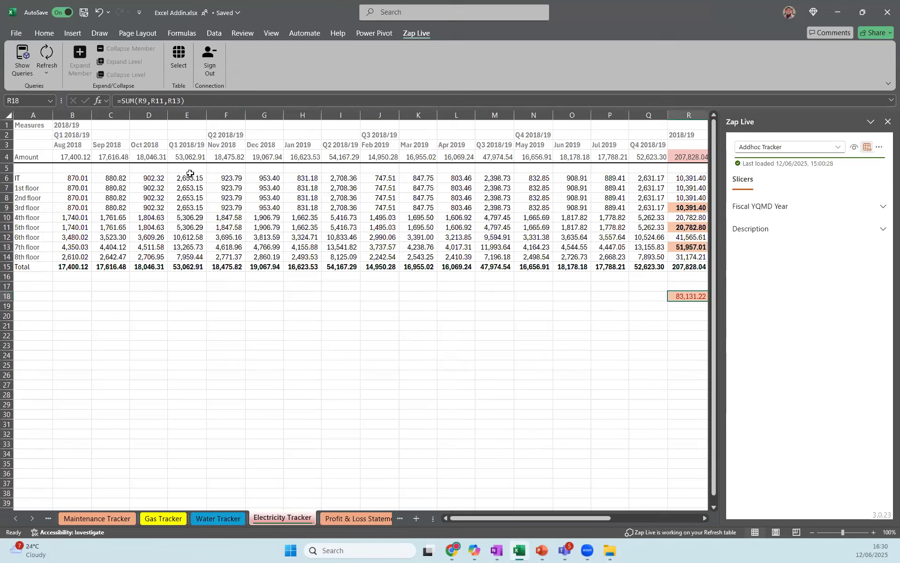
{"action": "left_click", "coordinate": [29, 156]}
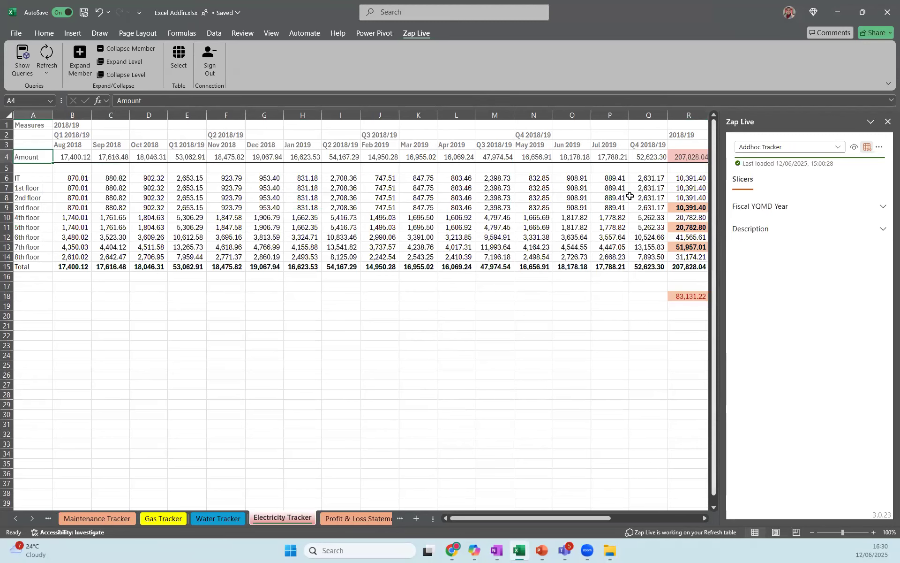
{"action": "scroll", "coordinate": [633, 197], "scroll_direction": "right", "scroll_amount": 5}
{"action": "left_click", "coordinate": [334, 156]}
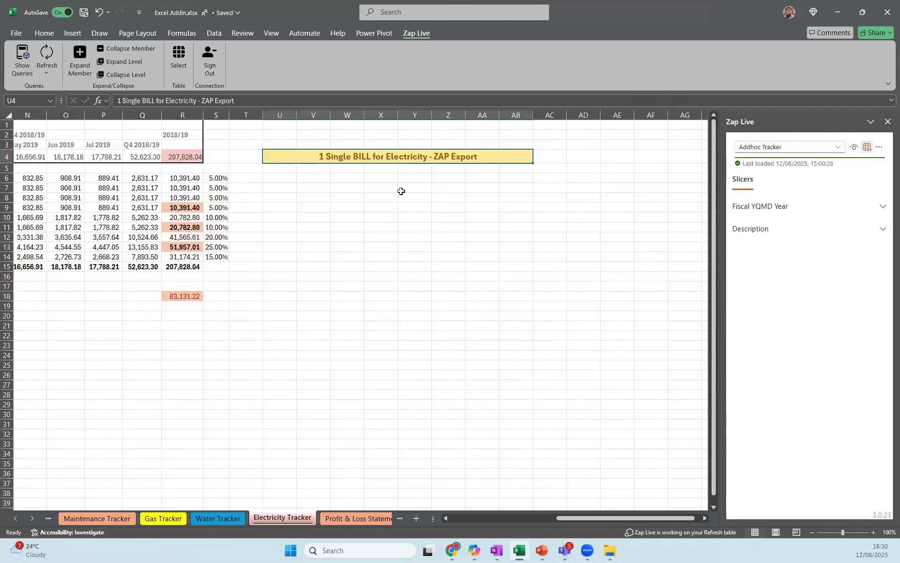
{"action": "scroll", "coordinate": [359, 195], "scroll_direction": "left", "scroll_amount": 2}
{"action": "scroll", "coordinate": [359, 195], "scroll_direction": "left", "scroll_amount": 5}
{"action": "left_click", "coordinate": [158, 154]}
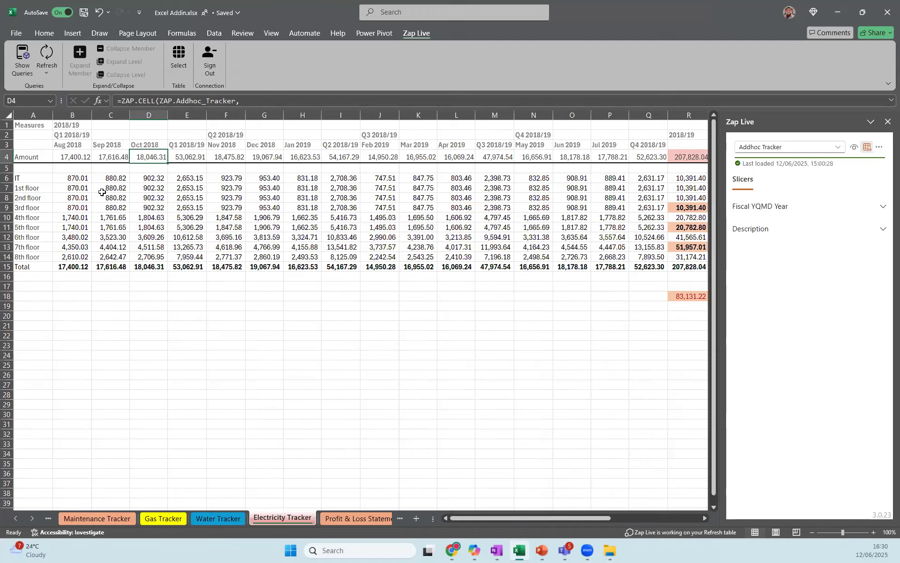
{"action": "left_click", "coordinate": [77, 157]}
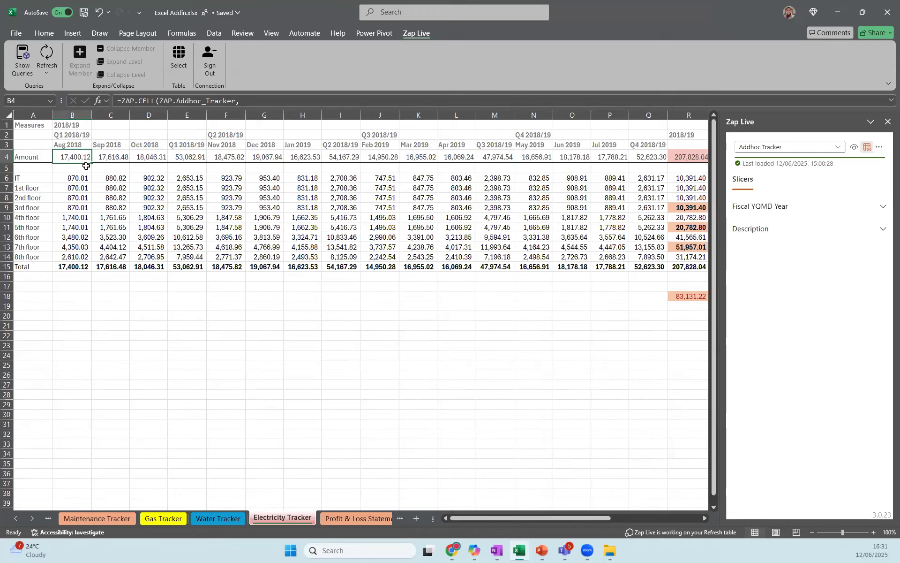
Inspect the floor rows, a quarterly allocation formula for the 2nd floor and the allocation percentages in column S.
{"action": "left_click", "coordinate": [27, 189]}
{"action": "left_click", "coordinate": [40, 199]}
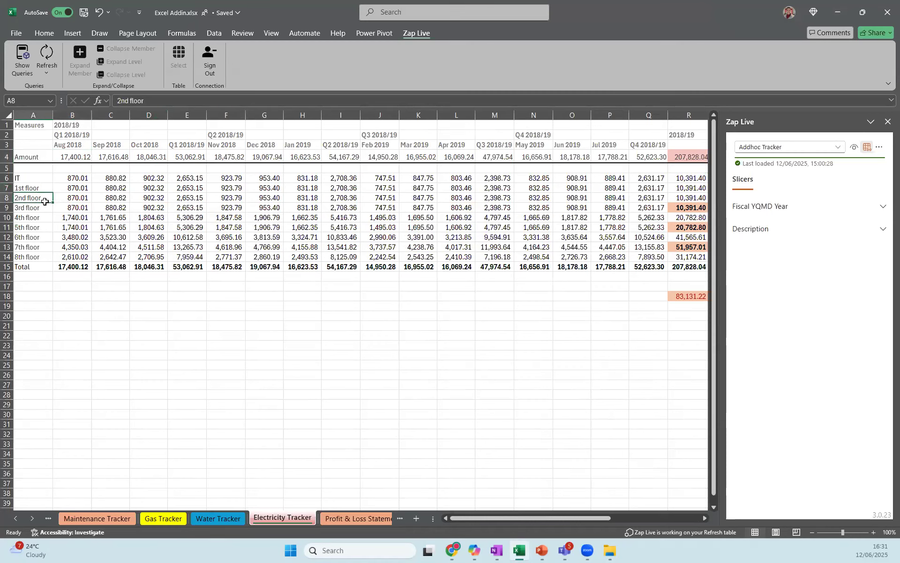
{"action": "left_click", "coordinate": [198, 198]}
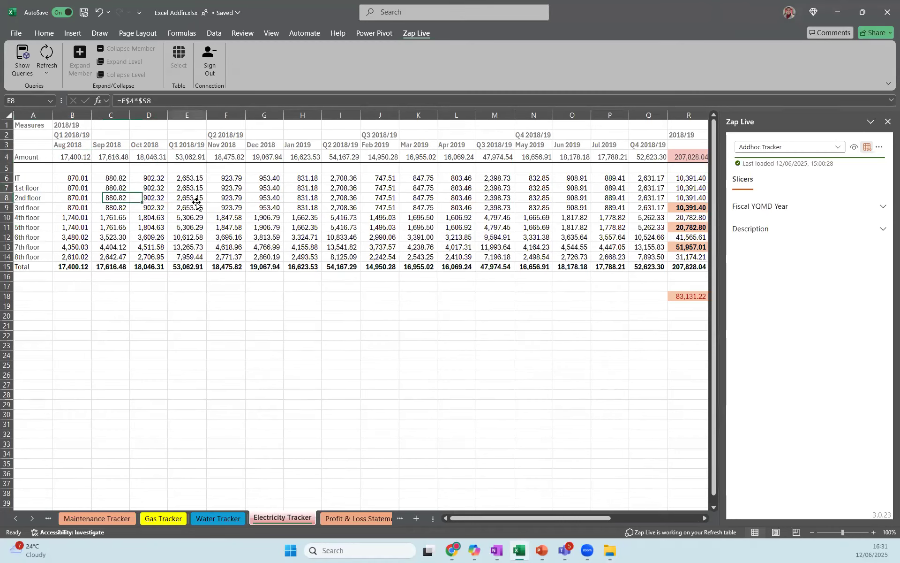
{"action": "scroll", "coordinate": [484, 223], "scroll_direction": "right", "scroll_amount": 5}
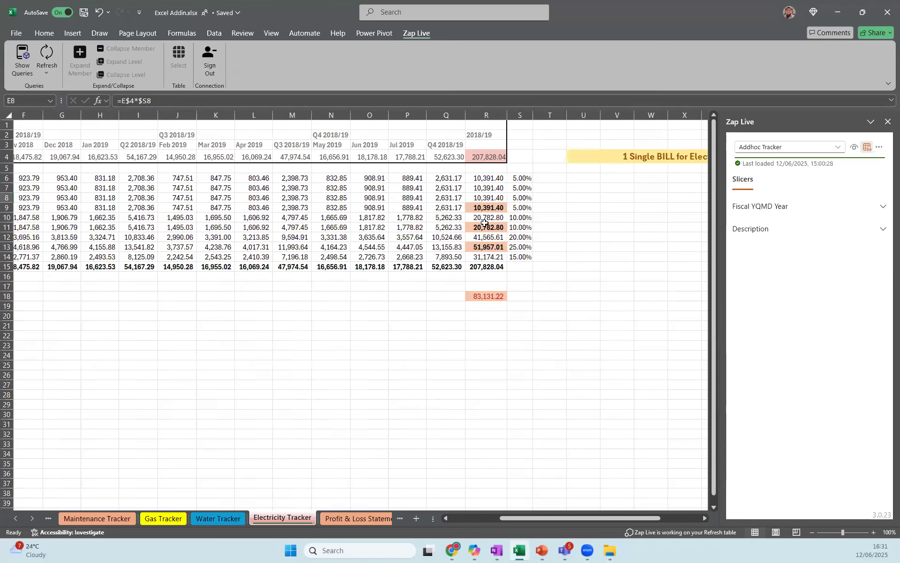
{"action": "left_click", "coordinate": [521, 184]}
{"action": "left_click", "coordinate": [521, 178]}
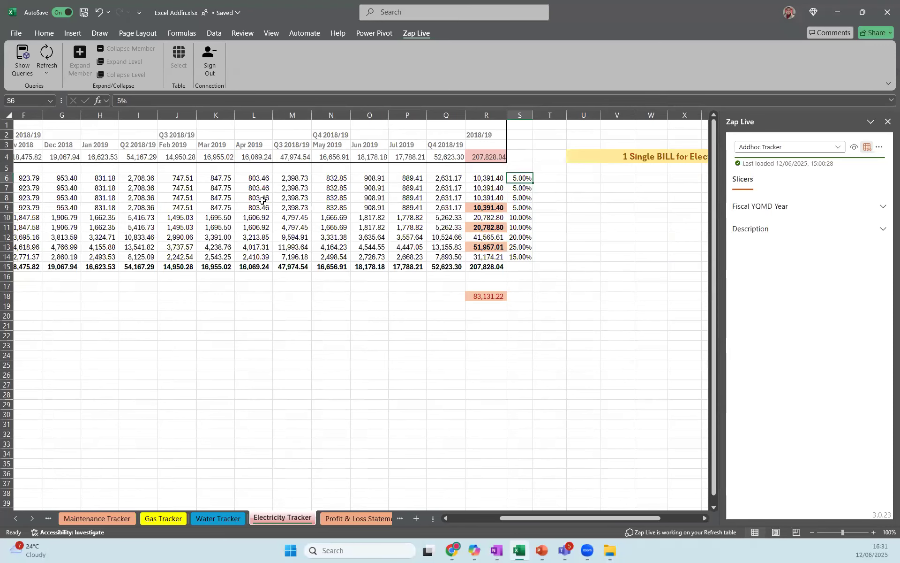
Check the 1st floor's percentage and July 2019 formula, and compare the exported Q4 2018/19 amount with its allocated total.
{"action": "scroll", "coordinate": [262, 200], "scroll_direction": "left", "scroll_amount": 2}
{"action": "scroll", "coordinate": [351, 193], "scroll_direction": "right", "scroll_amount": 3}
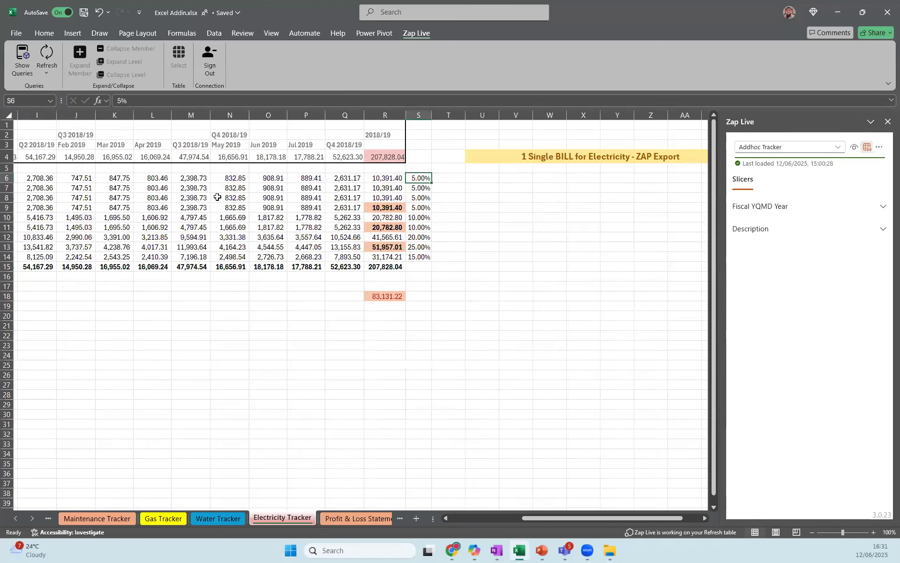
{"action": "left_click", "coordinate": [420, 189]}
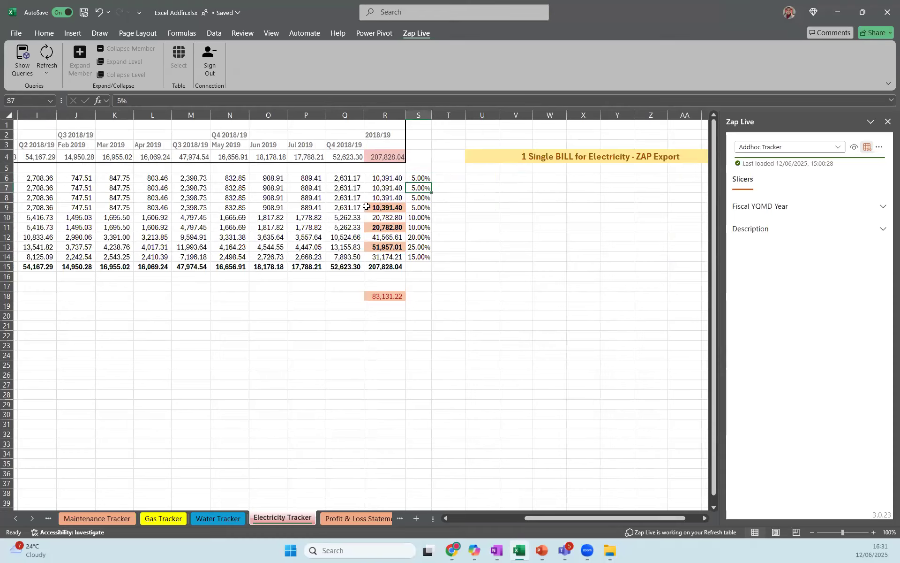
{"action": "left_click", "coordinate": [302, 187]}
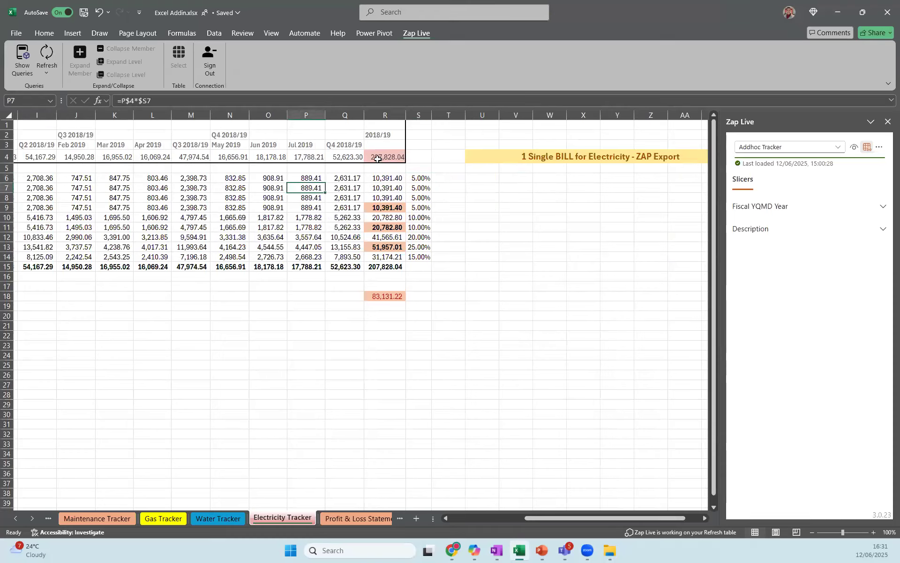
{"action": "left_click", "coordinate": [347, 156]}
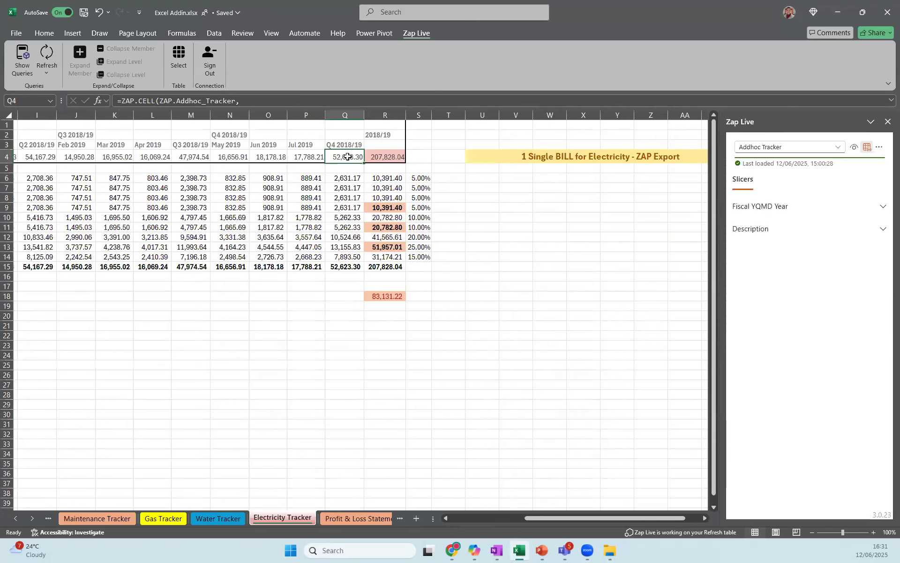
{"action": "left_click", "coordinate": [346, 267]}
{"action": "scroll", "coordinate": [332, 257], "scroll_direction": "left", "scroll_amount": 5}
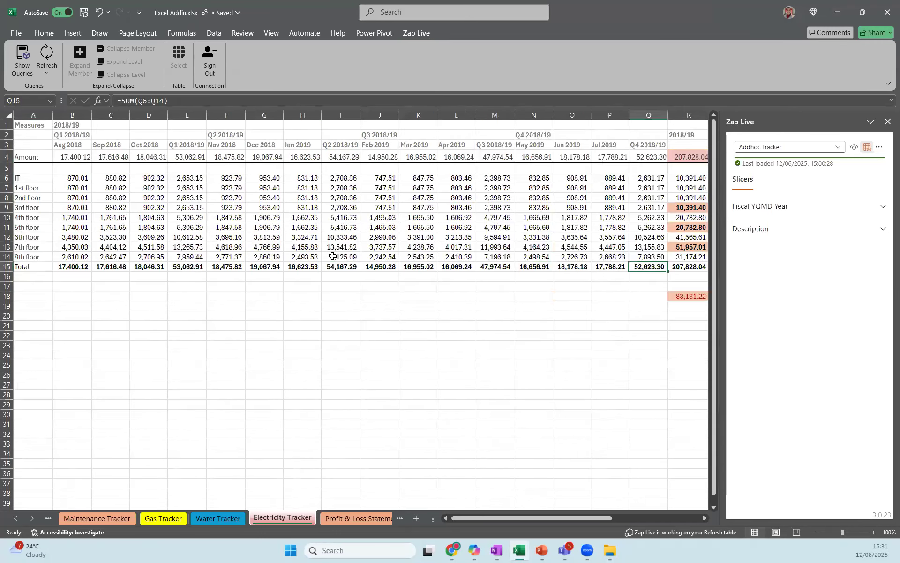
{"action": "scroll", "coordinate": [384, 241], "scroll_direction": "right", "scroll_amount": 5}
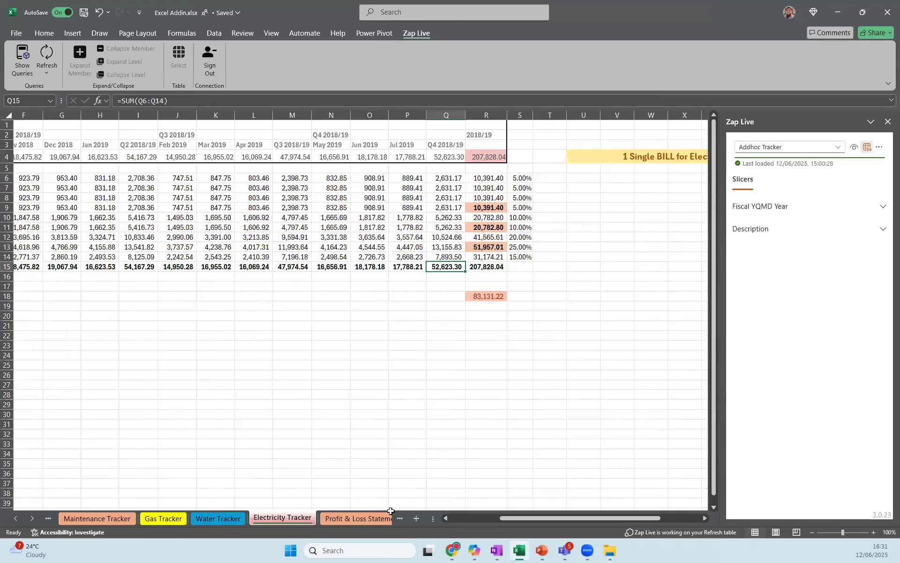
On the Electricity Tracker sheet, compare the 3rd, 5th and 7th floor rows with their highlighted 2018/19 totals.
{"action": "left_click", "coordinate": [382, 524]}
{"action": "left_click", "coordinate": [223, 520]}
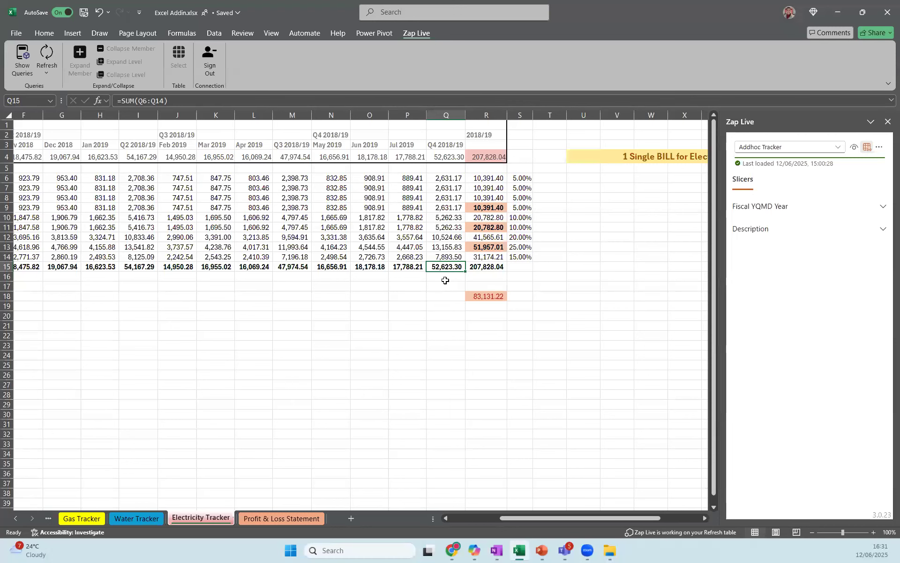
{"action": "scroll", "coordinate": [445, 280], "scroll_direction": "left", "scroll_amount": 5}
{"action": "left_click", "coordinate": [33, 209]}
{"action": "left_click", "coordinate": [32, 228]}
{"action": "left_click", "coordinate": [37, 247]}
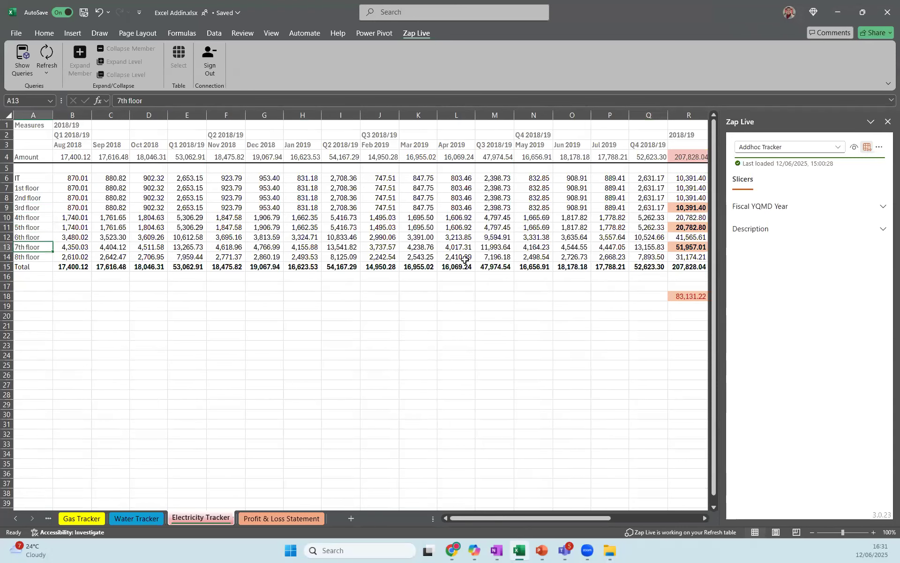
{"action": "left_click", "coordinate": [687, 208]}
{"action": "scroll", "coordinate": [647, 267], "scroll_direction": "right", "scroll_amount": 5}
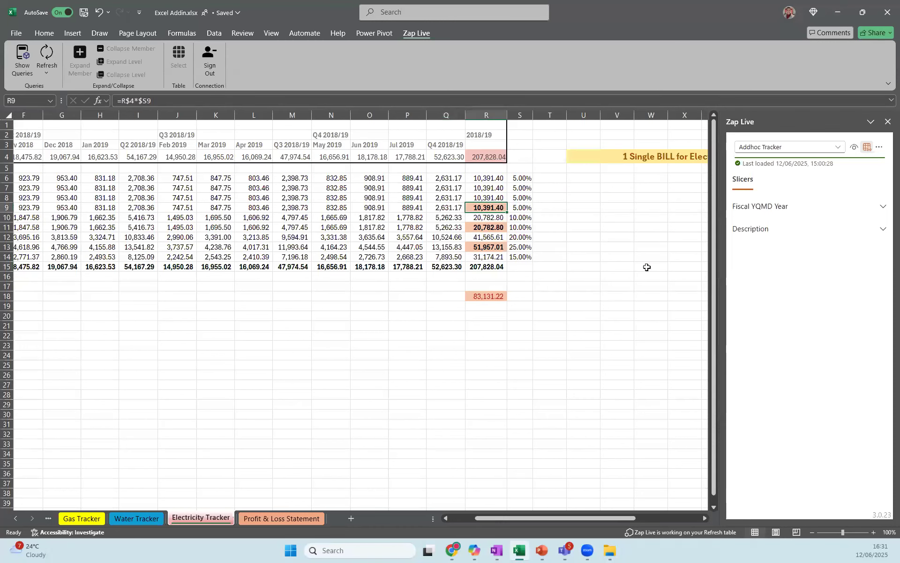
Extend the highlighted sum in cell R18 to include the 8th floor, giving =SUM(R9,R11,R13,R14).
{"action": "left_click", "coordinate": [487, 297]}
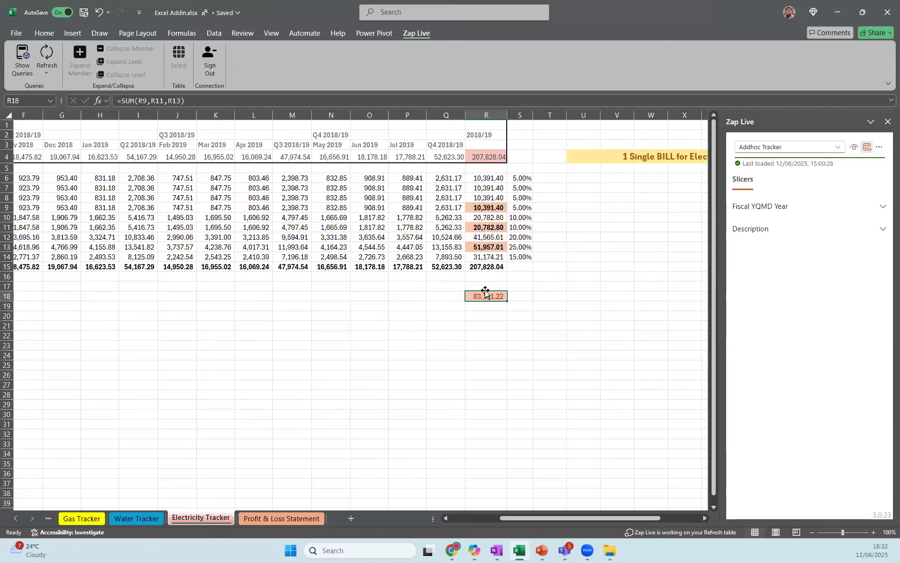
{"action": "double_click", "coordinate": [488, 296]}
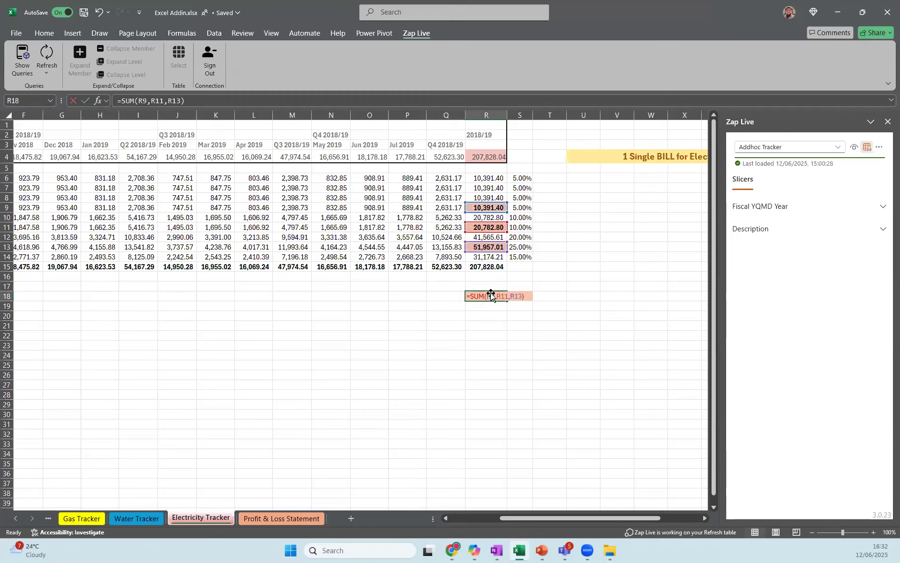
{"action": "left_click", "coordinate": [178, 100]}
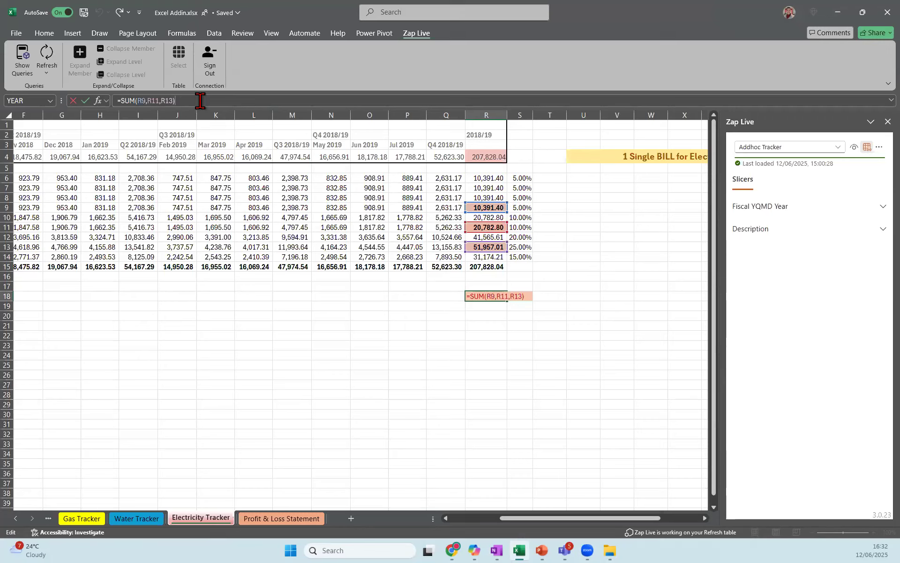
{"action": "type", "text": ","}
{"action": "key", "text": "Left"}
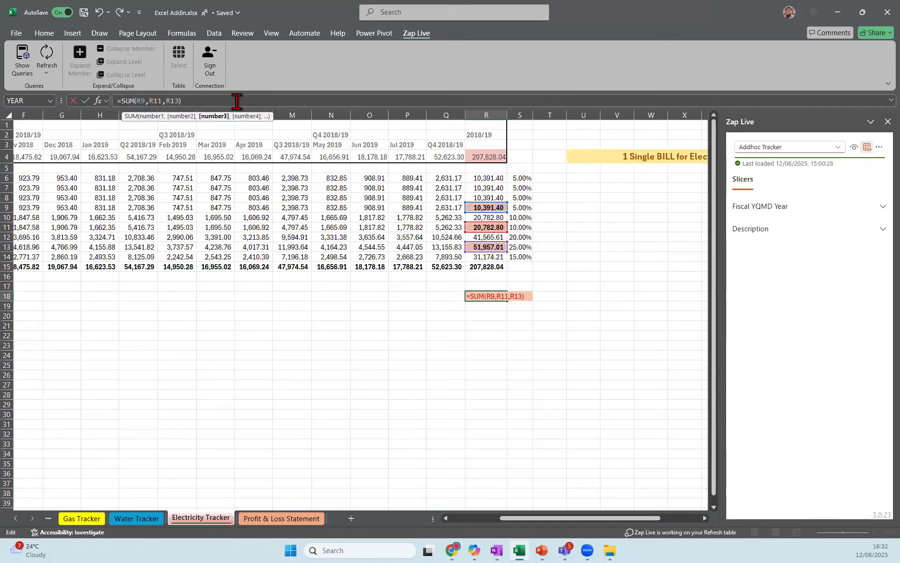
{"action": "type", "text": ","}
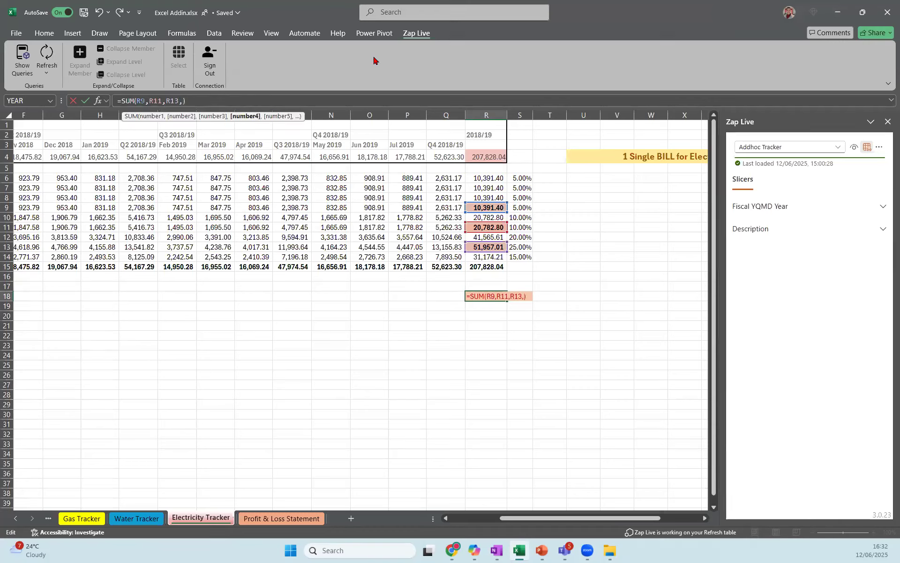
{"action": "left_click", "coordinate": [486, 255]}
{"action": "left_click", "coordinate": [220, 101]}
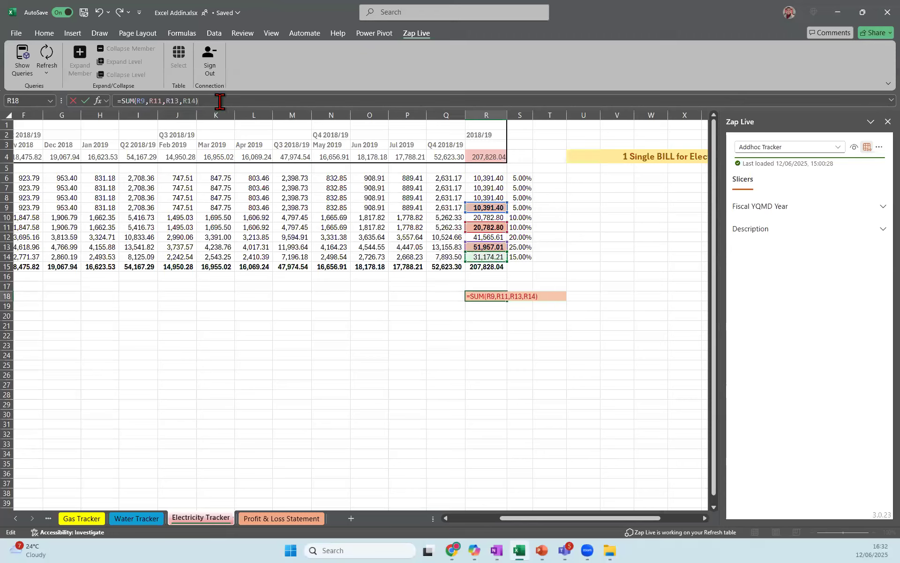
{"action": "key", "text": "Return"}
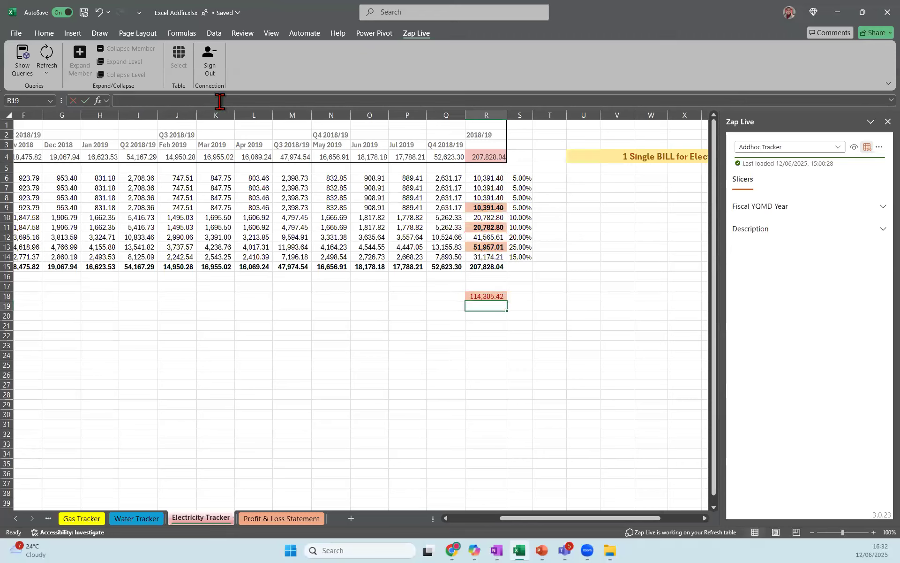
{"action": "left_click", "coordinate": [494, 296]}
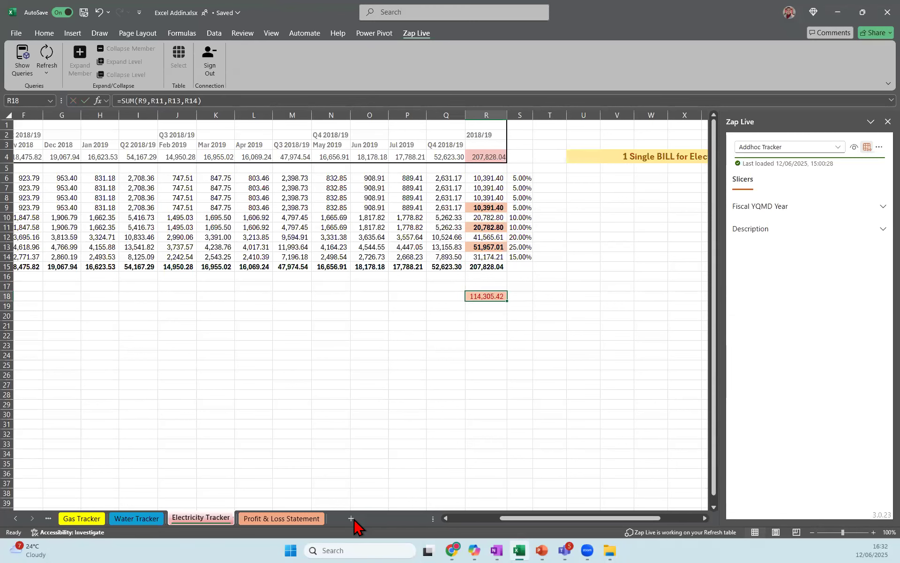
{"action": "scroll", "coordinate": [312, 514], "scroll_direction": "left", "scroll_amount": 3}
{"action": "scroll", "coordinate": [311, 520], "scroll_direction": "right", "scroll_amount": 2}
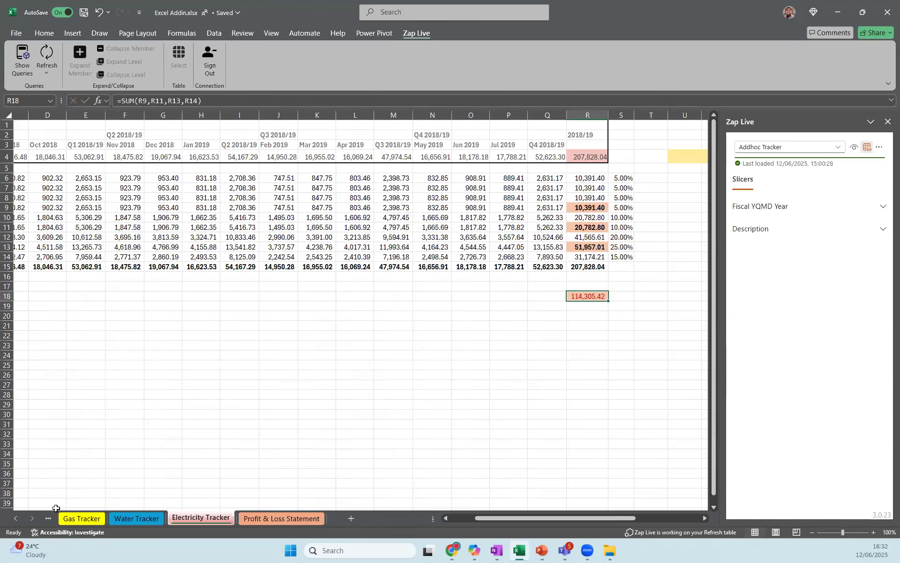
{"action": "left_click", "coordinate": [16, 518]}
{"action": "left_click", "coordinate": [15, 519]}
{"action": "left_click", "coordinate": [15, 519]}
{"action": "left_click", "coordinate": [32, 519]}
{"action": "left_click", "coordinate": [31, 519]}
{"action": "left_click", "coordinate": [32, 518]}
{"action": "left_click", "coordinate": [32, 519]}
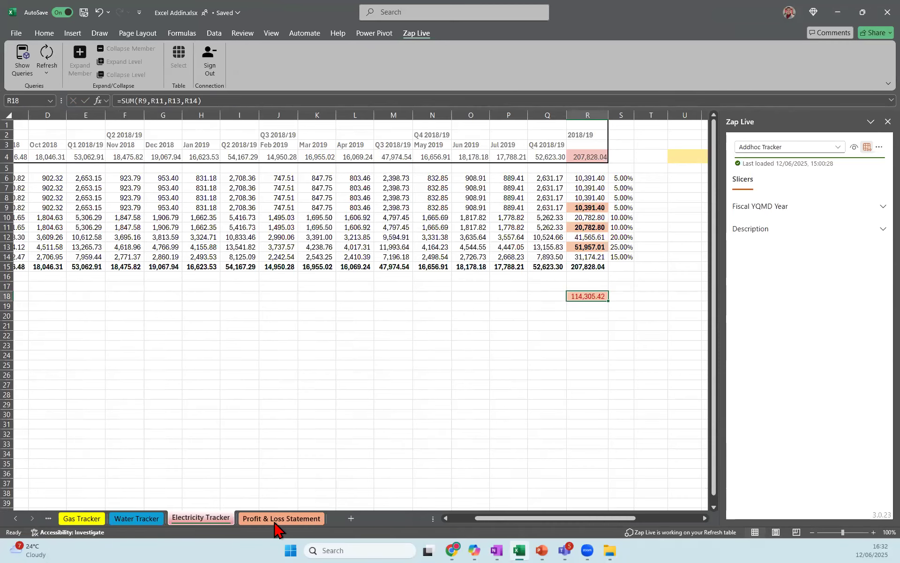
On the Profit & Loss Statement sheet, replace the Electricity Tracker actuals formula in D18 with a reference to cell R18 of the Electricity Tracker sheet.
{"action": "left_click", "coordinate": [280, 520]}
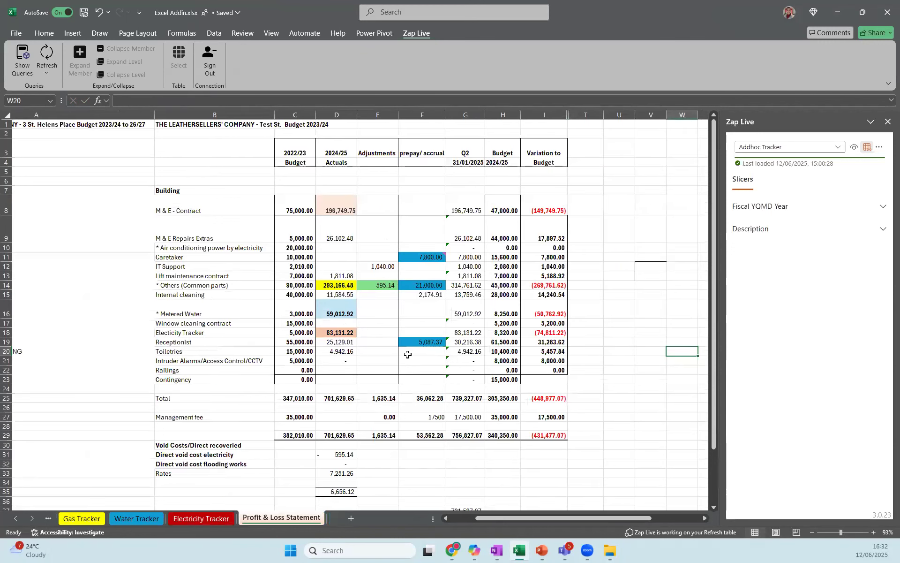
{"action": "double_click", "coordinate": [339, 333]}
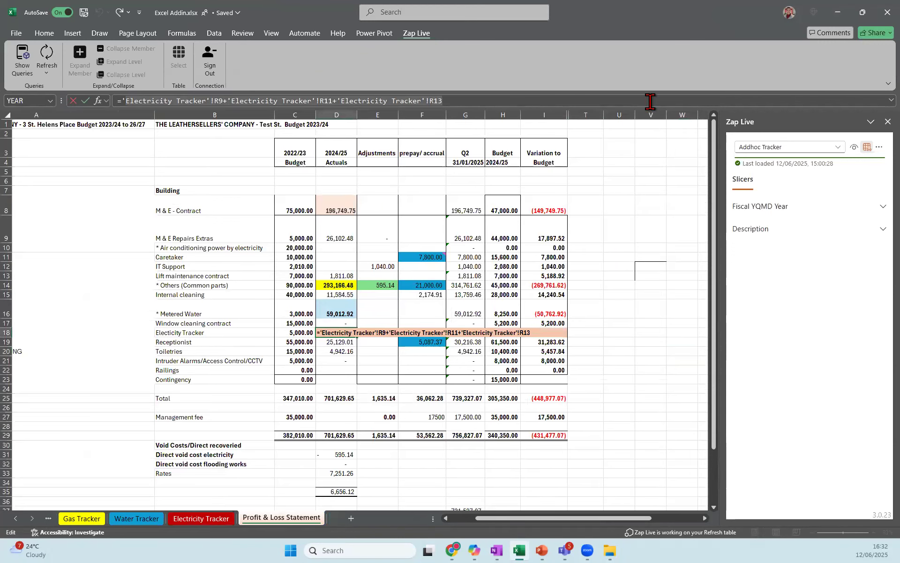
{"action": "key", "text": "BackSpace"}
{"action": "key", "text": "BackSpace"}
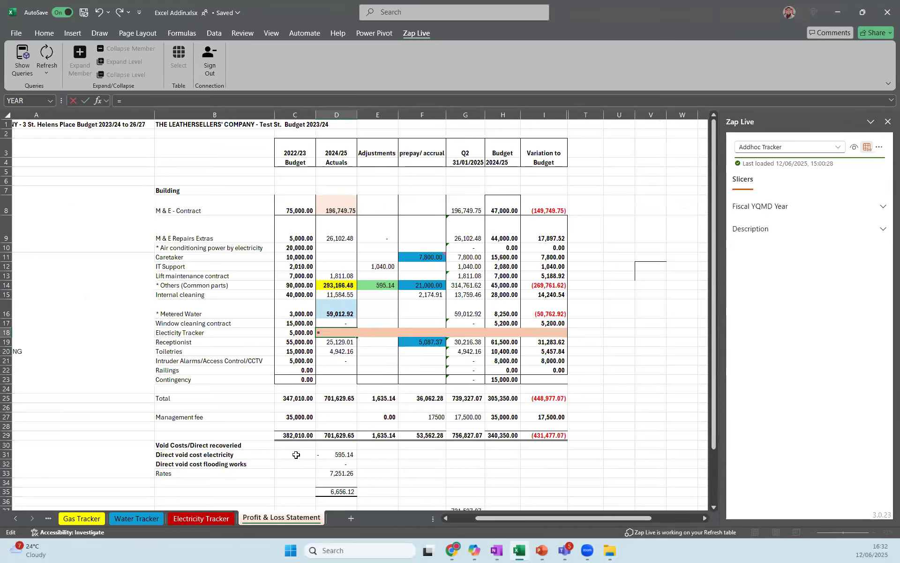
{"action": "left_click", "coordinate": [201, 518]}
{"action": "left_click", "coordinate": [619, 297]}
{"action": "key", "text": "Return"}
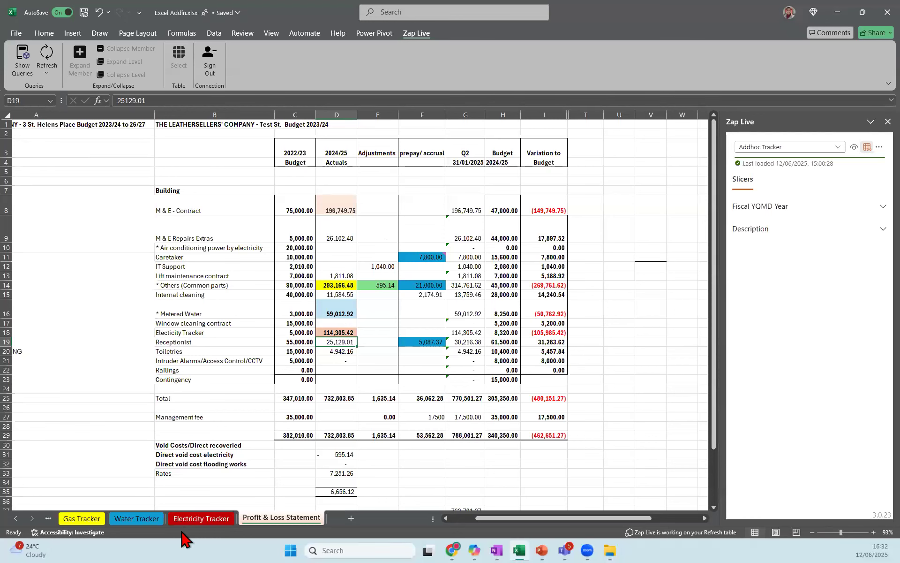
Check the Q2 2018/19 Amount formula on the Electricity Tracker sheet, and open the Trial Balance sheet of On-hand Inventory (4).xlsx.
{"action": "left_click", "coordinate": [197, 518]}
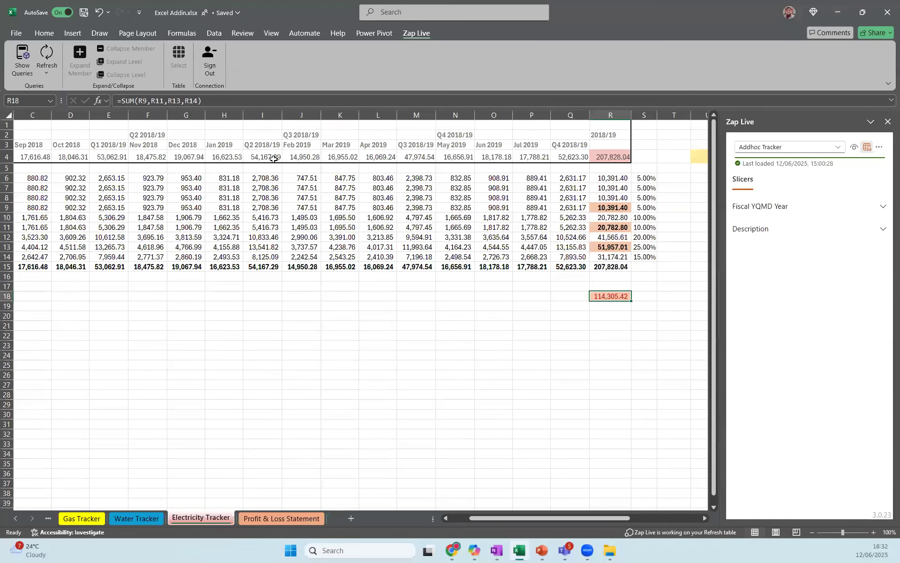
{"action": "left_click", "coordinate": [260, 157]}
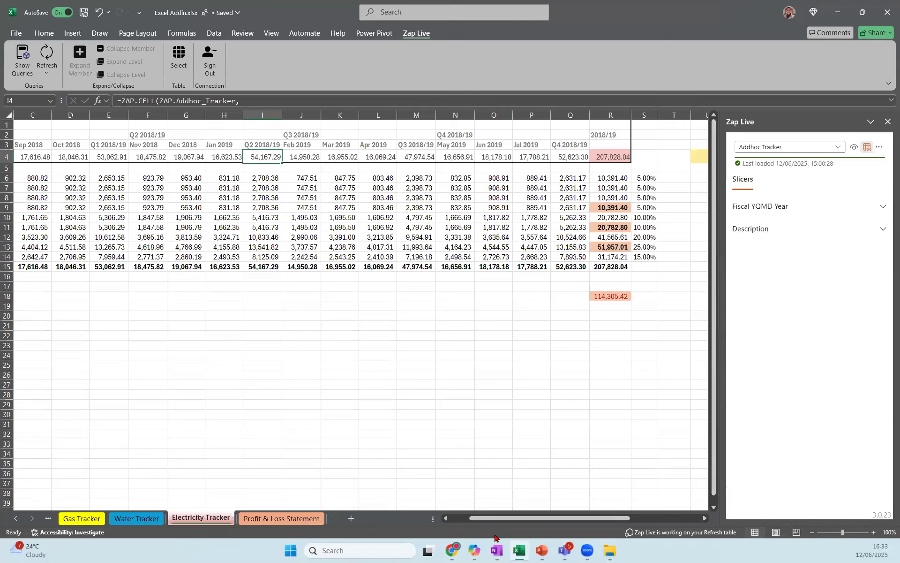
{"action": "left_click", "coordinate": [521, 548]}
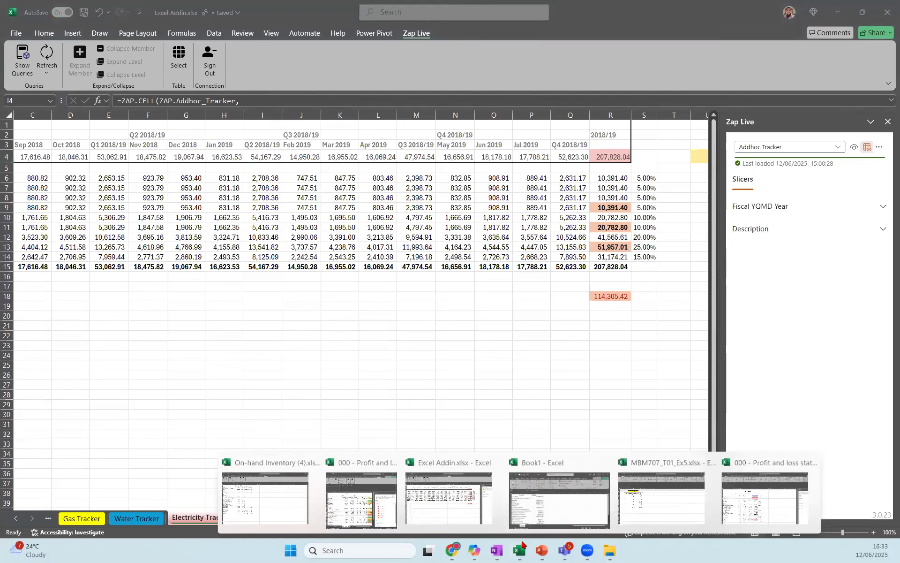
{"action": "left_click", "coordinate": [299, 503]}
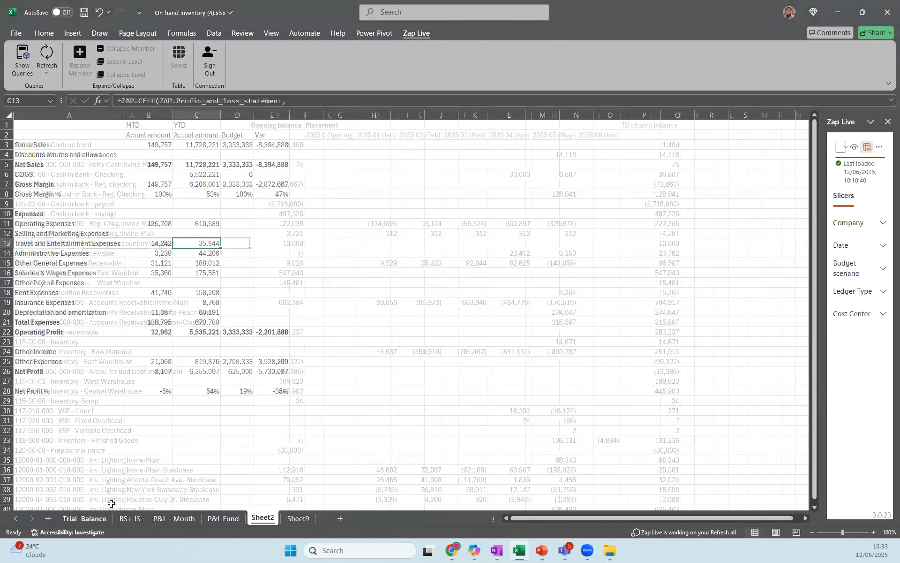
{"action": "left_click", "coordinate": [89, 518]}
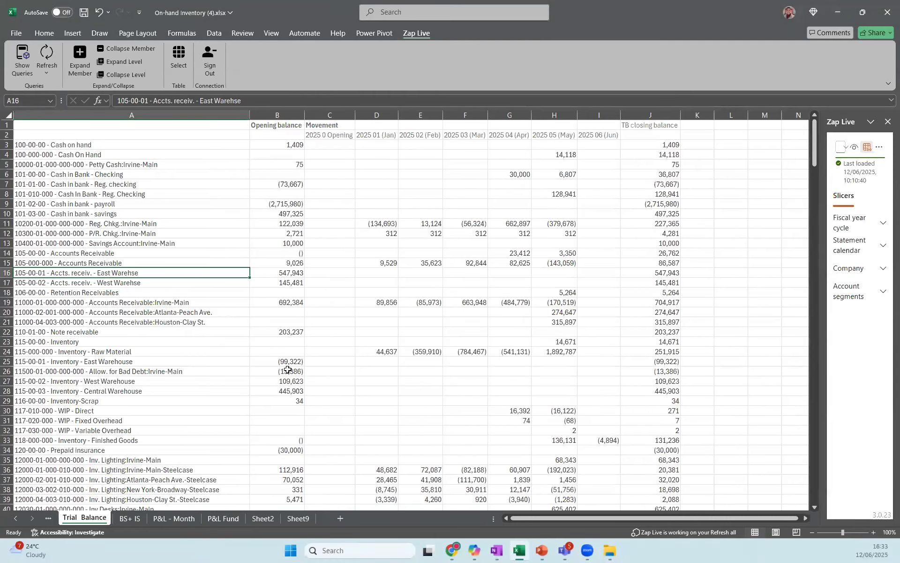
Find and open 01.- Financial Report Pack.pdf, and review its overview charts, financial statements and executive summary before returning to the workbook.
{"action": "left_click", "coordinate": [376, 547]}
{"action": "type", "text": "report"}
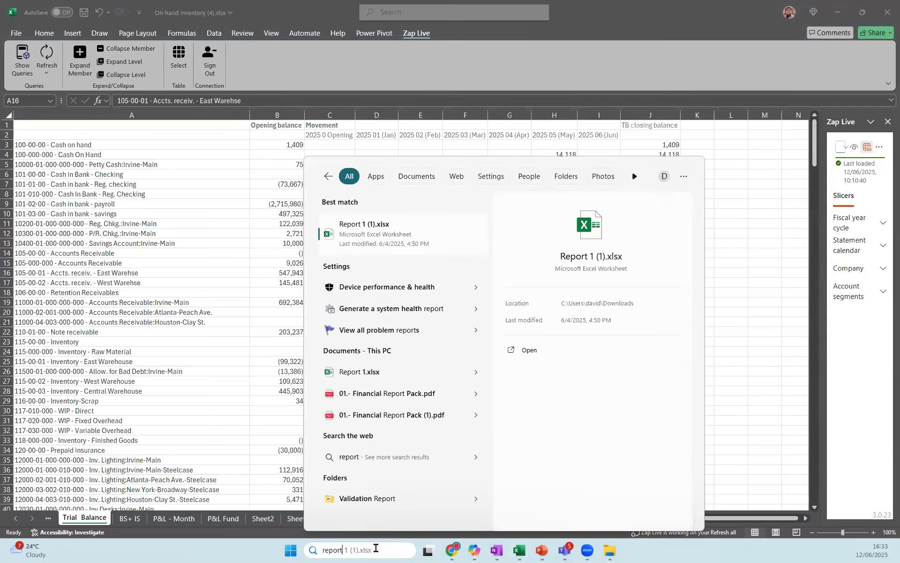
{"action": "left_click", "coordinate": [428, 402]}
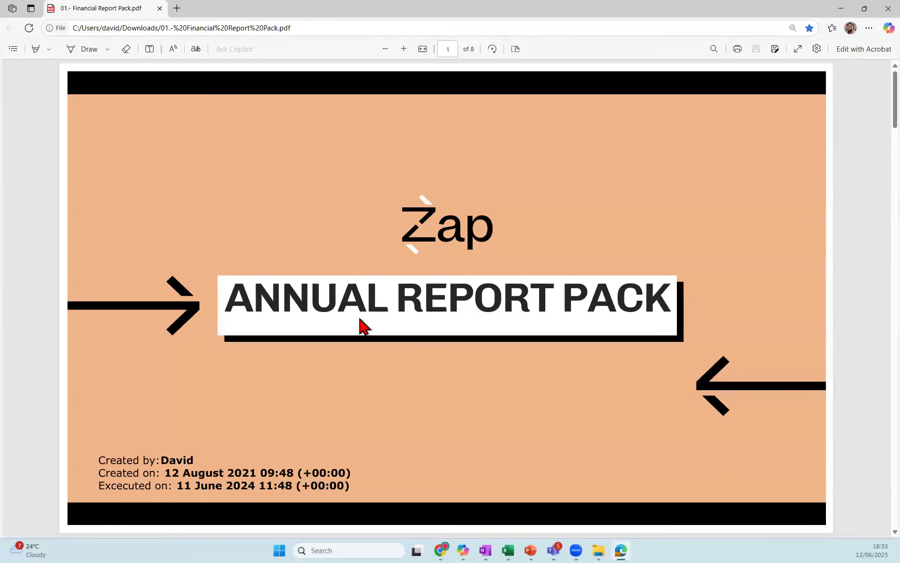
{"action": "scroll", "coordinate": [362, 325], "scroll_direction": "down", "scroll_amount": 10}
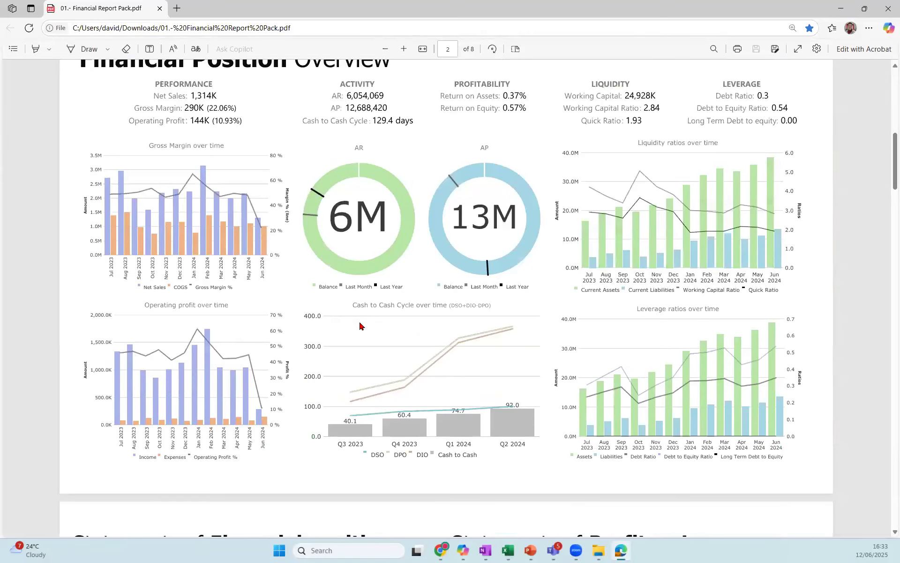
{"action": "scroll", "coordinate": [392, 317], "scroll_direction": "down", "scroll_amount": 15}
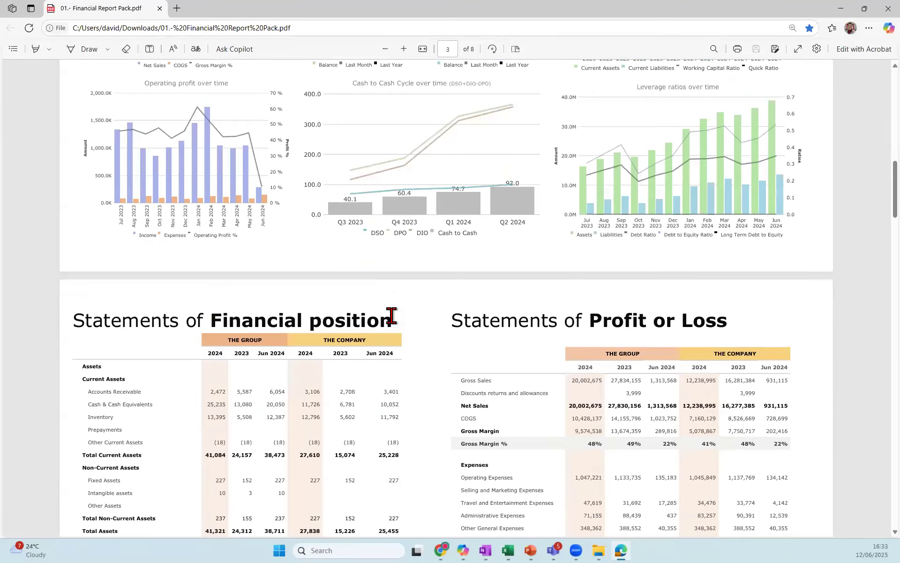
{"action": "scroll", "coordinate": [392, 315], "scroll_direction": "down", "scroll_amount": 3}
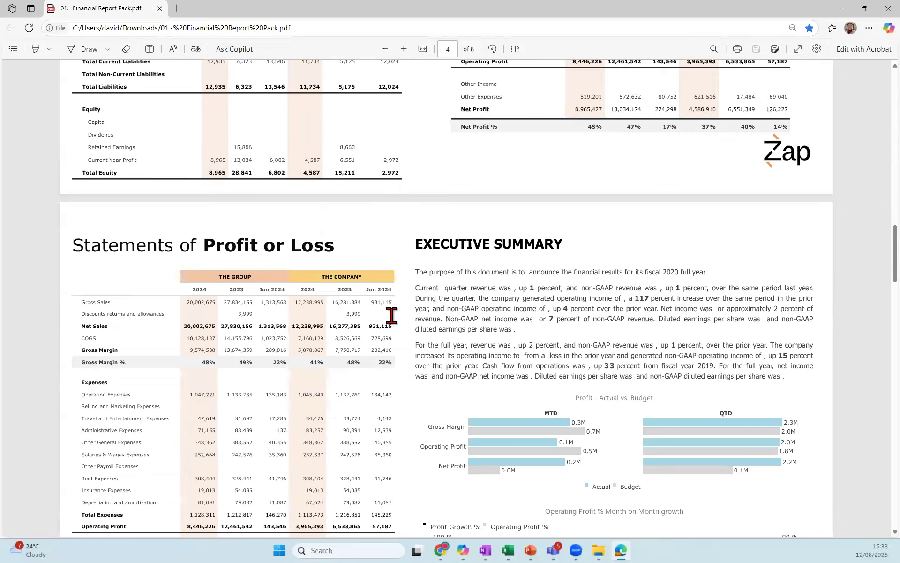
{"action": "left_click", "coordinate": [841, 10]}
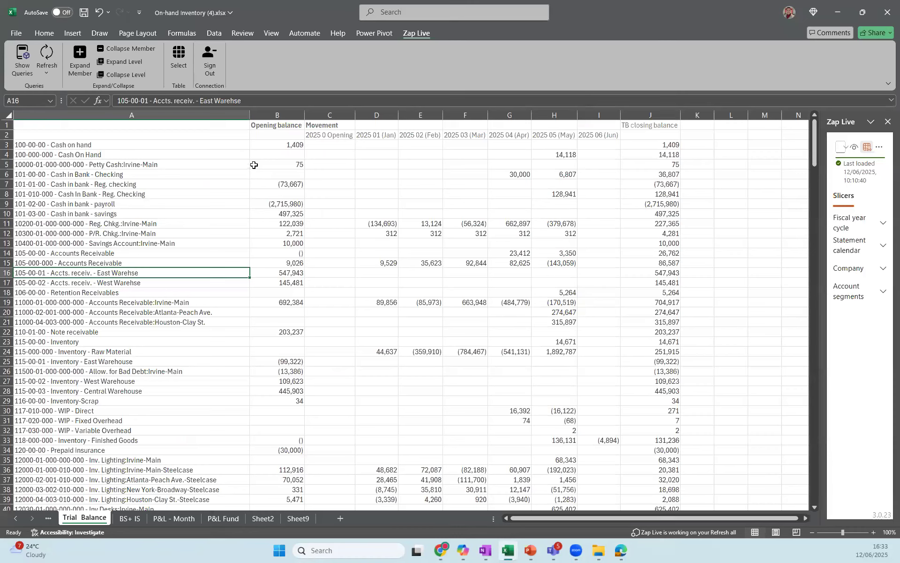
Inspect an opening balance formula on the Trial Balance sheet, and view the BS+ IS and P&L - Month sheets.
{"action": "left_click", "coordinate": [300, 175]}
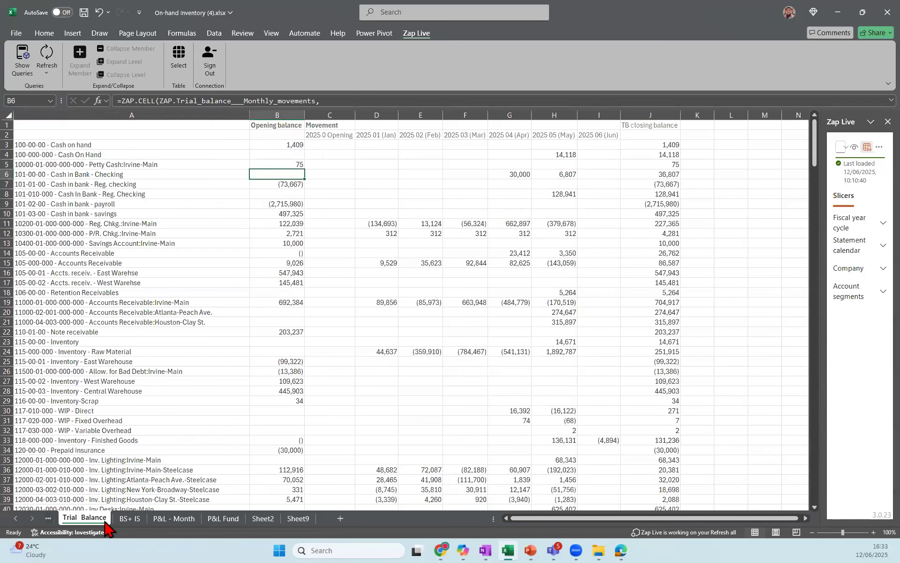
{"action": "left_click", "coordinate": [134, 518]}
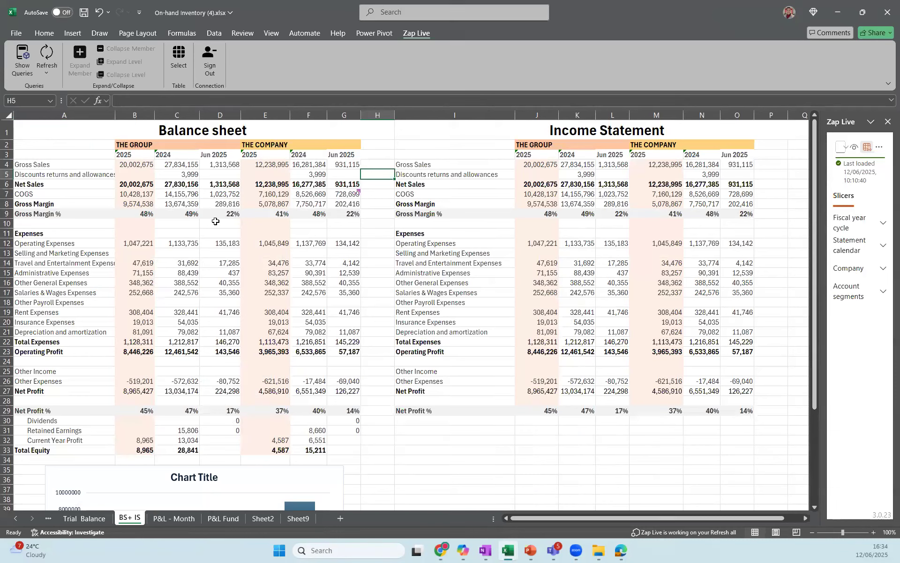
{"action": "left_click", "coordinate": [581, 223]}
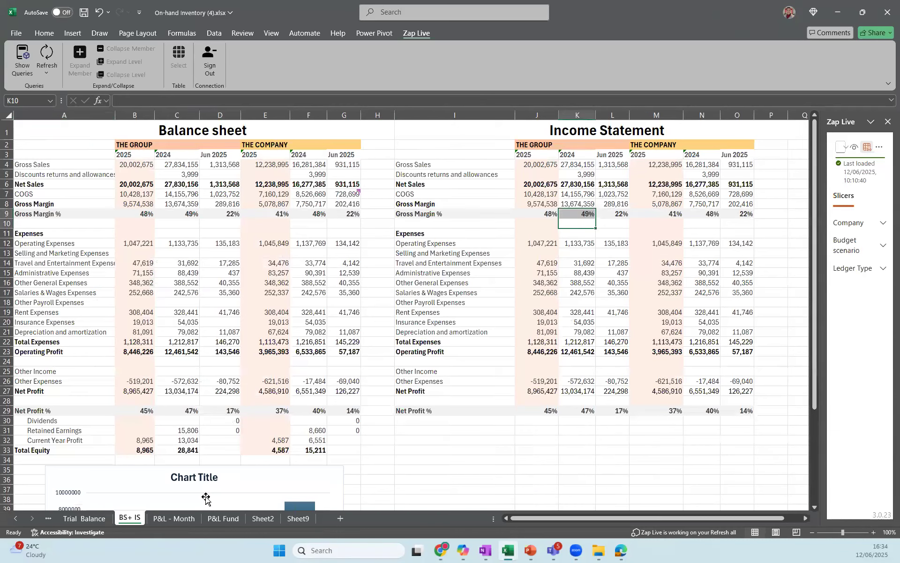
{"action": "left_click", "coordinate": [183, 520]}
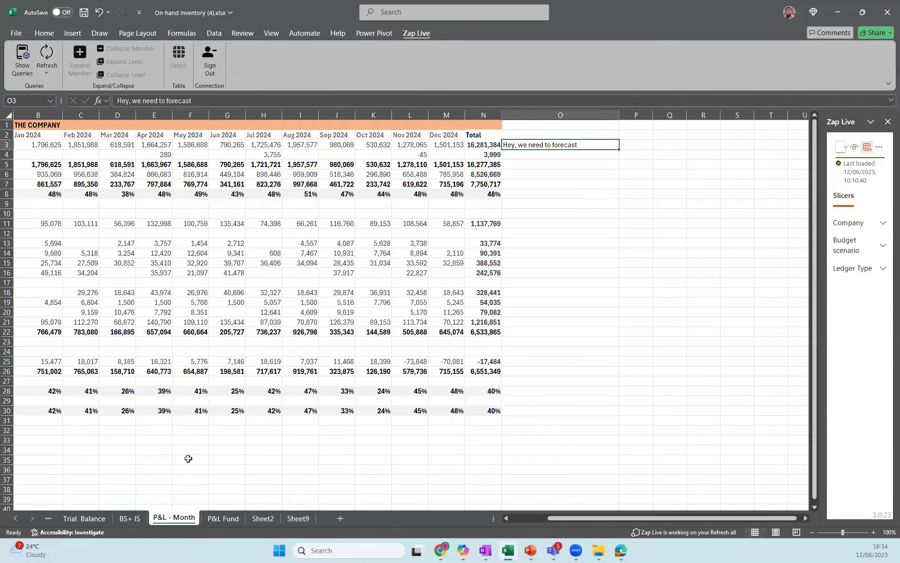
Back on the BS+ IS sheet, inspect the company's Jun 2025 Operating Expenses formula and view the comment on cell G7.
{"action": "key", "text": "ctrl+Page_Up"}
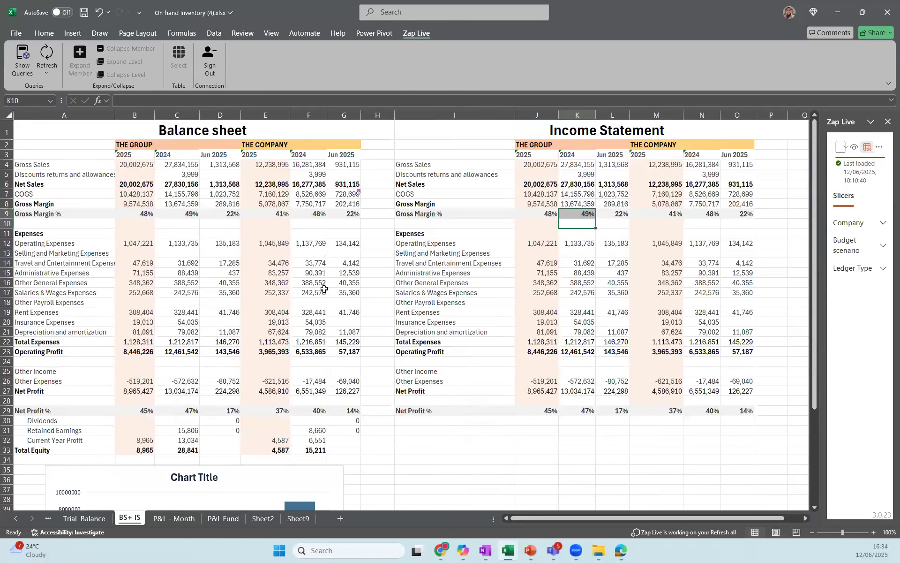
{"action": "left_click", "coordinate": [41, 244]}
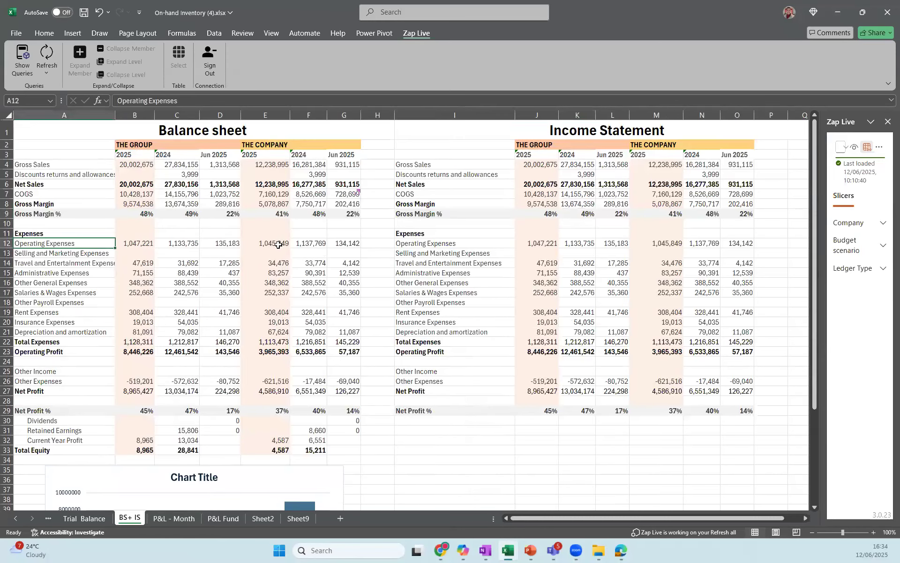
{"action": "left_click", "coordinate": [347, 244]}
{"action": "mouse_move", "coordinate": [356, 193]}
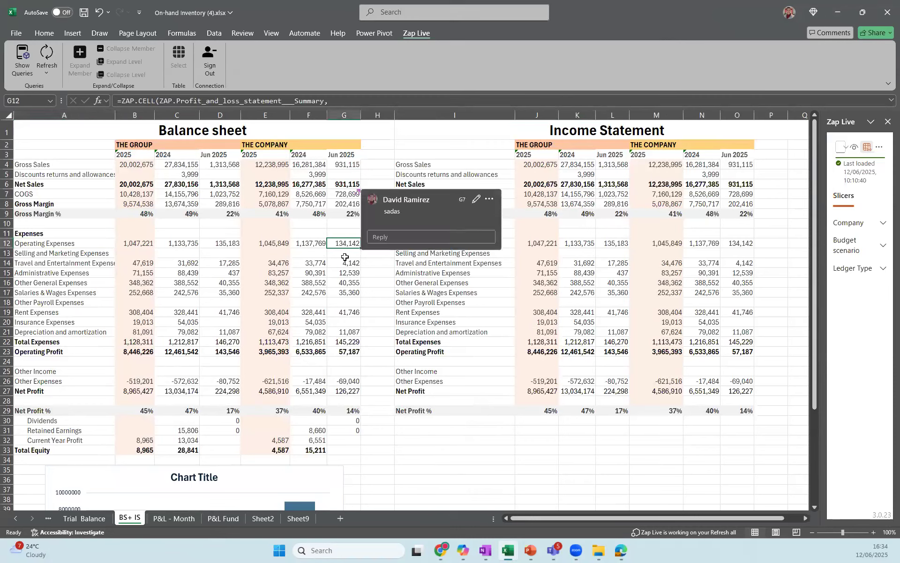
Post the comment "Please Review this figgure" on the company's Jun 2025 Operating Expenses value in cell G12.
{"action": "left_click", "coordinate": [395, 236]}
{"action": "left_click", "coordinate": [350, 244]}
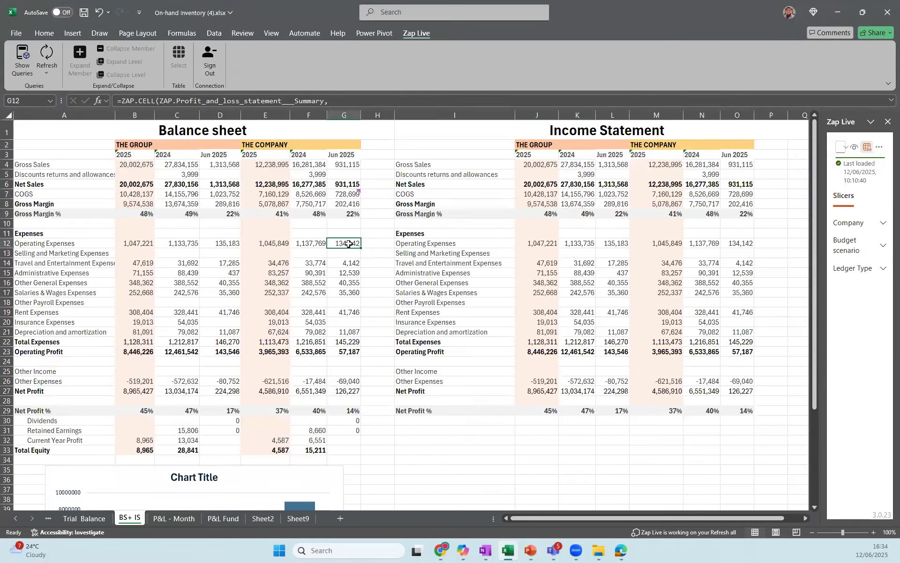
{"action": "right_click", "coordinate": [352, 244]}
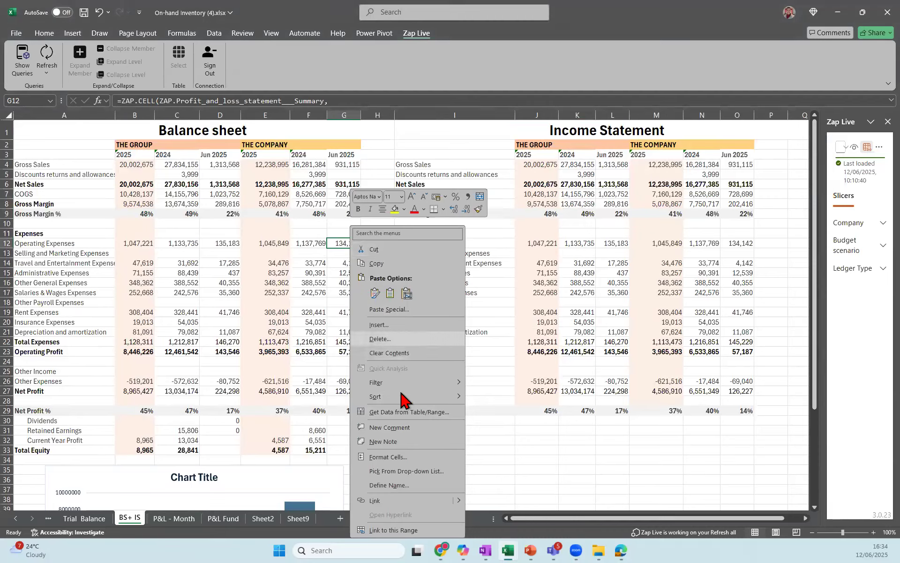
{"action": "left_click", "coordinate": [383, 428]}
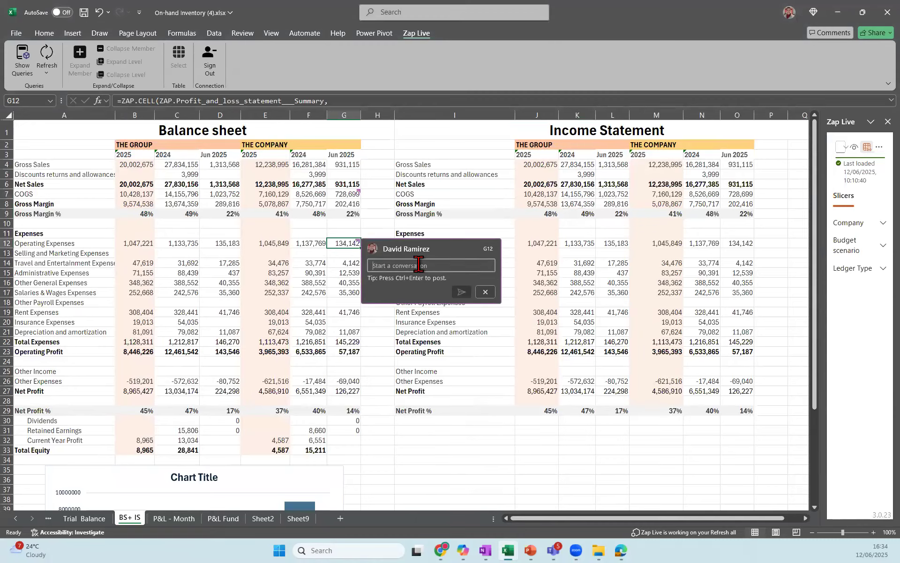
{"action": "type", "text": "Please R"}
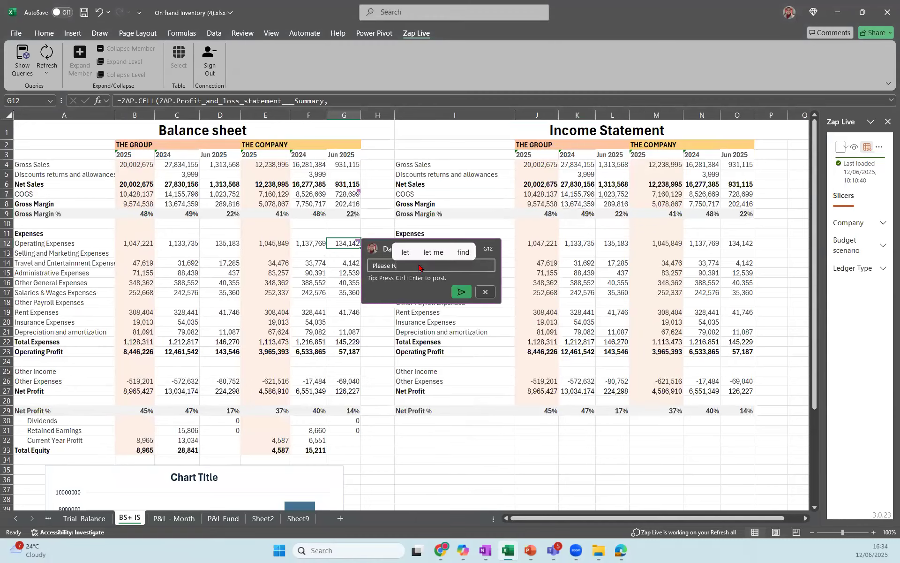
{"action": "type", "text": "eview th"}
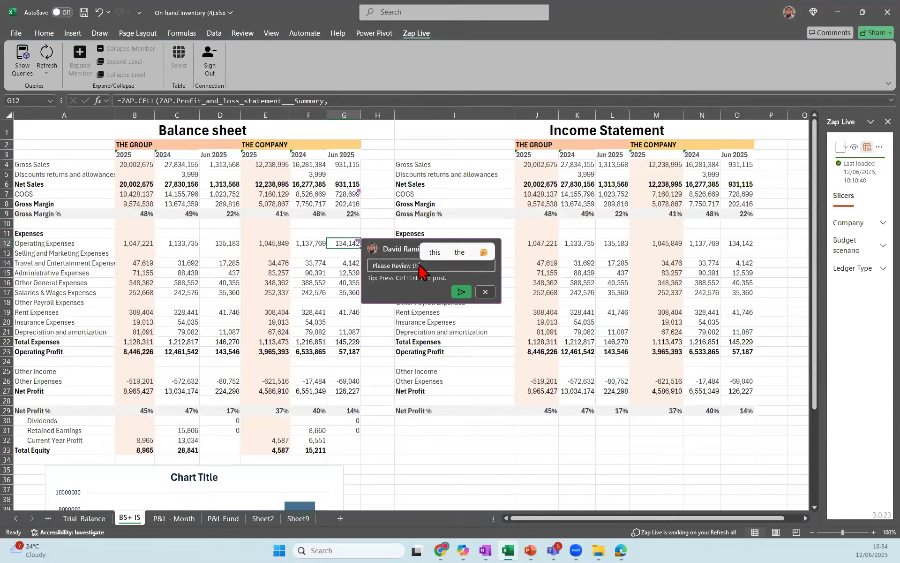
{"action": "type", "text": "is fi"}
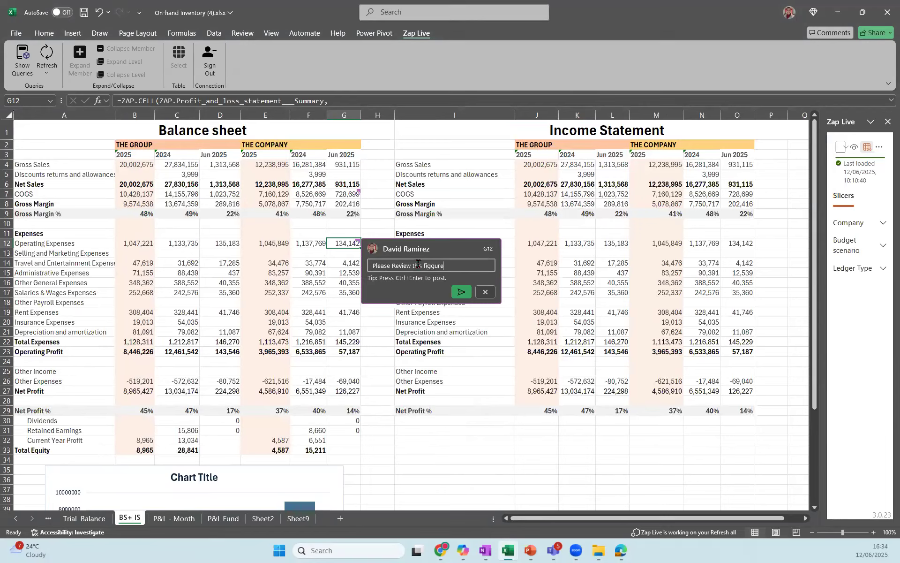
{"action": "type", "text": "ggure"}
{"action": "key", "text": "Return"}
{"action": "left_click", "coordinate": [453, 304]}
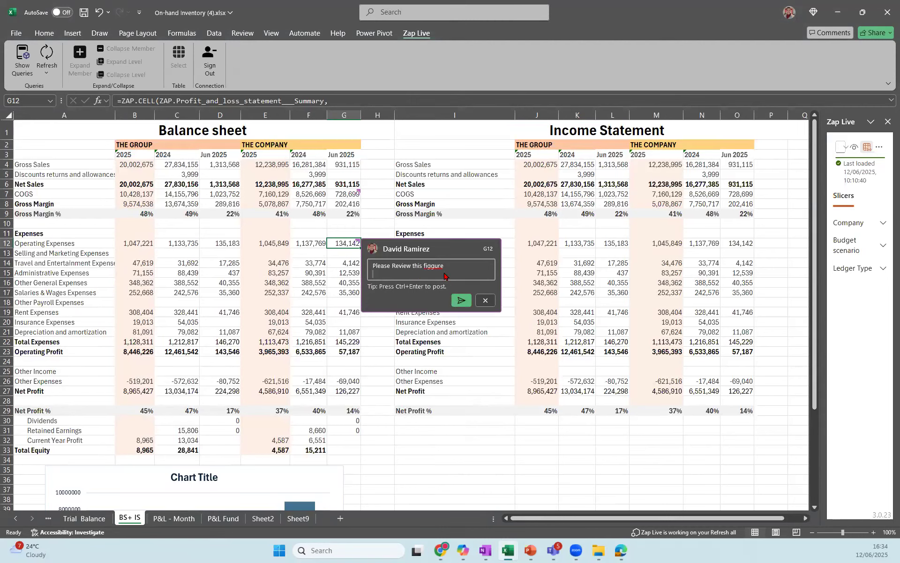
{"action": "left_click", "coordinate": [577, 263]}
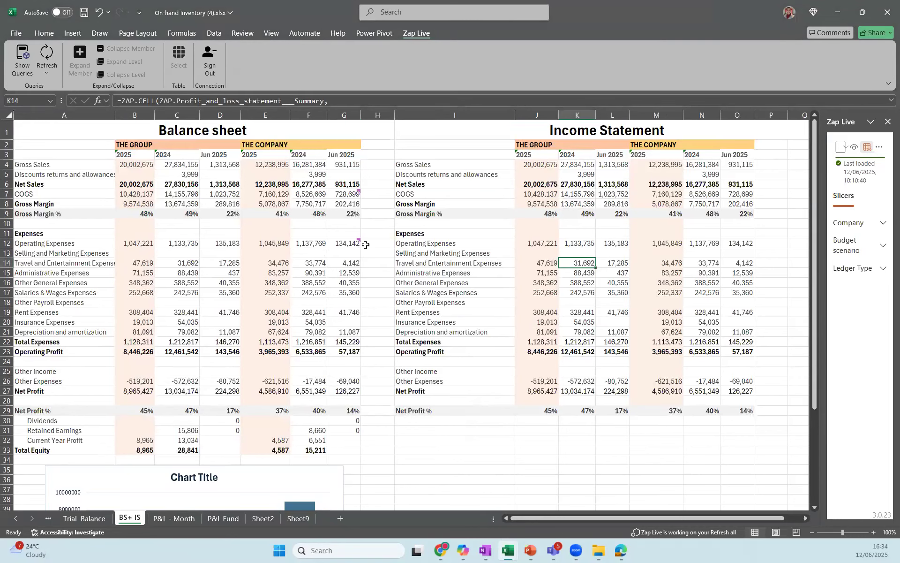
Refresh all Zap Live queries in the workbook and reselect the commented Operating Expenses cell G12.
{"action": "left_click", "coordinate": [47, 70]}
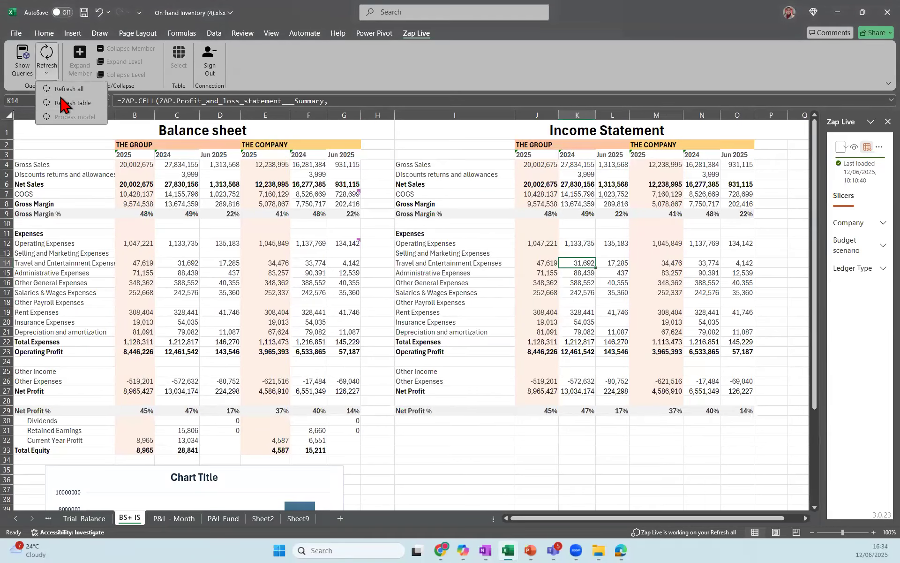
{"action": "left_click", "coordinate": [69, 88]}
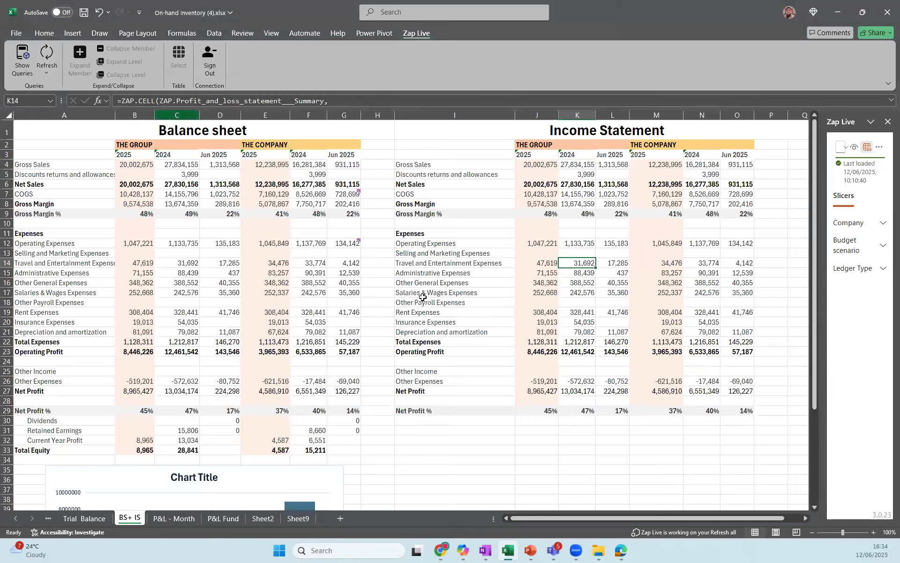
{"action": "left_click", "coordinate": [357, 242]}
{"action": "mouse_move", "coordinate": [357, 242]}
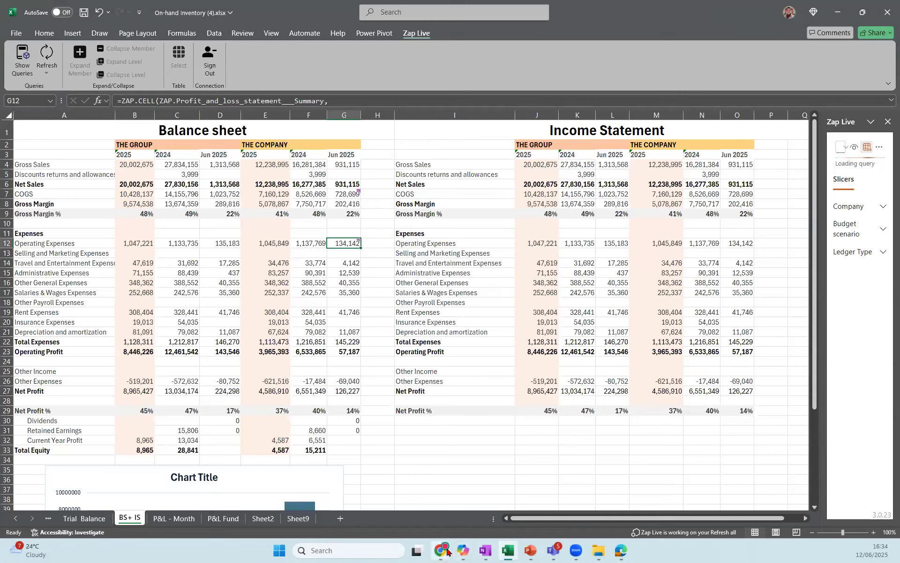
{"action": "mouse_move", "coordinate": [442, 547]}
On the P&L - Month sheet, inspect the note "Hey, we need to forecast" in cell O3 and widen column O.
{"action": "left_click", "coordinate": [174, 517]}
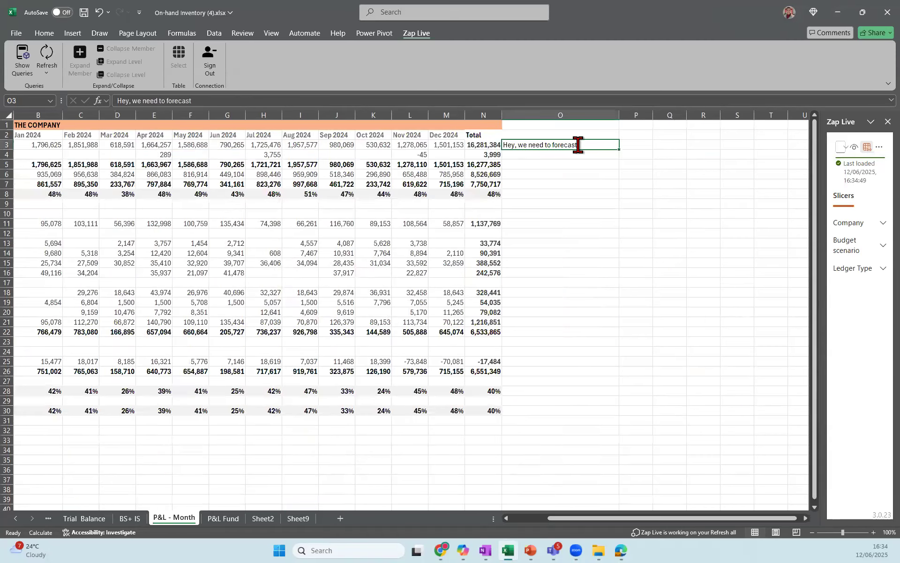
{"action": "double_click", "coordinate": [578, 145]}
{"action": "left_click_drag", "start_coordinate": [580, 145], "coordinate": [504, 144]}
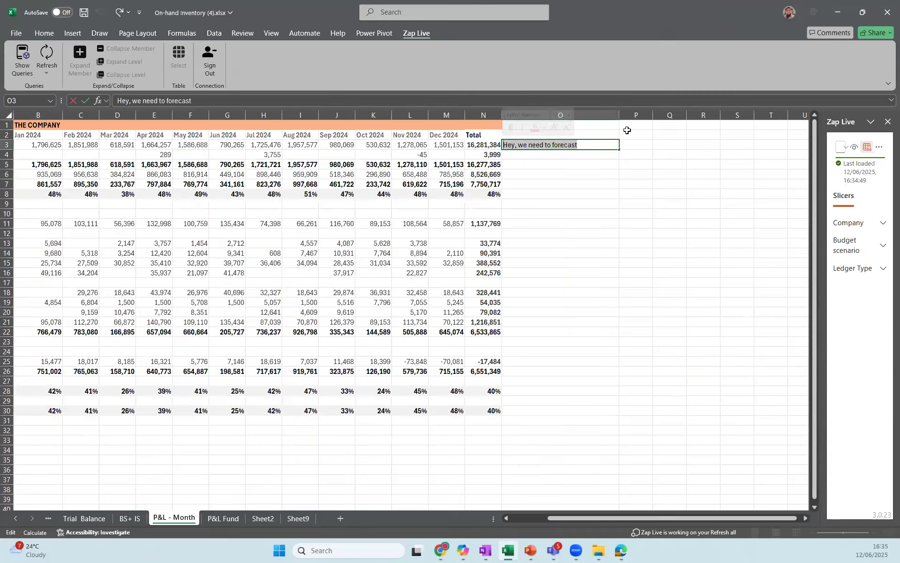
{"action": "left_click", "coordinate": [621, 115]}
{"action": "left_click_drag", "start_coordinate": [620, 115], "coordinate": [682, 115]}
{"action": "left_click", "coordinate": [614, 142]}
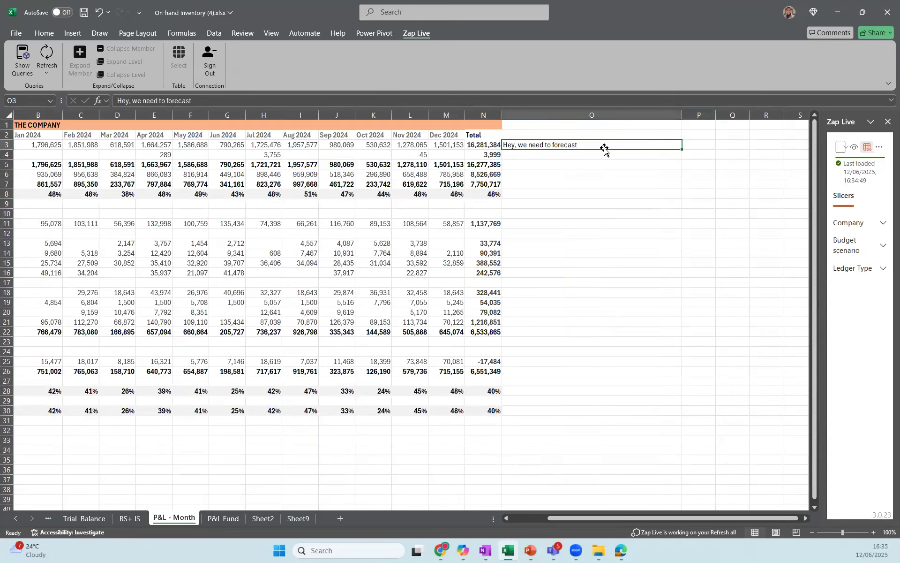
{"action": "double_click", "coordinate": [586, 146]}
{"action": "left_click", "coordinate": [587, 201]}
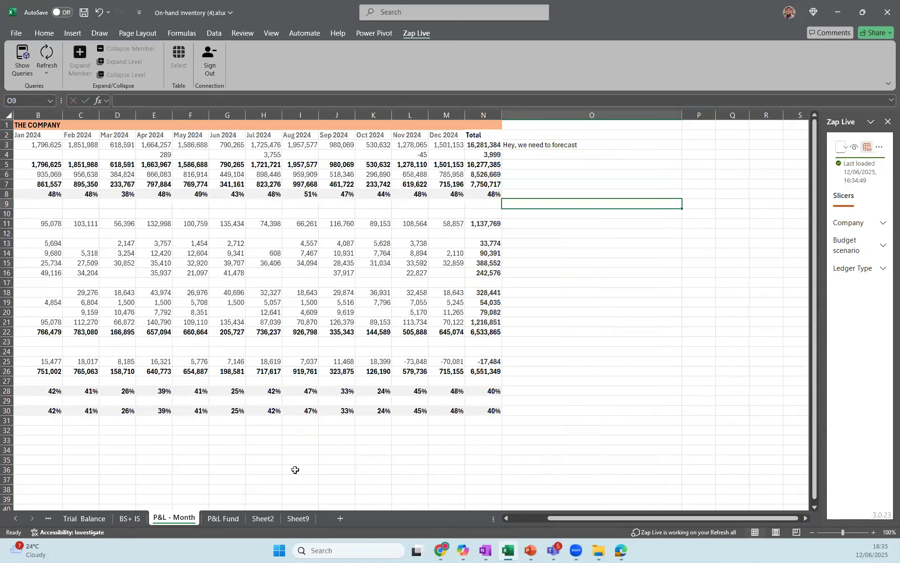
View the P&L Fund sheet, add a blank sheet after it, and move Sheet9 in front of it.
{"action": "left_click", "coordinate": [224, 518]}
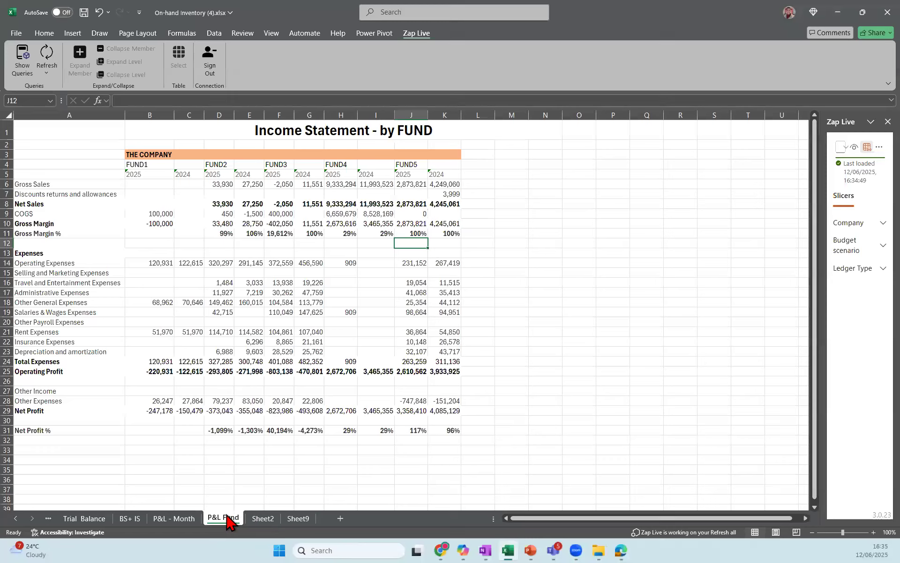
{"action": "left_click", "coordinate": [345, 519]}
{"action": "left_click", "coordinate": [341, 519]}
{"action": "left_click_drag", "start_coordinate": [236, 513], "coordinate": [237, 514]}
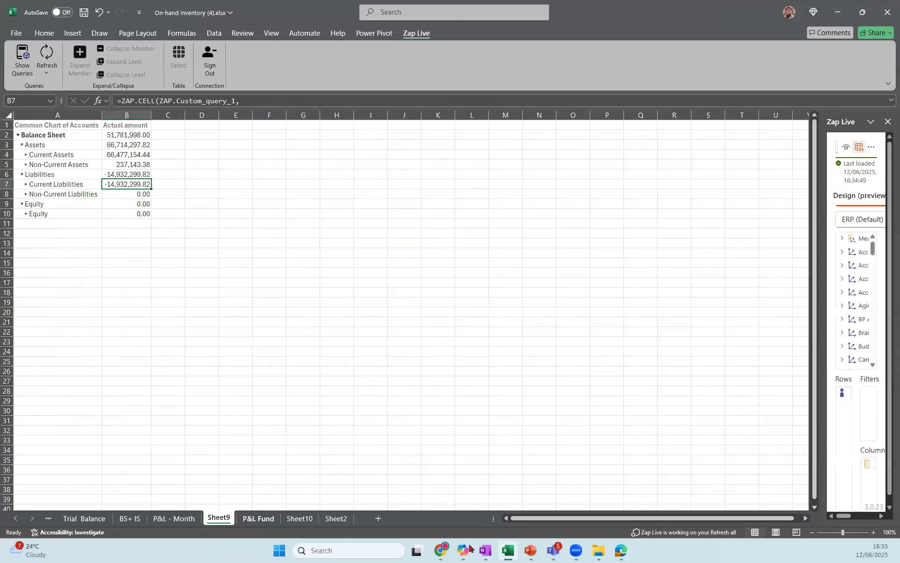
Switch to Zap Data Hub in Chrome, show the Profit & Loss summary report's Zap Live in Excel option, and return to Excel.
{"action": "left_click", "coordinate": [441, 550]}
{"action": "left_click", "coordinate": [458, 507]}
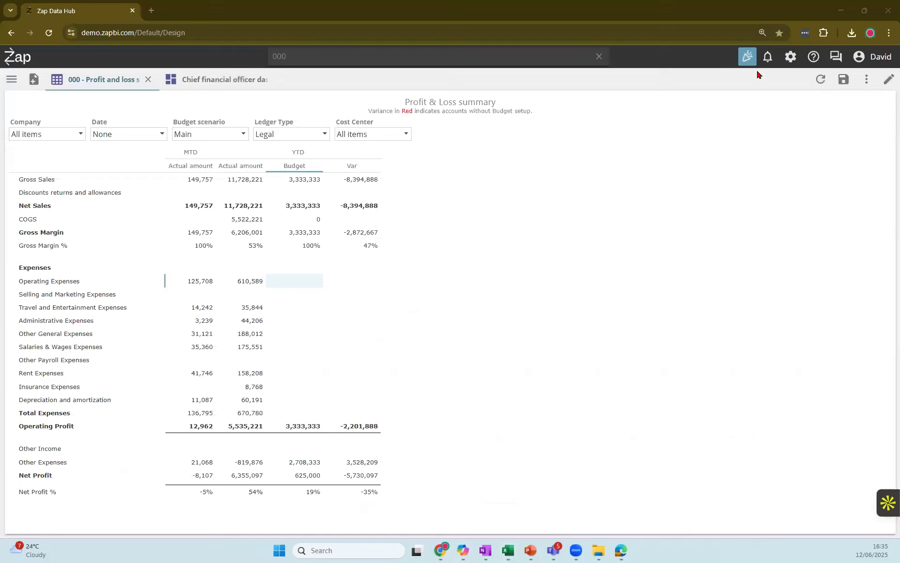
{"action": "left_click", "coordinate": [867, 80]}
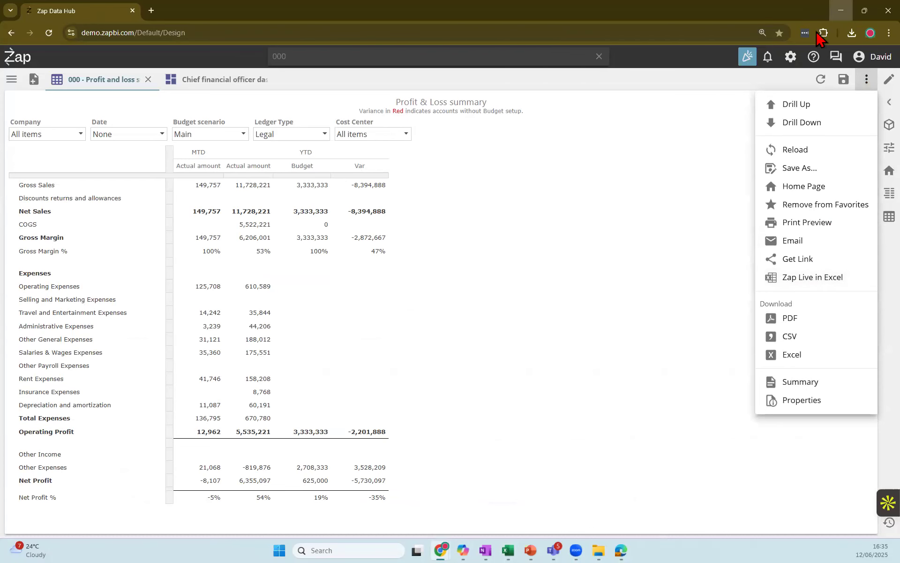
{"action": "left_click", "coordinate": [840, 11]}
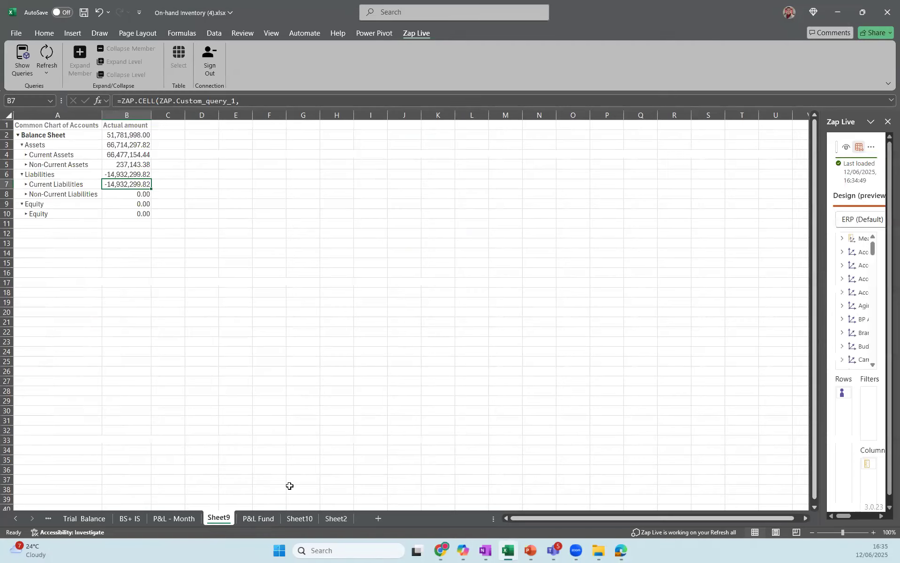
Add a blank sheet after Sheet9, widen the Zap Live pane, and close and reopen the pane.
{"action": "left_click", "coordinate": [378, 518]}
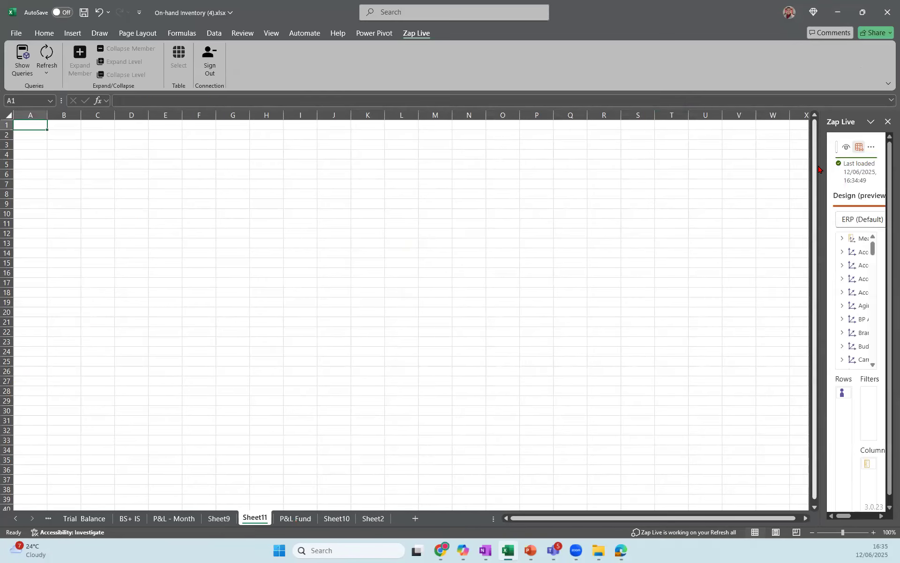
{"action": "left_click_drag", "start_coordinate": [813, 169], "coordinate": [582, 177]}
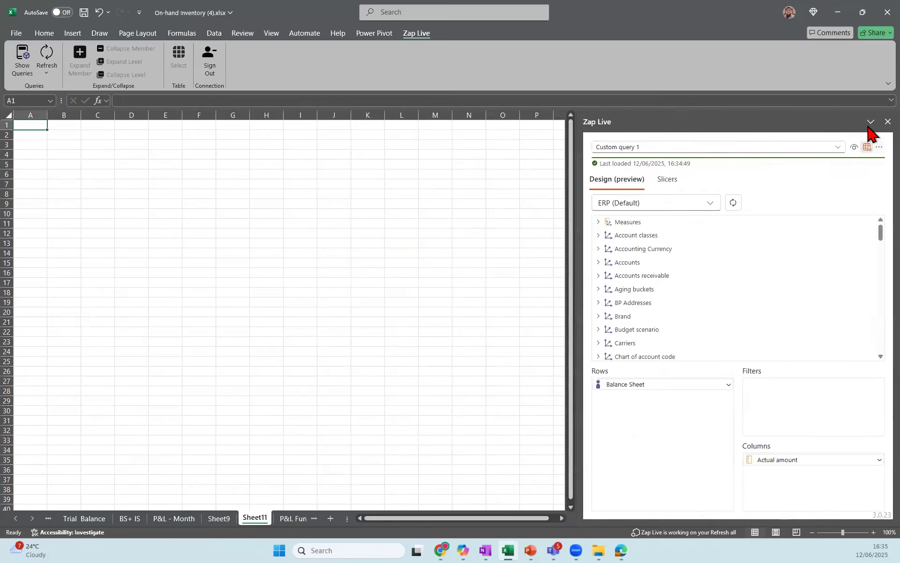
{"action": "left_click", "coordinate": [886, 118]}
{"action": "left_click", "coordinate": [27, 65]}
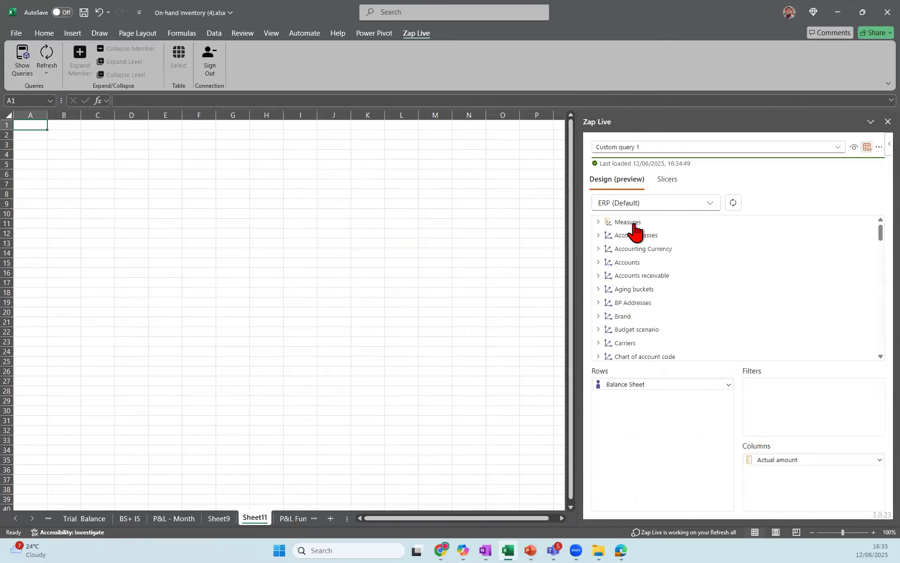
View the P&L Fund sheet, and switch to the 000 - Profit and loss statement - Webinar (1).xlsx workbook.
{"action": "left_click", "coordinate": [294, 521]}
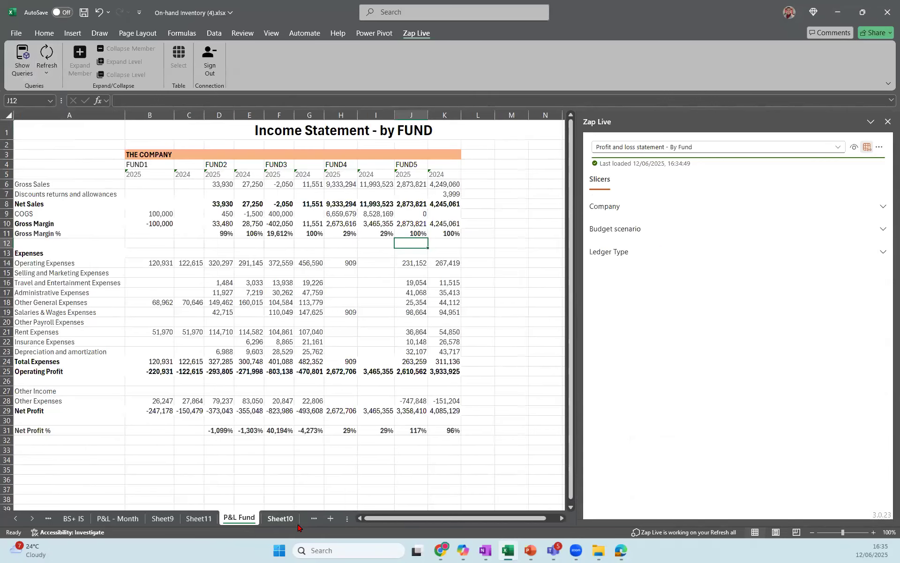
{"action": "left_click", "coordinate": [508, 550]}
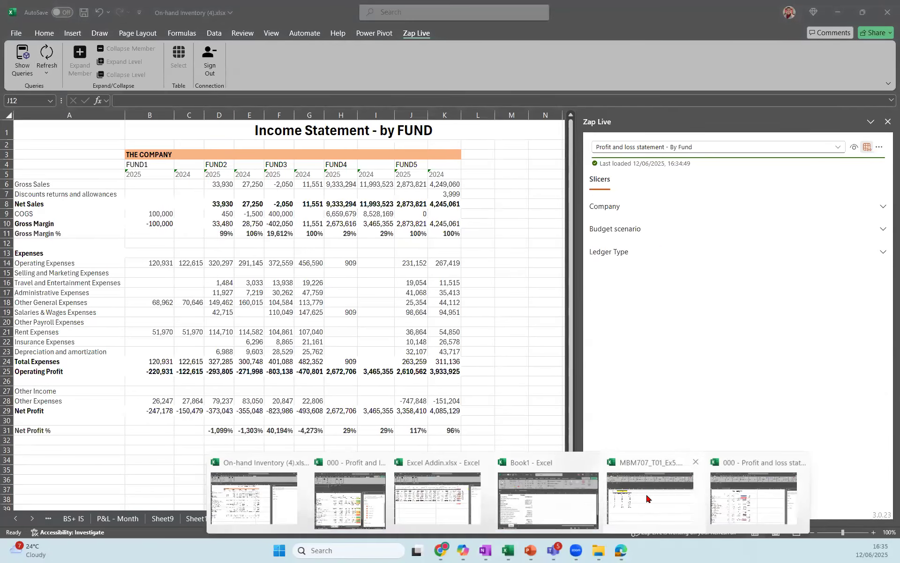
{"action": "left_click", "coordinate": [567, 512]}
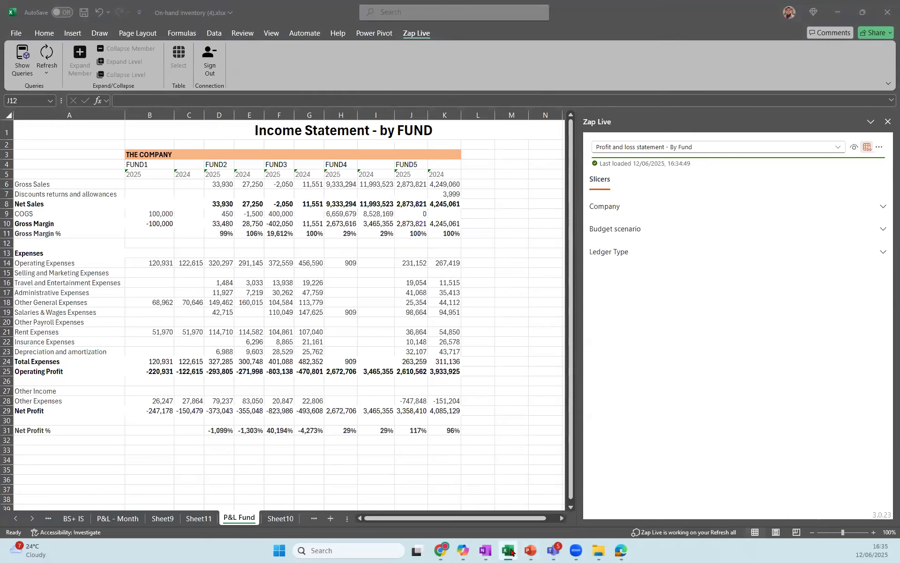
{"action": "mouse_move", "coordinate": [511, 552]}
{"action": "left_click", "coordinate": [736, 490]}
{"action": "left_click", "coordinate": [437, 307]}
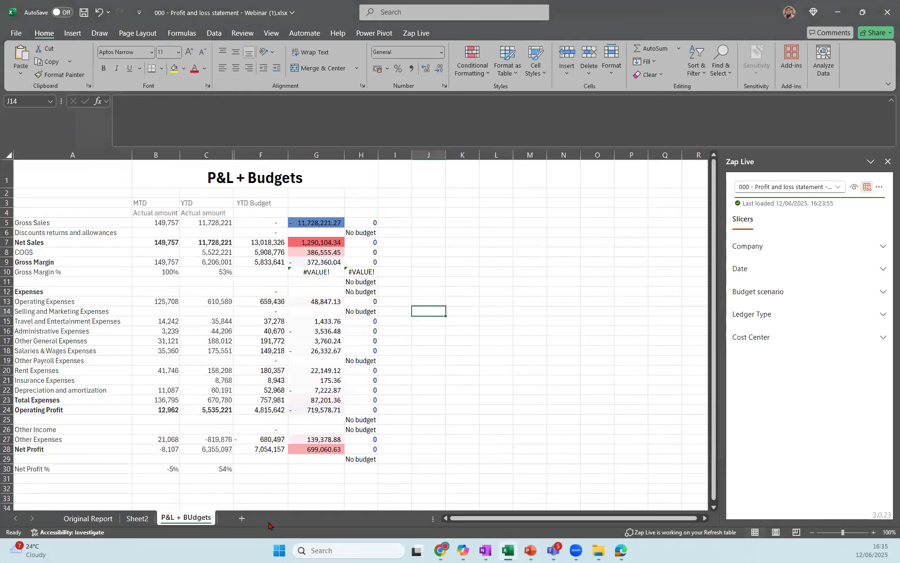
Add a blank sheet to the profit and loss workbook, and close and reopen the Zap Live queries pane.
{"action": "left_click", "coordinate": [137, 518]}
{"action": "left_click", "coordinate": [242, 518]}
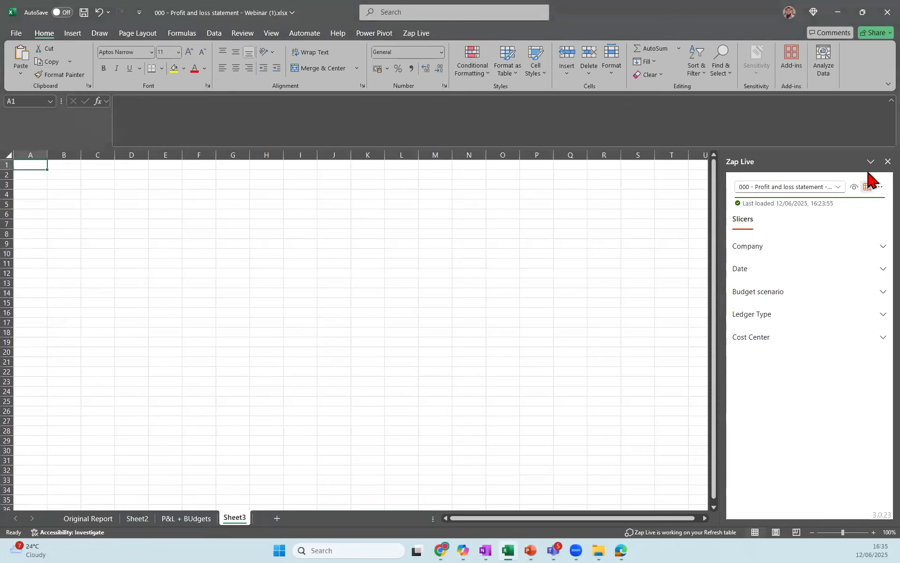
{"action": "left_click", "coordinate": [889, 161]}
{"action": "left_click", "coordinate": [882, 164]}
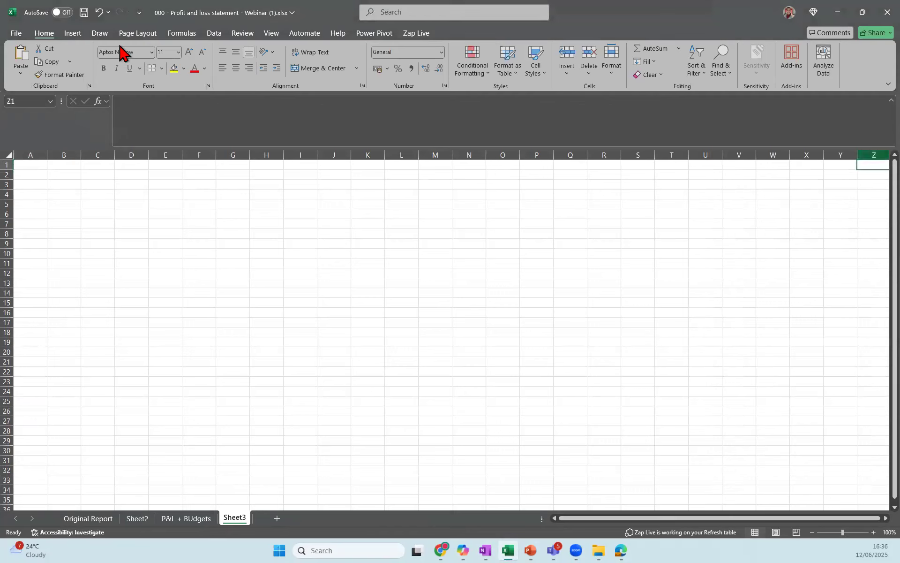
{"action": "left_click", "coordinate": [418, 33]}
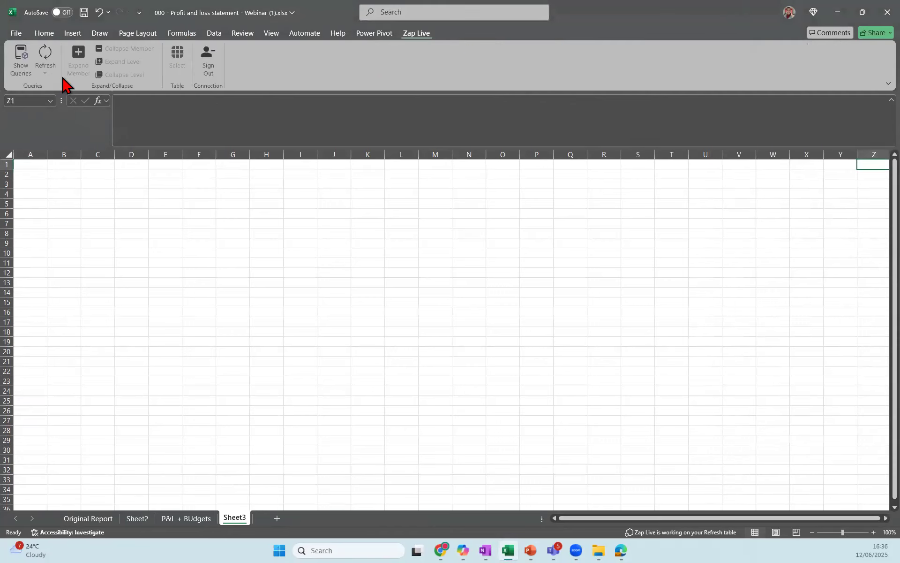
{"action": "left_click", "coordinate": [22, 70]}
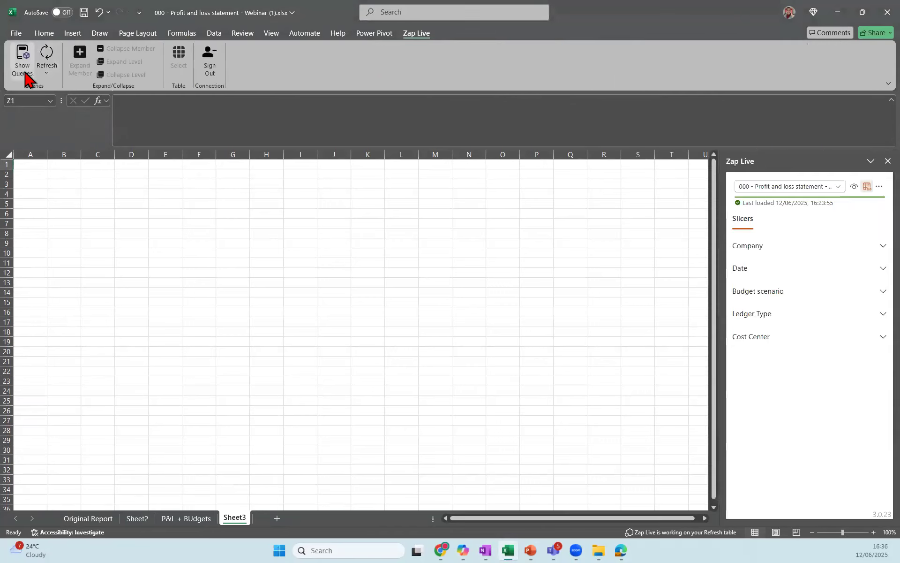
Start adding a new query in the profit and loss workbook and widen the Zap Live pane.
{"action": "left_click", "coordinate": [838, 189]}
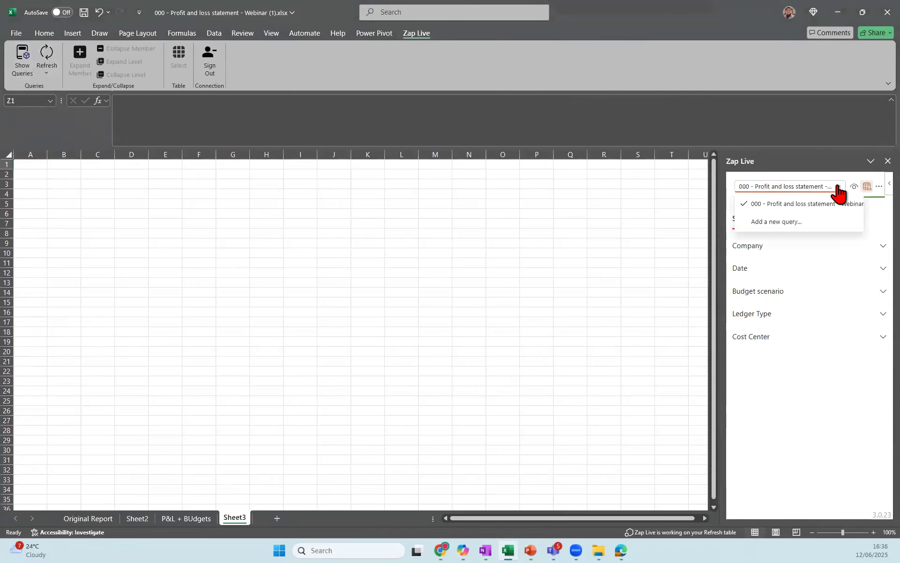
{"action": "left_click", "coordinate": [783, 222]}
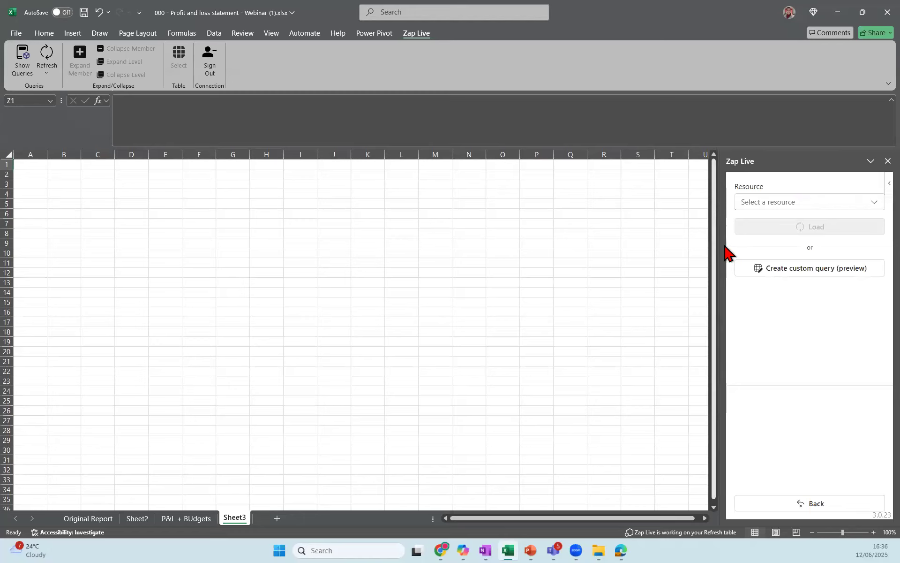
{"action": "left_click_drag", "start_coordinate": [724, 244], "coordinate": [632, 241]}
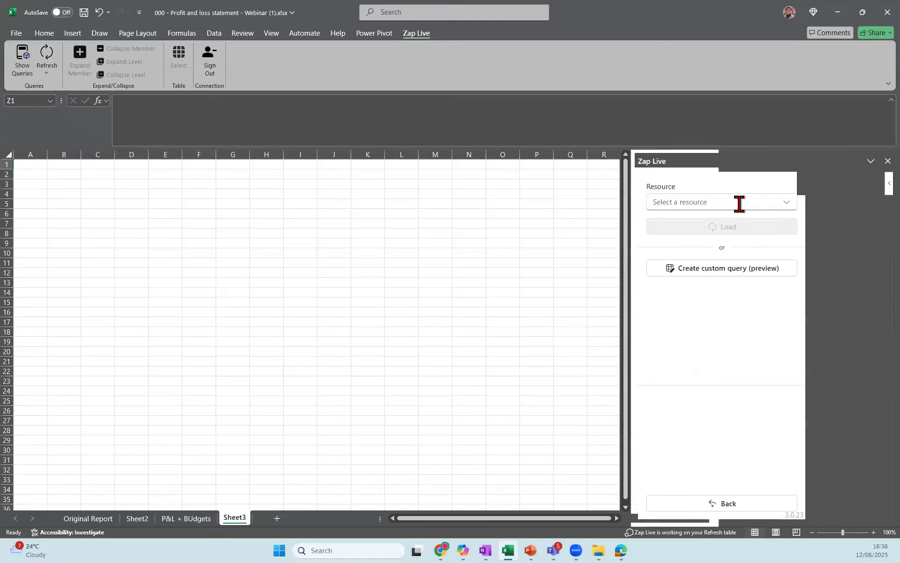
Search the resources for "tri" and load the HandiLedger Trial balance into the blank sheet.
{"action": "left_click", "coordinate": [740, 203]}
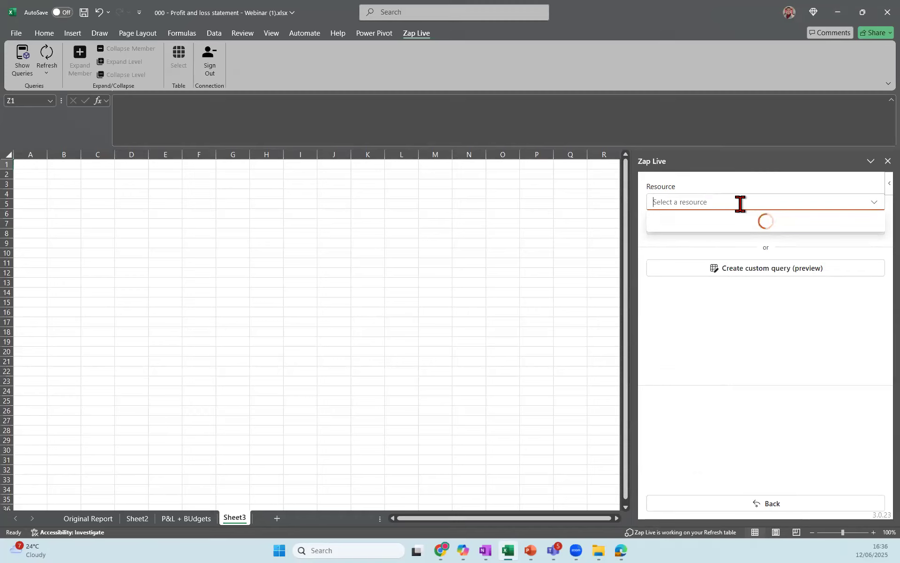
{"action": "type", "text": "tr"}
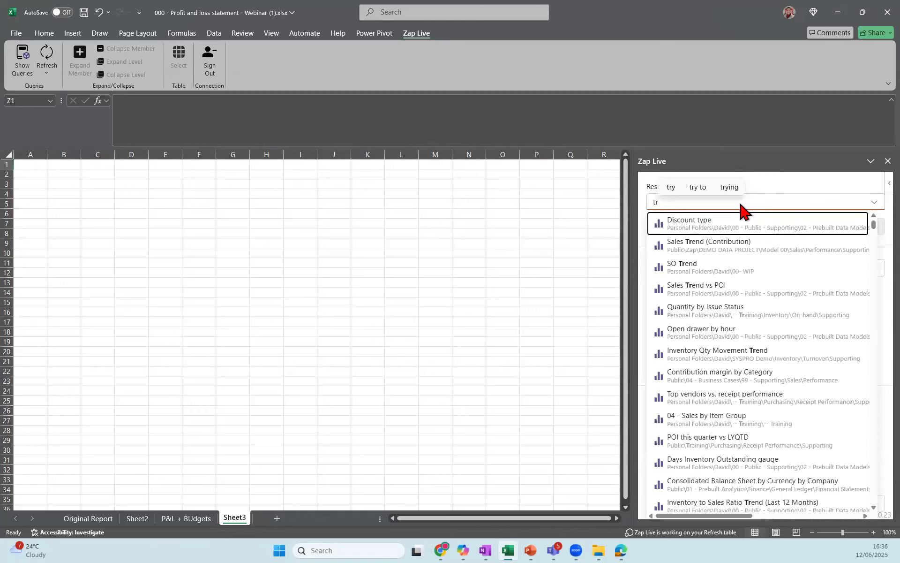
{"action": "type", "text": "ail b"}
{"action": "key", "text": "BackSpace"}
{"action": "key", "text": "BackSpace"}
{"action": "key", "text": "BackSpace"}
{"action": "key", "text": "BackSpace"}
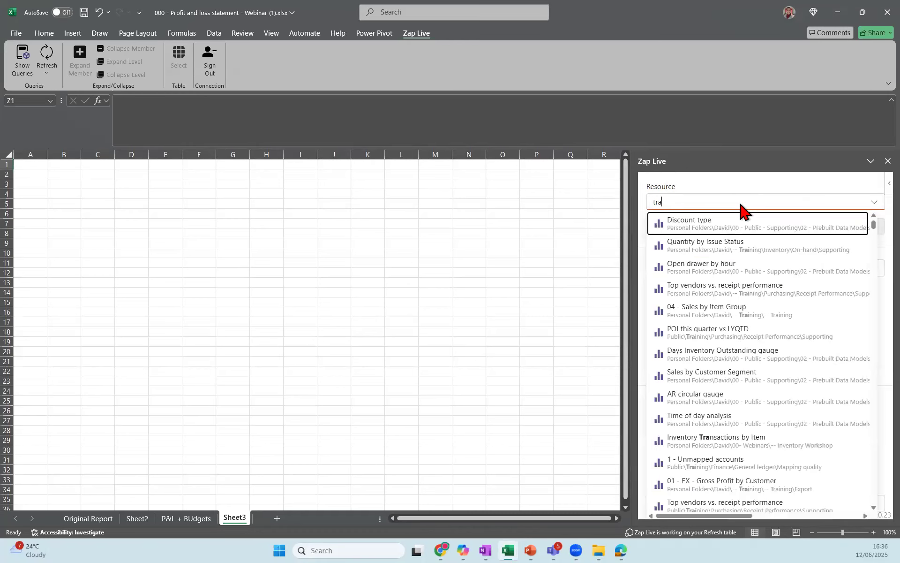
{"action": "key", "text": "BackSpace"}
{"action": "type", "text": "i"}
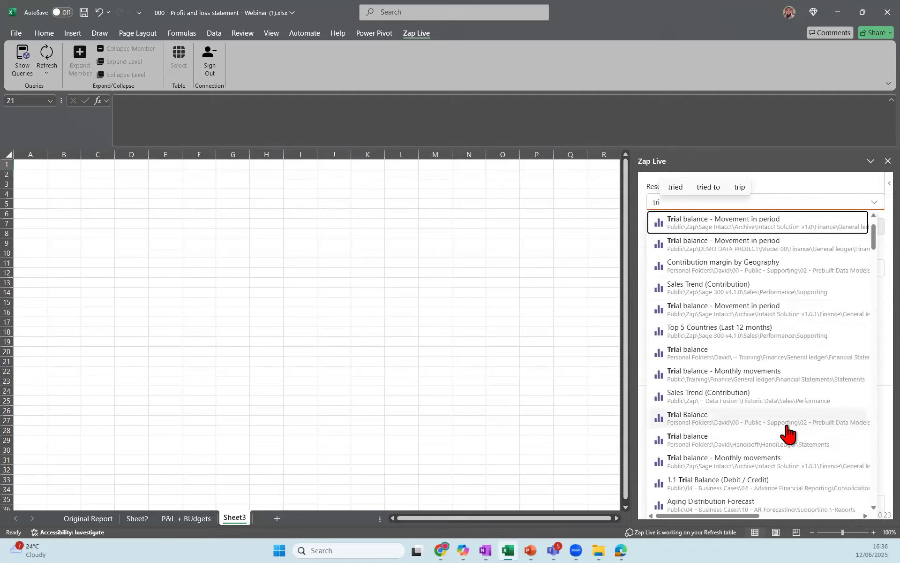
{"action": "left_click", "coordinate": [767, 435]}
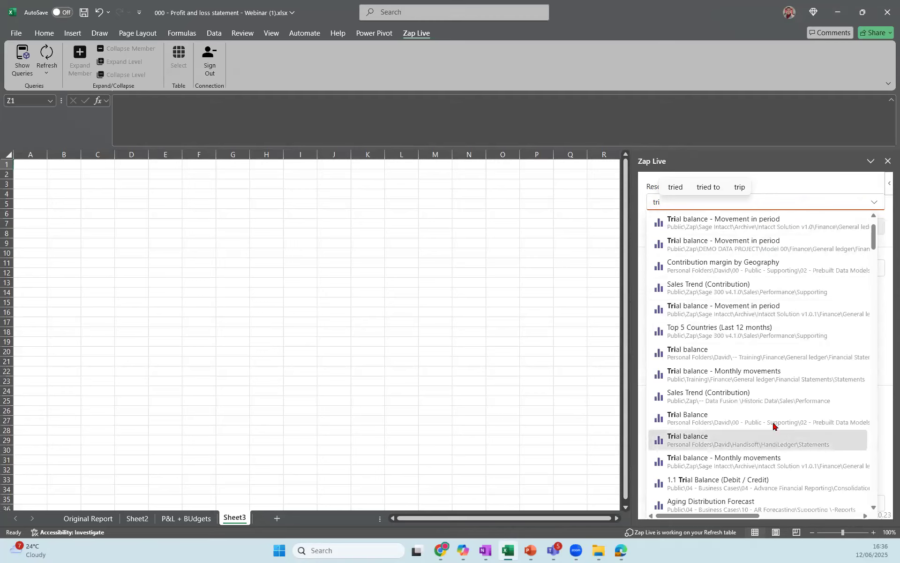
{"action": "left_click", "coordinate": [773, 228]}
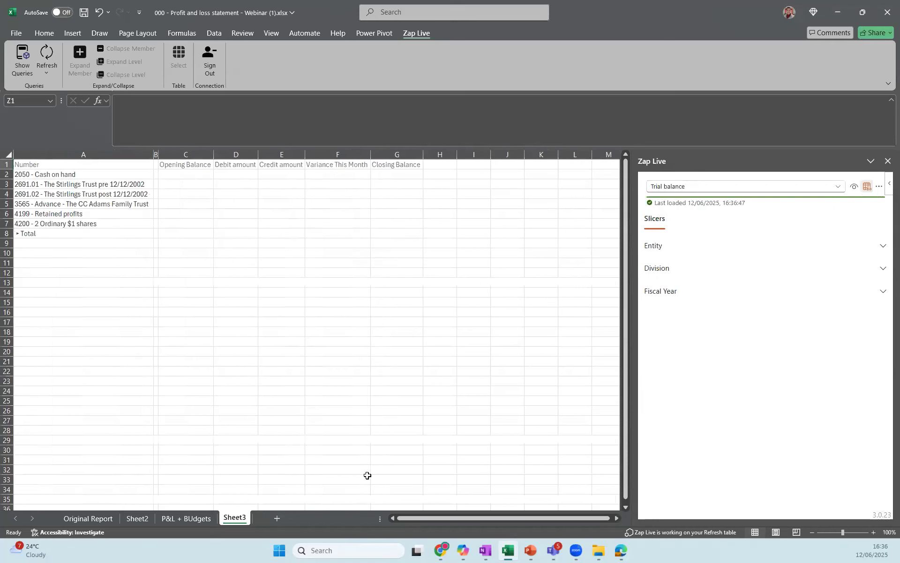
{"action": "mouse_move", "coordinate": [425, 533]}
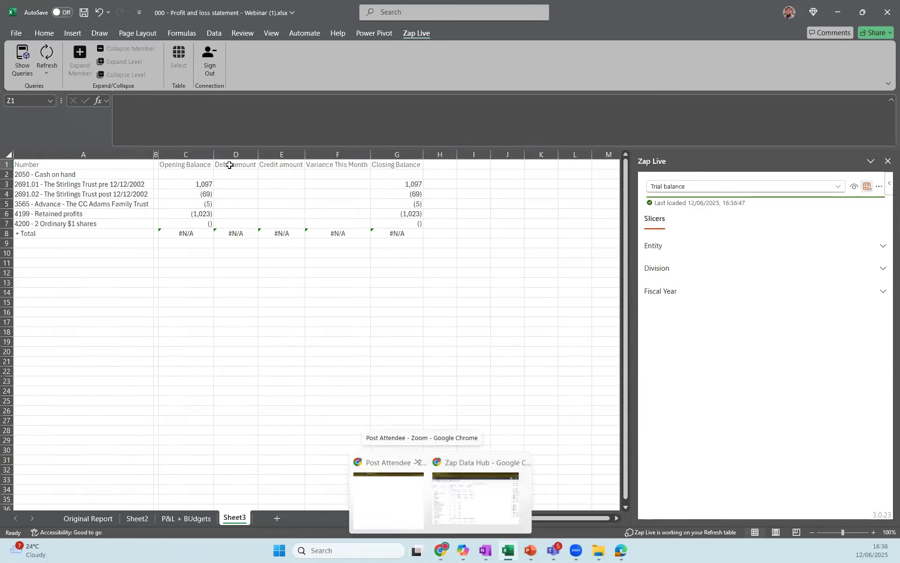
{"action": "left_click", "coordinate": [120, 226]}
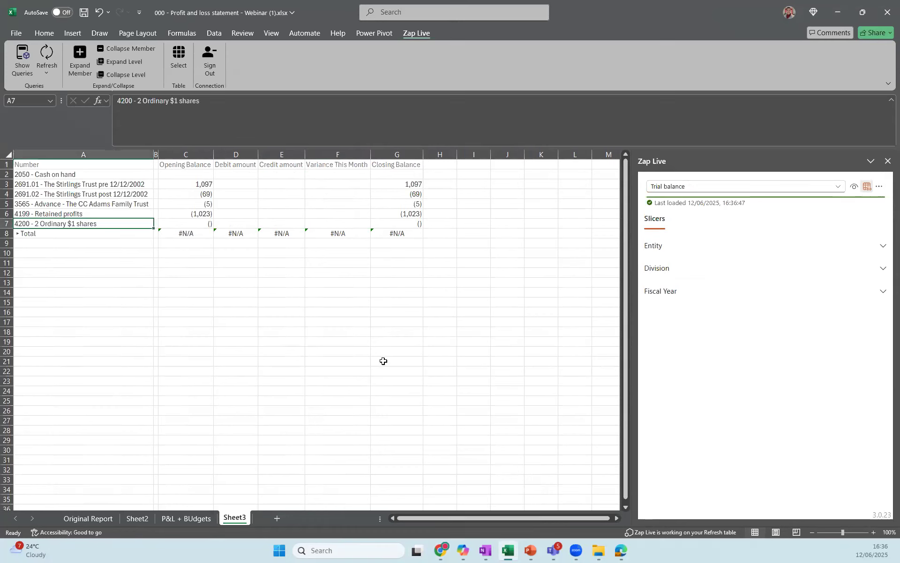
Switch to the On-hand Inventory (4).xlsx workbook and view its P&L Fund and Sheet10 sheets.
{"action": "left_click", "coordinate": [507, 550]}
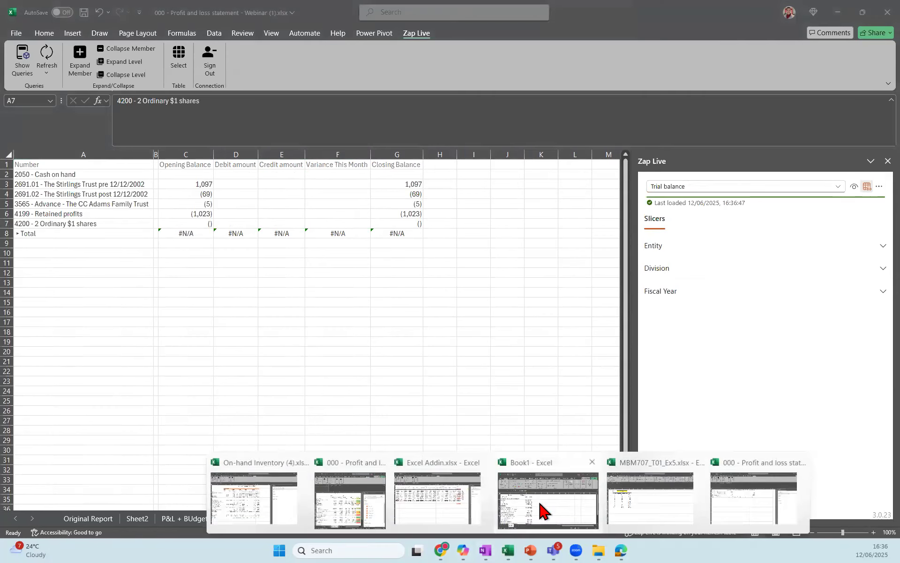
{"action": "left_click", "coordinate": [251, 494]}
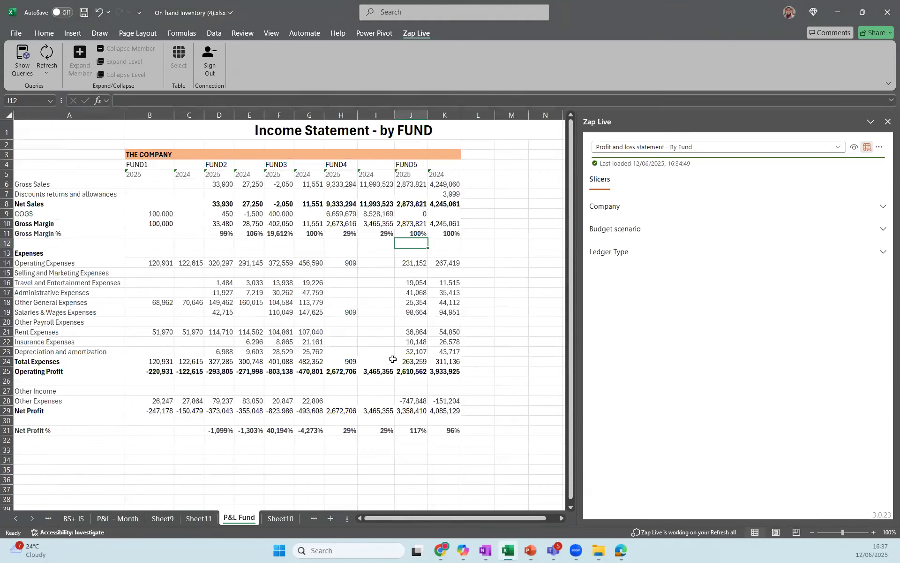
{"action": "left_click", "coordinate": [280, 521]}
{"action": "left_click", "coordinate": [239, 518]}
{"action": "left_click", "coordinate": [441, 549]}
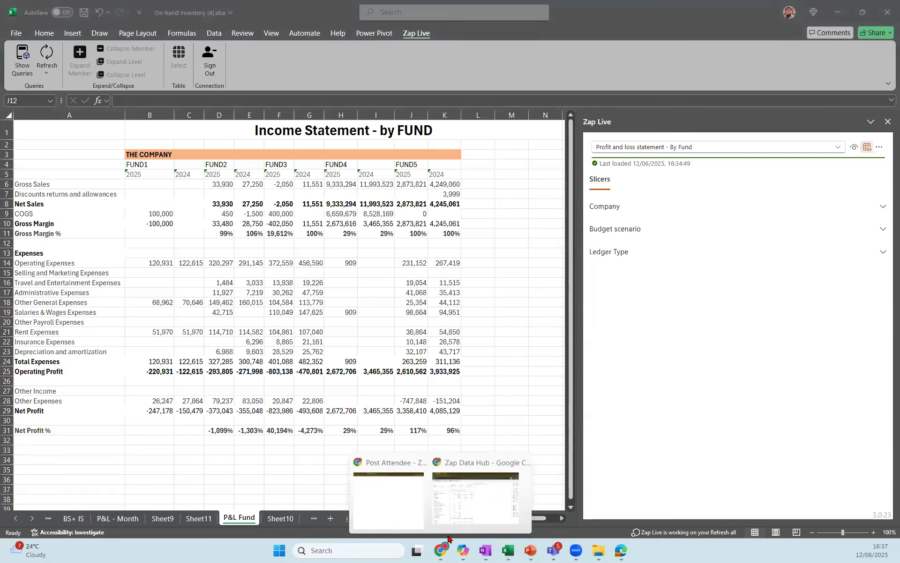
{"action": "left_click", "coordinate": [508, 352]}
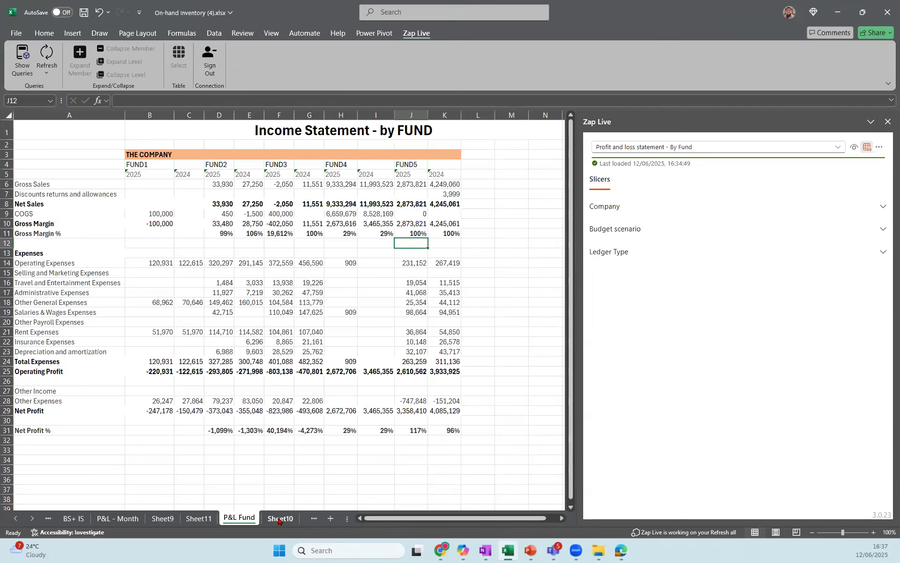
{"action": "left_click", "coordinate": [278, 518]}
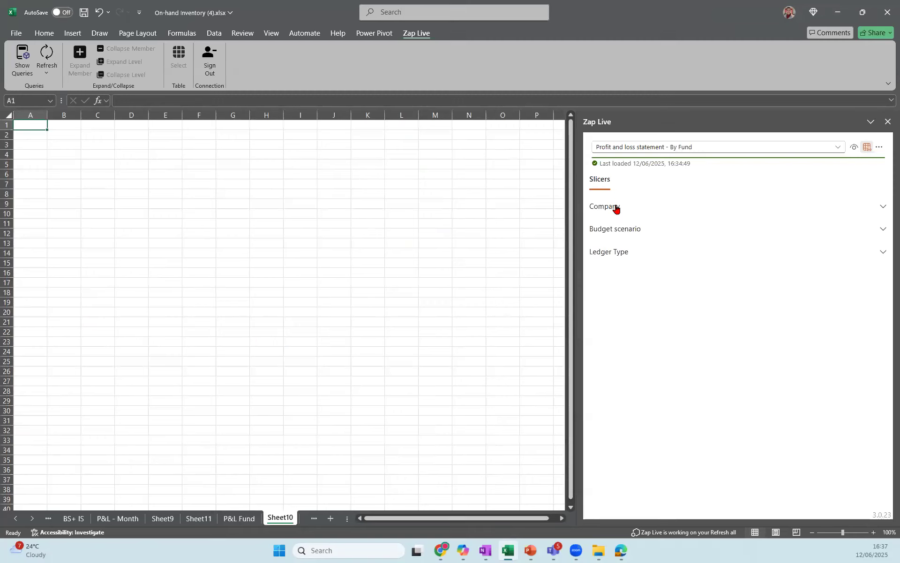
Open Sheet9 and remove Balance Sheet from the rows of Custom query 1.
{"action": "left_click", "coordinate": [162, 518]}
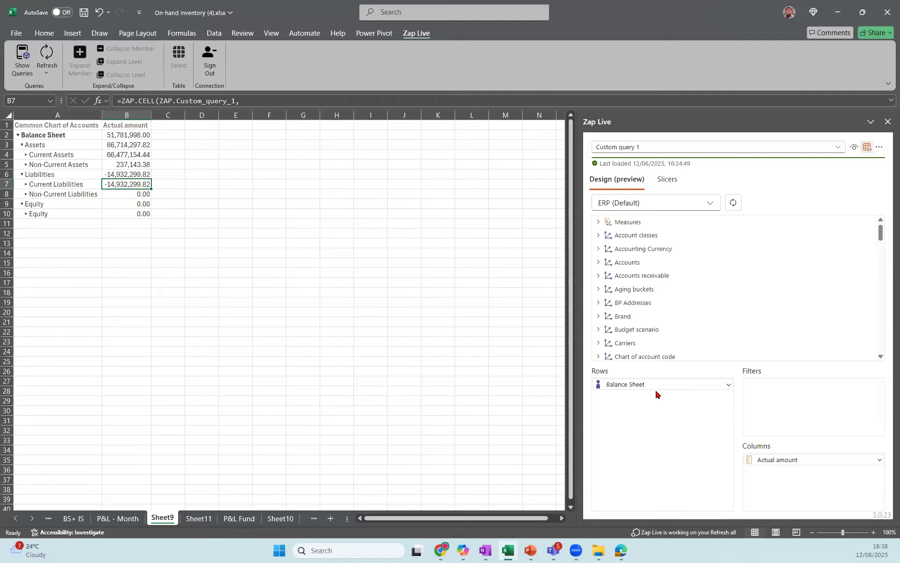
{"action": "left_click", "coordinate": [719, 387]}
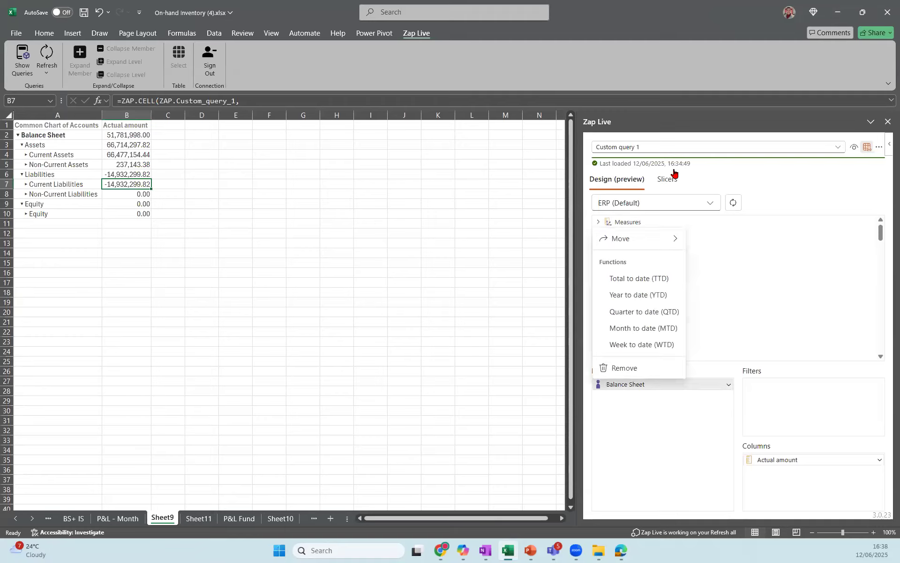
{"action": "left_click", "coordinate": [622, 370]}
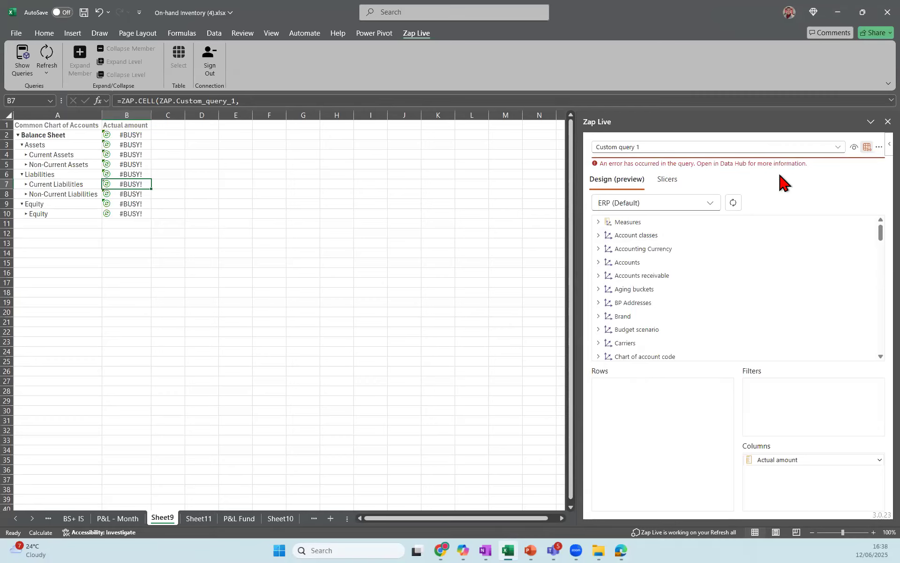
{"action": "right_click", "coordinate": [815, 464]}
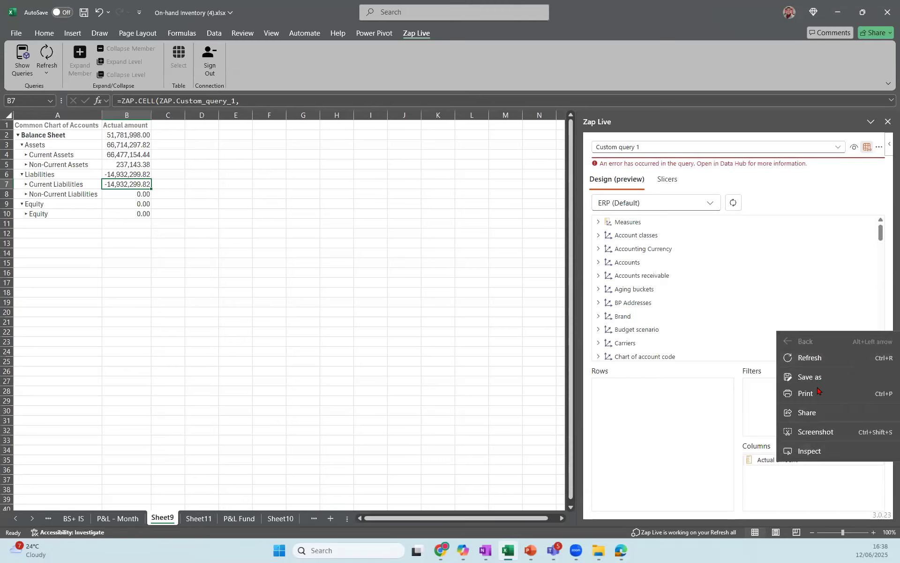
{"action": "left_click", "coordinate": [715, 474]}
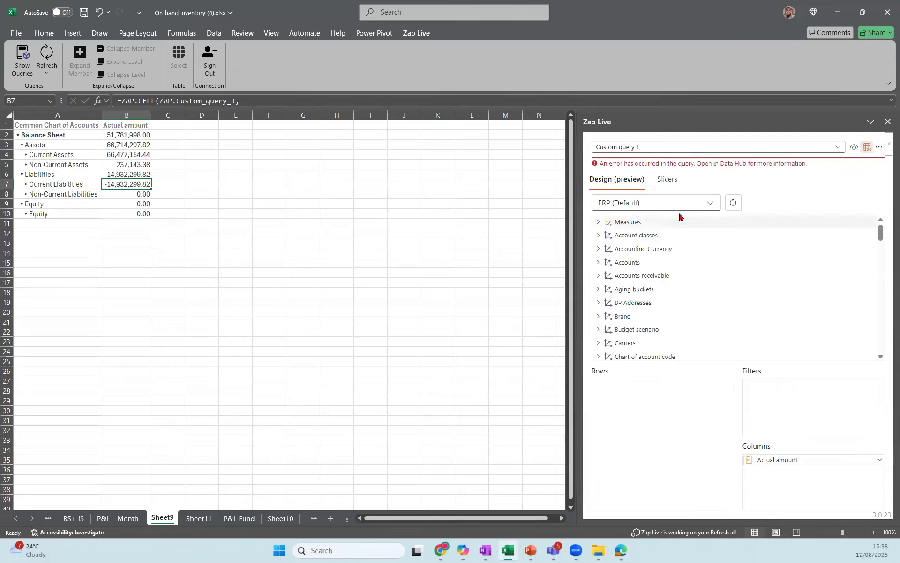
Browse the ERP model's measure groups and the General ledger measures, and collapse the list again.
{"action": "left_click", "coordinate": [598, 222]}
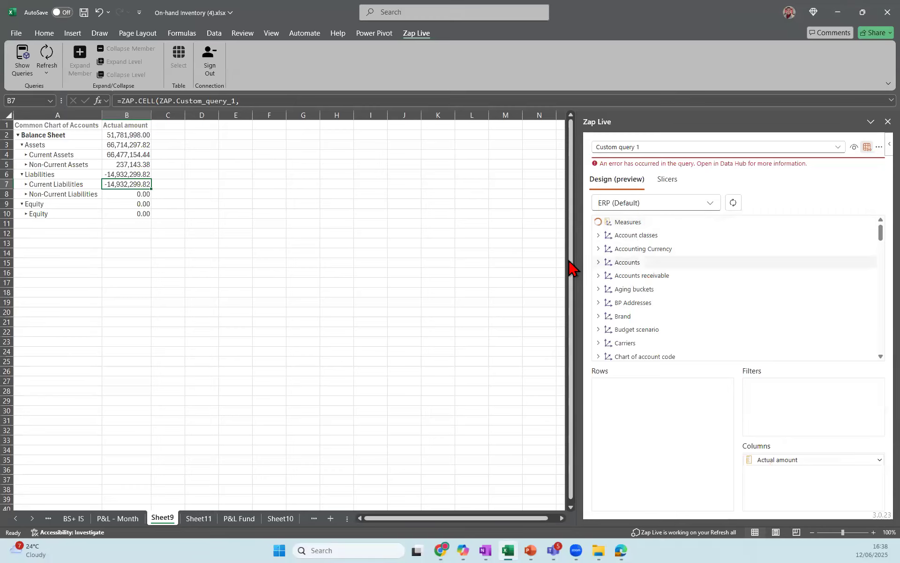
{"action": "scroll", "coordinate": [697, 294], "scroll_direction": "down", "scroll_amount": 3}
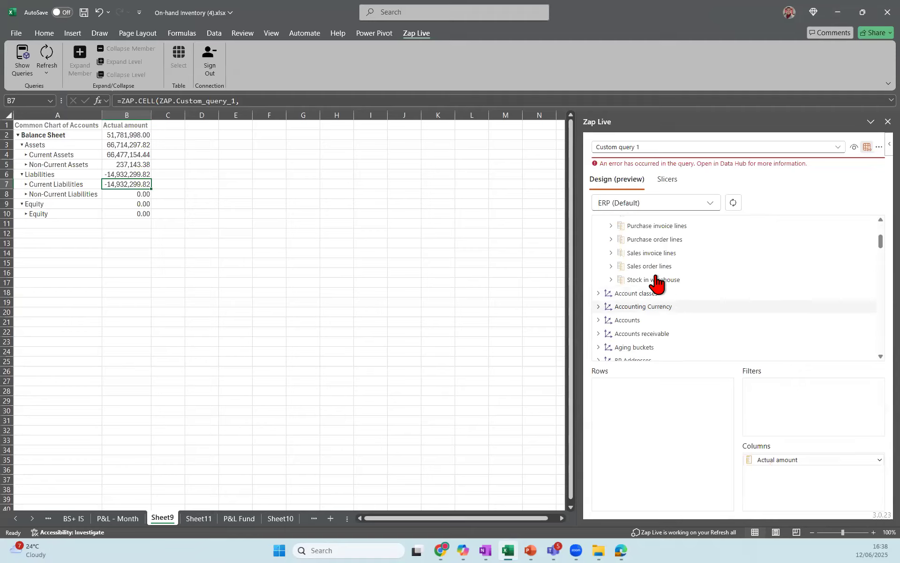
{"action": "scroll", "coordinate": [680, 258], "scroll_direction": "up", "scroll_amount": 3}
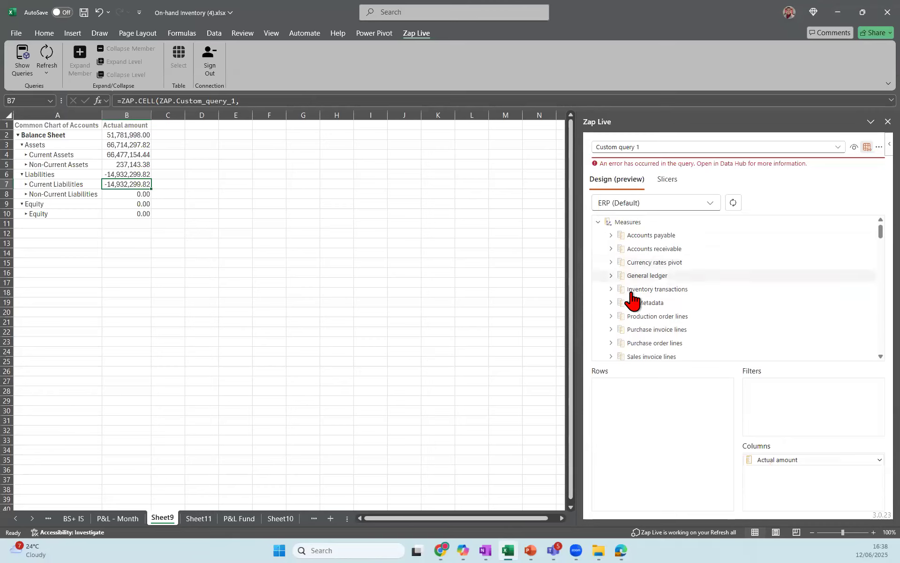
{"action": "left_click", "coordinate": [611, 276]}
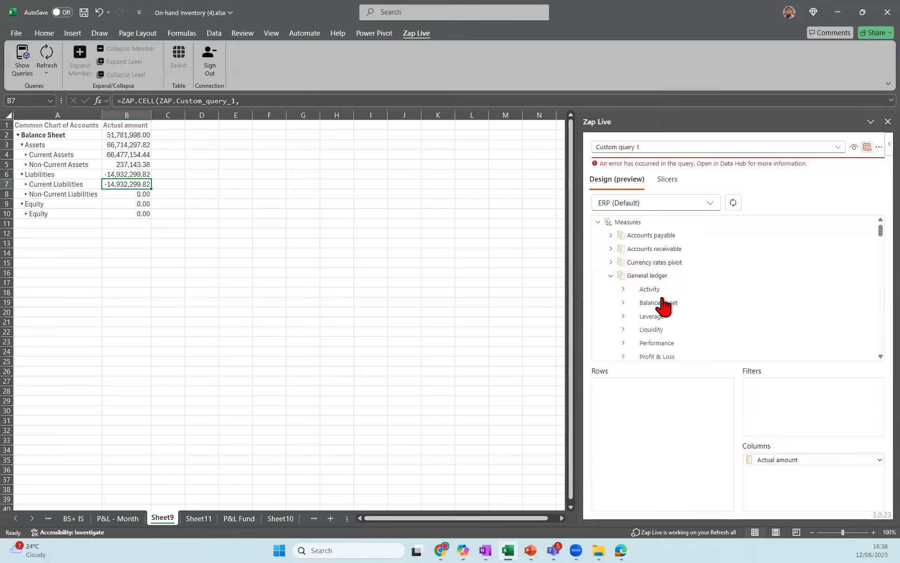
{"action": "scroll", "coordinate": [671, 308], "scroll_direction": "down", "scroll_amount": 1}
{"action": "scroll", "coordinate": [680, 310], "scroll_direction": "down", "scroll_amount": 2}
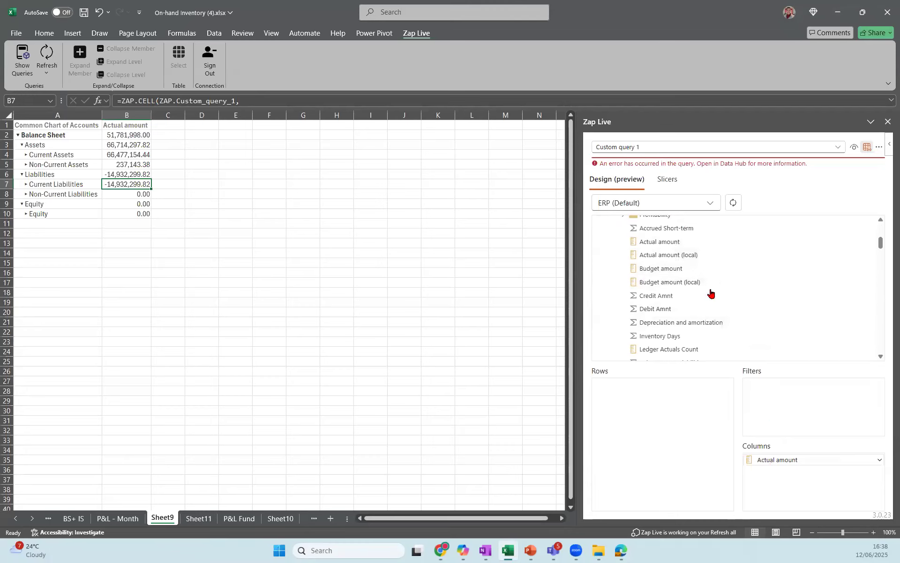
{"action": "scroll", "coordinate": [666, 284], "scroll_direction": "up", "scroll_amount": 3}
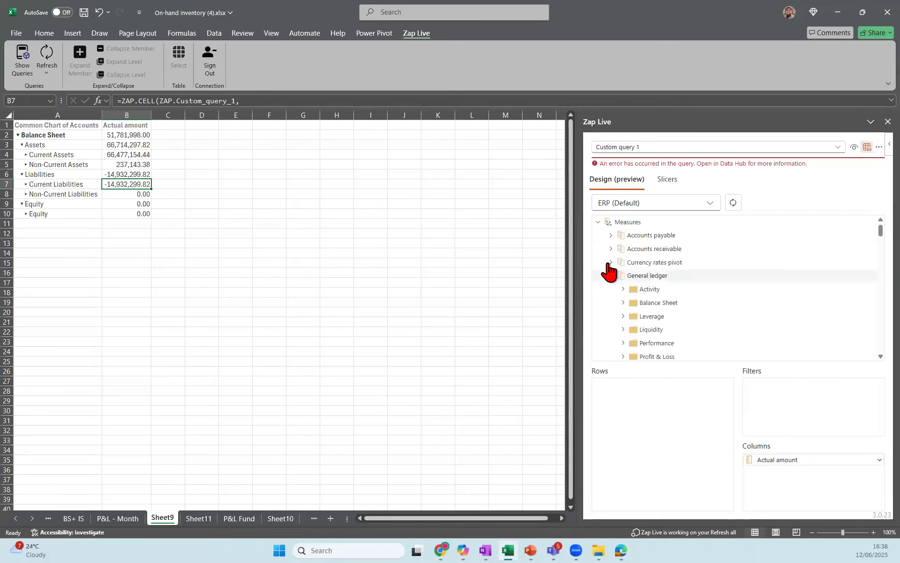
{"action": "left_click", "coordinate": [611, 276]}
{"action": "left_click", "coordinate": [600, 223]}
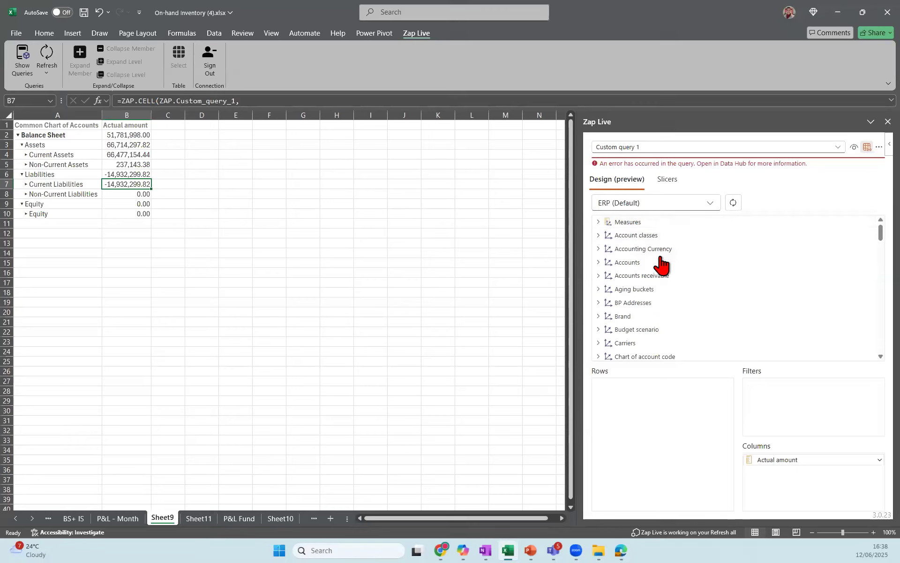
Add Balance Sheet to the query rows from Balance or Income in the Accounts dimension's Common Chart of Accounts.
{"action": "left_click", "coordinate": [604, 263]}
{"action": "scroll", "coordinate": [663, 300], "scroll_direction": "down", "scroll_amount": 2}
{"action": "left_click", "coordinate": [611, 334]}
{"action": "scroll", "coordinate": [656, 318], "scroll_direction": "down", "scroll_amount": 3}
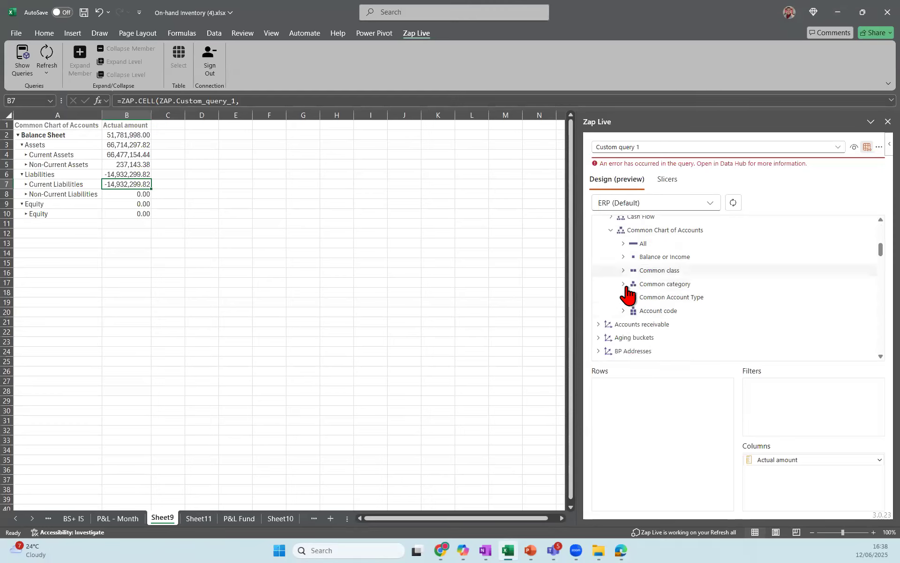
{"action": "left_click", "coordinate": [624, 257]}
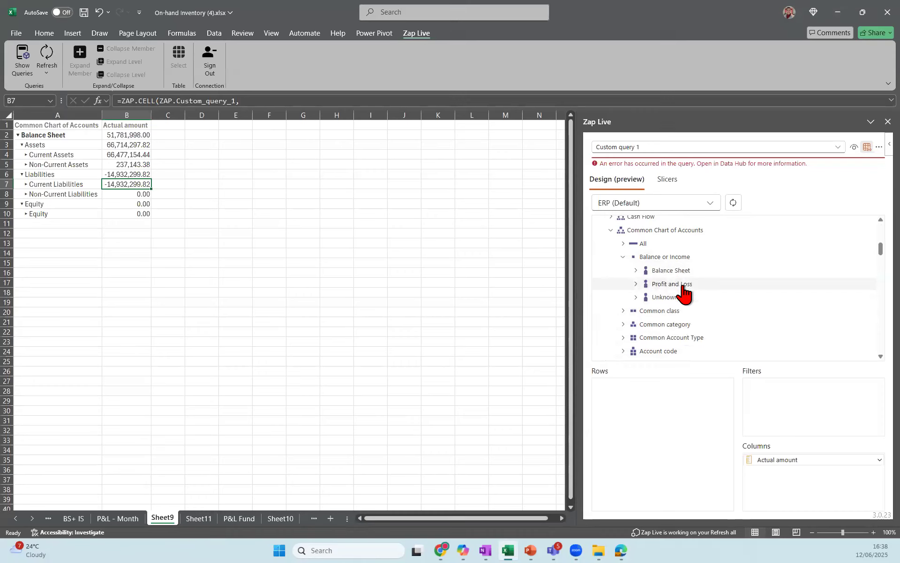
{"action": "left_click_drag", "start_coordinate": [680, 271], "coordinate": [663, 409]}
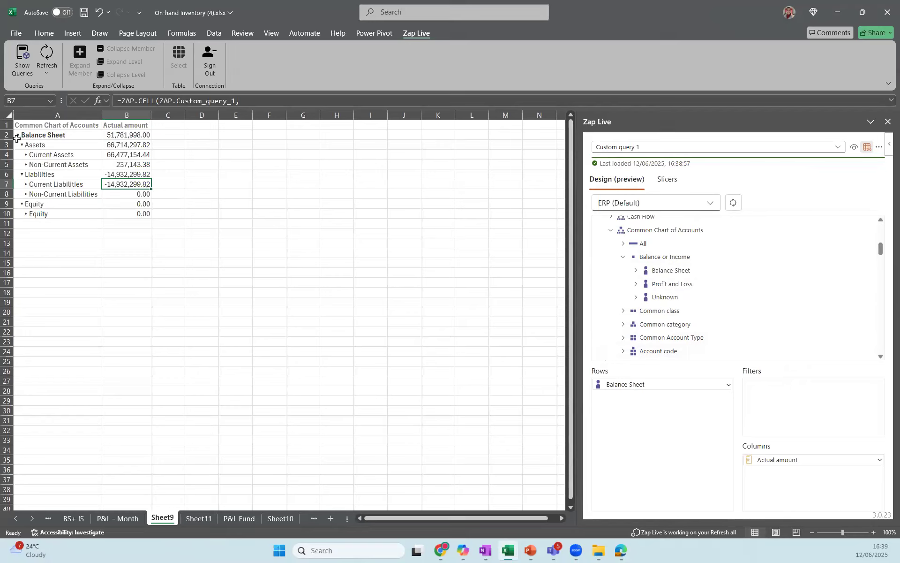
Expand the balance sheet rows one level deeper from the Current Assets level.
{"action": "left_click", "coordinate": [58, 145]}
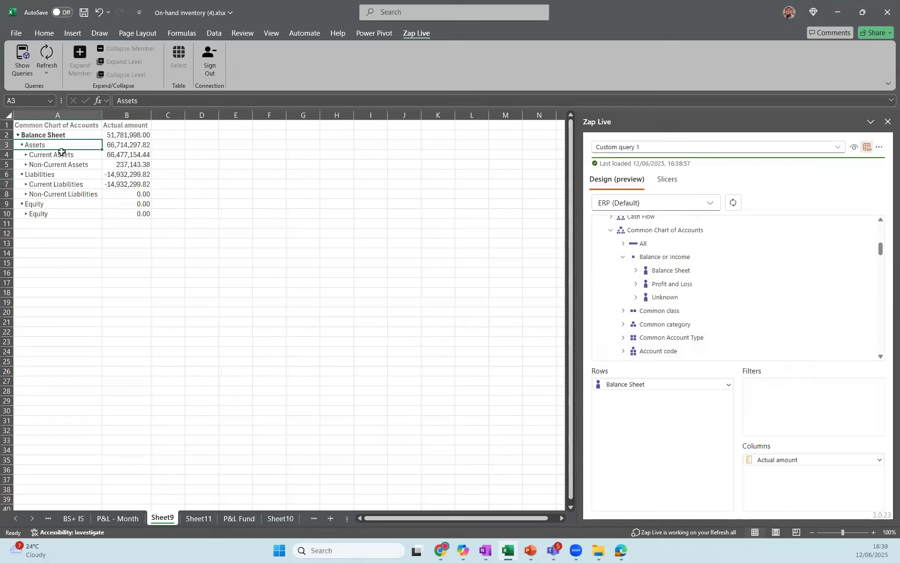
{"action": "left_click", "coordinate": [63, 156]}
{"action": "left_click", "coordinate": [66, 165]}
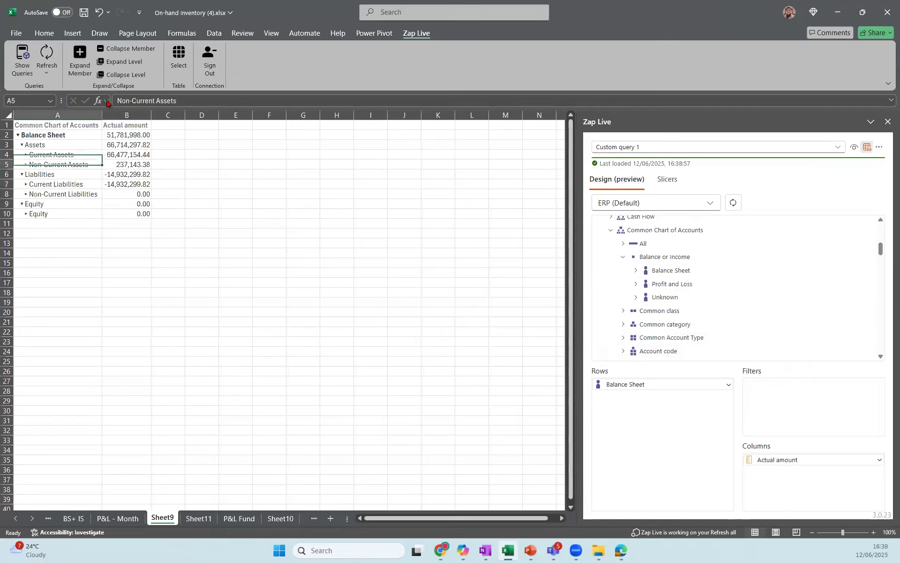
{"action": "left_click", "coordinate": [58, 146]}
{"action": "left_click", "coordinate": [61, 153]}
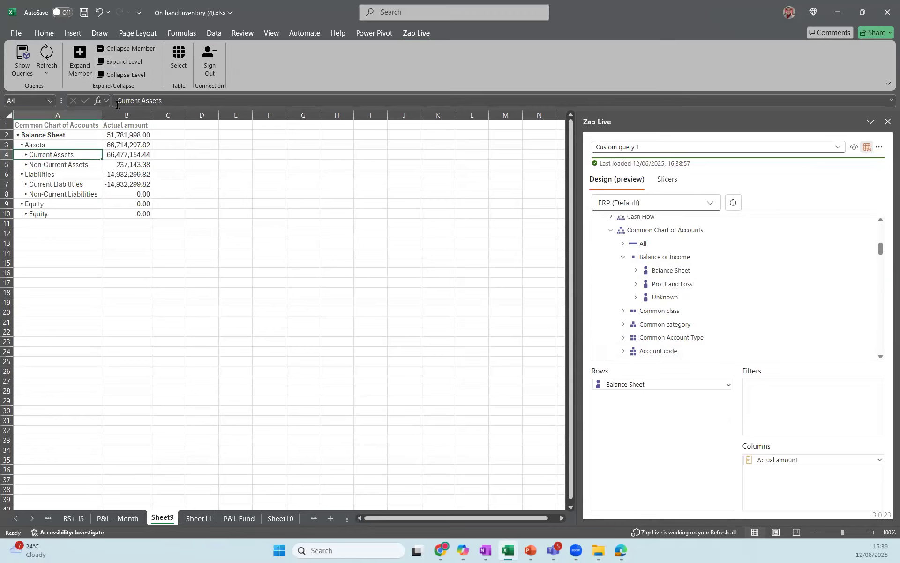
{"action": "left_click", "coordinate": [125, 62]}
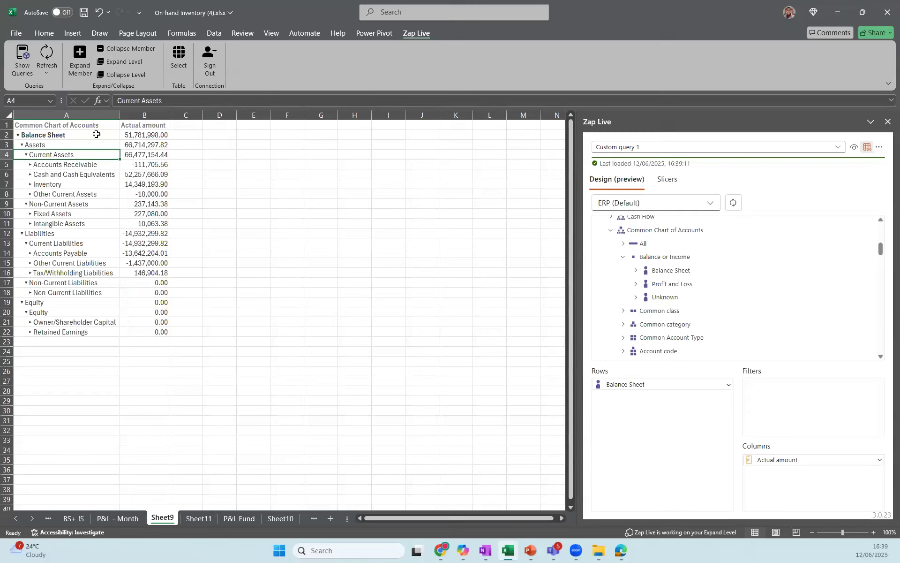
Expand the balance sheet rows to individual accounts from the Accounts Receivable level and widen the Actual amount column.
{"action": "left_click", "coordinate": [74, 165]}
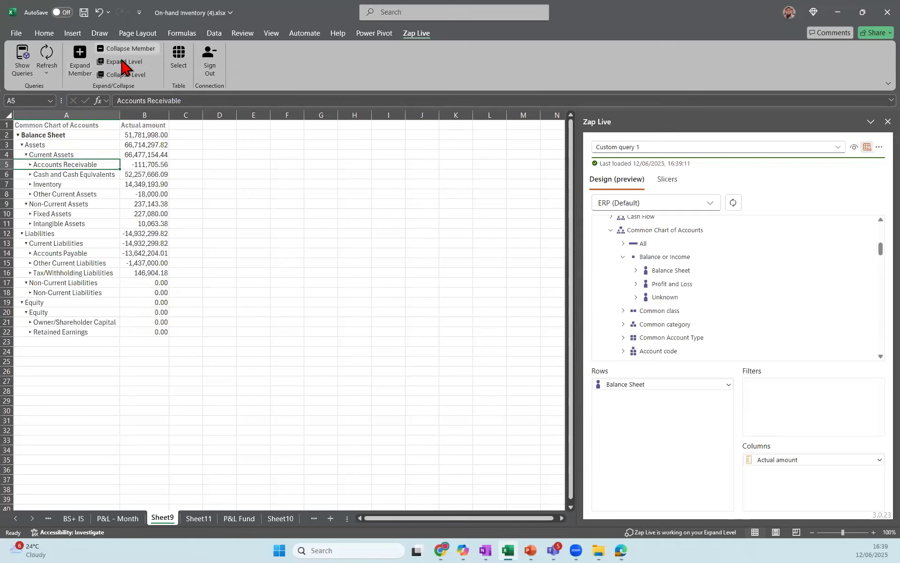
{"action": "left_click", "coordinate": [130, 63]}
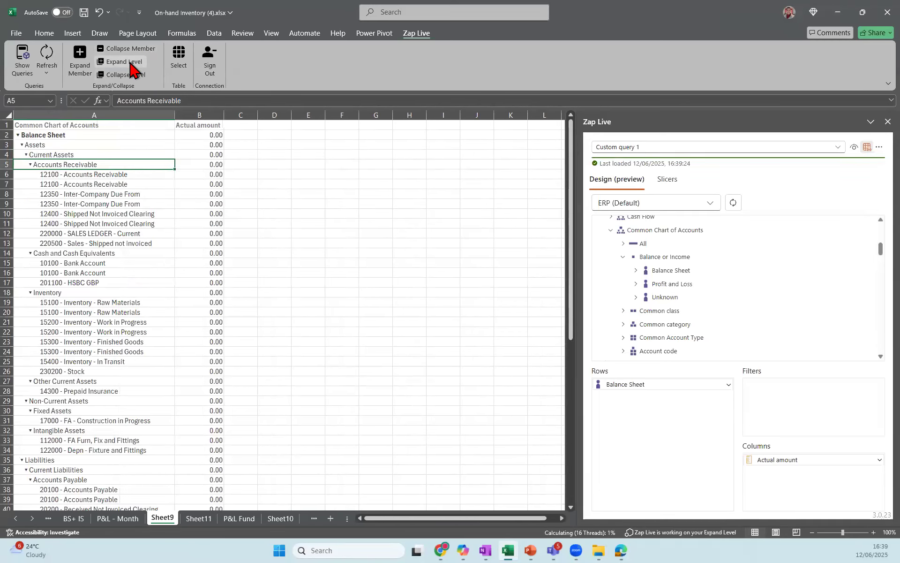
{"action": "left_click_drag", "start_coordinate": [228, 115], "coordinate": [262, 115]}
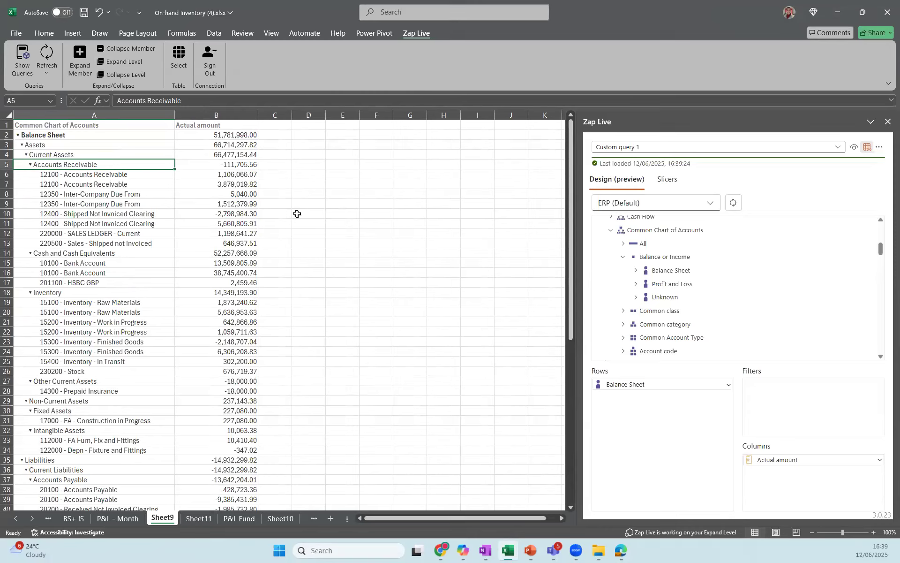
Collapse the Accounts dimension and add Product Lines from the Product Lines dimension to the filters of Custom query 1.
{"action": "scroll", "coordinate": [661, 291], "scroll_direction": "up", "scroll_amount": 3}
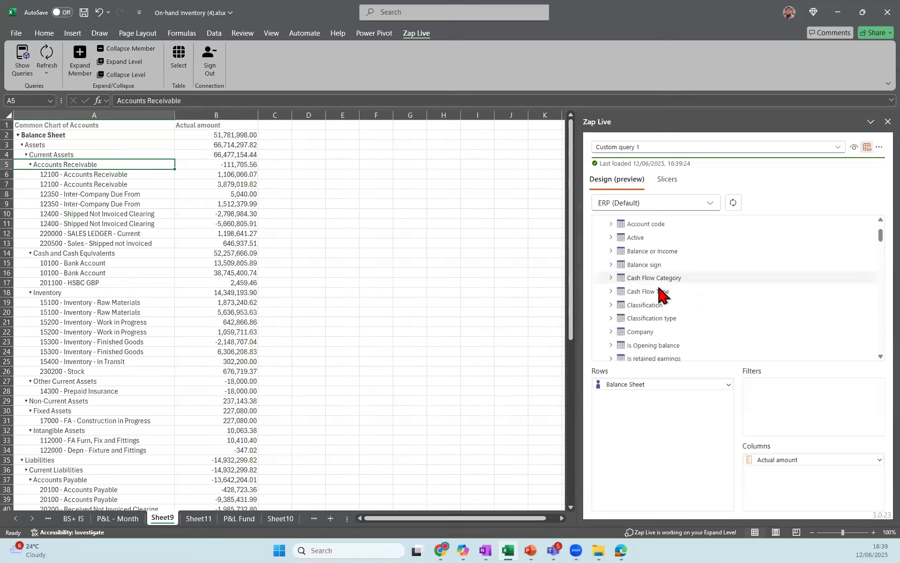
{"action": "scroll", "coordinate": [660, 292], "scroll_direction": "up", "scroll_amount": 2}
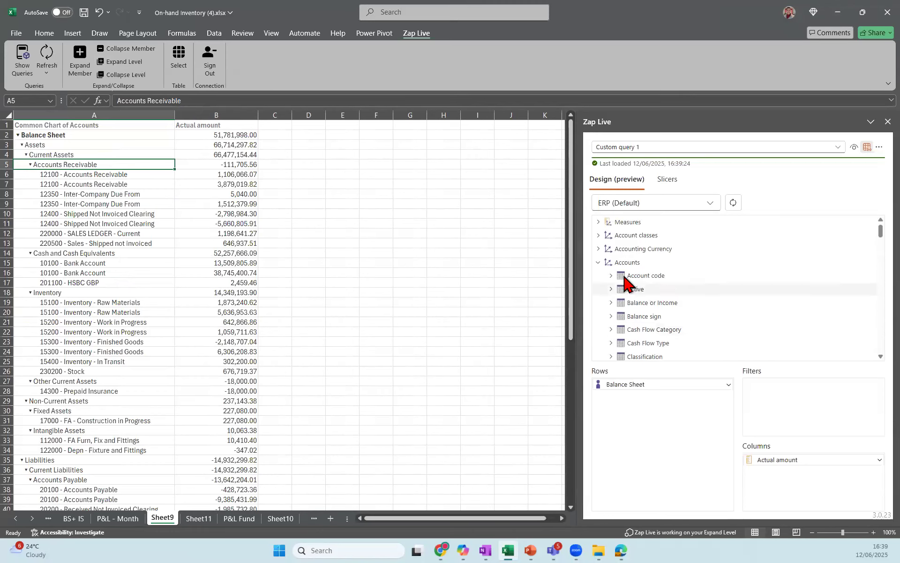
{"action": "left_click", "coordinate": [598, 262]}
{"action": "scroll", "coordinate": [683, 307], "scroll_direction": "down", "scroll_amount": 2}
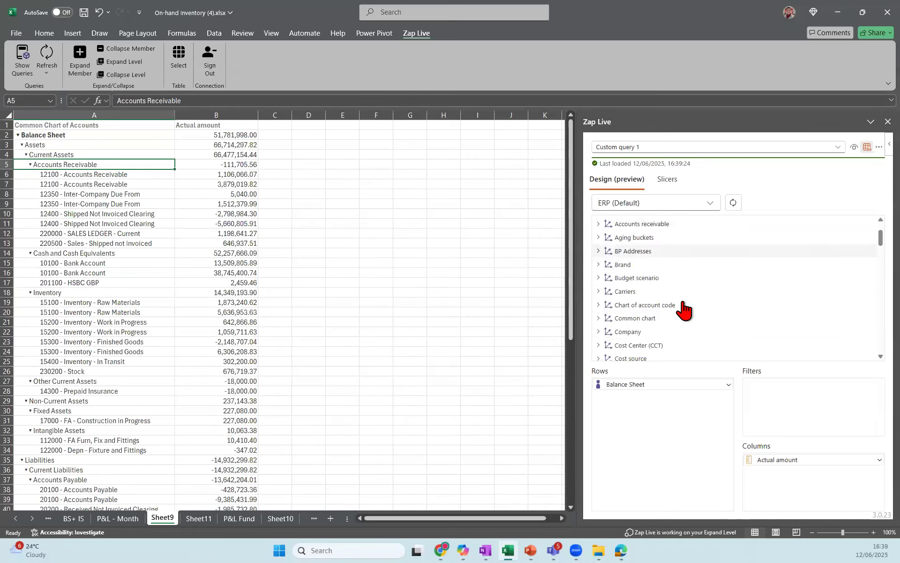
{"action": "scroll", "coordinate": [680, 323], "scroll_direction": "down", "scroll_amount": 3}
{"action": "scroll", "coordinate": [680, 327], "scroll_direction": "down", "scroll_amount": 3}
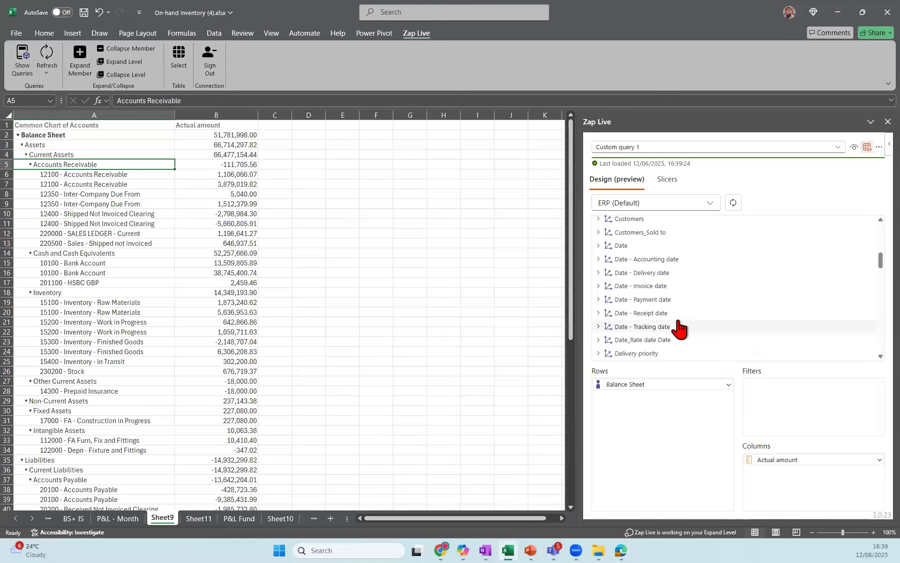
{"action": "scroll", "coordinate": [679, 329], "scroll_direction": "down", "scroll_amount": 3}
{"action": "scroll", "coordinate": [679, 329], "scroll_direction": "down", "scroll_amount": 2}
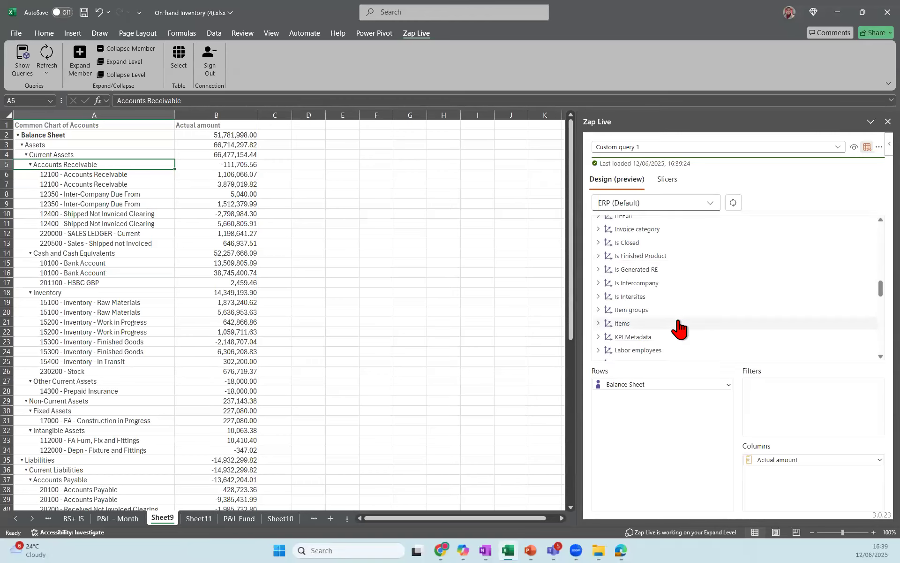
{"action": "scroll", "coordinate": [680, 328], "scroll_direction": "down", "scroll_amount": 3}
{"action": "scroll", "coordinate": [676, 318], "scroll_direction": "down", "scroll_amount": 5}
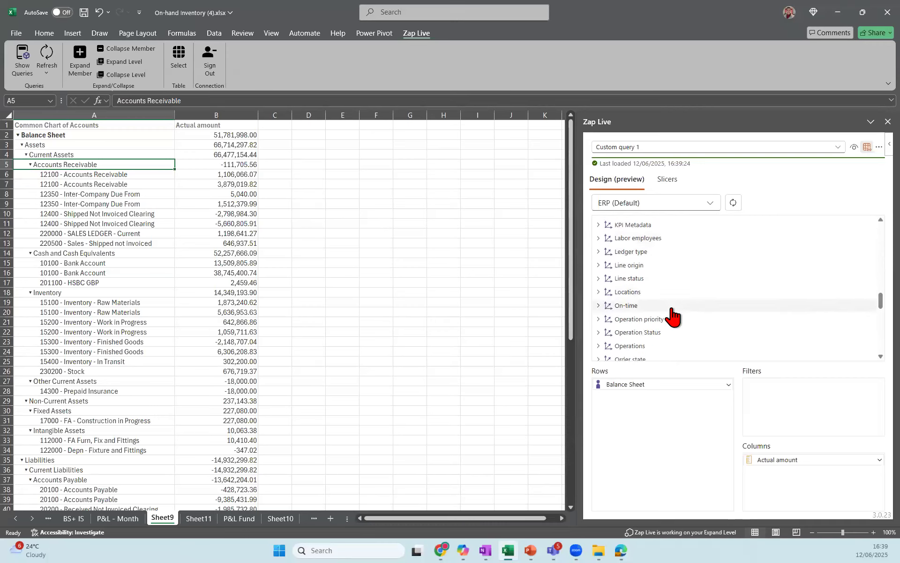
{"action": "scroll", "coordinate": [687, 281], "scroll_direction": "up", "scroll_amount": 4}
{"action": "left_click", "coordinate": [598, 253]}
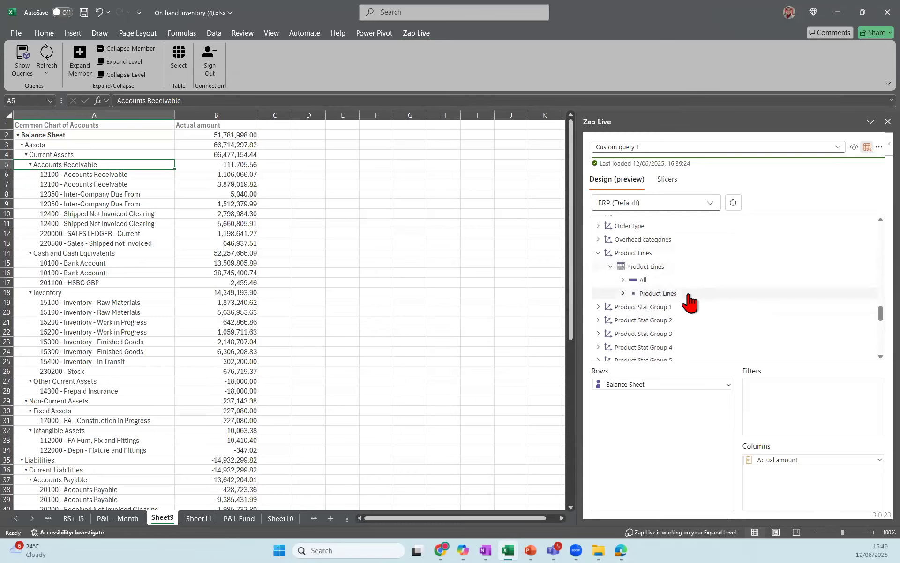
{"action": "left_click_drag", "start_coordinate": [687, 294], "coordinate": [774, 402]}
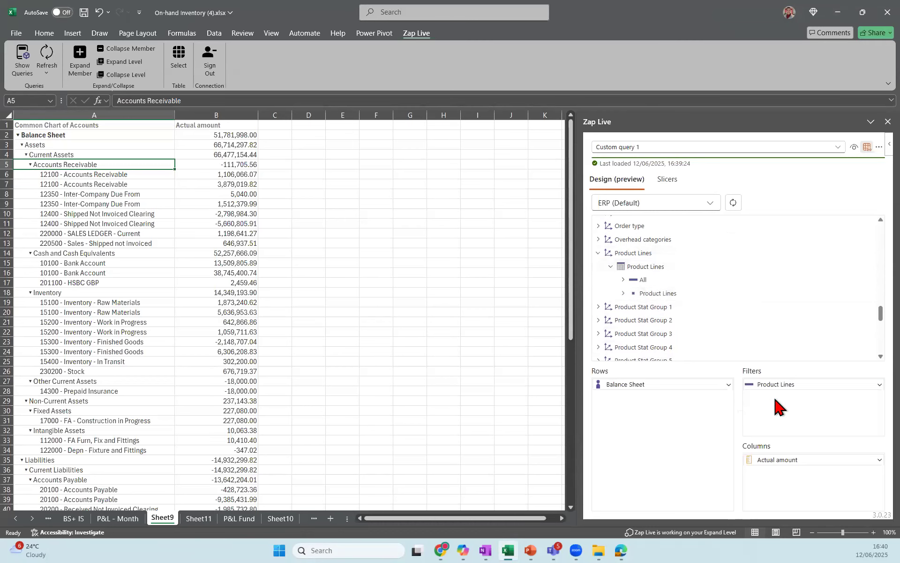
Make the Product Lines filter a multi-select slicer and exclude Unknown from its selection.
{"action": "left_click", "coordinate": [866, 386]}
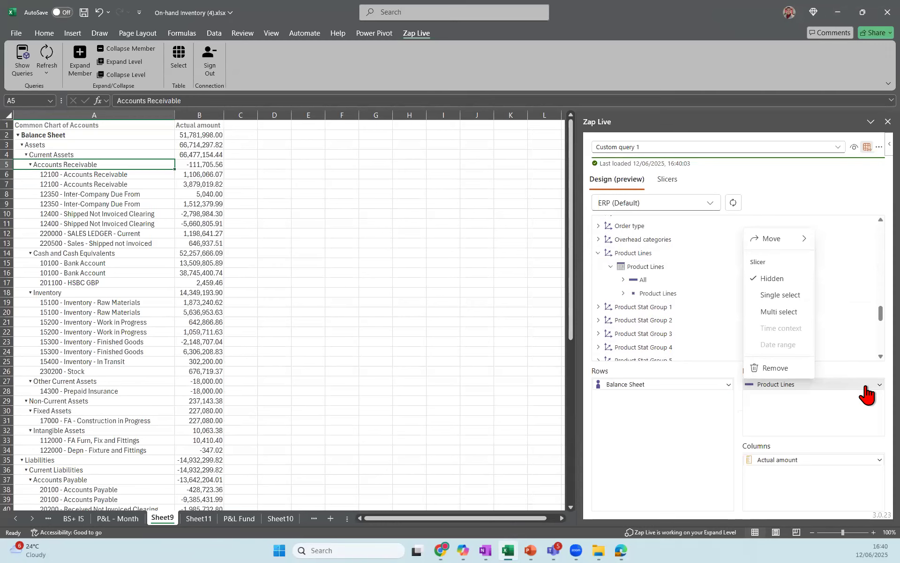
{"action": "left_click", "coordinate": [790, 312]}
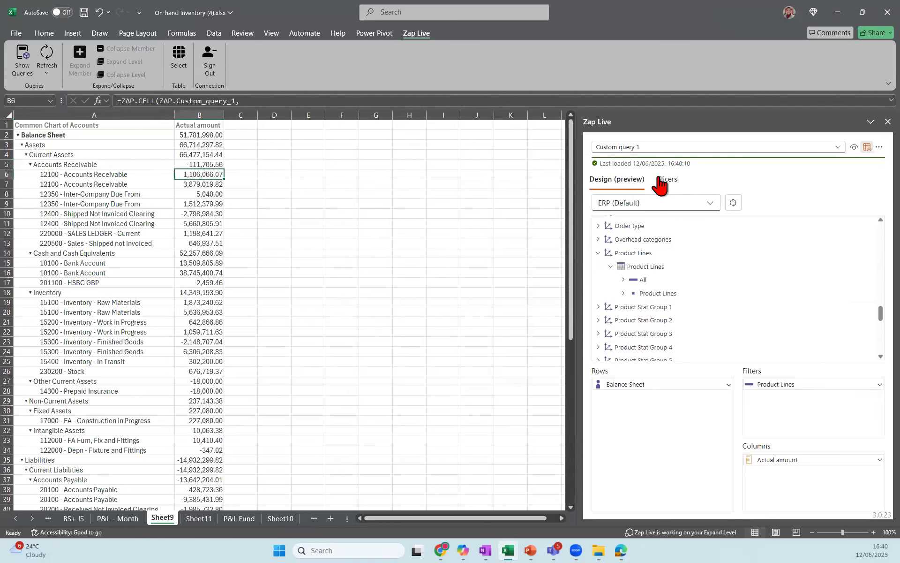
{"action": "left_click", "coordinate": [665, 180]}
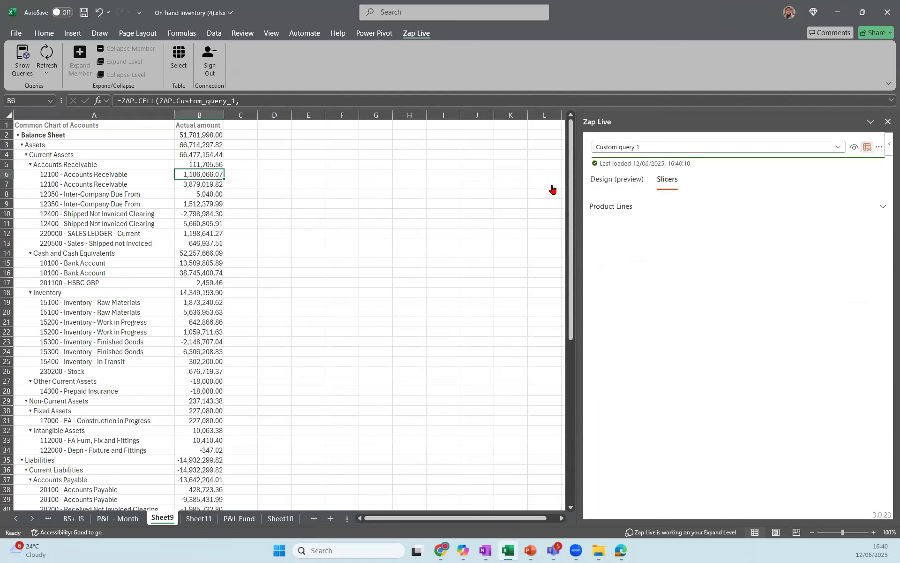
{"action": "left_click", "coordinate": [658, 216]}
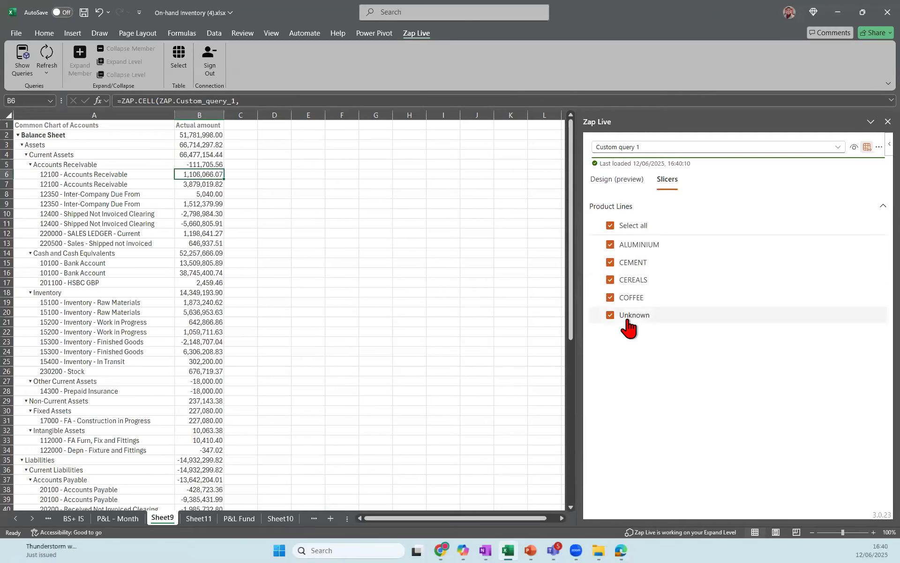
{"action": "left_click", "coordinate": [610, 315]}
Add Product Lines to the query columns beneath Actual amount and look across the resulting product line columns.
{"action": "left_click", "coordinate": [621, 186]}
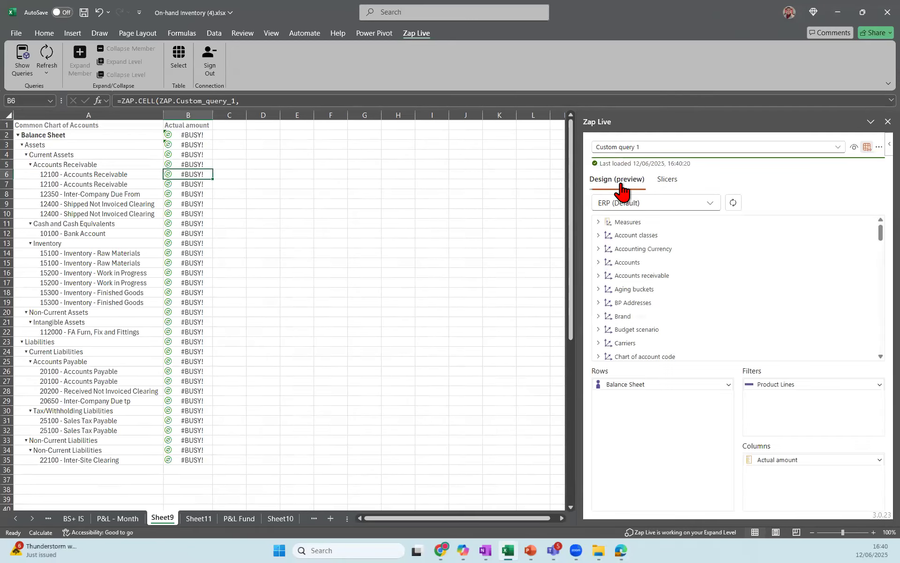
{"action": "scroll", "coordinate": [660, 340], "scroll_direction": "down", "scroll_amount": 6}
{"action": "scroll", "coordinate": [665, 338], "scroll_direction": "down", "scroll_amount": 10}
{"action": "scroll", "coordinate": [685, 318], "scroll_direction": "up", "scroll_amount": 8}
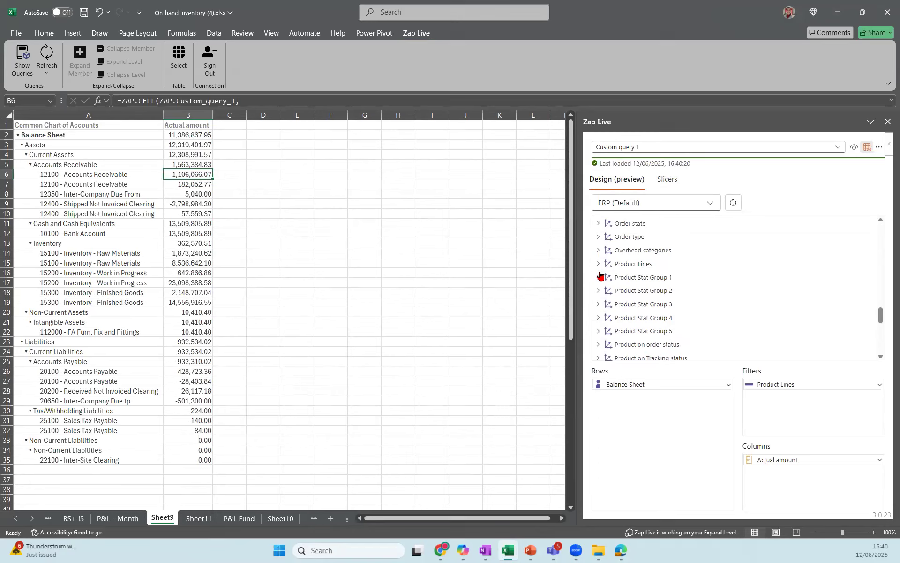
{"action": "left_click", "coordinate": [598, 263]}
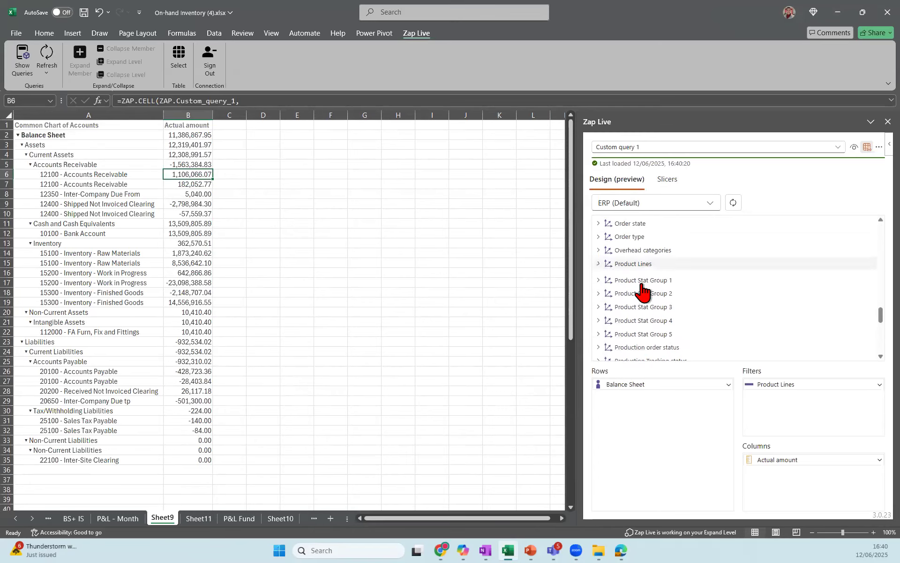
{"action": "left_click", "coordinate": [611, 278]}
{"action": "left_click_drag", "start_coordinate": [685, 303], "coordinate": [761, 485]}
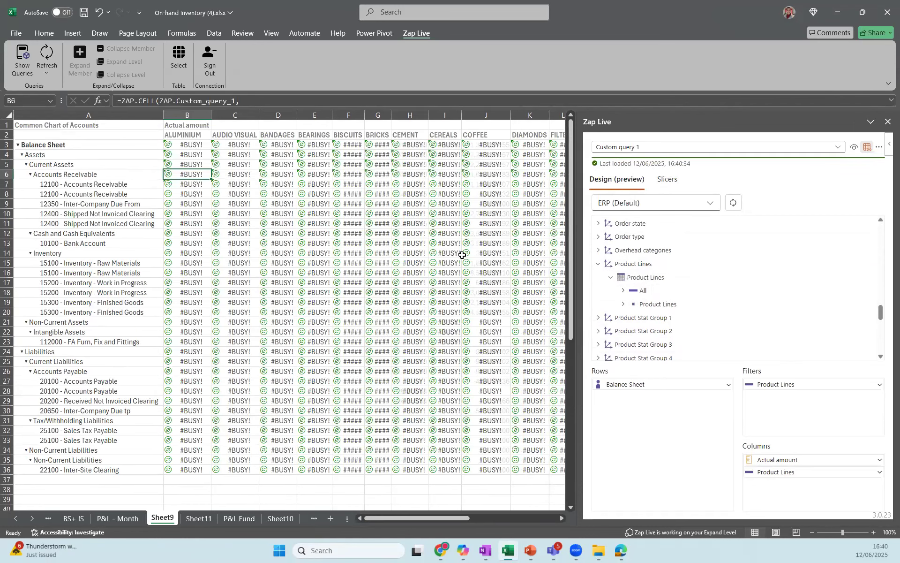
{"action": "scroll", "coordinate": [459, 254], "scroll_direction": "right", "scroll_amount": 5}
{"action": "scroll", "coordinate": [458, 253], "scroll_direction": "left", "scroll_amount": 4}
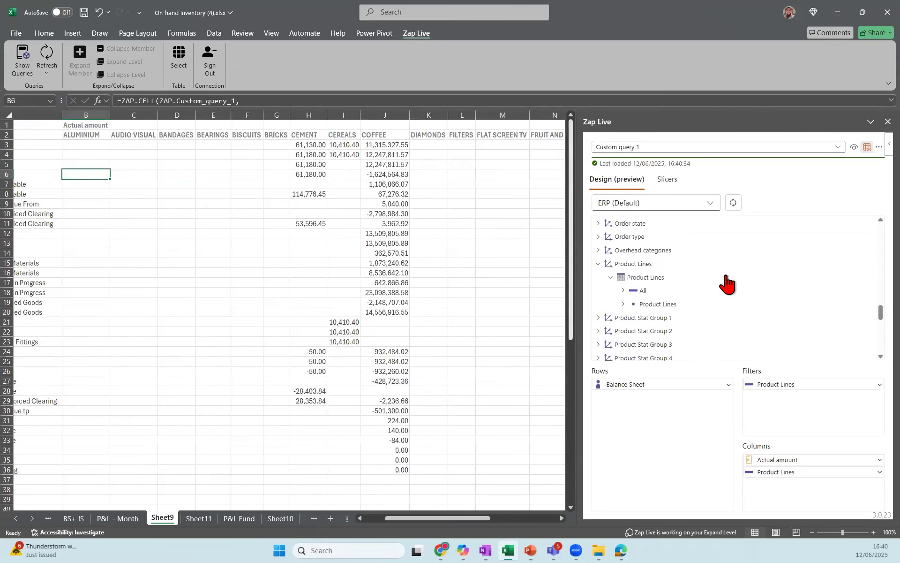
{"action": "left_click", "coordinate": [675, 182]}
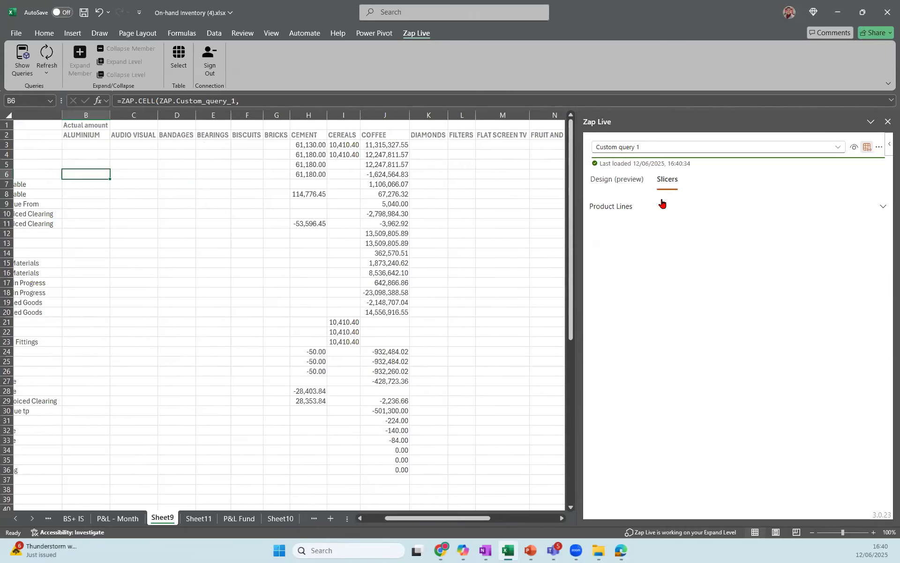
{"action": "left_click", "coordinate": [623, 183]}
{"action": "scroll", "coordinate": [392, 229], "scroll_direction": "left", "scroll_amount": 2}
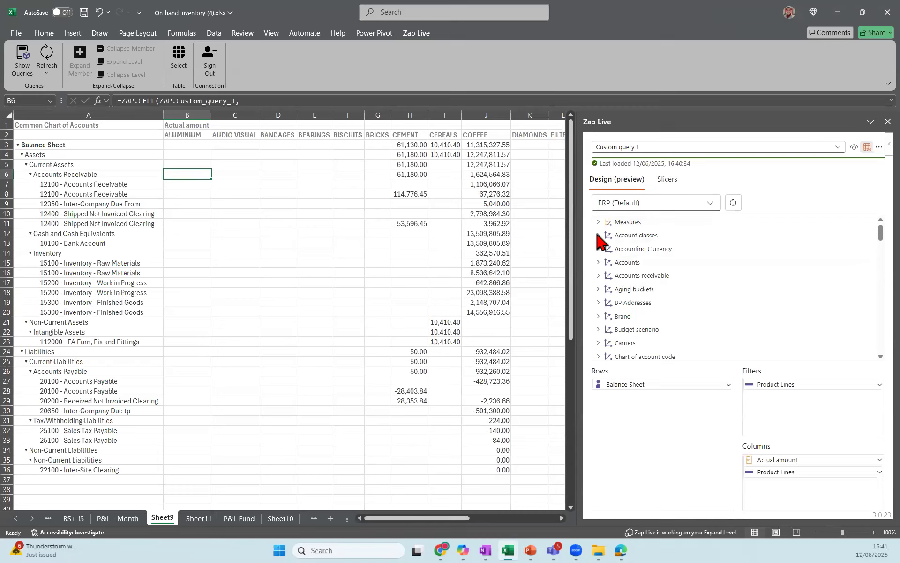
Switch to Zap Data Hub in Chrome and open the 13 Week cashflow forecast dashboard from 01 - Cashflow Forecasting in the public 04 - Business Cases folder.
{"action": "left_click", "coordinate": [443, 550]}
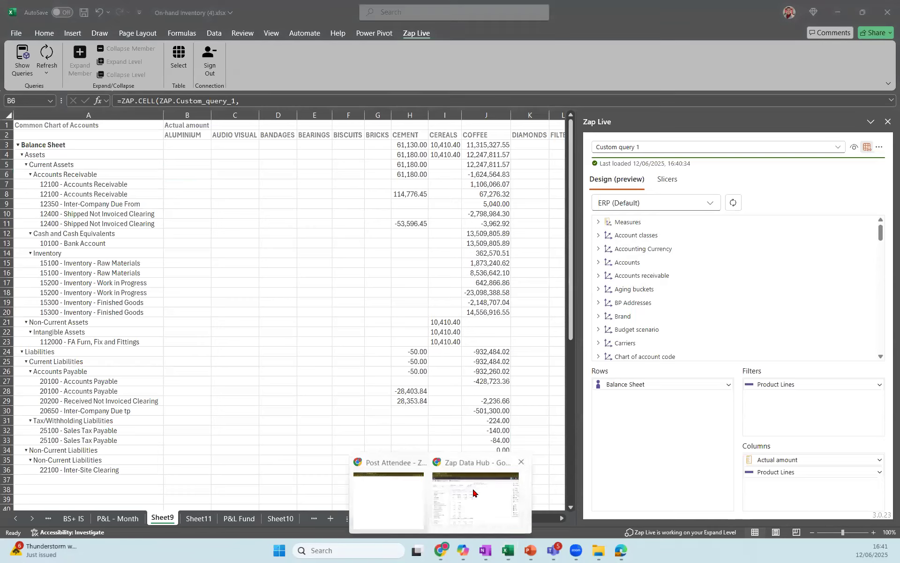
{"action": "left_click", "coordinate": [457, 496]}
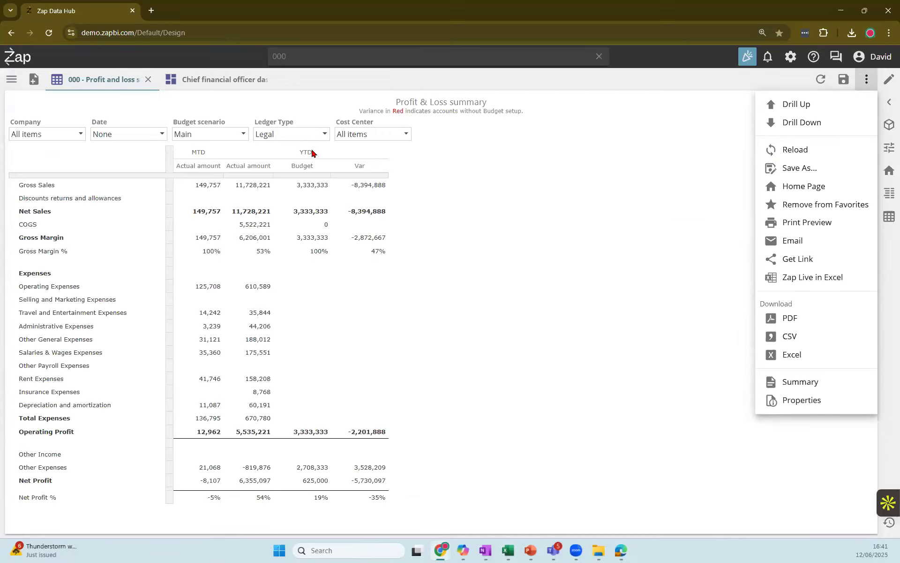
{"action": "left_click", "coordinate": [19, 83]}
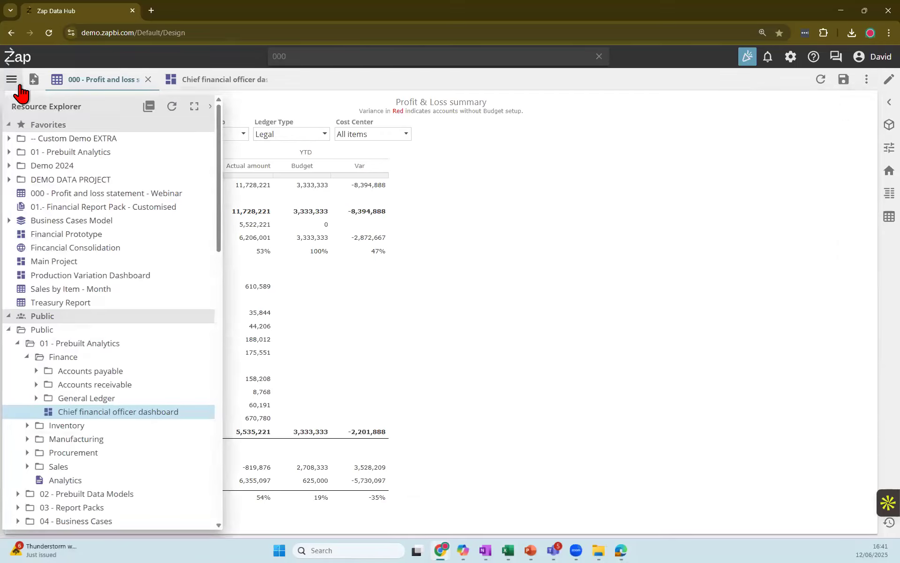
{"action": "left_click", "coordinate": [26, 358]}
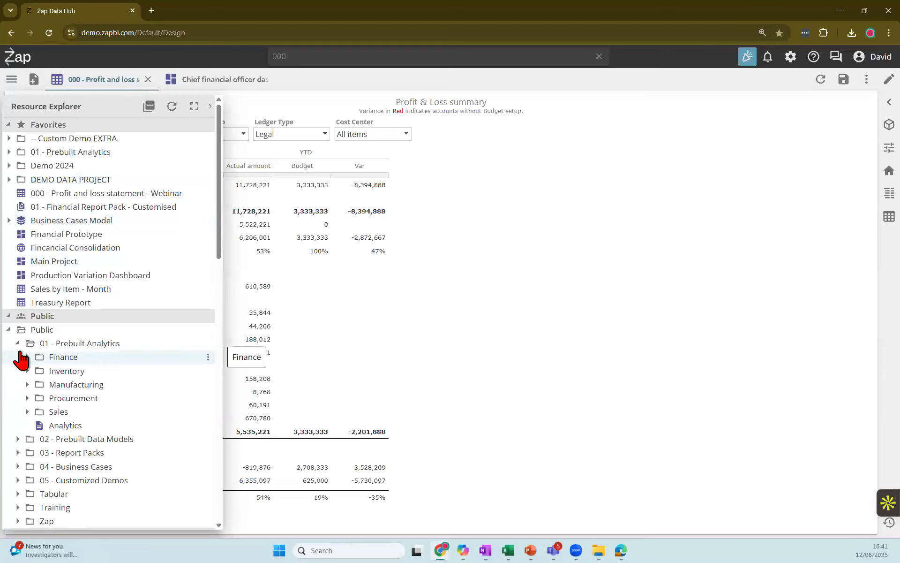
{"action": "left_click", "coordinate": [17, 344]}
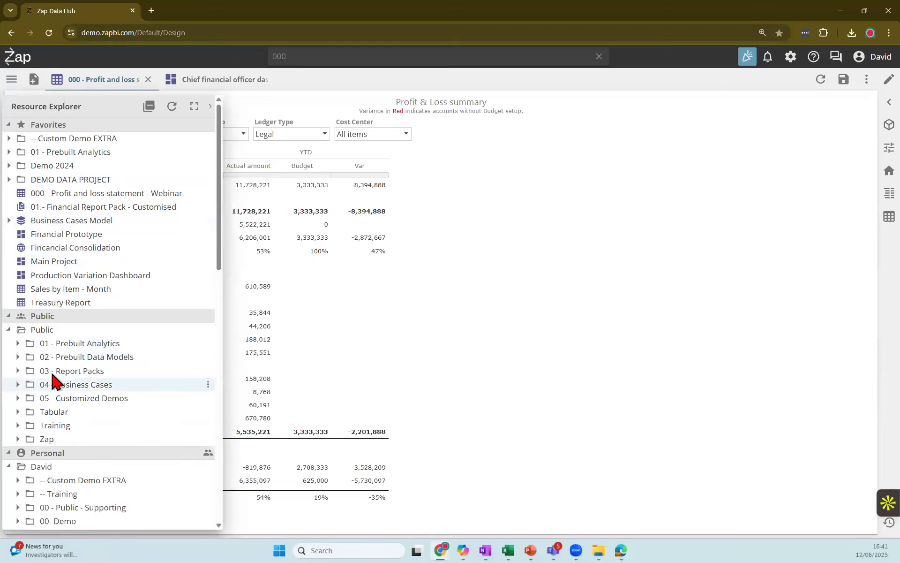
{"action": "scroll", "coordinate": [71, 347], "scroll_direction": "down", "scroll_amount": 1}
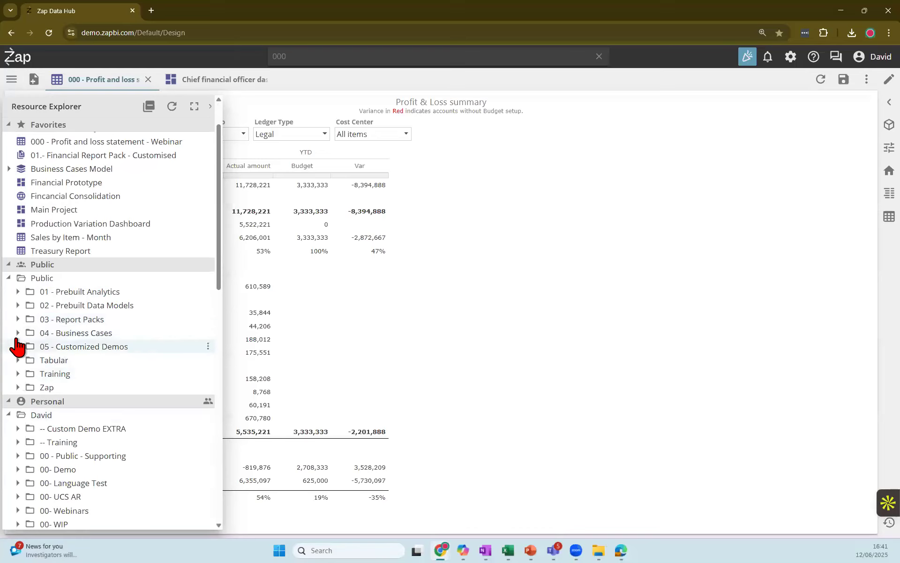
{"action": "left_click", "coordinate": [18, 333]}
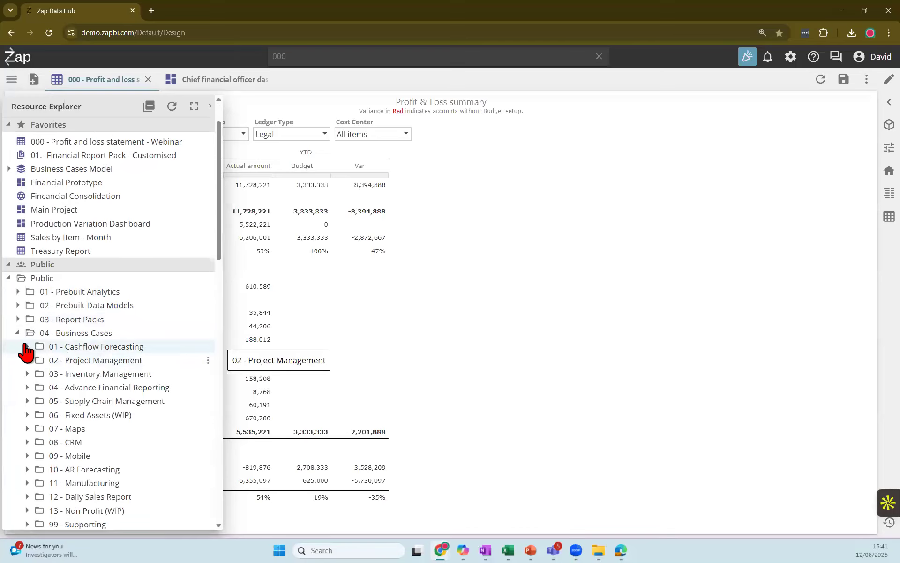
{"action": "double_click", "coordinate": [56, 351]}
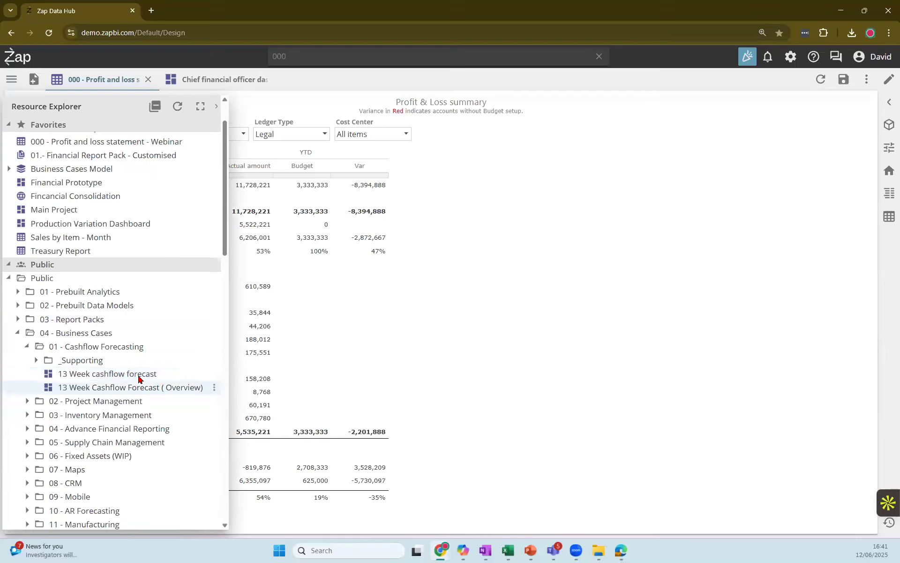
{"action": "double_click", "coordinate": [138, 374]}
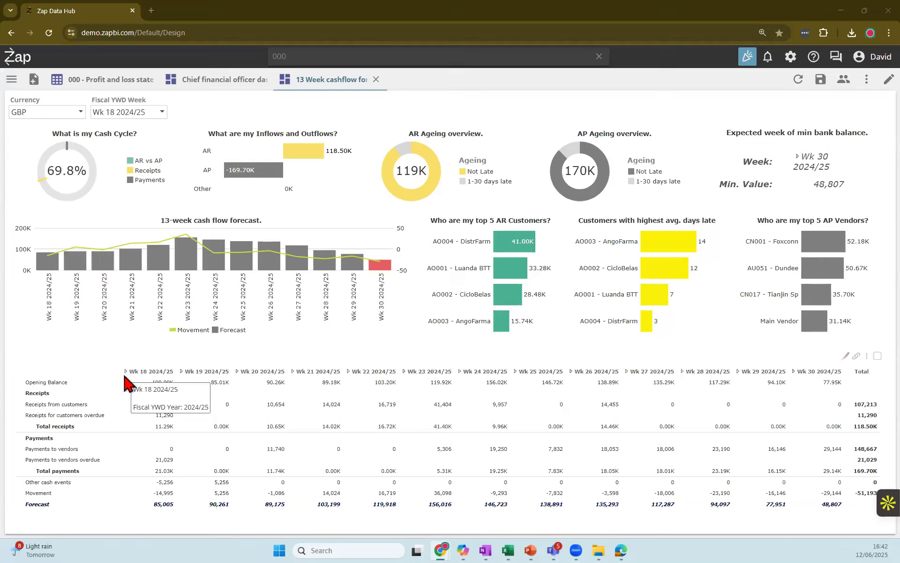
Examine the Wk 18 2024/25 opening balance, customer receipts and vendor payments in the forecast table, and the available currencies.
{"action": "left_click", "coordinate": [156, 384]}
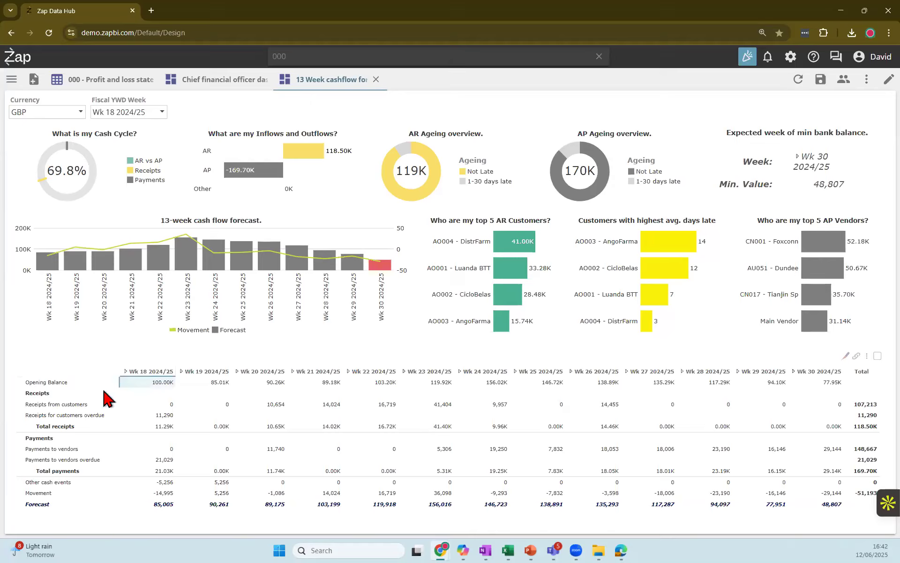
{"action": "left_click", "coordinate": [81, 112]}
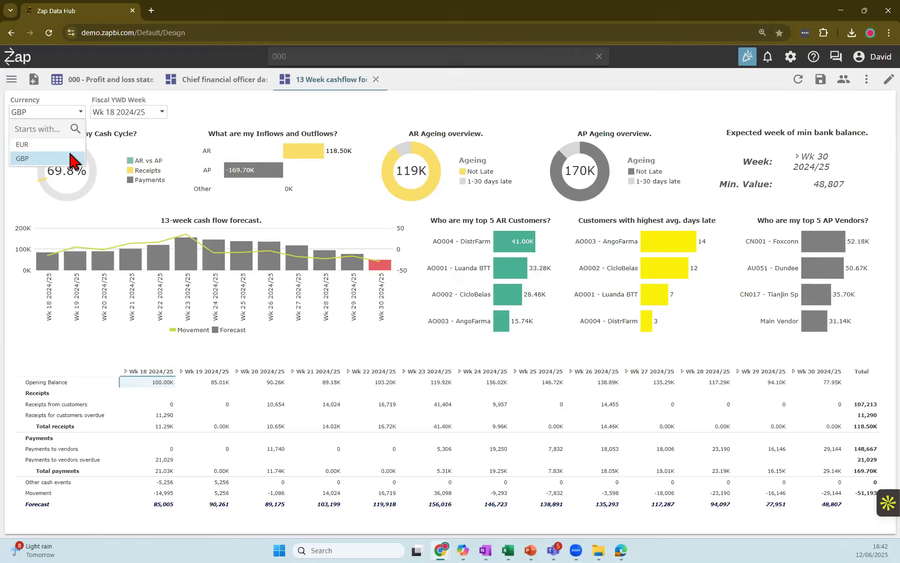
{"action": "left_click", "coordinate": [159, 406]}
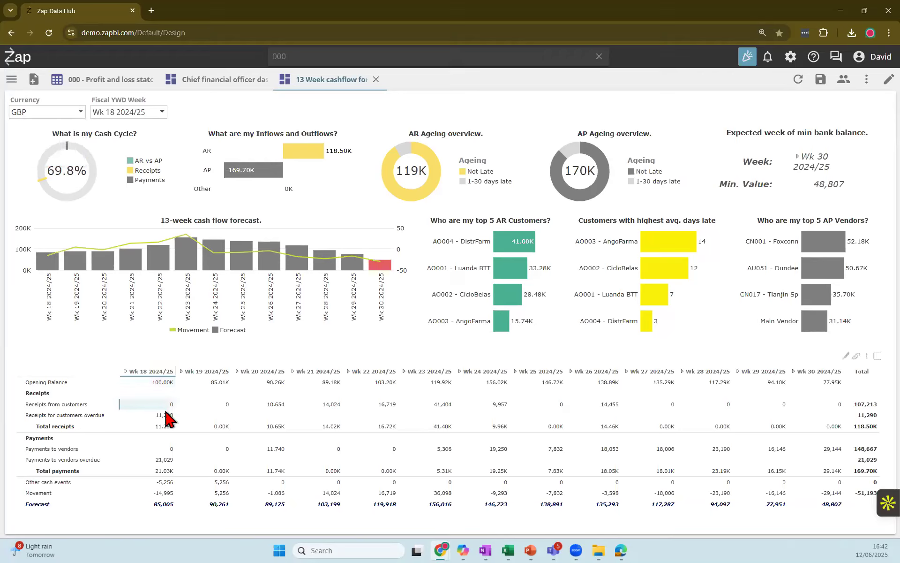
{"action": "left_click", "coordinate": [158, 448]}
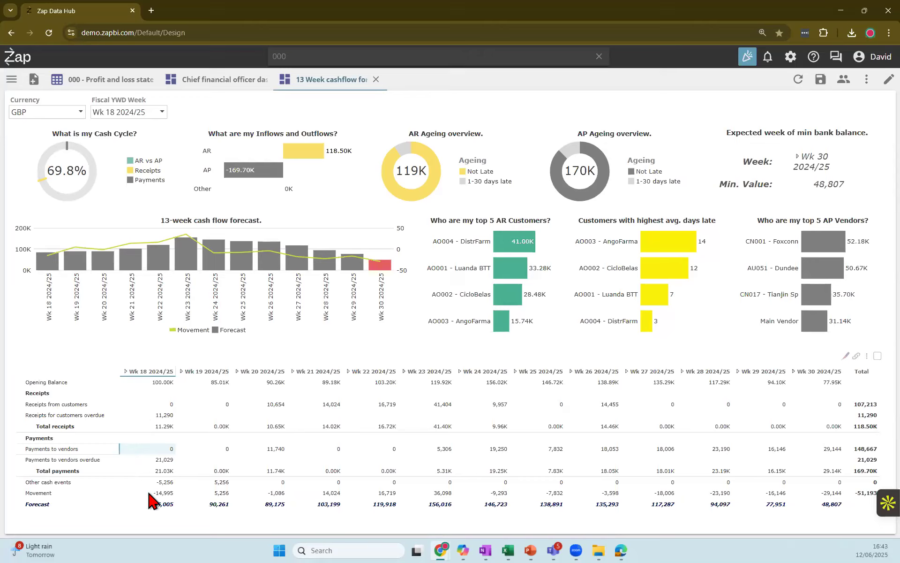
Check the Wk 18 other cash events in the forecast table, and switch to the MBM707_T01_Ex5.xlsx workbook in Excel.
{"action": "left_click", "coordinate": [160, 484]}
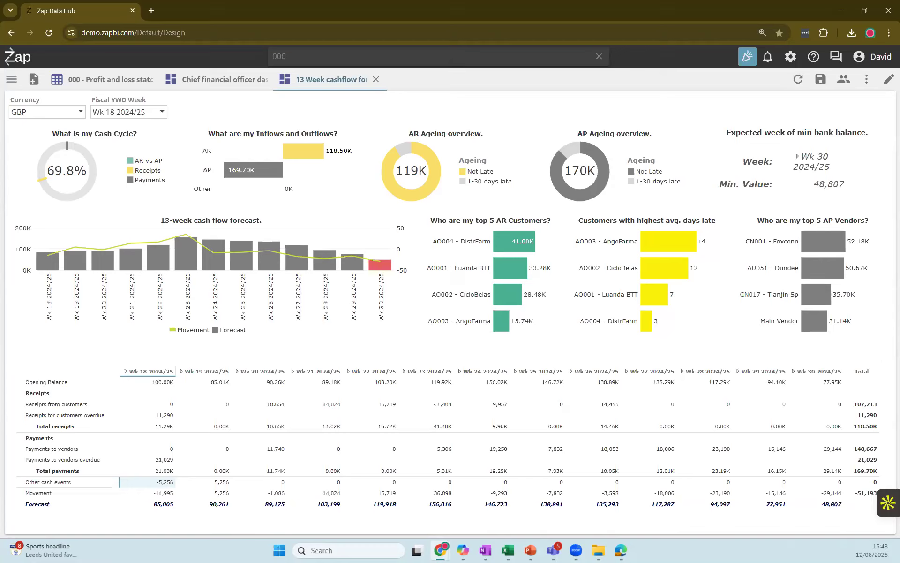
{"action": "key", "text": "alt+Tab"}
{"action": "left_click", "coordinate": [168, 516]}
{"action": "key", "text": "alt+Tab"}
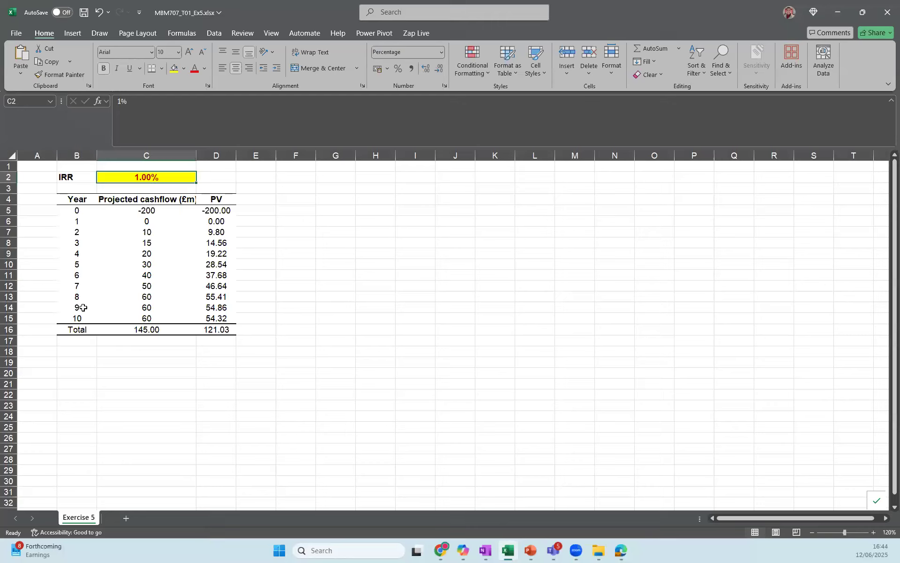
Inspect the present value formulas in the PV column, from year 7 back up to year 0.
{"action": "left_click", "coordinate": [223, 210]}
{"action": "left_click", "coordinate": [223, 233]}
{"action": "left_click", "coordinate": [226, 254]}
{"action": "left_click", "coordinate": [226, 265]}
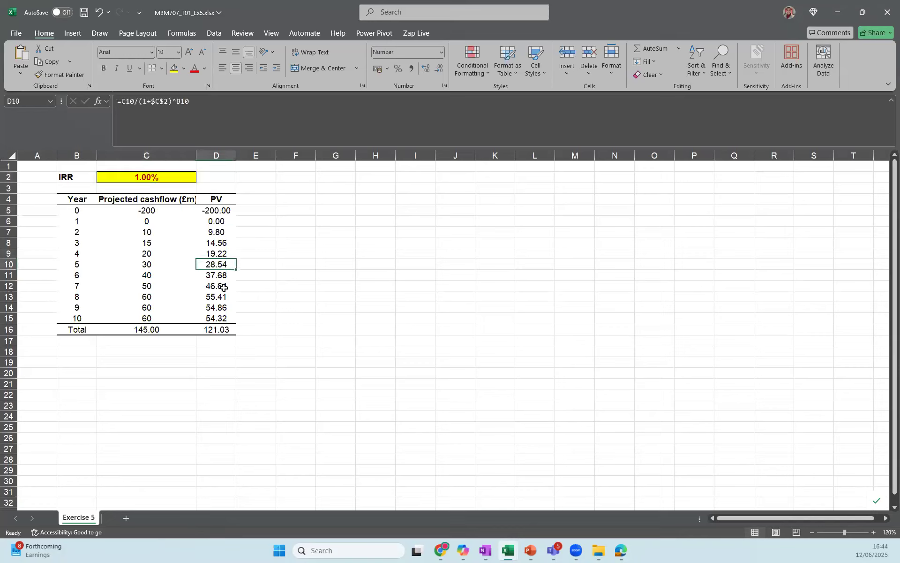
{"action": "left_click", "coordinate": [224, 286]}
{"action": "left_click", "coordinate": [223, 254]}
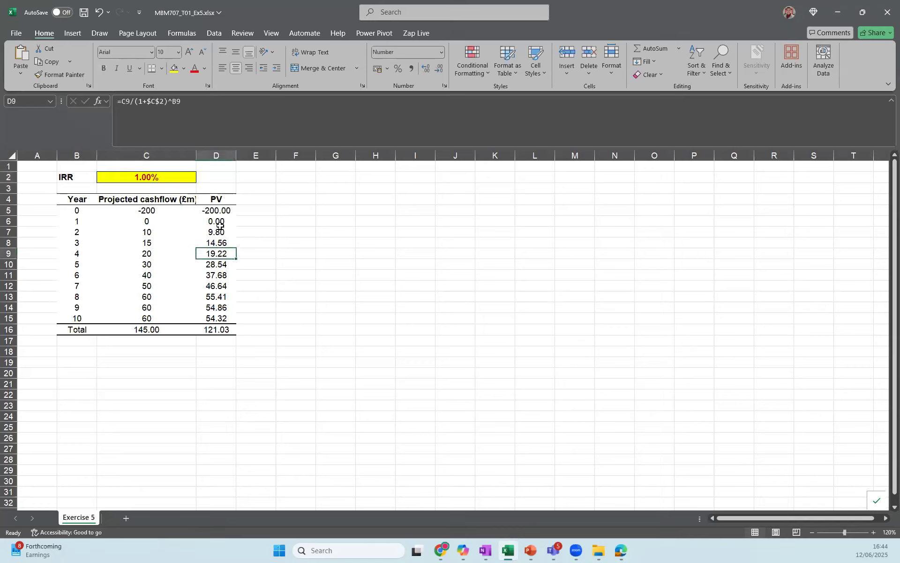
{"action": "left_click_drag", "start_coordinate": [220, 229], "coordinate": [218, 221]}
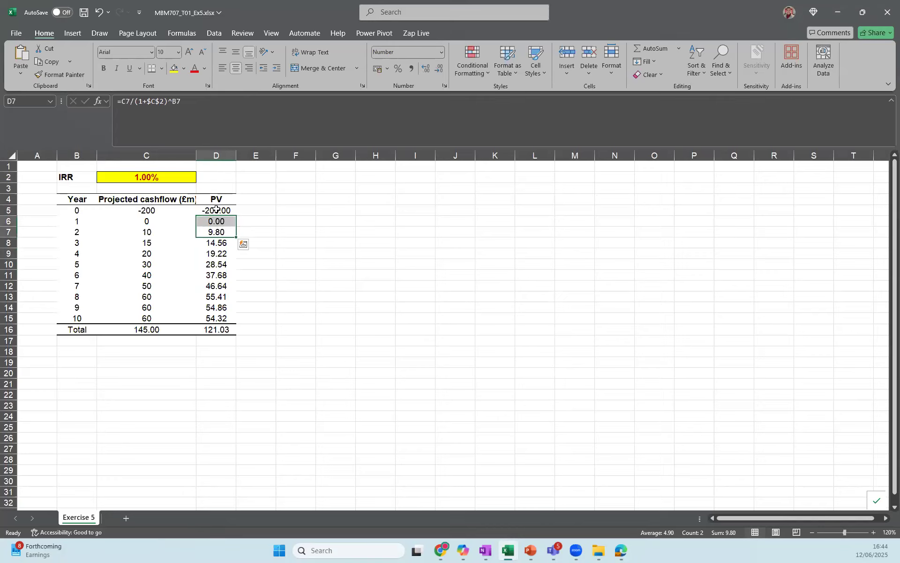
{"action": "left_click", "coordinate": [217, 210]}
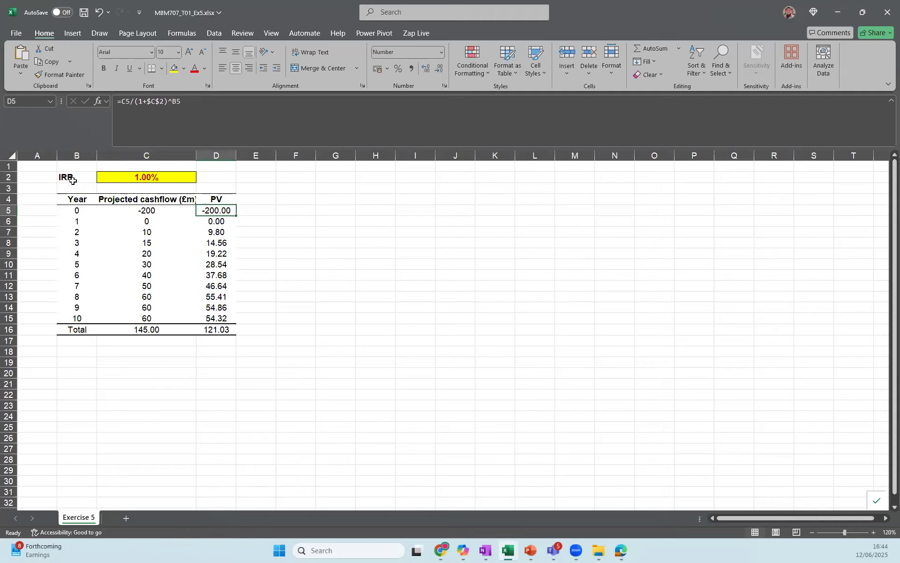
Review the IRR rate in C2, the PV values, the PV total formula in D16 and the projected cashflows.
{"action": "left_click", "coordinate": [162, 176]}
{"action": "left_click_drag", "start_coordinate": [216, 210], "coordinate": [217, 308]}
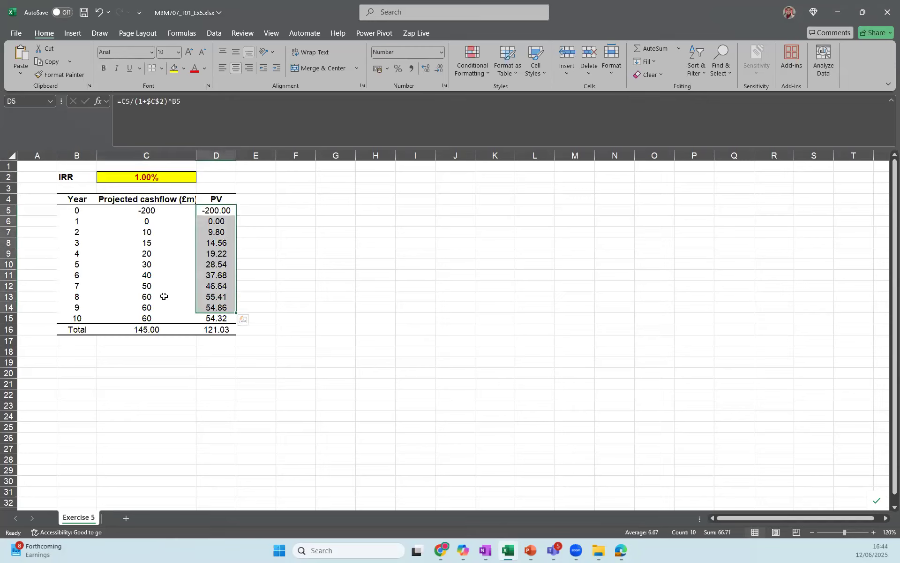
{"action": "left_click", "coordinate": [323, 259]}
{"action": "left_click", "coordinate": [176, 177]}
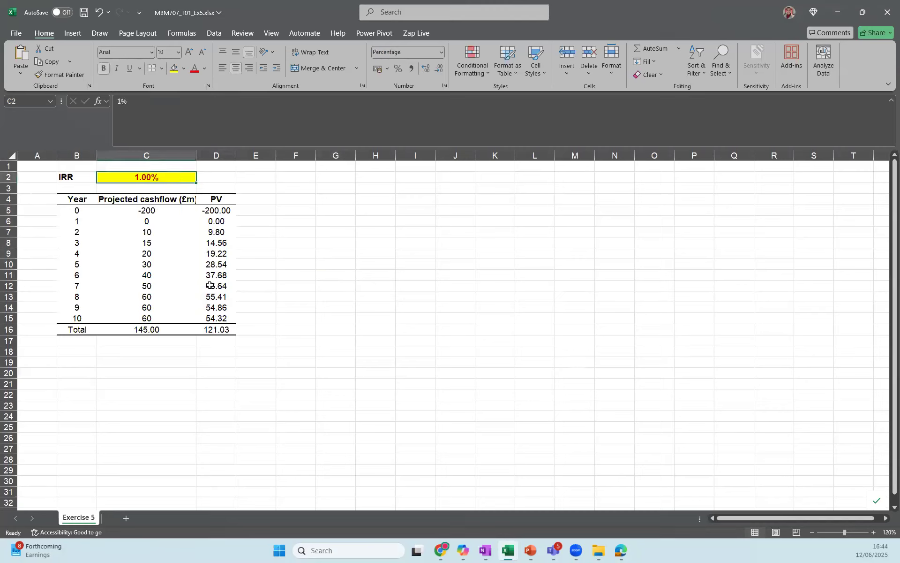
{"action": "left_click", "coordinate": [220, 329]}
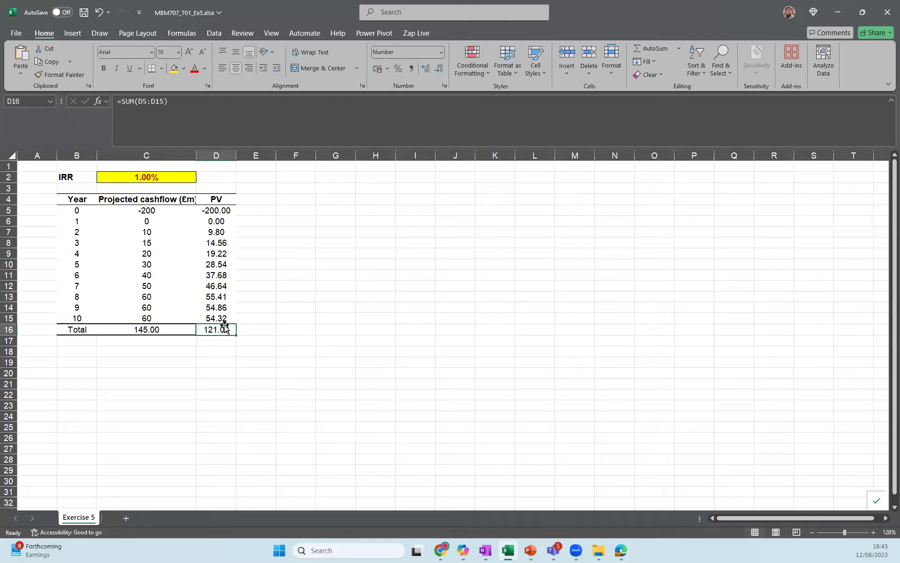
{"action": "left_click", "coordinate": [389, 35]}
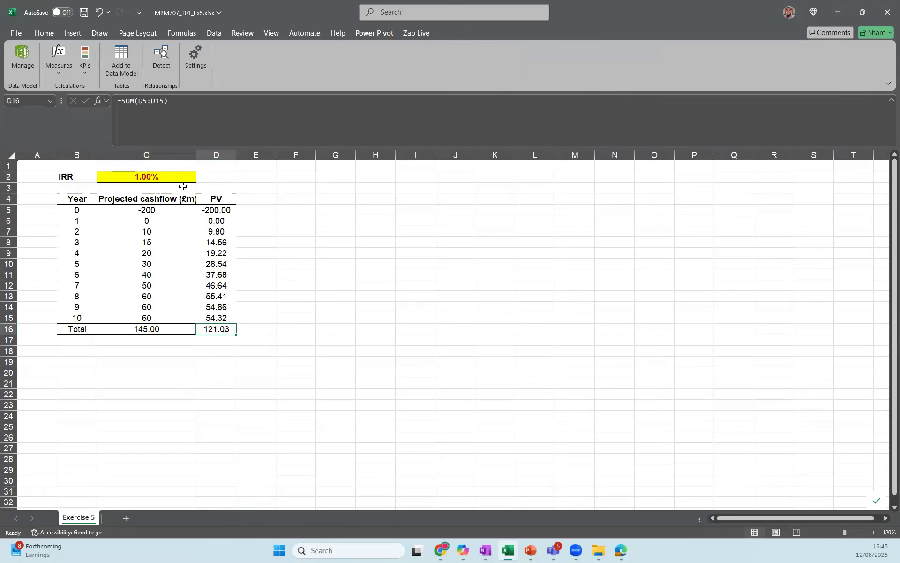
{"action": "left_click_drag", "start_coordinate": [147, 210], "coordinate": [147, 318]}
{"action": "left_click", "coordinate": [255, 264]}
{"action": "left_click", "coordinate": [294, 261]}
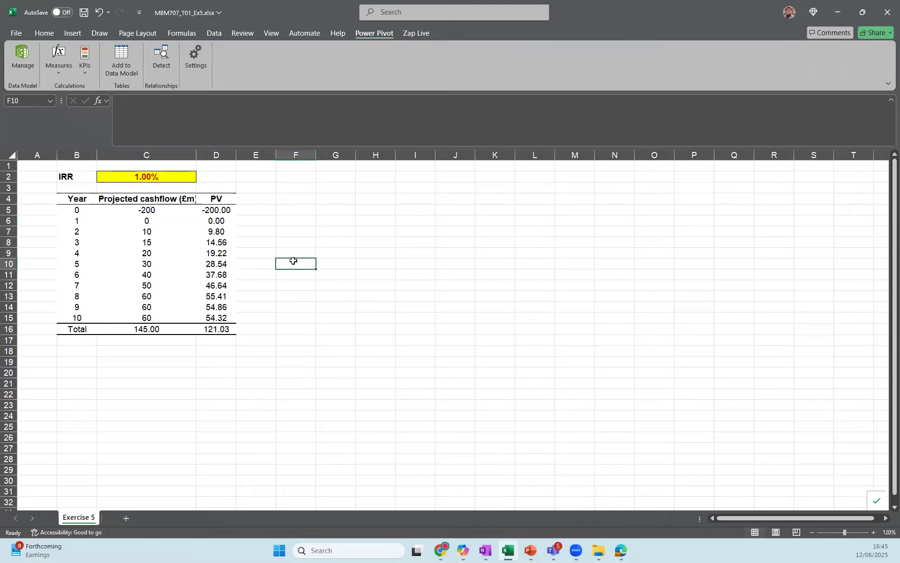
Try a Goal Seek that brings the PV total in D16 to 0 by changing the IRR in C2, and discard its solution.
{"action": "left_click", "coordinate": [224, 330]}
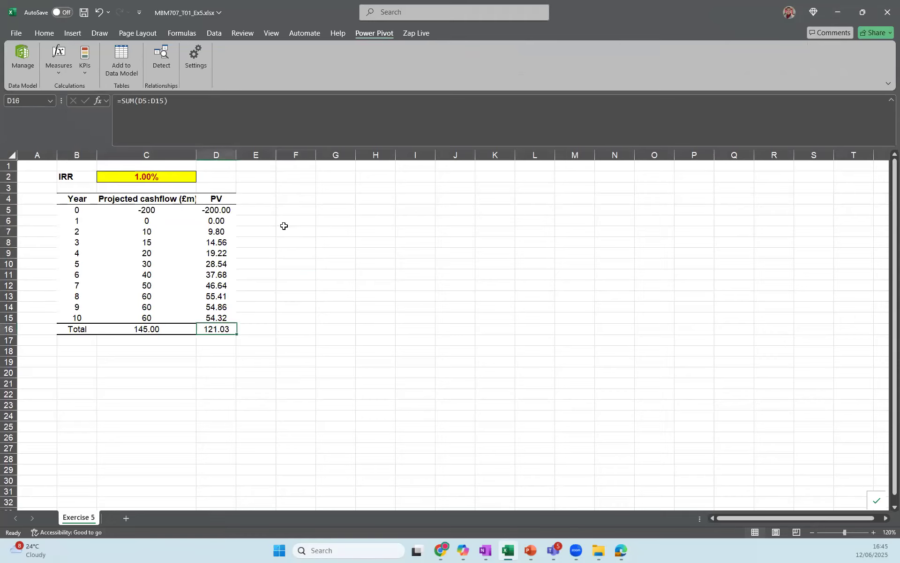
{"action": "left_click", "coordinate": [146, 35]}
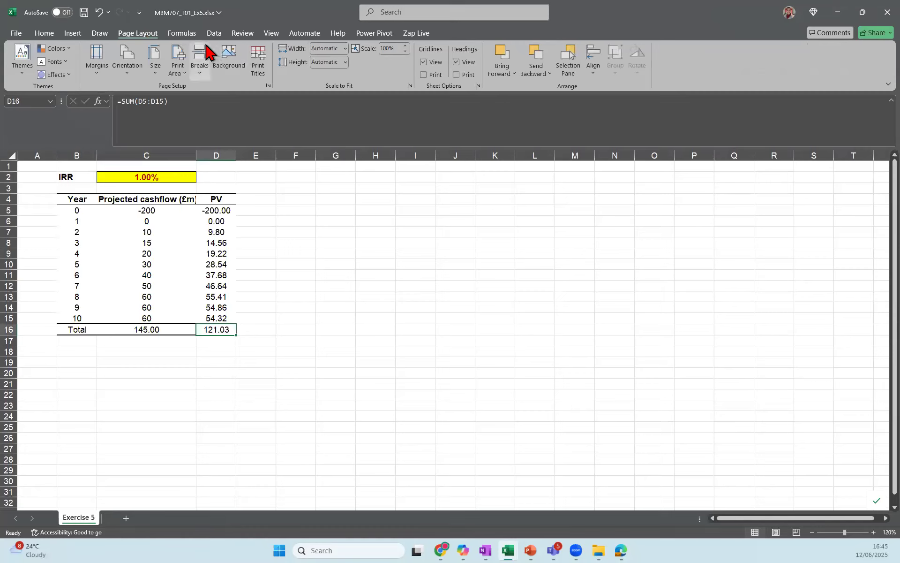
{"action": "left_click", "coordinate": [214, 33]}
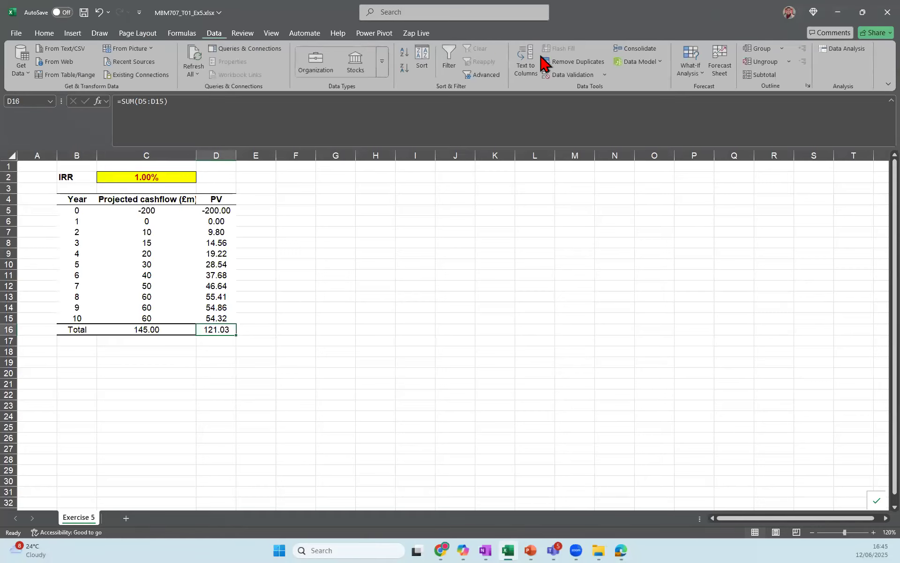
{"action": "left_click", "coordinate": [697, 71]}
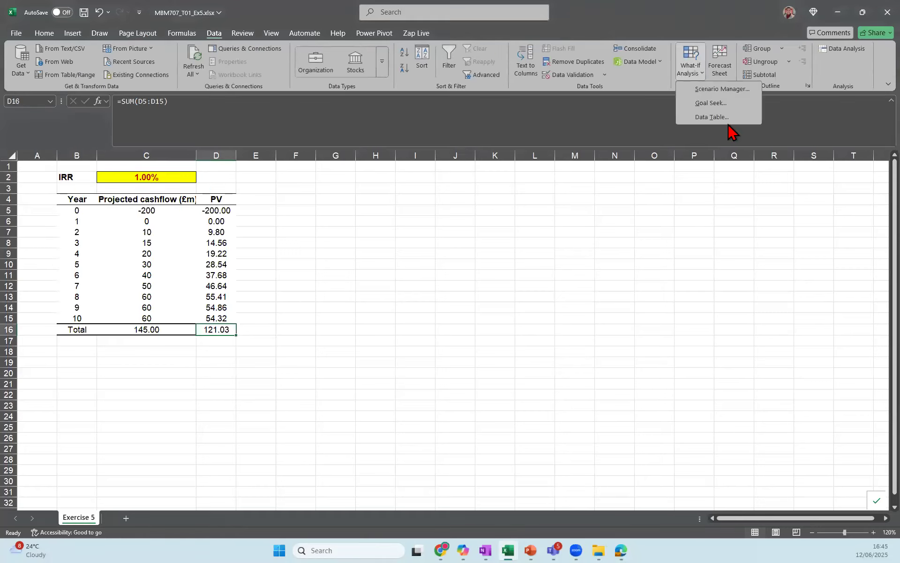
{"action": "left_click", "coordinate": [731, 104]}
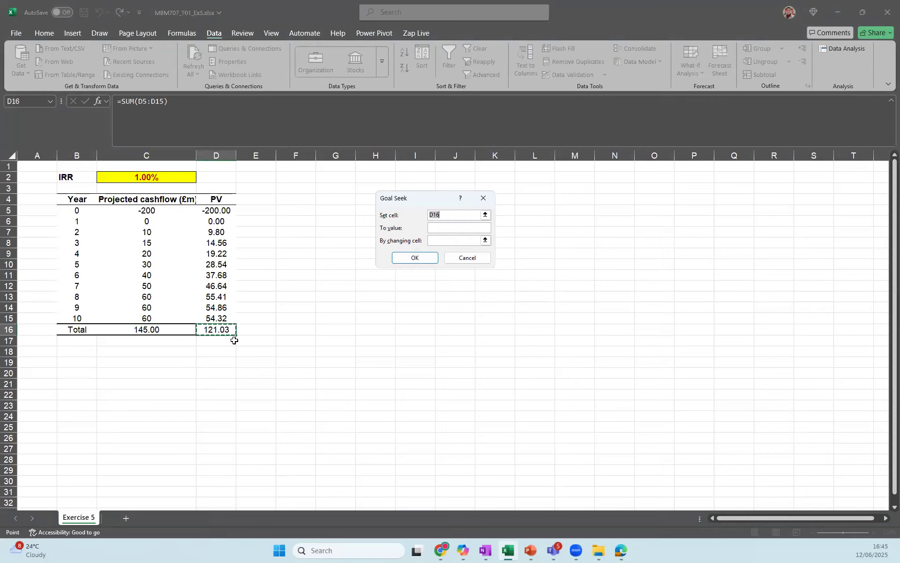
{"action": "left_click", "coordinate": [216, 329]}
{"action": "left_click", "coordinate": [449, 228]}
{"action": "type", "text": "0"}
{"action": "left_click", "coordinate": [451, 240]}
{"action": "left_click", "coordinate": [117, 178]}
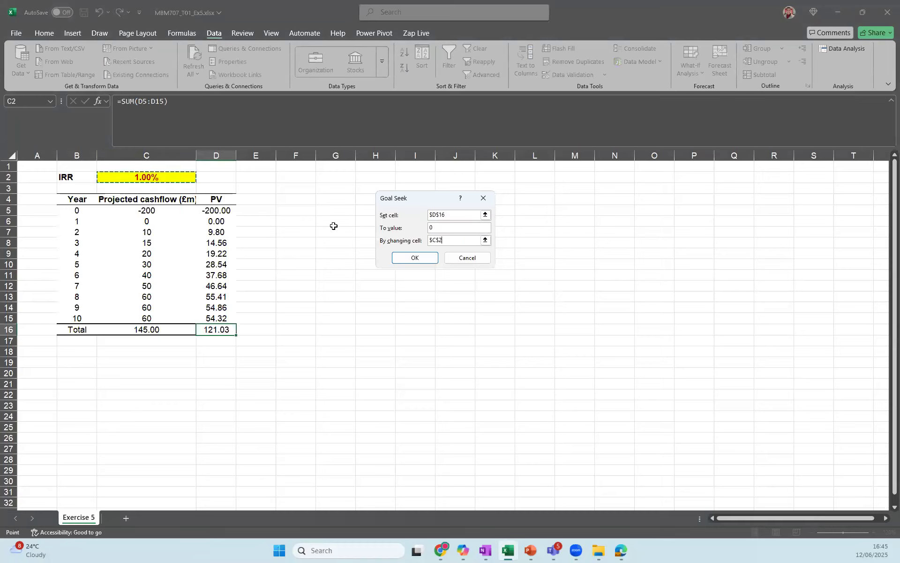
{"action": "left_click", "coordinate": [408, 259]}
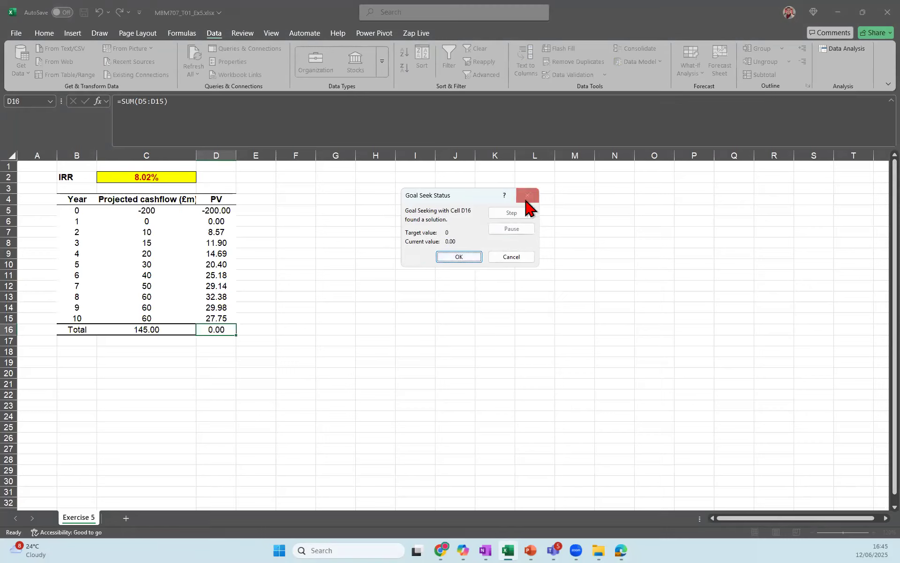
{"action": "key", "text": "Escape"}
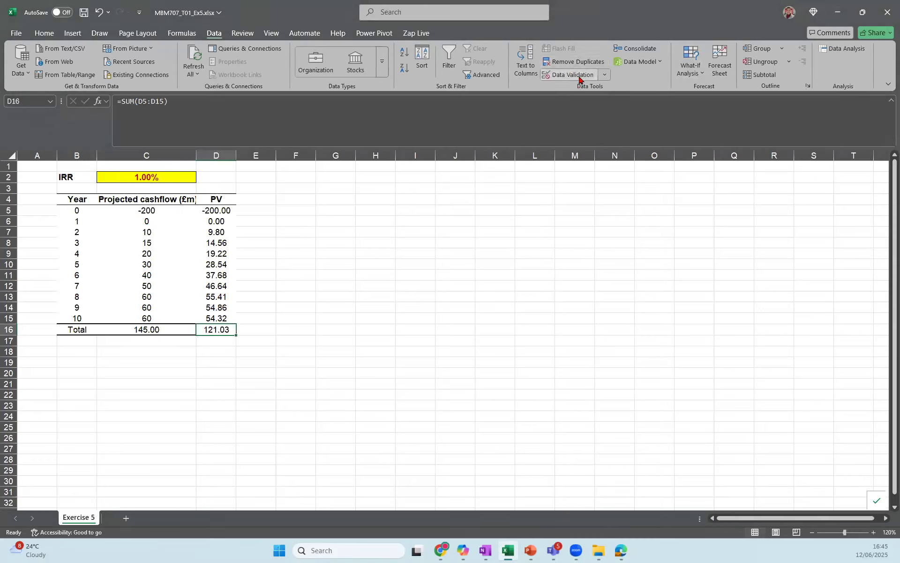
Run Goal Seek again on the PV total D16 with target value 0 and changing cell C2.
{"action": "left_click", "coordinate": [690, 70]}
{"action": "left_click", "coordinate": [714, 102]}
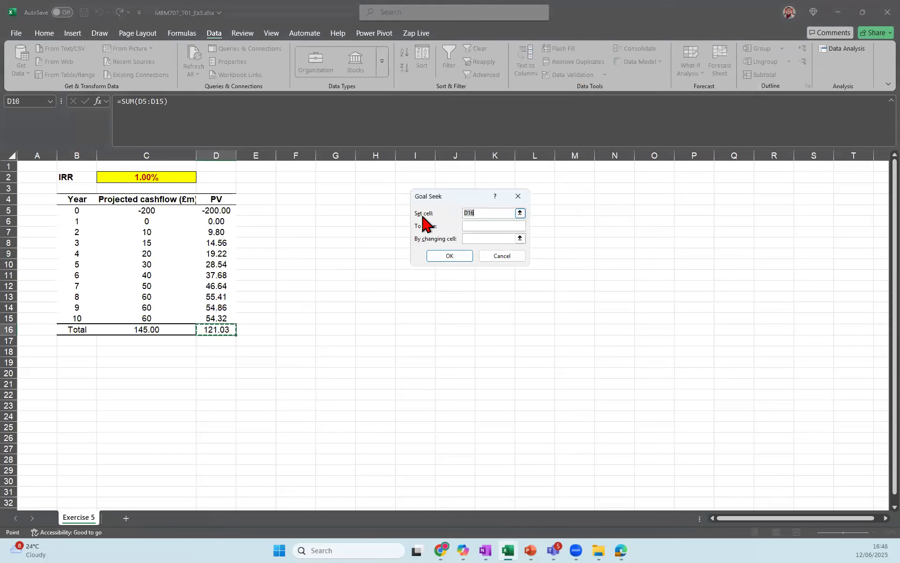
{"action": "left_click", "coordinate": [468, 227]}
{"action": "type", "text": "0"}
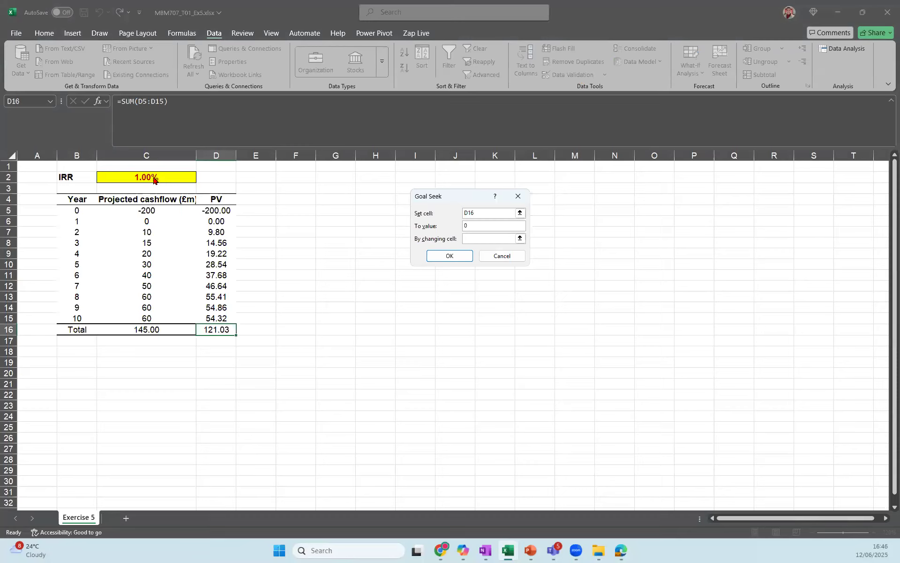
{"action": "left_click", "coordinate": [176, 177]}
{"action": "left_click", "coordinate": [444, 256]}
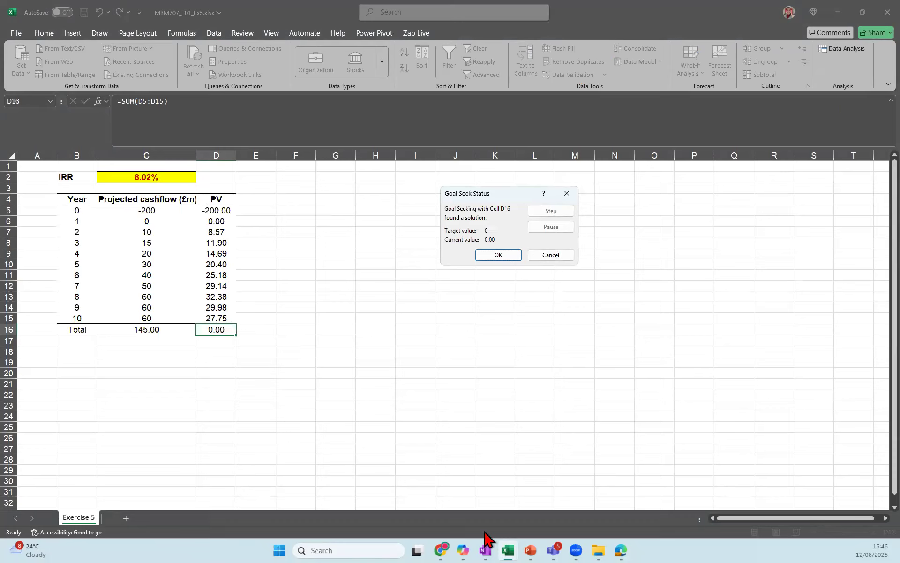
View the Zap Data Hub cashflow dashboard in Chrome, return to MBM707_T01_Ex5.xlsx in Excel and cancel the pending Goal Seek solution.
{"action": "mouse_move", "coordinate": [446, 533]}
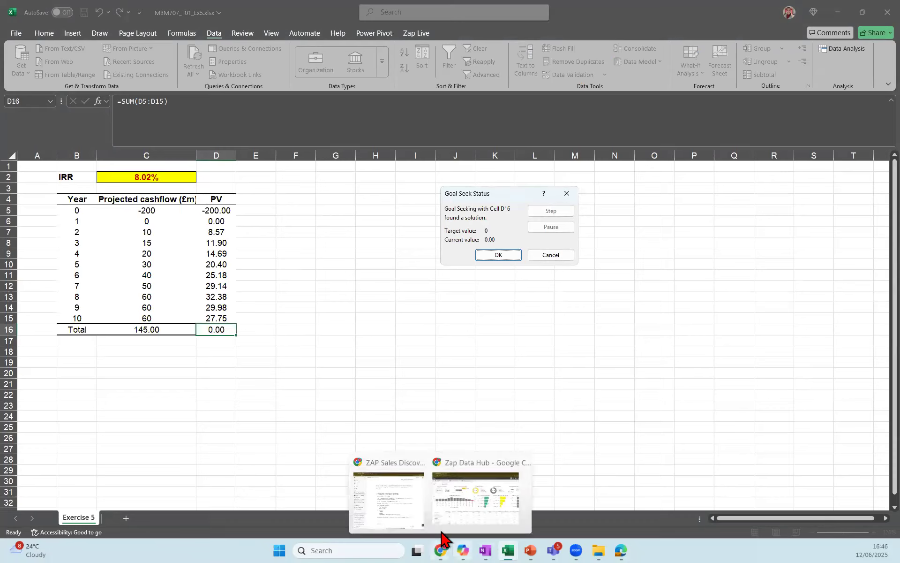
{"action": "left_click", "coordinate": [474, 519]}
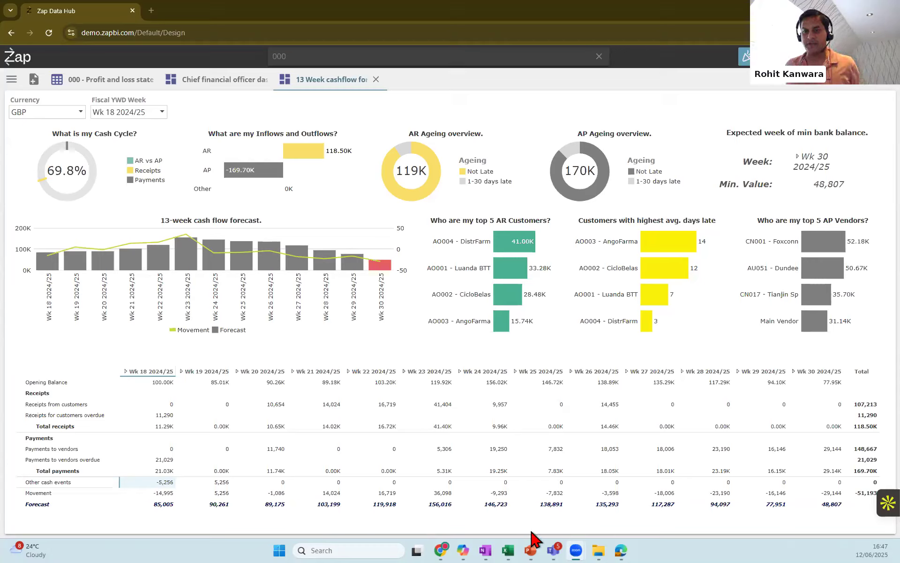
{"action": "mouse_move", "coordinate": [508, 546]}
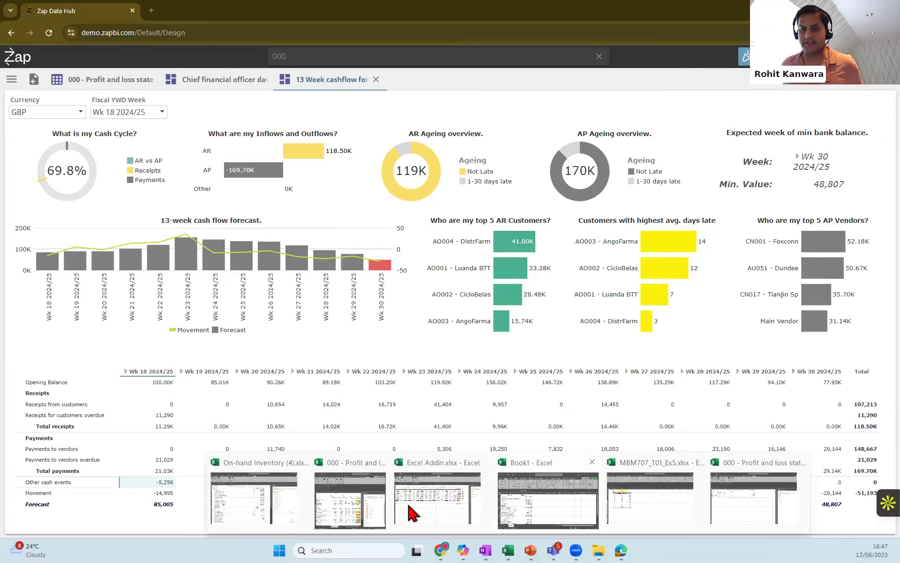
{"action": "left_click", "coordinate": [244, 498]}
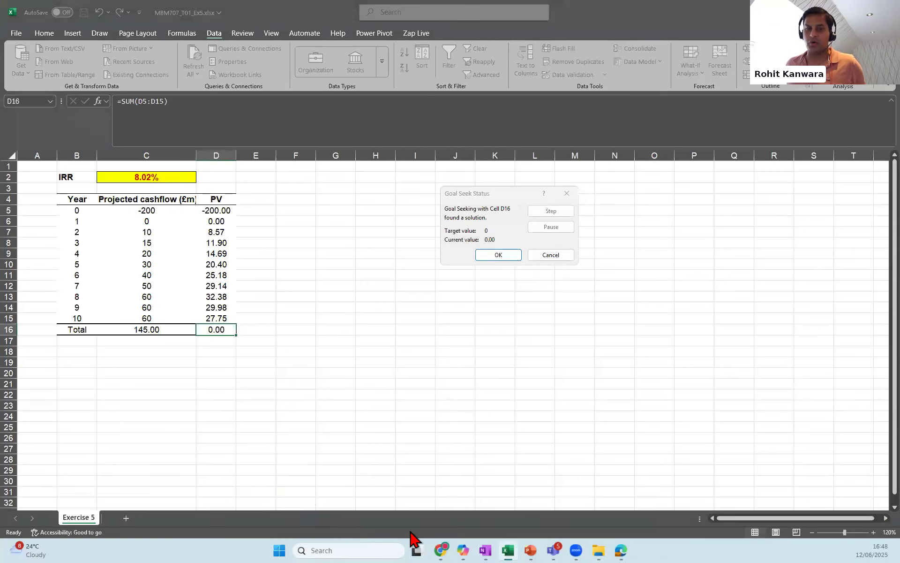
{"action": "left_click", "coordinate": [554, 255]}
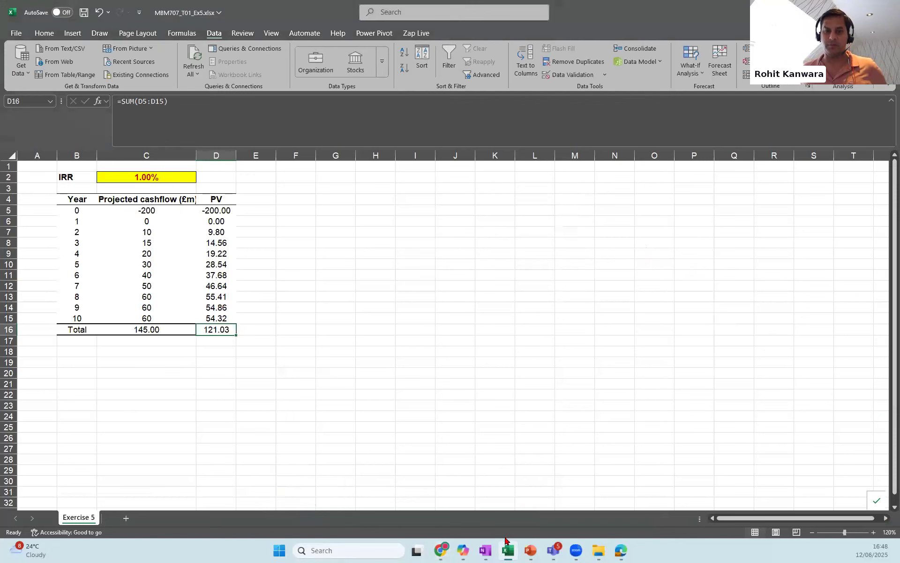
Switch to the On-hand inventory (4).xlsx workbook, close the Zap Live pane and open the BS+ IS sheet.
{"action": "left_click", "coordinate": [513, 546]}
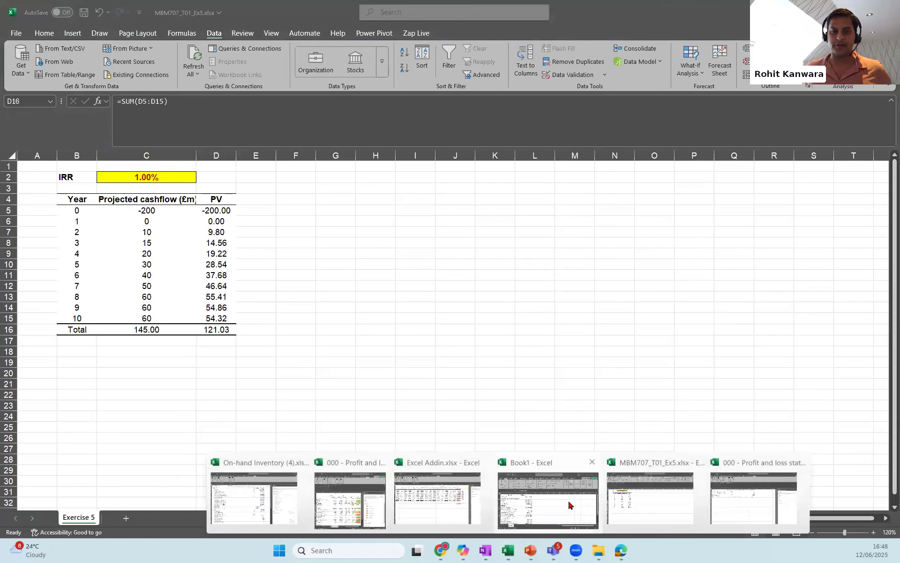
{"action": "left_click", "coordinate": [269, 510]}
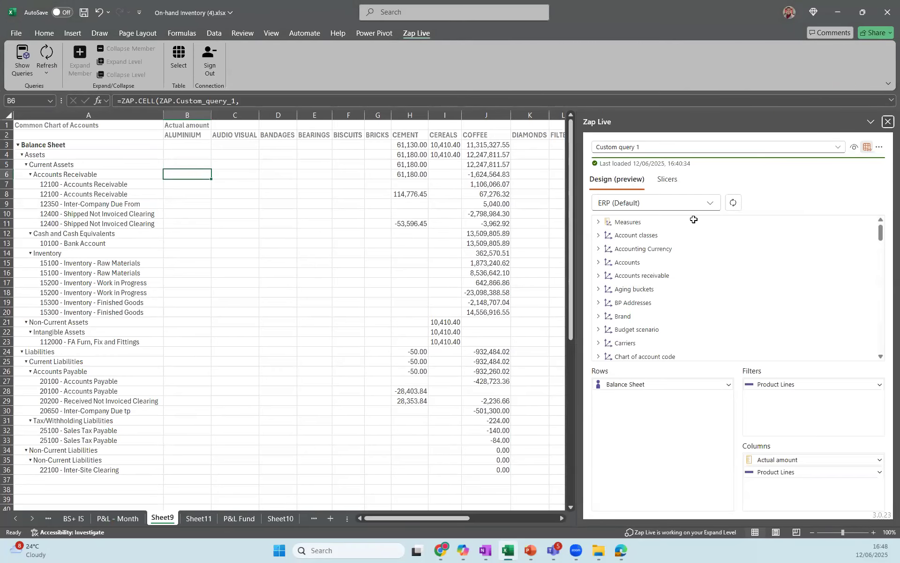
{"action": "left_click", "coordinate": [887, 121]}
{"action": "left_click", "coordinate": [74, 519]}
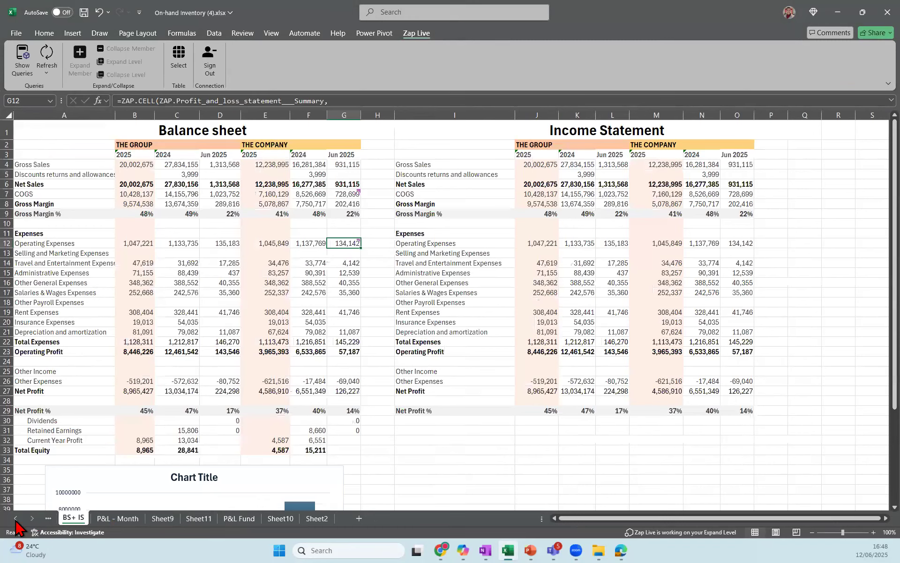
{"action": "left_click", "coordinate": [16, 518]}
Look at the Zap Live refresh options and locate Excel's Add-ins command.
{"action": "left_click", "coordinate": [49, 71]}
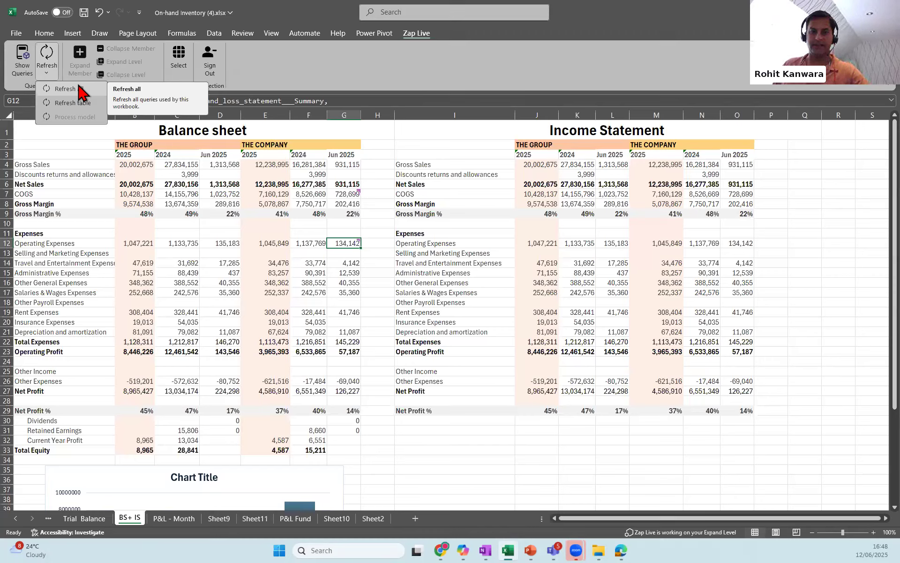
{"action": "left_click", "coordinate": [341, 193]}
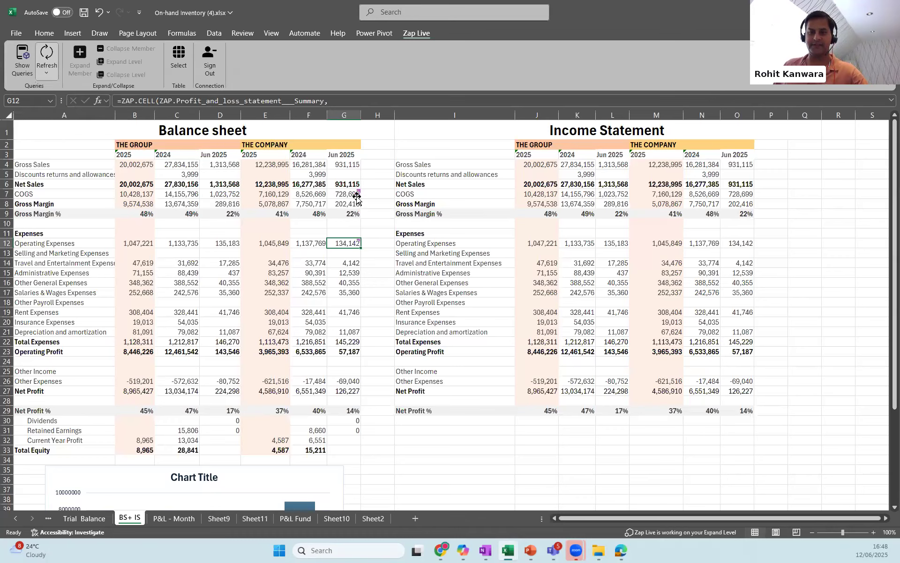
{"action": "left_click", "coordinate": [219, 35]}
{"action": "left_click", "coordinate": [193, 34]}
{"action": "left_click", "coordinate": [148, 34]}
{"action": "left_click", "coordinate": [73, 33]}
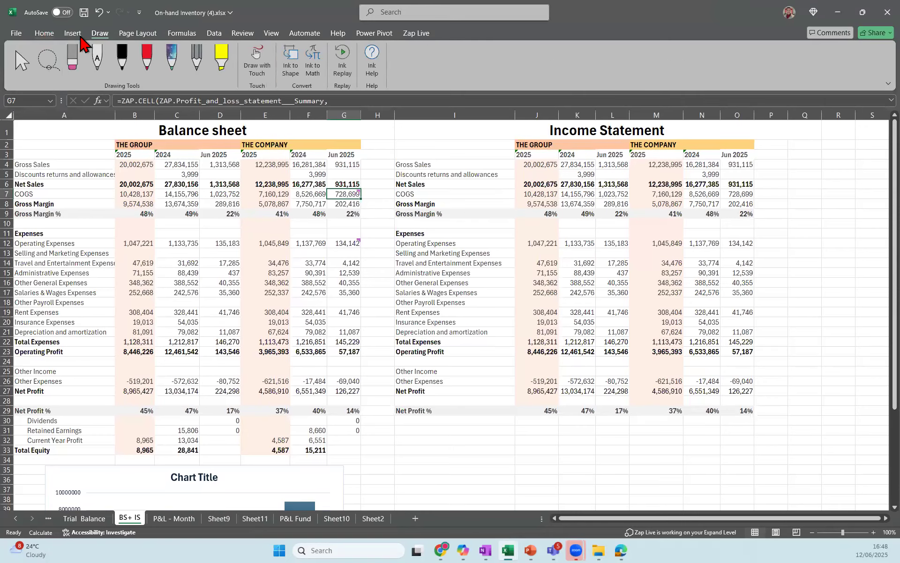
{"action": "left_click", "coordinate": [44, 33]}
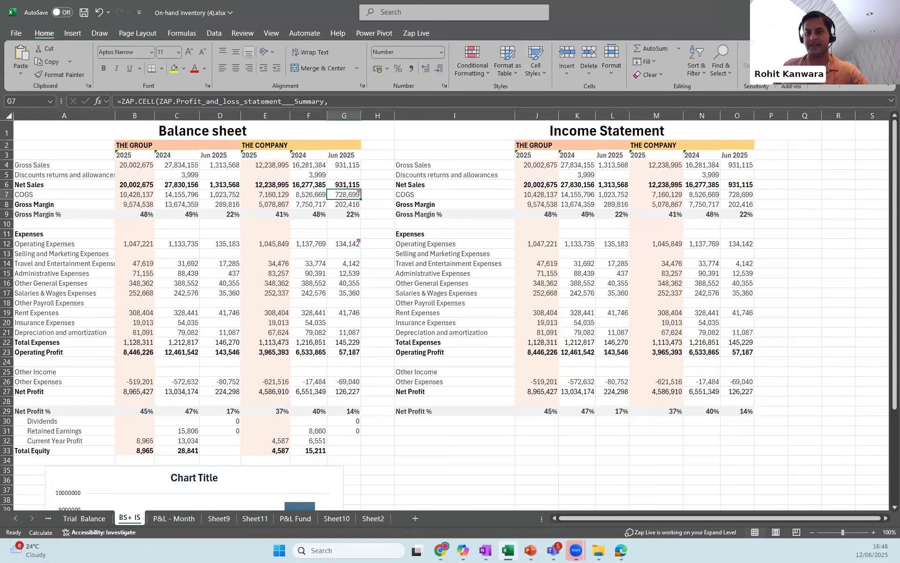
{"action": "left_click", "coordinate": [792, 66]}
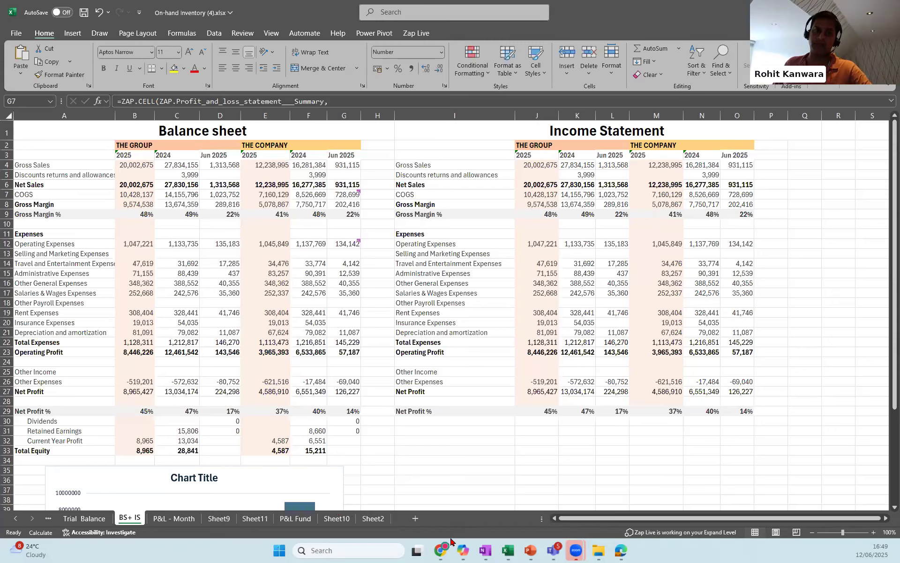
Switch to Zap Data Hub in Chrome and create a new analysis table resource.
{"action": "mouse_move", "coordinate": [442, 550]}
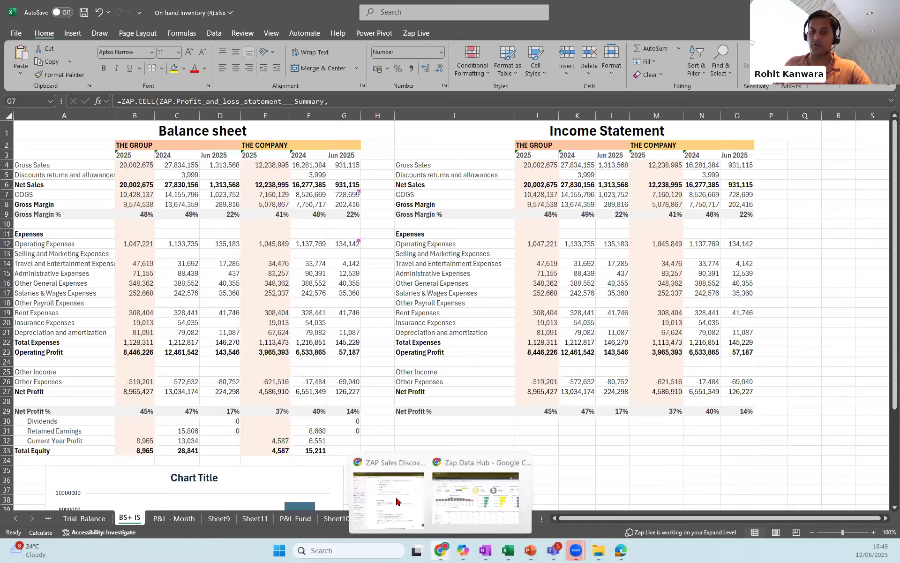
{"action": "left_click", "coordinate": [466, 482]}
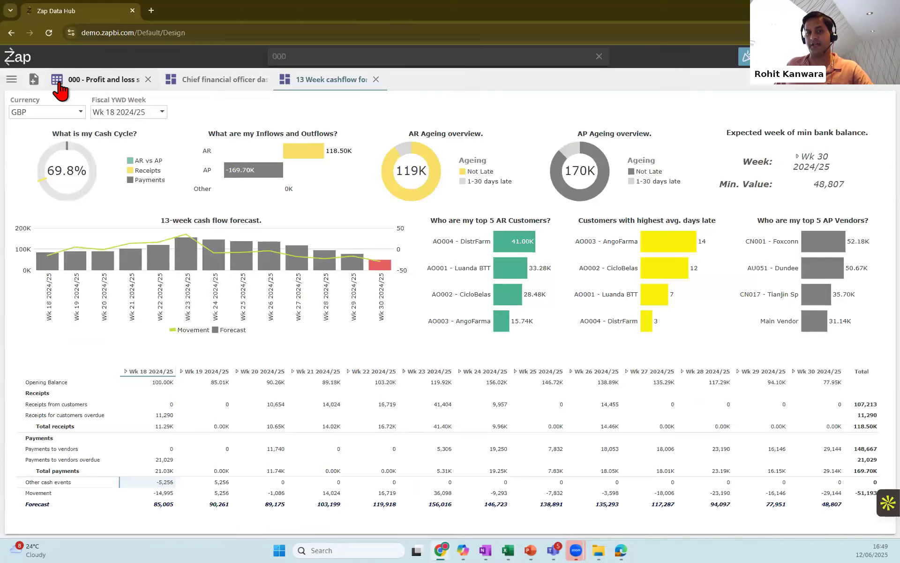
{"action": "left_click", "coordinate": [35, 81]}
{"action": "left_click", "coordinate": [100, 125]}
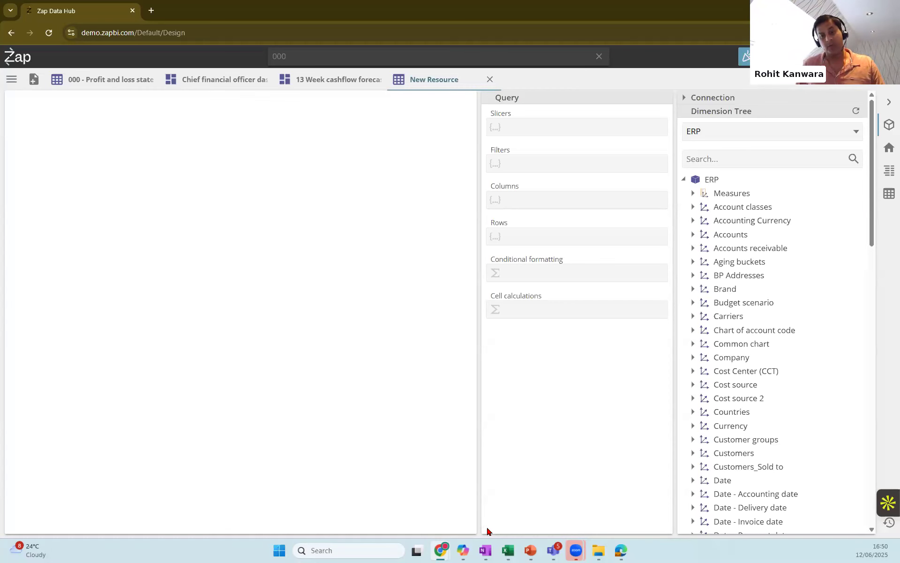
Switch to the Excel Addin.xlsx workbook and look at the list of available Zap Live queries.
{"action": "mouse_move", "coordinate": [508, 546]}
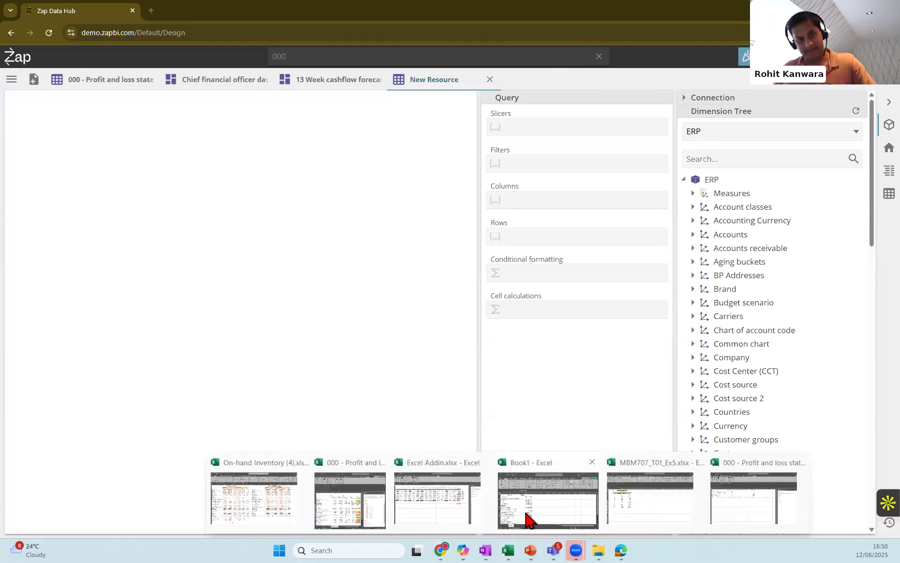
{"action": "left_click", "coordinate": [456, 518]}
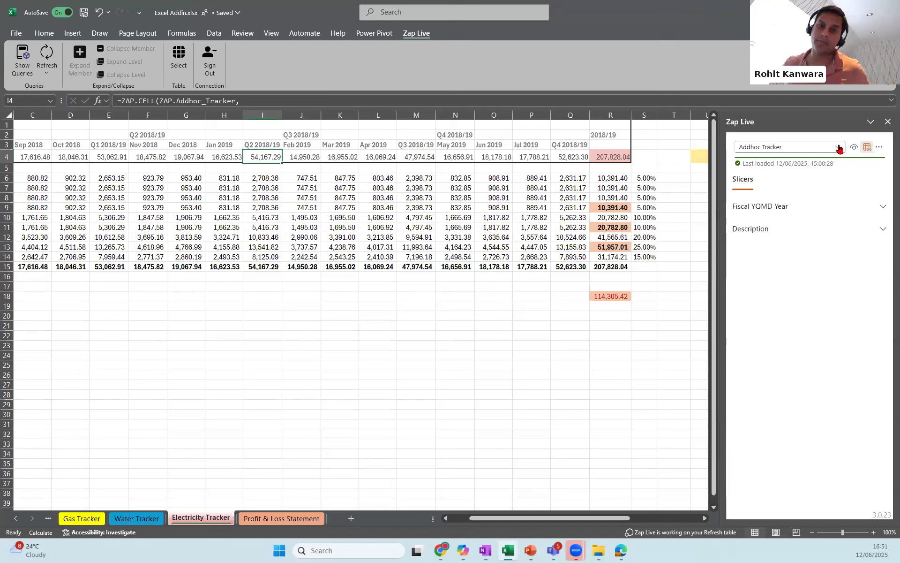
{"action": "left_click", "coordinate": [789, 147]}
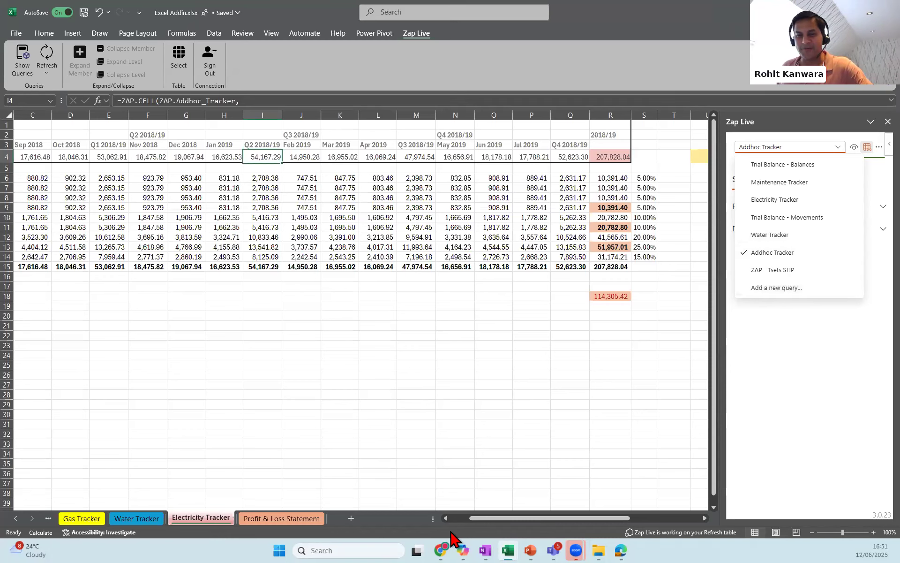
Return to Zap Data Hub in Chrome and look through the ERP measure groups, including the General ledger measures.
{"action": "mouse_move", "coordinate": [440, 550]}
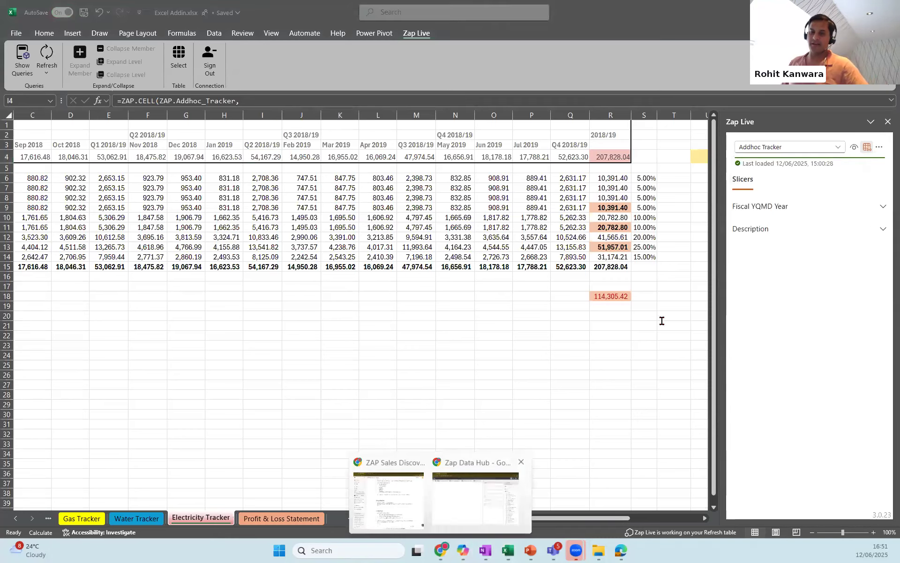
{"action": "left_click", "coordinate": [495, 501]}
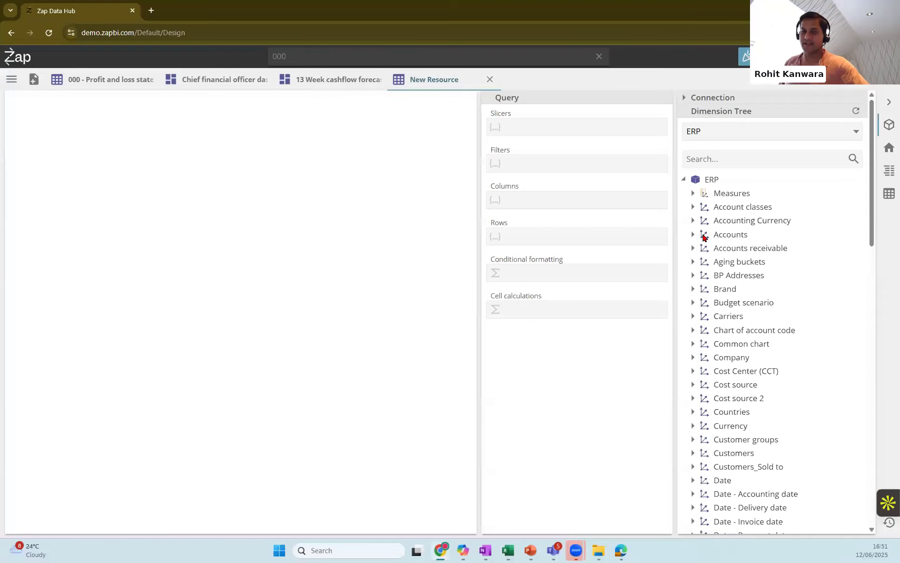
{"action": "left_click", "coordinate": [695, 195]}
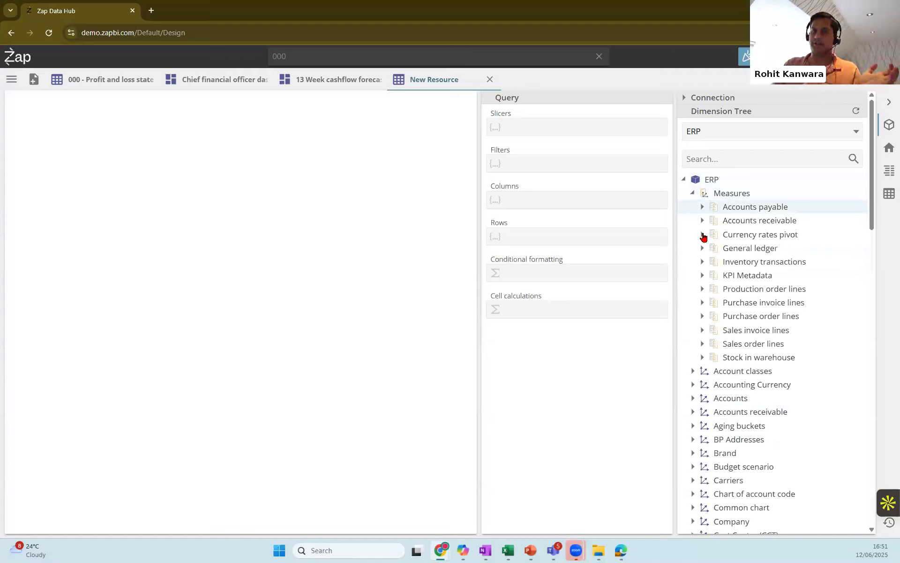
{"action": "left_click", "coordinate": [702, 248]}
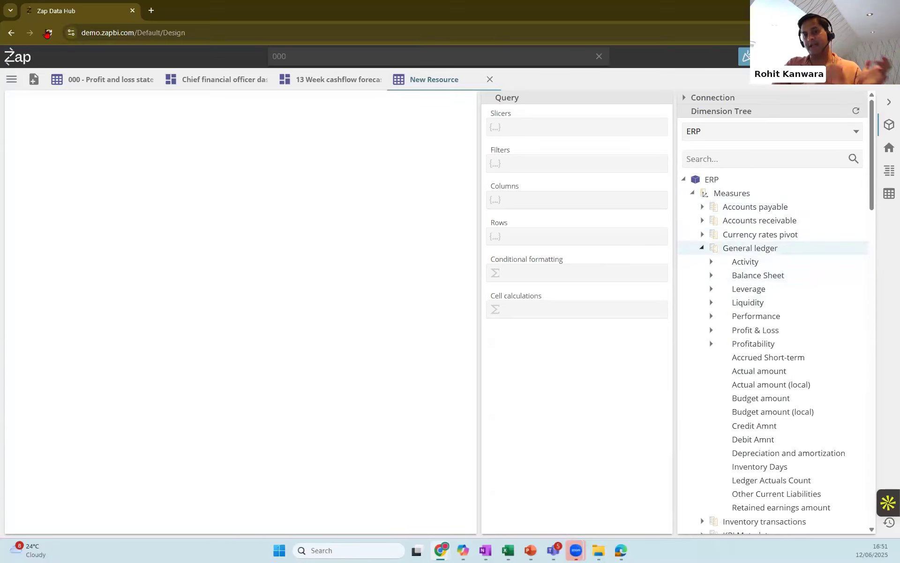
{"action": "left_click", "coordinate": [702, 248]}
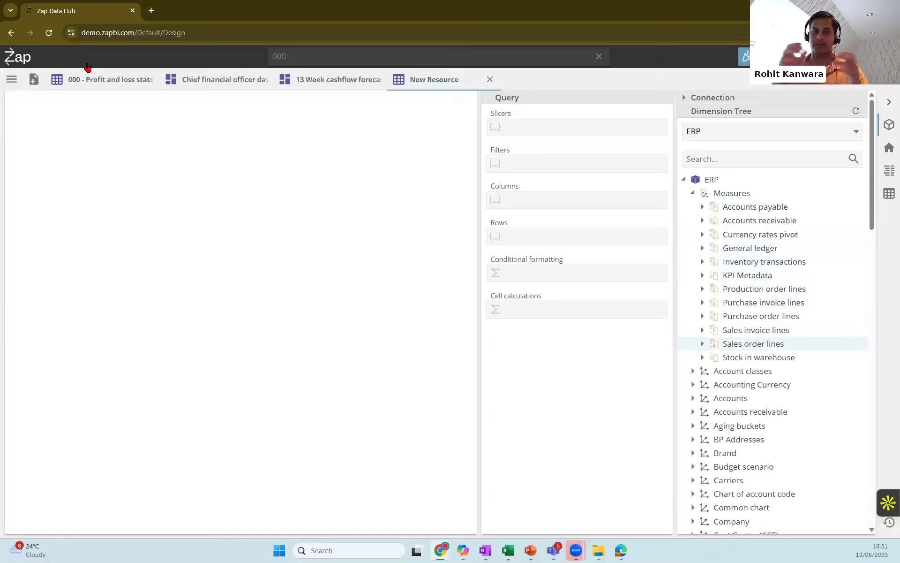
Try to add the Invoice line amount and Cost of sales amount measures from Sales invoice lines to the query.
{"action": "left_click", "coordinate": [702, 330]}
{"action": "scroll", "coordinate": [769, 356], "scroll_direction": "down", "scroll_amount": 2}
{"action": "left_click_drag", "start_coordinate": [769, 417], "coordinate": [529, 231]}
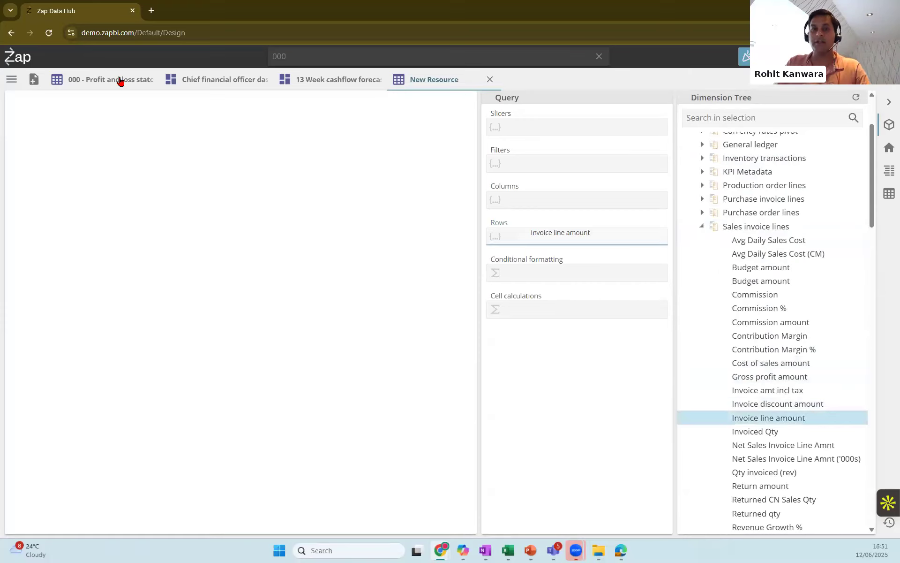
{"action": "left_click_drag", "start_coordinate": [771, 363], "coordinate": [579, 203]}
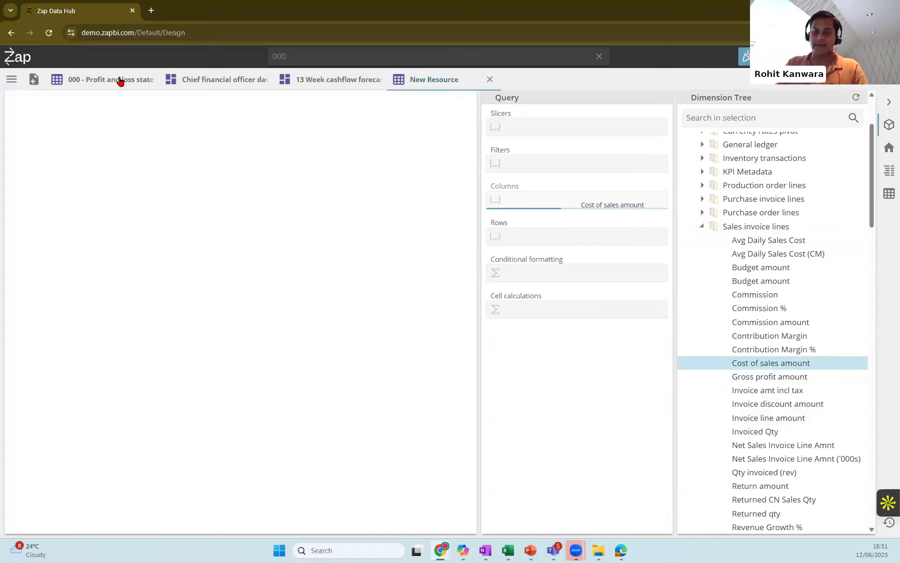
{"action": "left_click", "coordinate": [121, 81]}
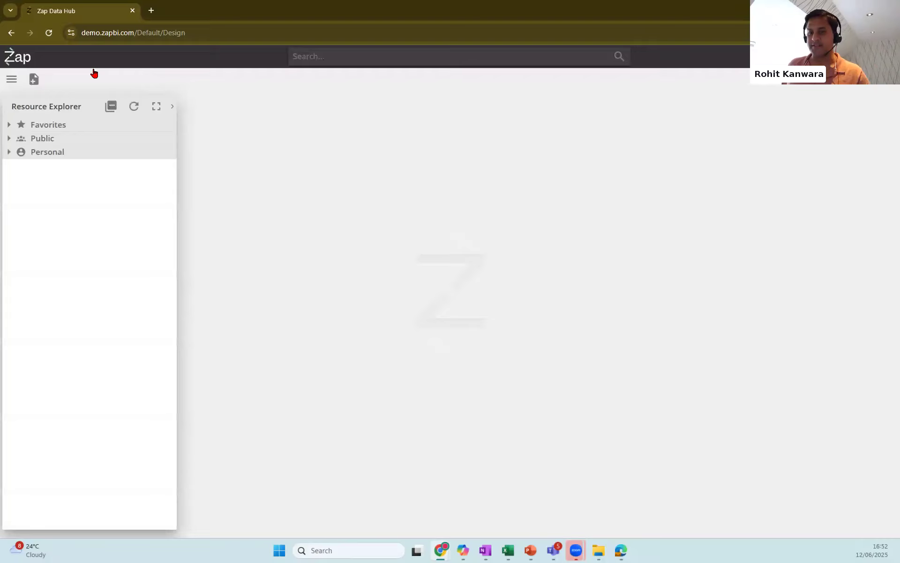
Create a new analysis table with Invoice line amount, Cost of sales amount and Gross profit amount from Sales invoice lines as columns.
{"action": "left_click", "coordinate": [34, 81]}
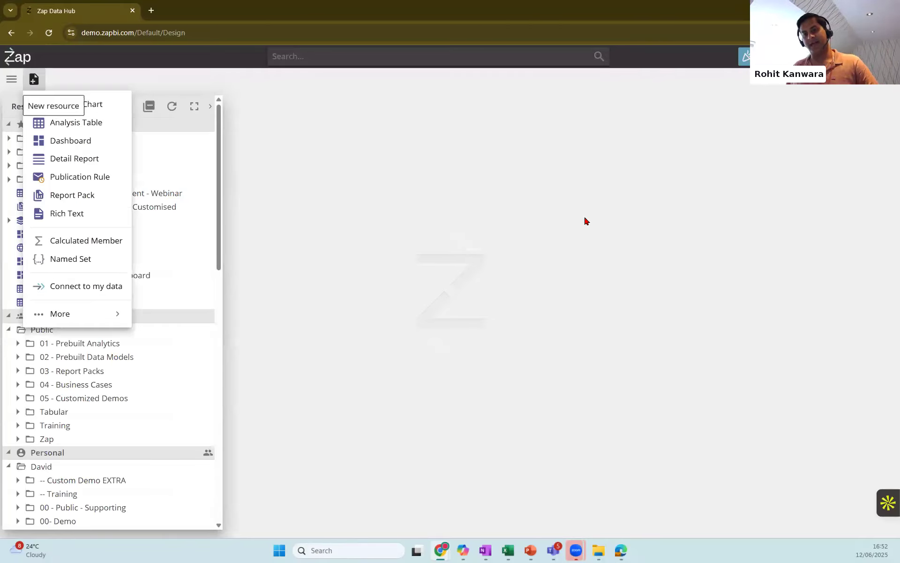
{"action": "left_click", "coordinate": [704, 200]}
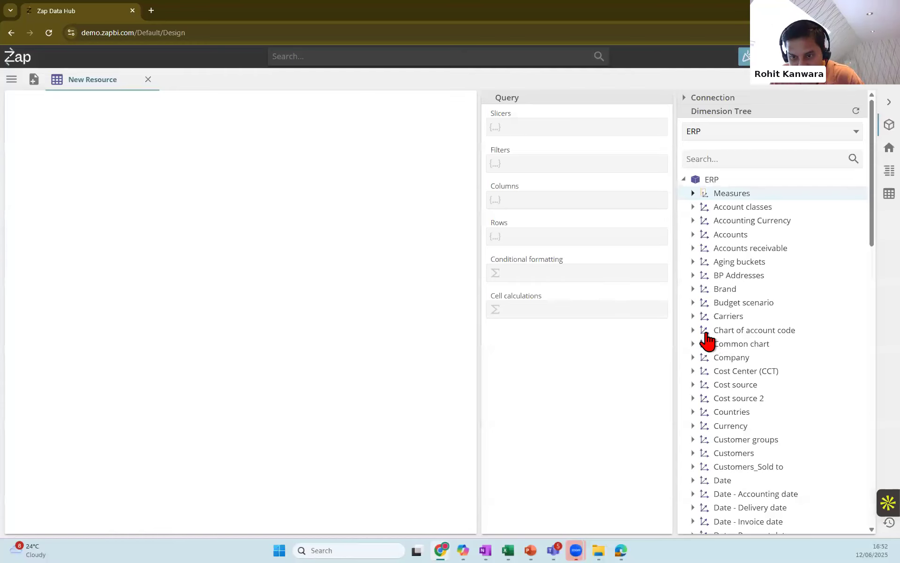
{"action": "left_click", "coordinate": [693, 193]}
{"action": "left_click", "coordinate": [703, 330]}
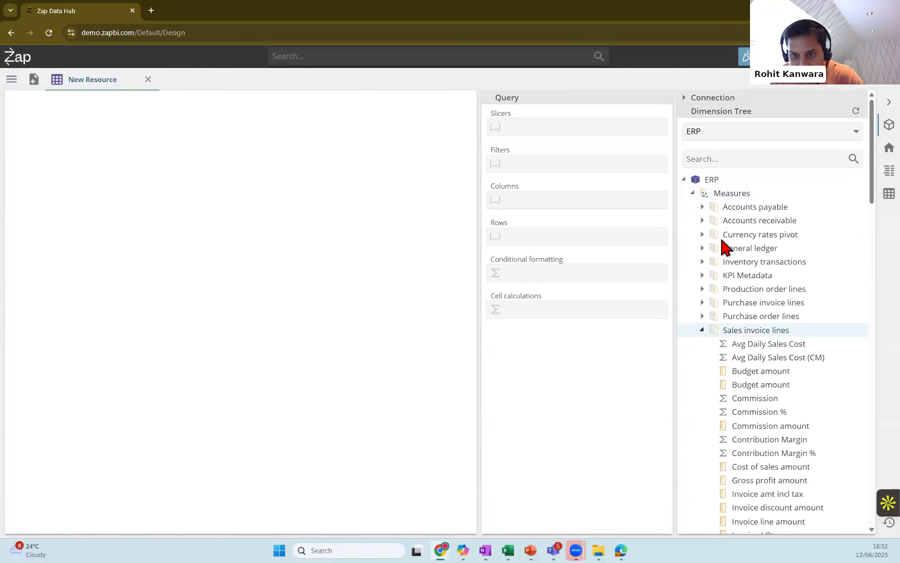
{"action": "scroll", "coordinate": [728, 253], "scroll_direction": "down", "scroll_amount": 3}
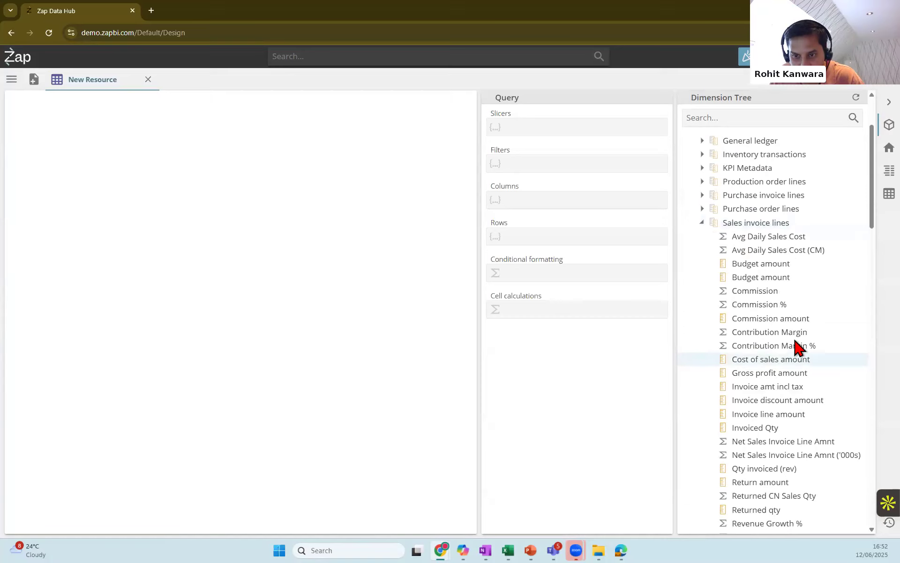
{"action": "scroll", "coordinate": [803, 357], "scroll_direction": "down", "scroll_amount": 1}
{"action": "left_click_drag", "start_coordinate": [790, 366], "coordinate": [549, 200]}
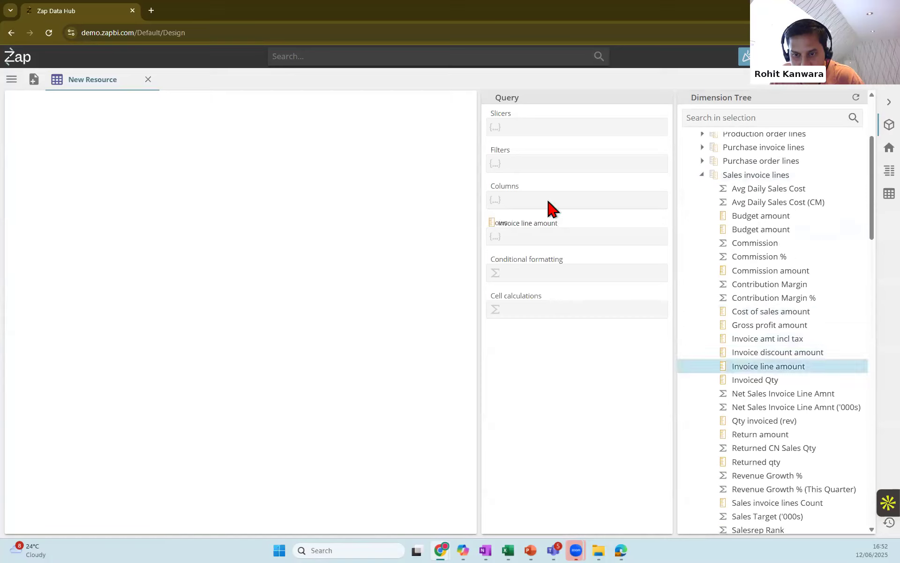
{"action": "left_click_drag", "start_coordinate": [759, 312], "coordinate": [570, 228]}
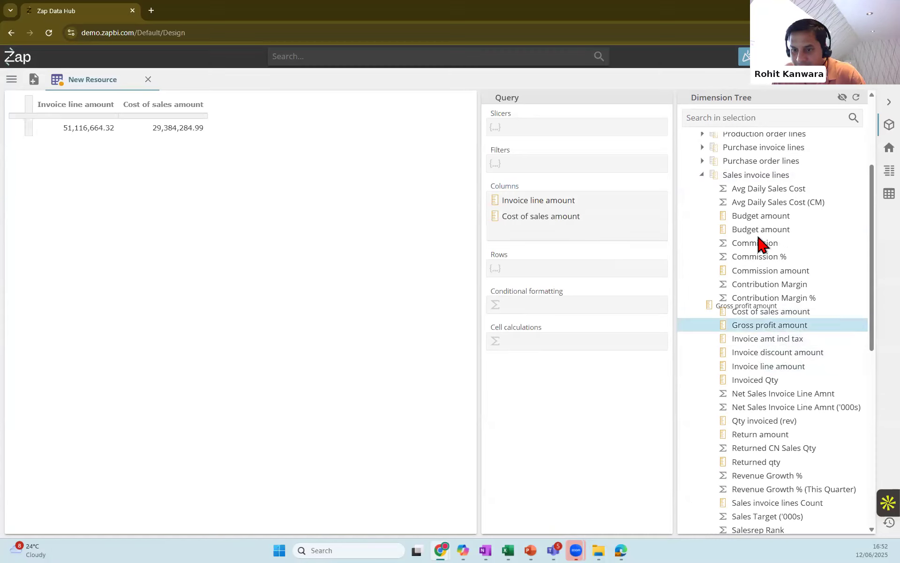
Add the Company level of the Company dimension as a slicer.
{"action": "scroll", "coordinate": [723, 184], "scroll_direction": "up", "scroll_amount": 3}
{"action": "left_click", "coordinate": [693, 193]}
{"action": "left_click", "coordinate": [693, 234]}
{"action": "left_click_drag", "start_coordinate": [766, 273], "coordinate": [542, 133]}
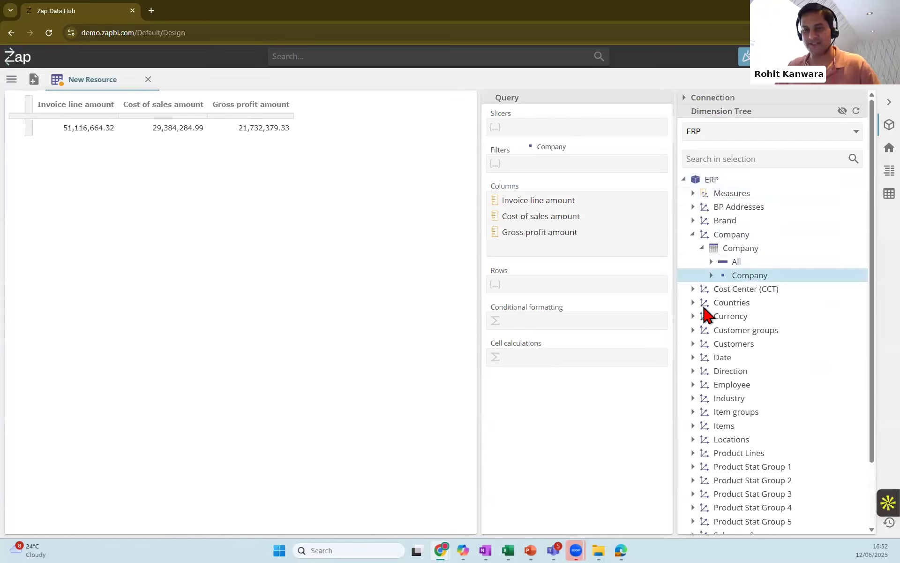
Add the Group customer level of the Customers dimension to the rows, and remove it from the query again.
{"action": "left_click", "coordinate": [693, 344]}
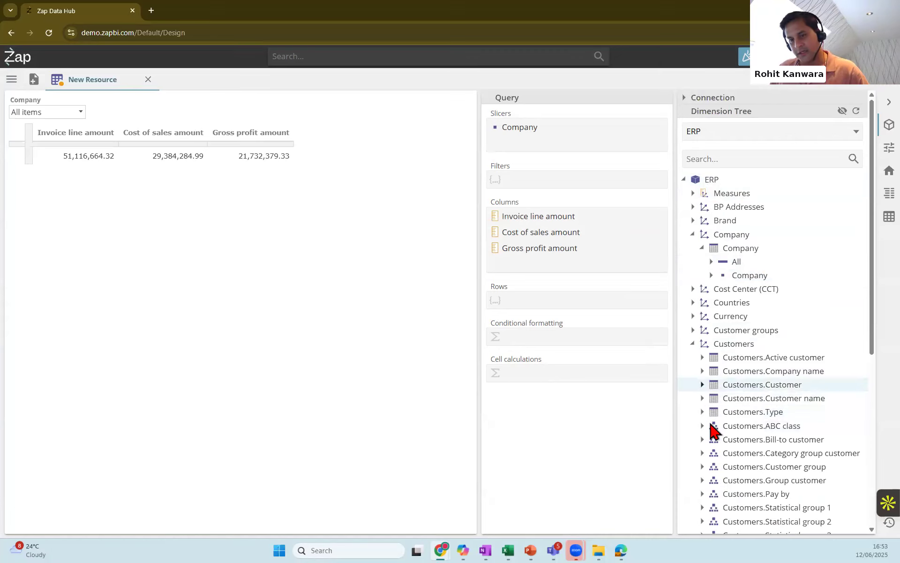
{"action": "scroll", "coordinate": [701, 390], "scroll_direction": "down", "scroll_amount": 1}
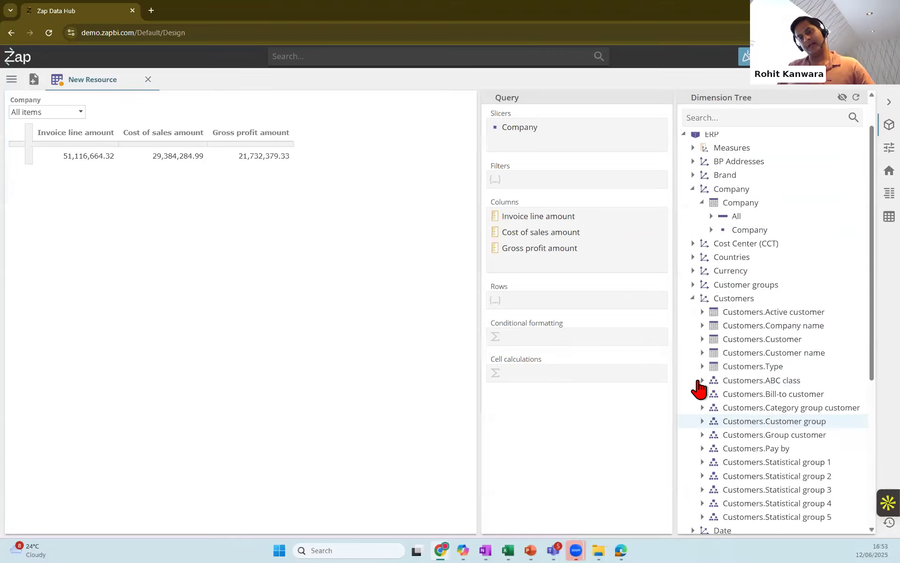
{"action": "scroll", "coordinate": [758, 411], "scroll_direction": "down", "scroll_amount": 1}
{"action": "left_click_drag", "start_coordinate": [760, 408], "coordinate": [519, 292]}
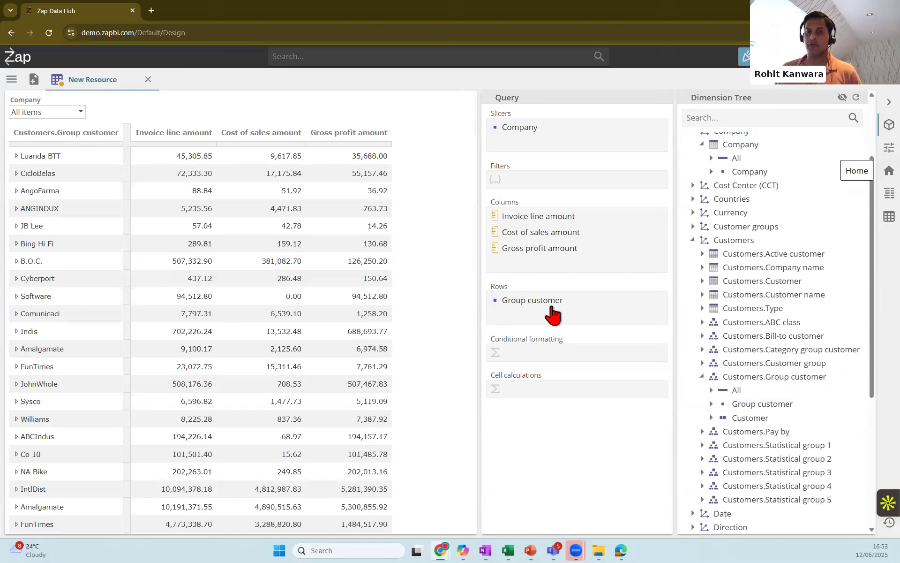
{"action": "right_click", "coordinate": [592, 305]}
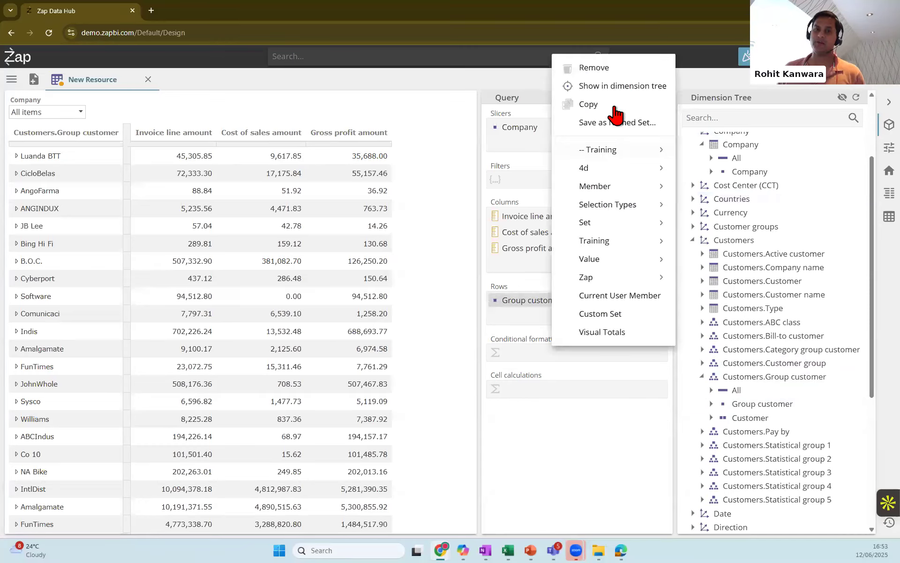
{"action": "left_click", "coordinate": [618, 73]}
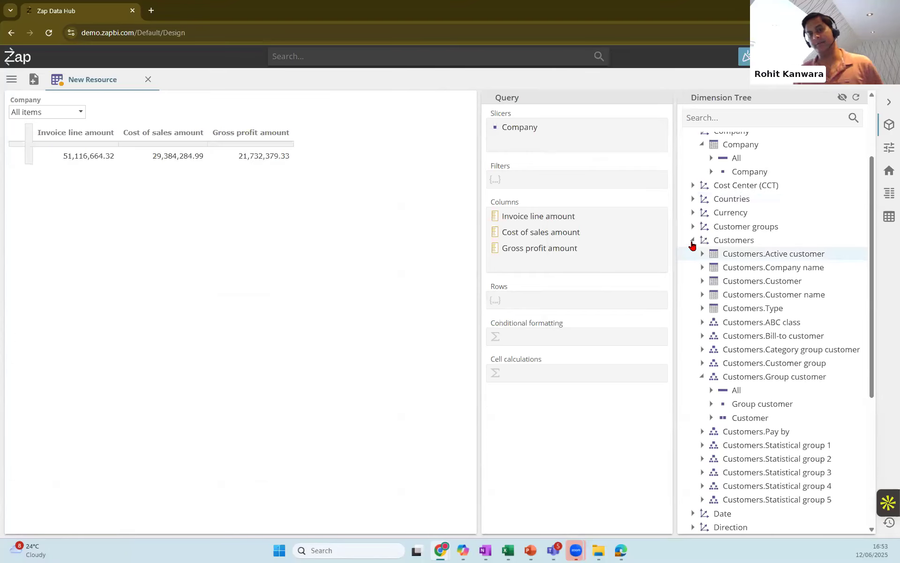
From Date.Fiscal YQMD, add Fiscal YQMD Year as a slicer and Fiscal YQMD Month as the rows.
{"action": "left_click", "coordinate": [693, 241]}
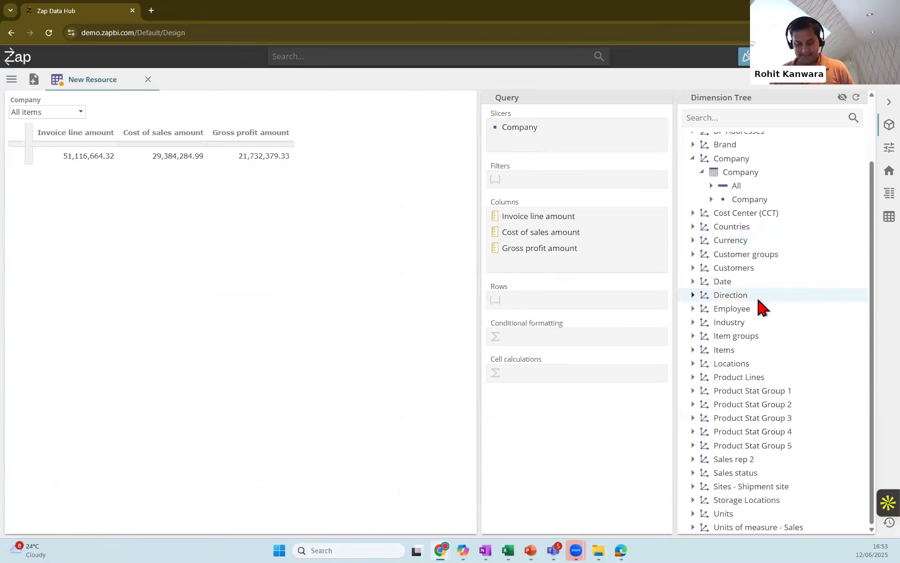
{"action": "left_click", "coordinate": [692, 281]}
{"action": "left_click", "coordinate": [702, 336]}
{"action": "left_click_drag", "start_coordinate": [764, 377], "coordinate": [530, 150]}
{"action": "left_click_drag", "start_coordinate": [788, 404], "coordinate": [514, 317]}
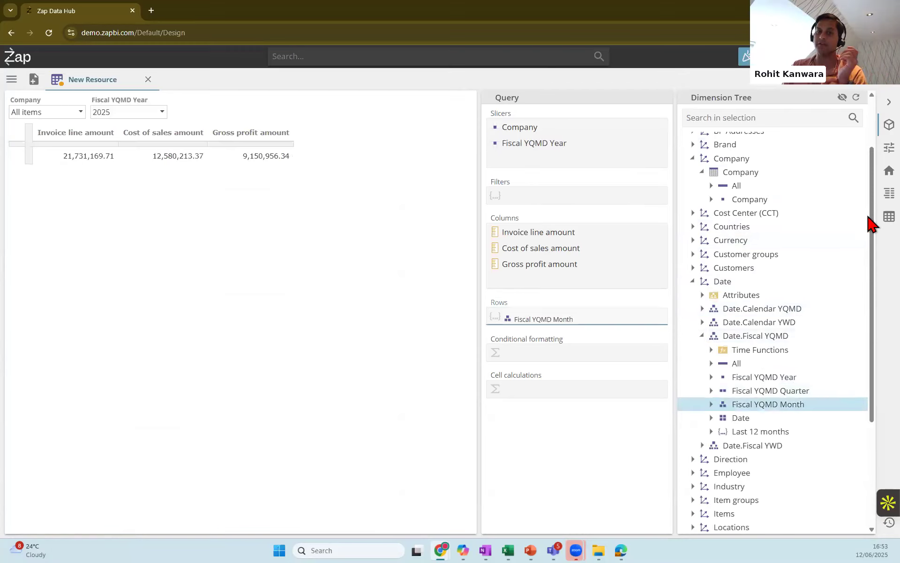
Turn on the chart display for the analysis table while keeping the table shown.
{"action": "left_click", "coordinate": [886, 170]}
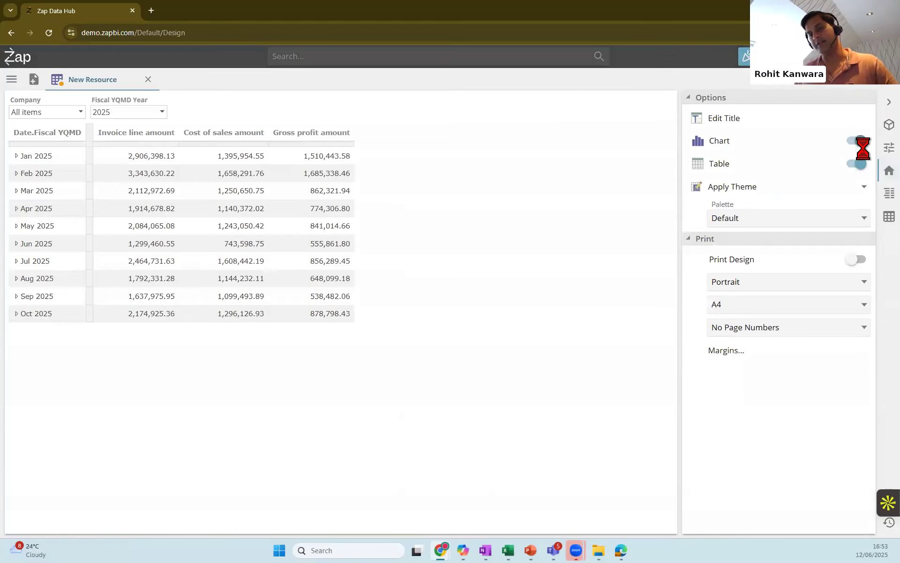
{"action": "left_click", "coordinate": [859, 141]}
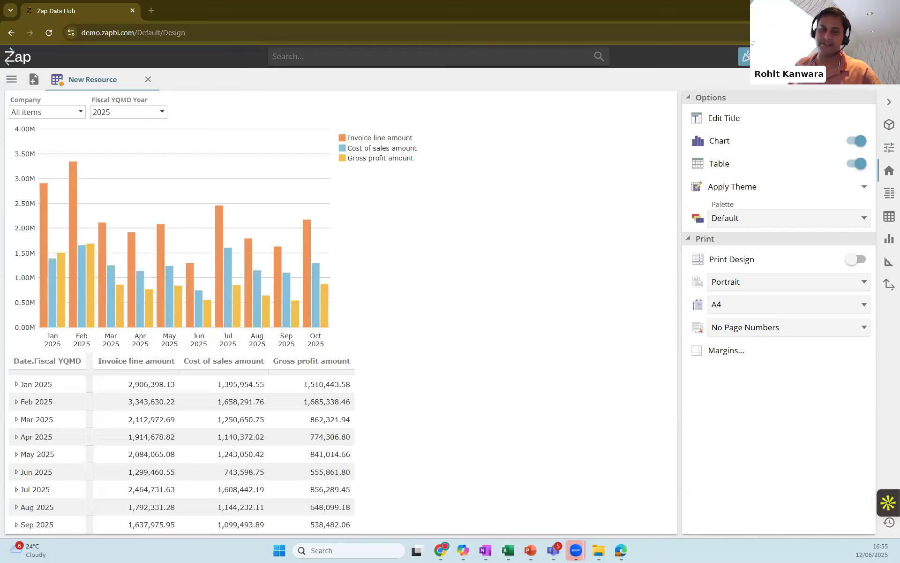
Switch to On-hand Inventory (4).xlsx in Excel, dismiss the add-ins list and look over the BS+ IS sheet.
{"action": "key", "text": "alt+Tab"}
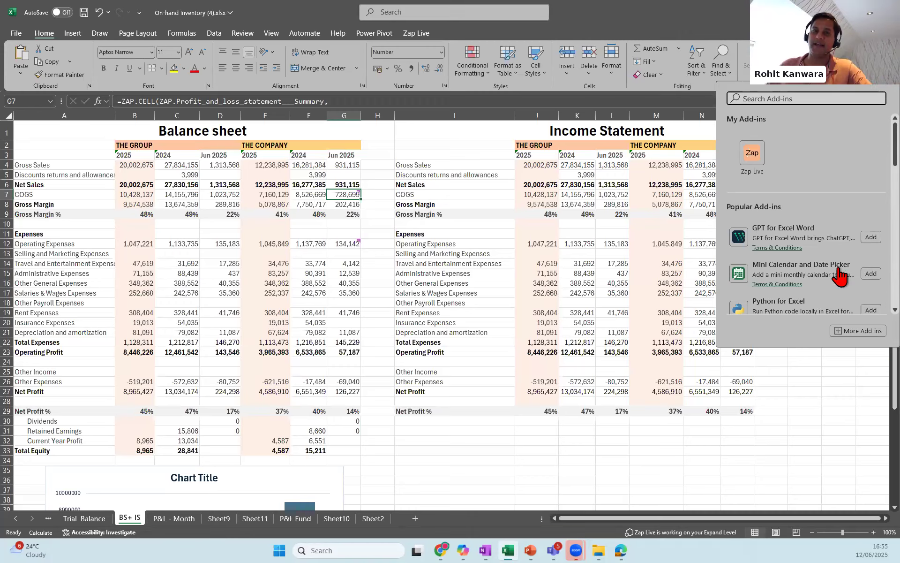
{"action": "scroll", "coordinate": [745, 249], "scroll_direction": "right", "scroll_amount": 5}
{"action": "left_click", "coordinate": [534, 257]}
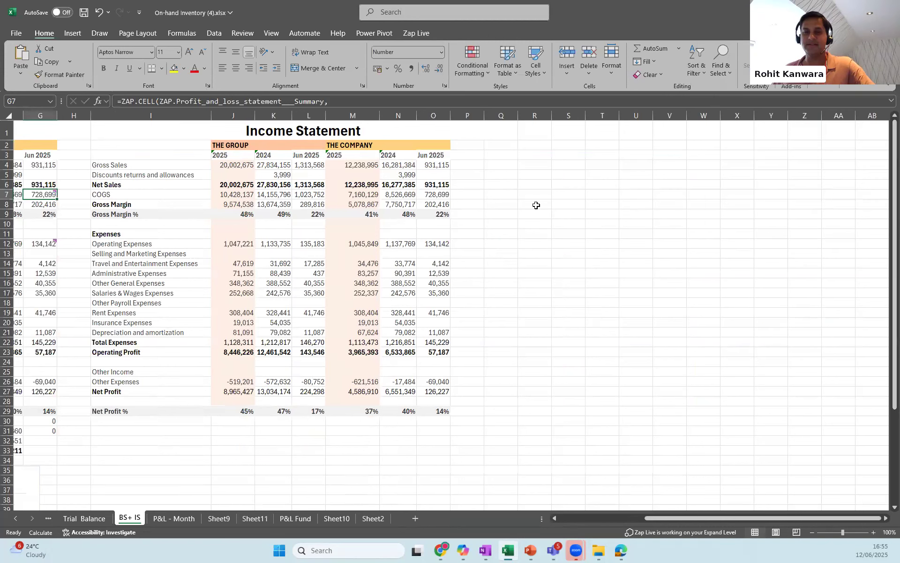
{"action": "scroll", "coordinate": [444, 283], "scroll_direction": "left", "scroll_amount": 5}
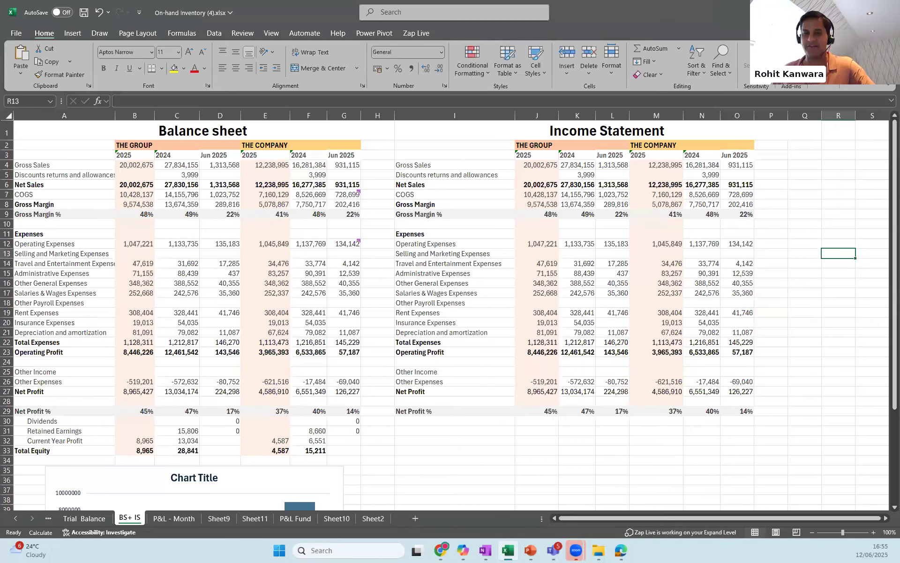